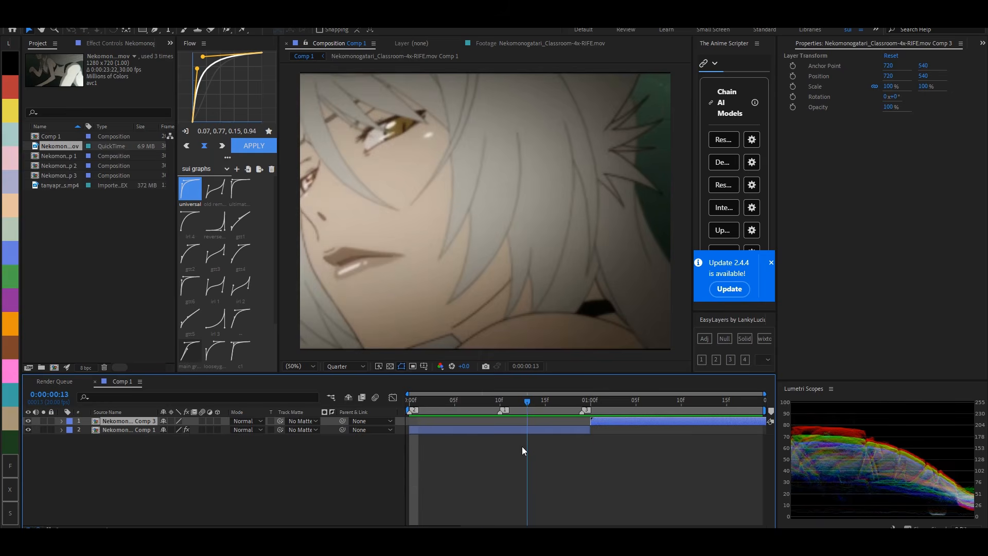
# - Trim the lower Comp 1 layer so that it ends at the third timeline marker
pyautogui.moveTo(522, 446); pyautogui.dragTo(499, 433)
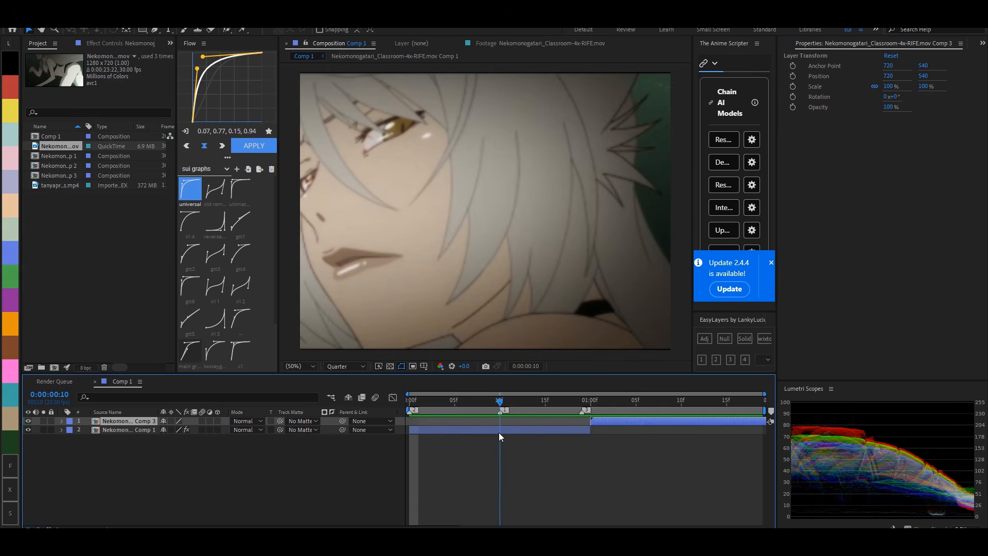
pyautogui.click(495, 430)
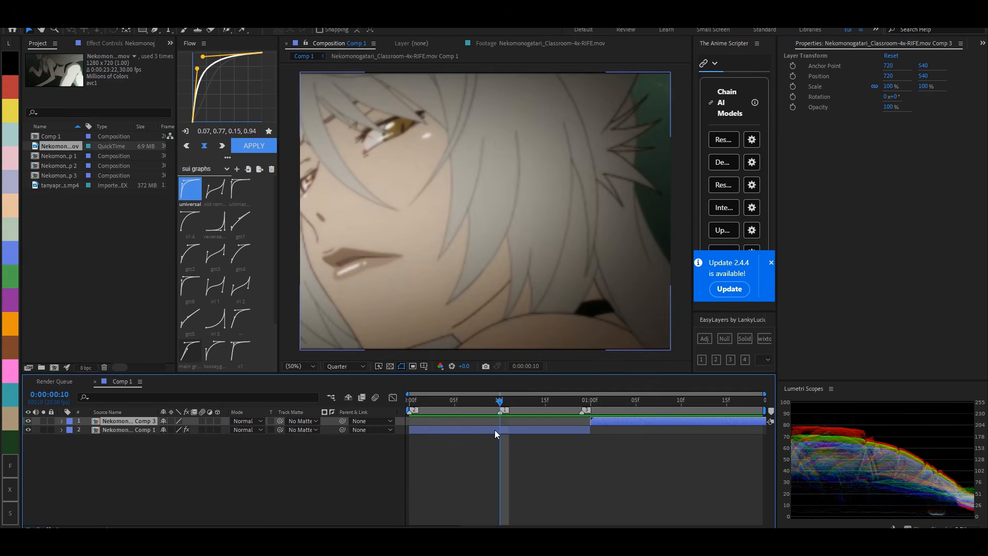
pyautogui.moveTo(506, 403)
pyautogui.mouseDown()
pyautogui.moveTo(398, 411)
pyautogui.moveTo(502, 424)
pyautogui.moveTo(493, 412)
pyautogui.moveTo(391, 413)
pyautogui.moveTo(584, 432)
pyautogui.moveTo(467, 418)
pyautogui.moveTo(545, 421)
pyautogui.moveTo(418, 431)
pyautogui.mouseUp()
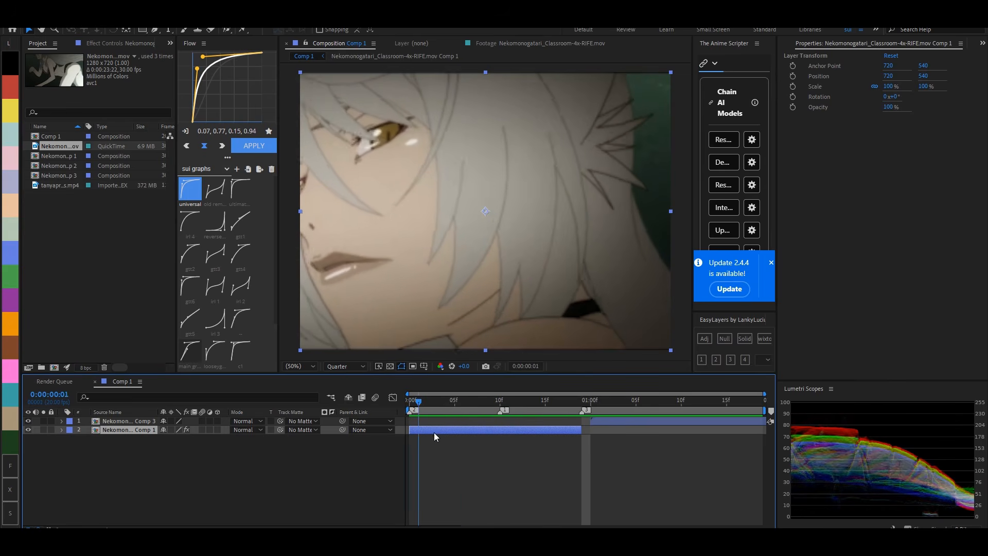
# - Examine the Time Remap and Twixtor Frame Num keyframes on the lower Comp 1 layer
pyautogui.press('u')
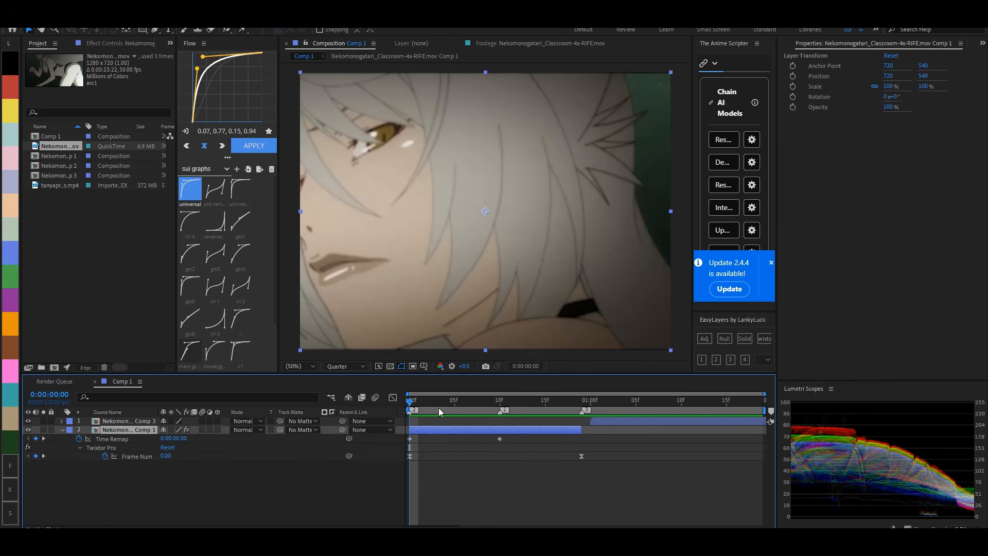
pyautogui.moveTo(446, 401); pyautogui.dragTo(510, 434)
pyautogui.click(523, 444)
pyautogui.press('u')
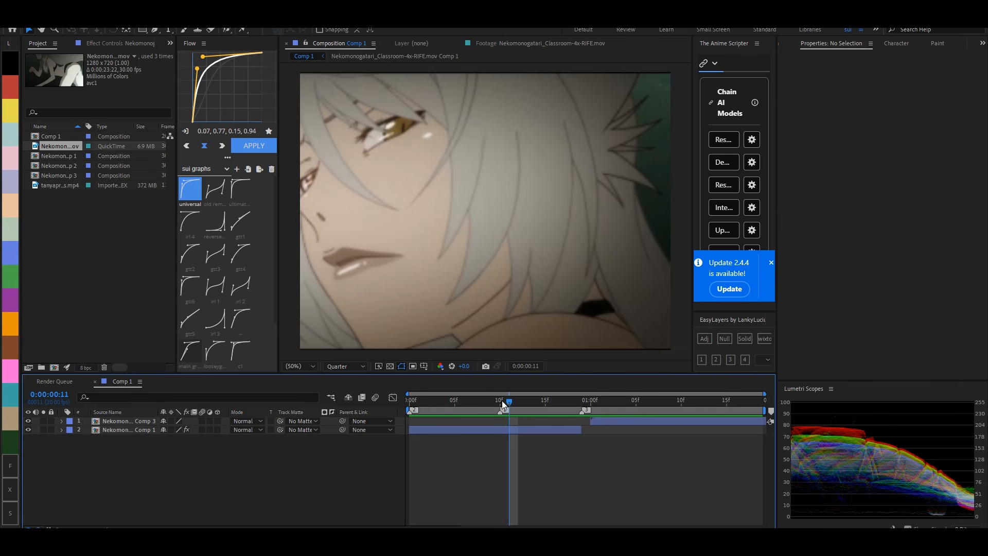
# - Move the upper Comp 3 layer to start at frame 10 and enable time remapping on it
pyautogui.click(502, 401)
pyautogui.moveTo(612, 421); pyautogui.dragTo(532, 425)
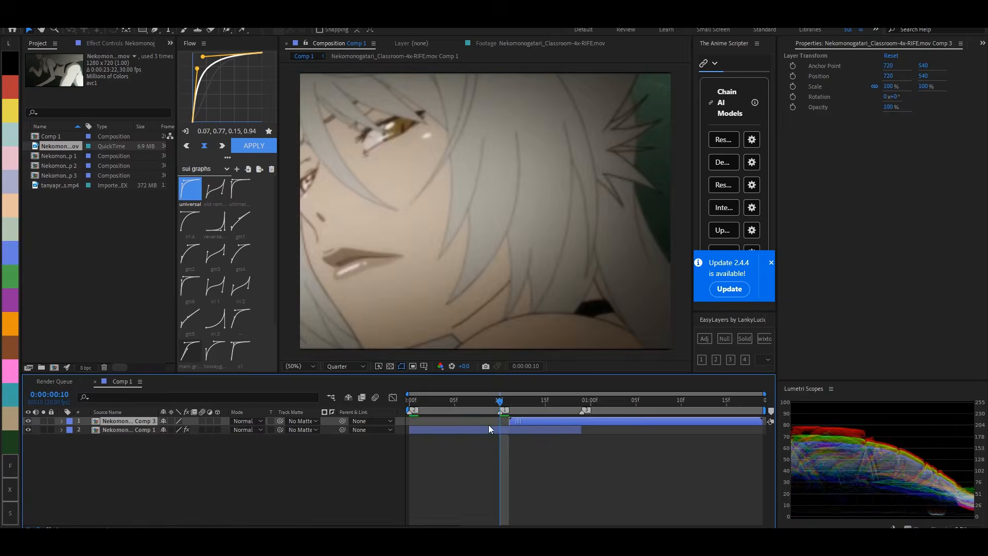
pyautogui.press('[')
pyautogui.hotkey('ctrl', 'alt', 't')
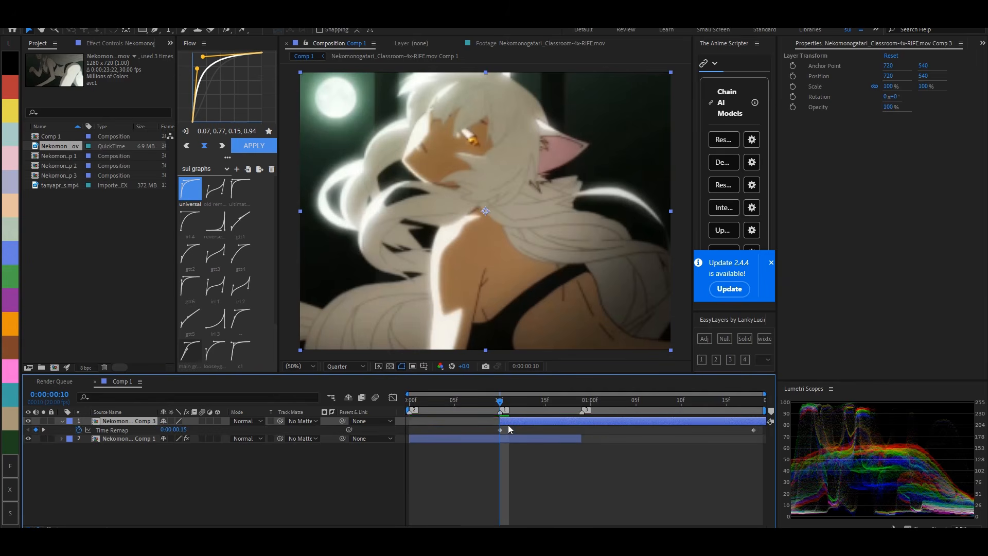
# - Apply the Twixtor Pro effect to the upper Comp 3 layer
pyautogui.hotkey('ctrl', 'space')
pyautogui.write('twixtor')
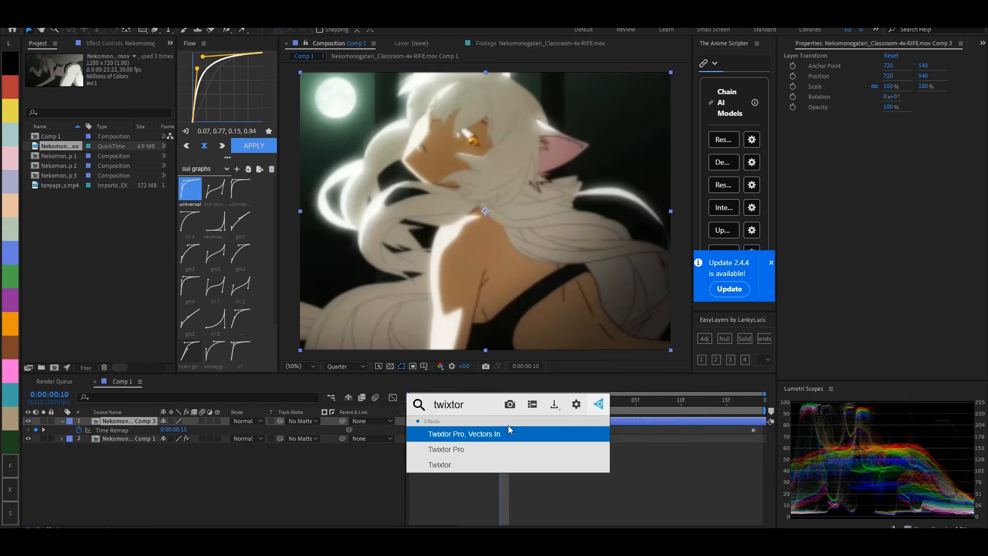
pyautogui.click(446, 452)
# - Configure Twixtor Pro with Frame Number time remapping, Motion Weighted Blend frame interpolation and a Main_BG sensitivity of 100
pyautogui.click(128, 223)
pyautogui.click(146, 245)
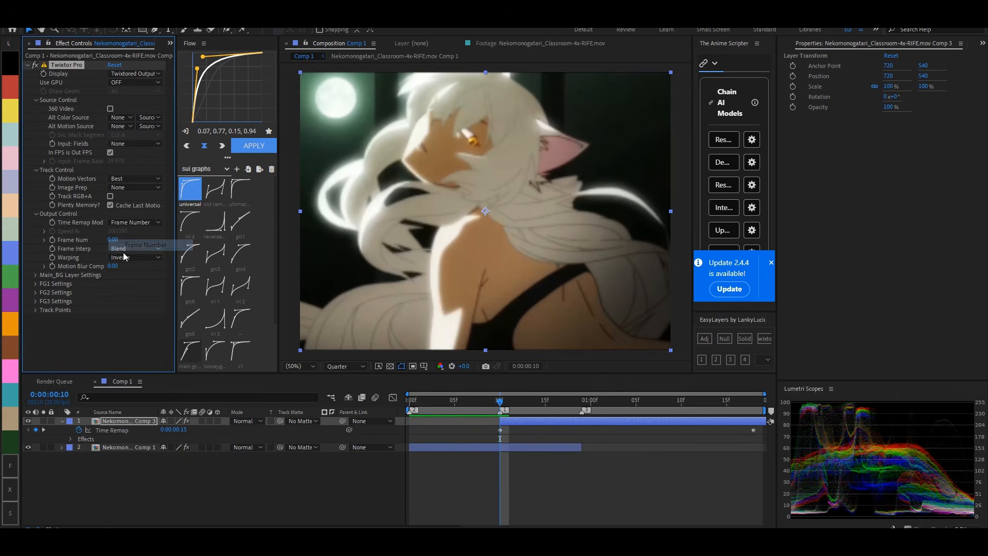
pyautogui.click(135, 248)
pyautogui.click(139, 282)
pyautogui.click(41, 275)
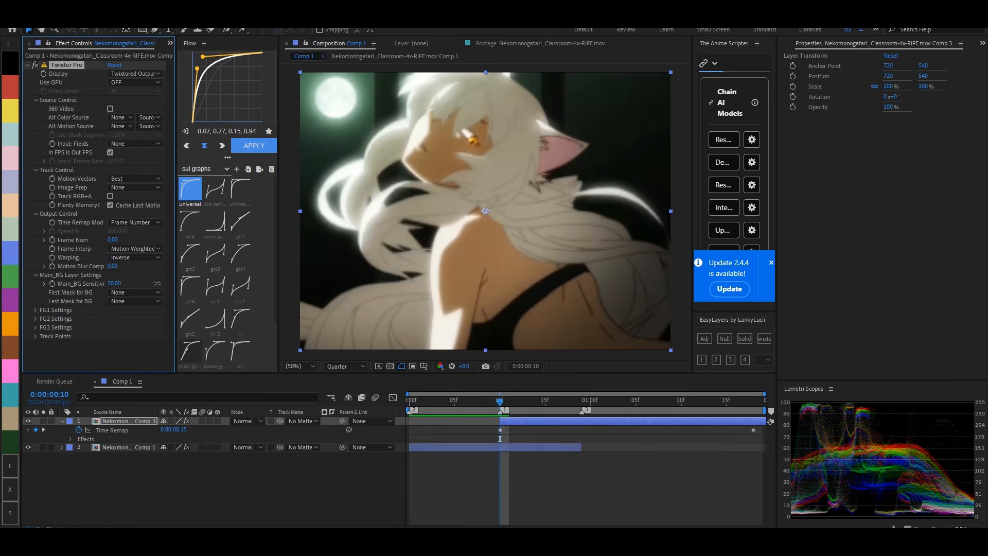
# - Keyframe Twixtor's Frame Num from 0 at frame 10 to 20 at frame 18, easing both with the 0.34, 0.60, 0.19, 0.94 preset
pyautogui.moveTo(563, 402); pyautogui.dragTo(572, 401)
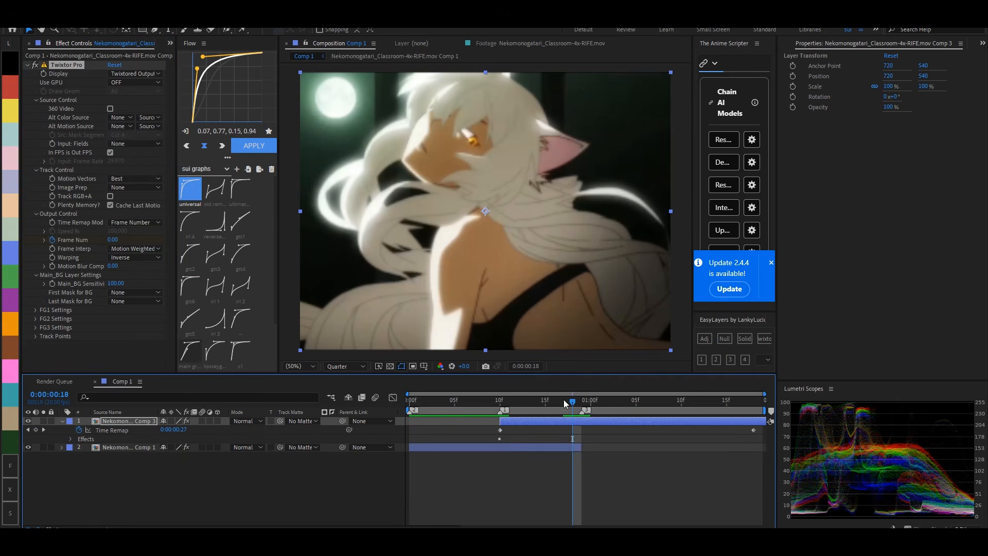
pyautogui.moveTo(109, 241); pyautogui.dragTo(120, 242)
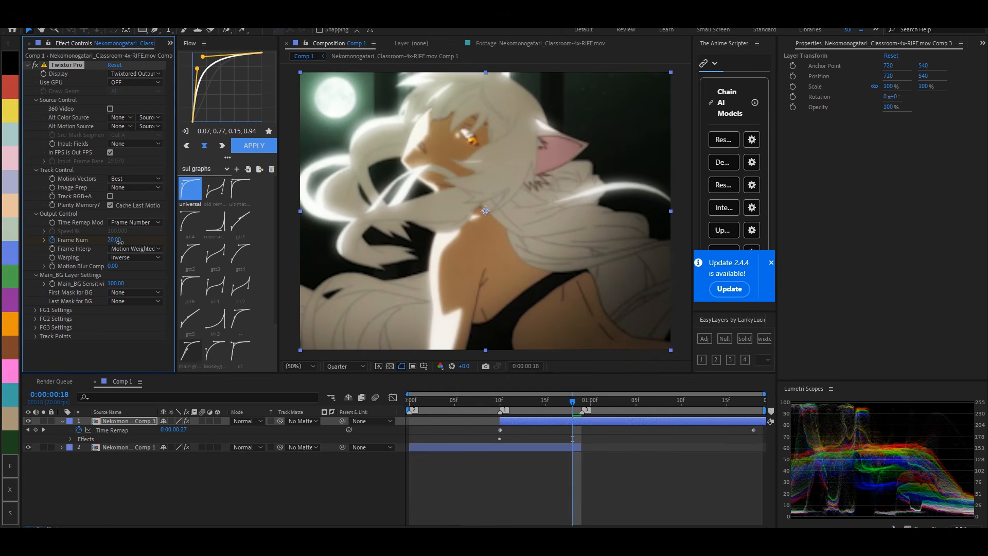
pyautogui.press('u')
pyautogui.press('u')
pyautogui.moveTo(581, 477); pyautogui.dragTo(492, 470)
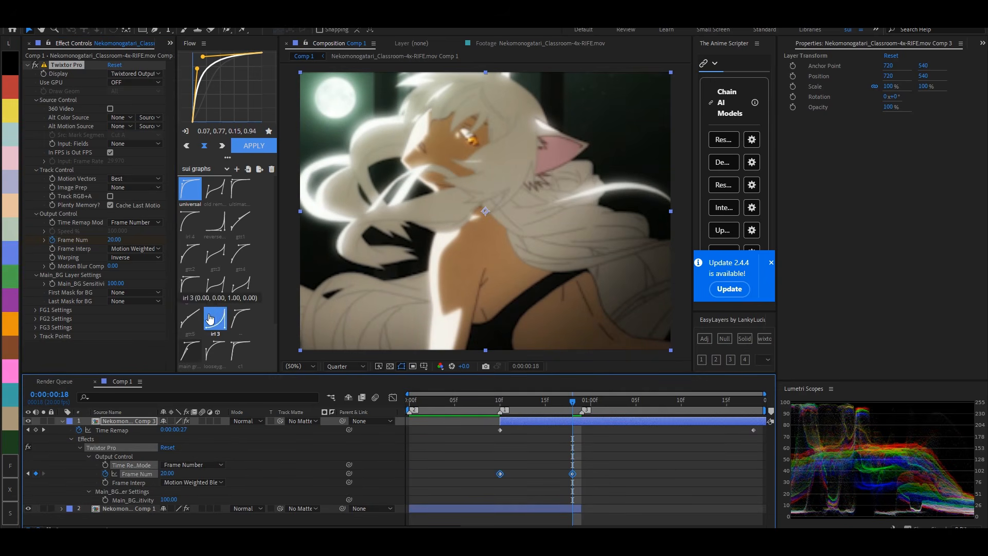
pyautogui.click(191, 351)
# - Split the upper Comp 3 layer at frame 19 and delete the part after the cut
pyautogui.moveTo(576, 403); pyautogui.dragTo(582, 405)
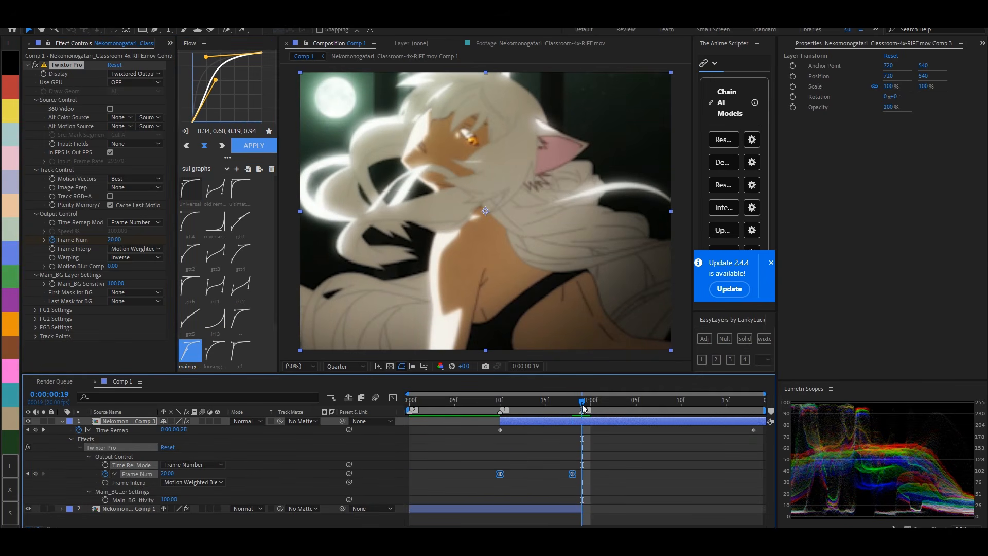
pyautogui.hotkey('ctrl', 'shift', 'd')
pyautogui.press('Delete')
pyautogui.press('u')
# - Extend the upper layer's start back to frame 3 and move its first Frame Num keyframe to frame 6
pyautogui.moveTo(499, 405)
pyautogui.mouseDown()
pyautogui.moveTo(553, 405)
pyautogui.moveTo(493, 401)
pyautogui.moveTo(488, 422)
pyautogui.mouseUp()
pyautogui.click(480, 424)
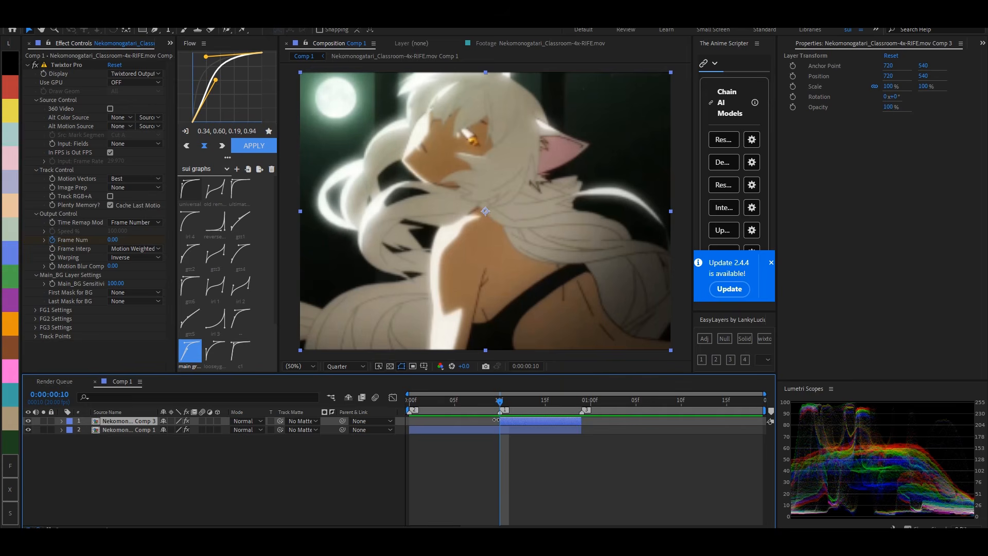
pyautogui.moveTo(491, 420); pyautogui.dragTo(440, 428)
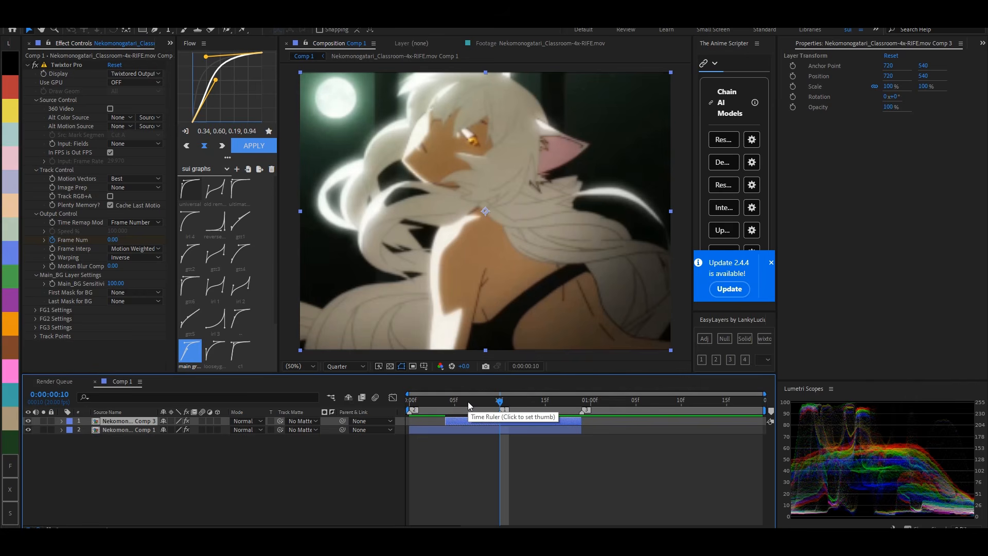
pyautogui.press('u')
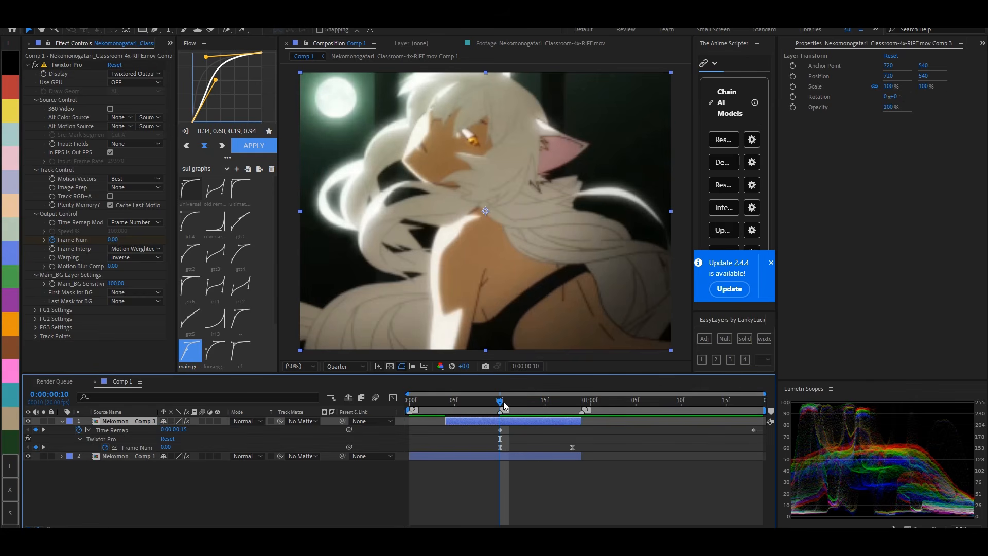
pyautogui.moveTo(597, 448); pyautogui.dragTo(475, 456)
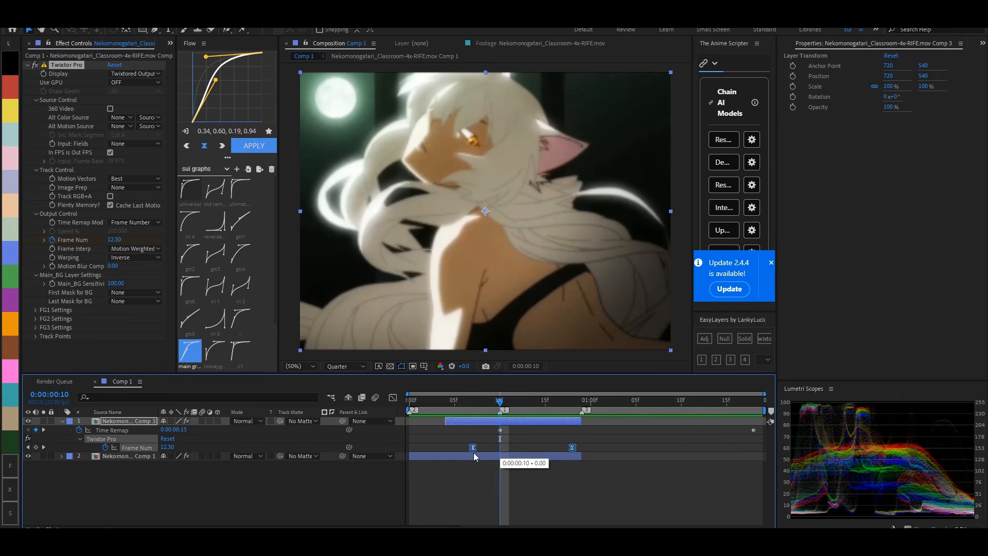
pyautogui.moveTo(446, 421); pyautogui.dragTo(435, 422)
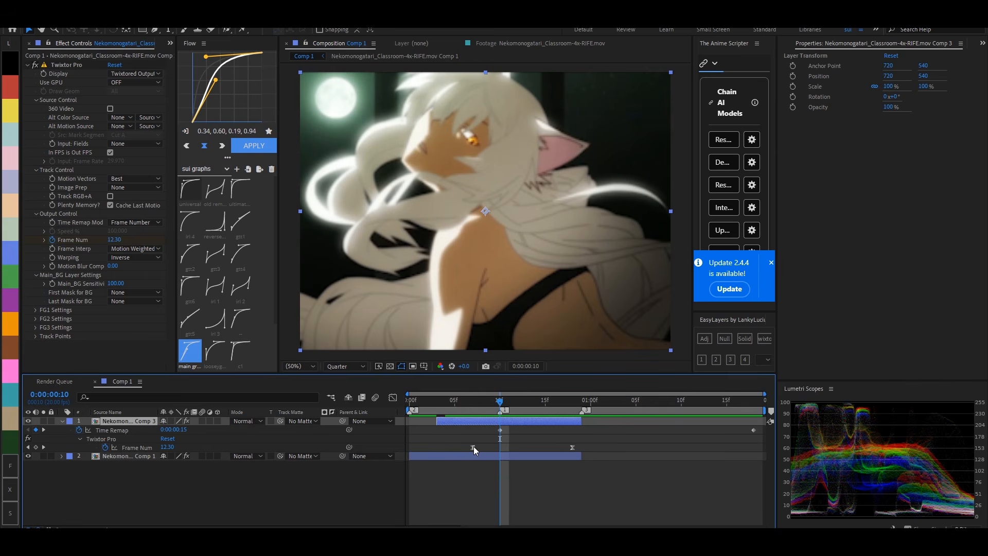
pyautogui.moveTo(576, 446); pyautogui.dragTo(465, 448)
pyautogui.click(482, 441)
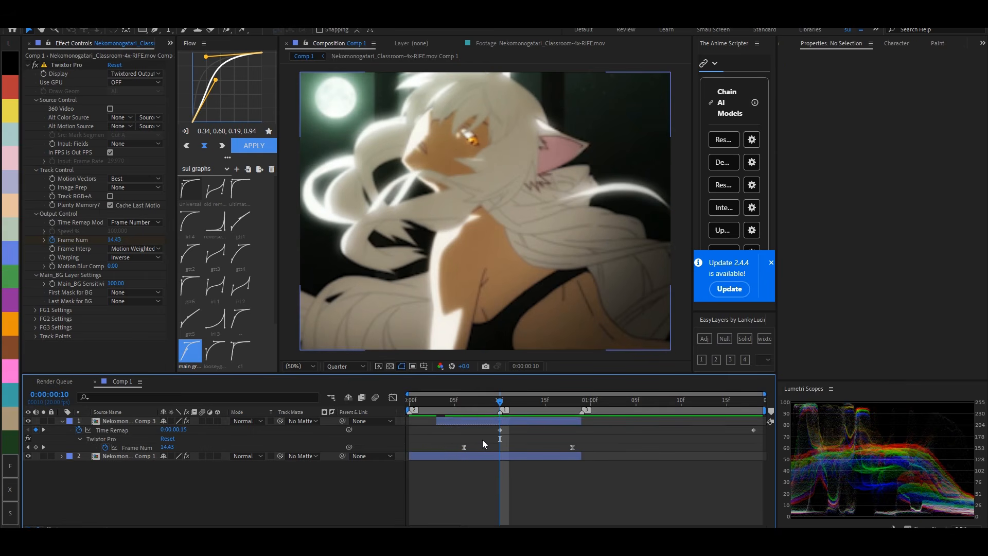
pyautogui.press('u')
# - Set the upper Comp 3 layer's blending mode to Lighten
pyautogui.moveTo(497, 406); pyautogui.dragTo(505, 425)
pyautogui.click(508, 421)
pyautogui.rightClick(508, 422)
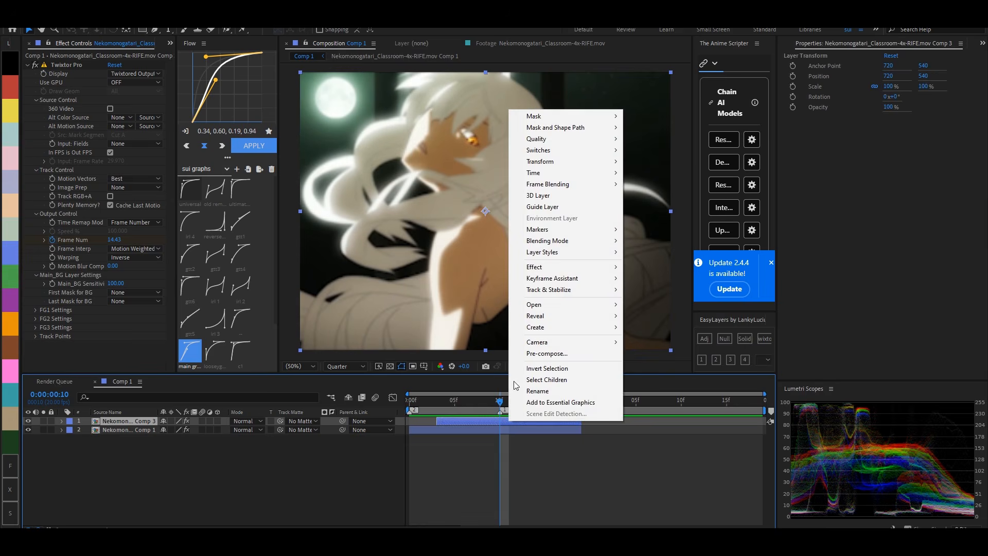
pyautogui.moveTo(566, 240)
pyautogui.click(649, 225)
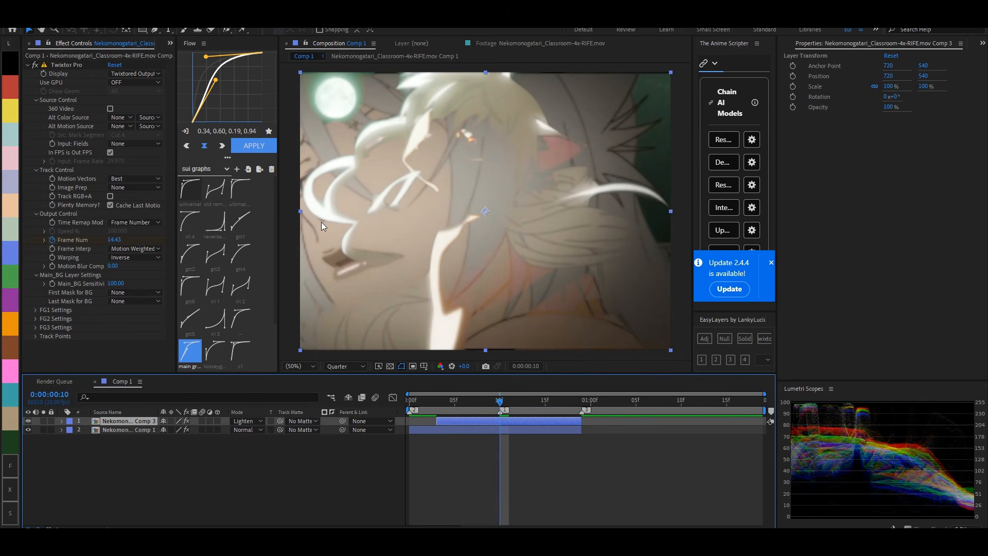
# - Apply the Exposure effect to the upper layer and keyframe its Offset at the layer's start on frame 3
pyautogui.moveTo(483, 400); pyautogui.dragTo(438, 439)
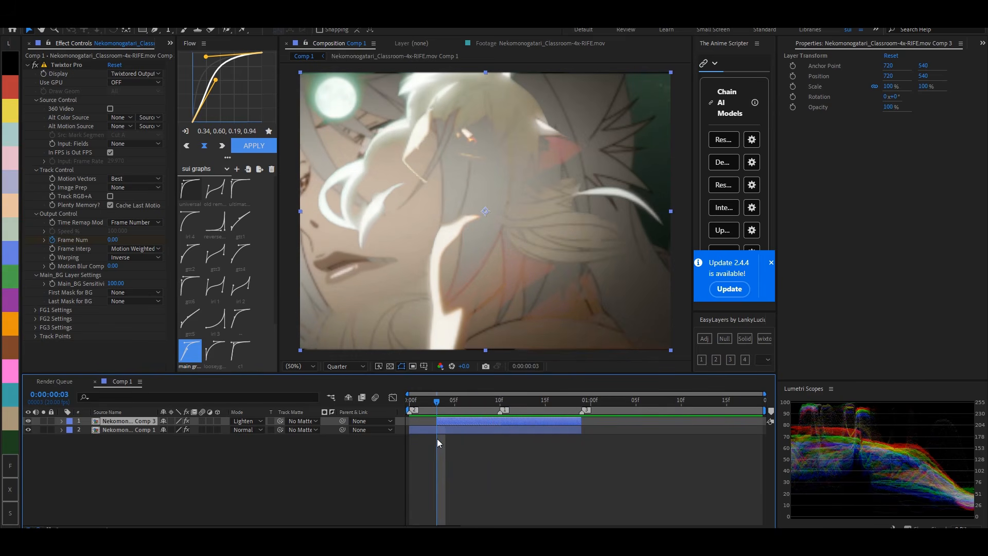
pyautogui.hotkey('ctrl', 'space')
pyautogui.write('e')
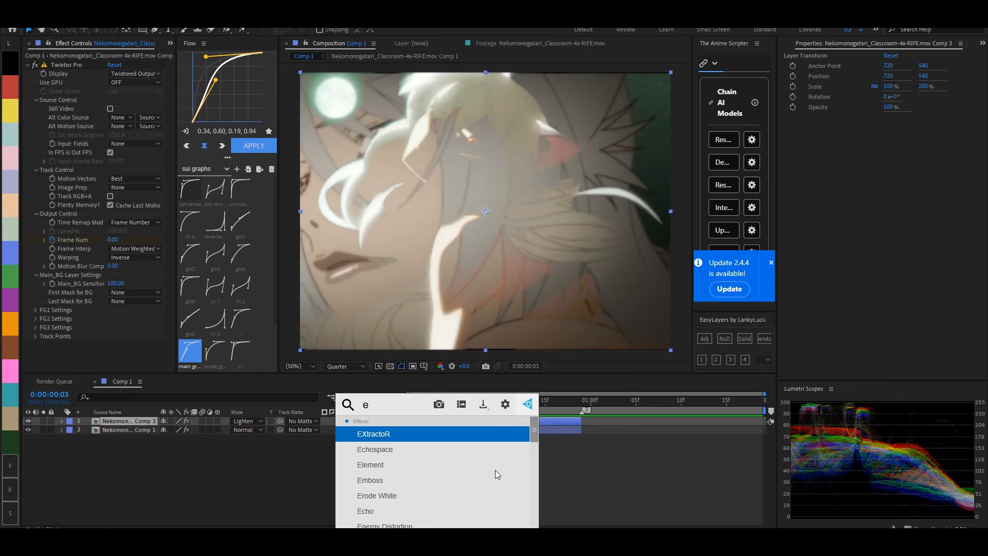
pyautogui.write('xposure')
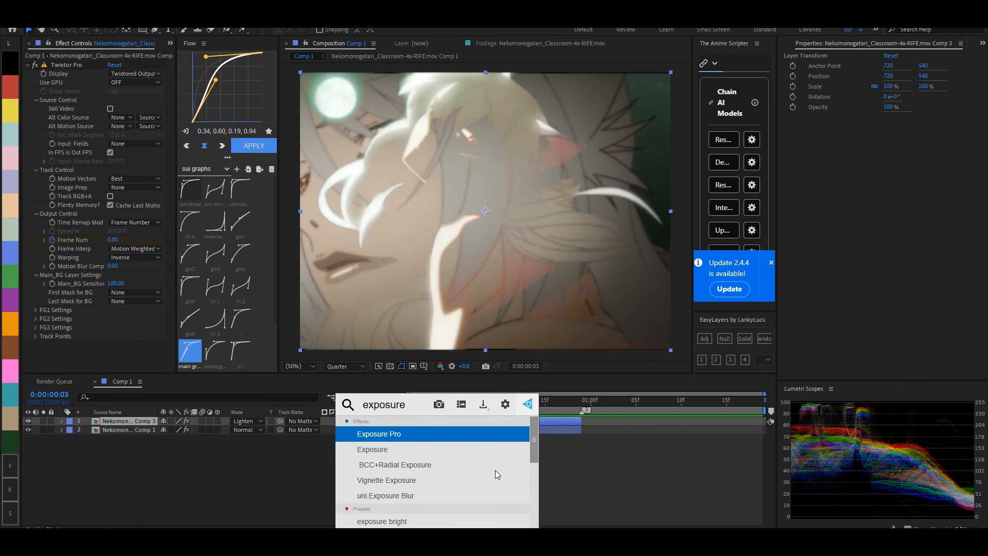
pyautogui.click(406, 442)
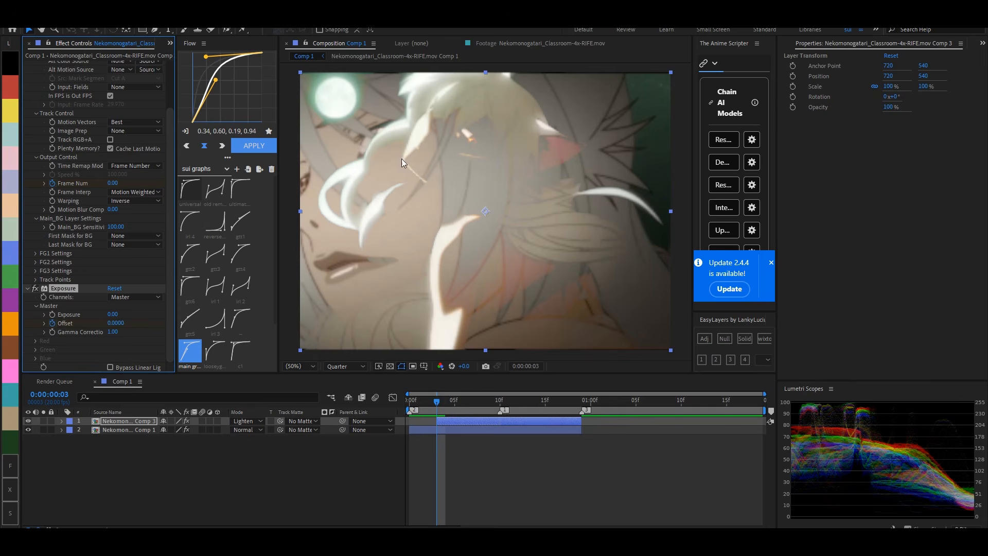
# - Solo the lower and upper layers in turn to compare their images at frame 3
pyautogui.click(43, 429)
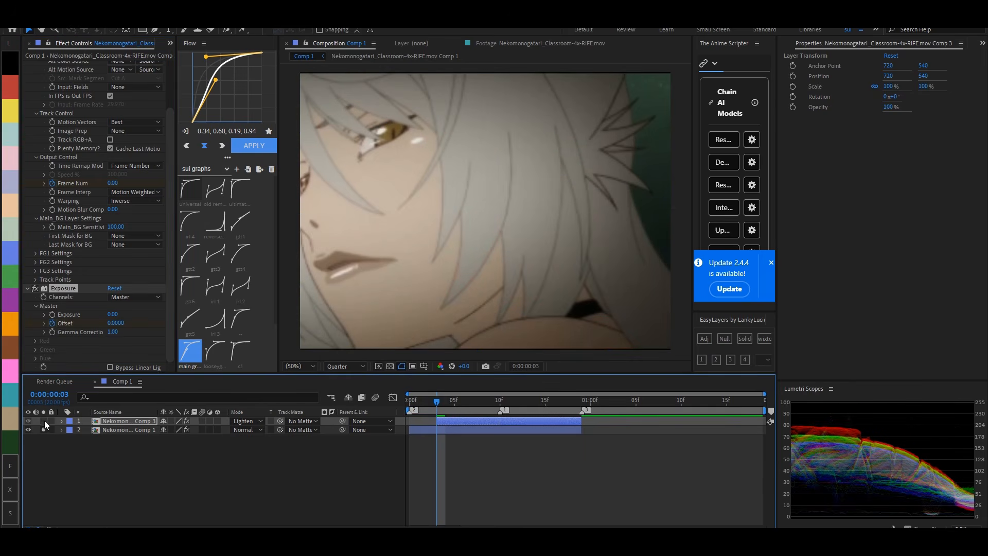
pyautogui.click(43, 430)
pyautogui.click(43, 421)
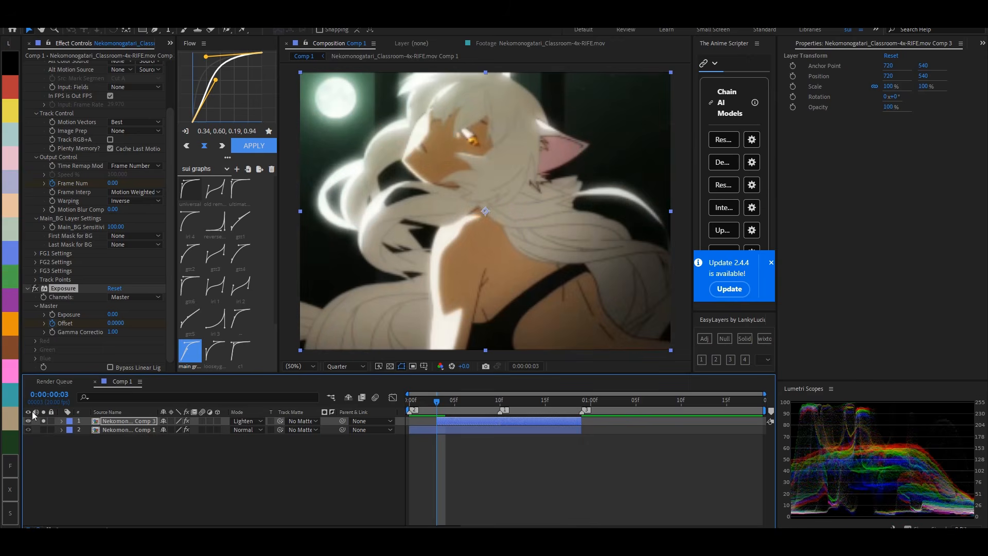
pyautogui.click(43, 421)
# - Move the zero Offset keyframe to frame 18 and set Offset to -0.96 at frame 3
pyautogui.press('u')
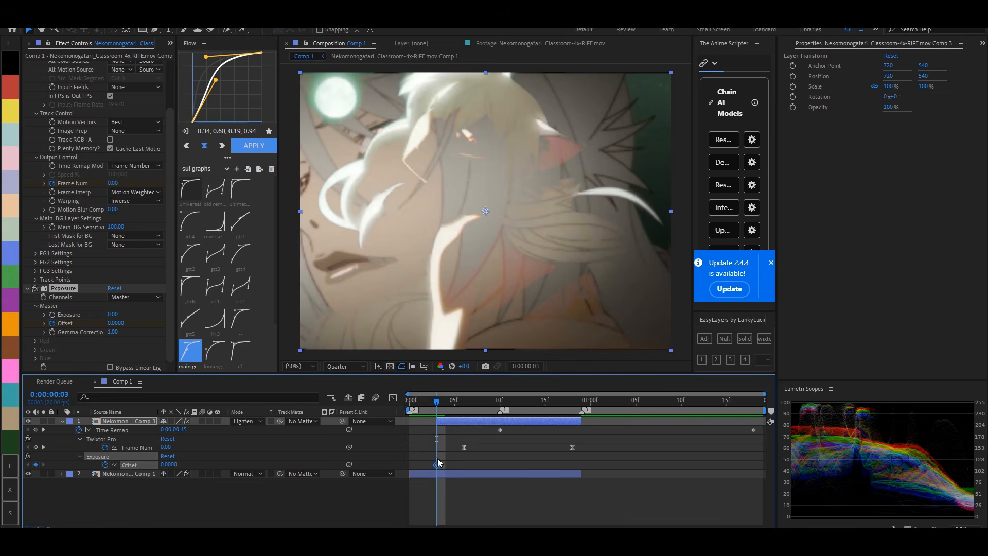
pyautogui.moveTo(437, 465); pyautogui.dragTo(572, 465)
pyautogui.moveTo(114, 323)
pyautogui.mouseDown()
pyautogui.moveTo(67, 326)
pyautogui.moveTo(144, 323)
pyautogui.moveTo(133, 322)
pyautogui.mouseUp()
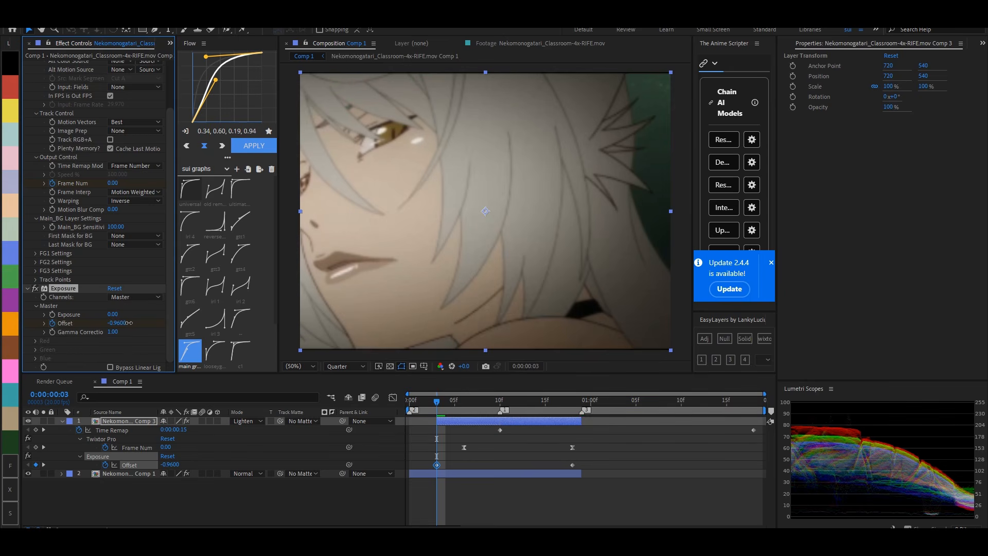
# - Easy-ease both Offset keyframes and lengthen their handles toward each other in the Graph Editor for a steeper S-curve
pyautogui.click(500, 401)
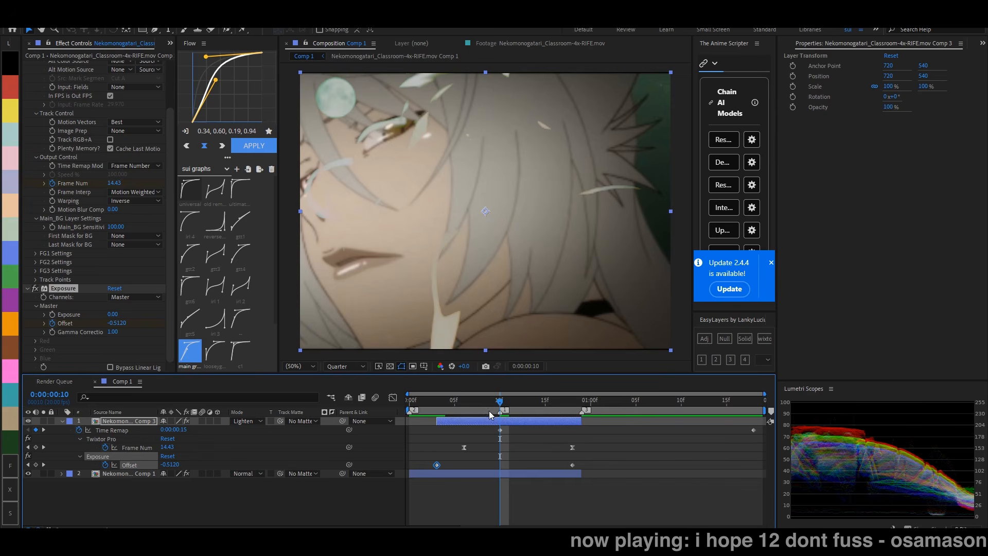
pyautogui.moveTo(590, 453); pyautogui.dragTo(413, 480)
pyautogui.press('F9')
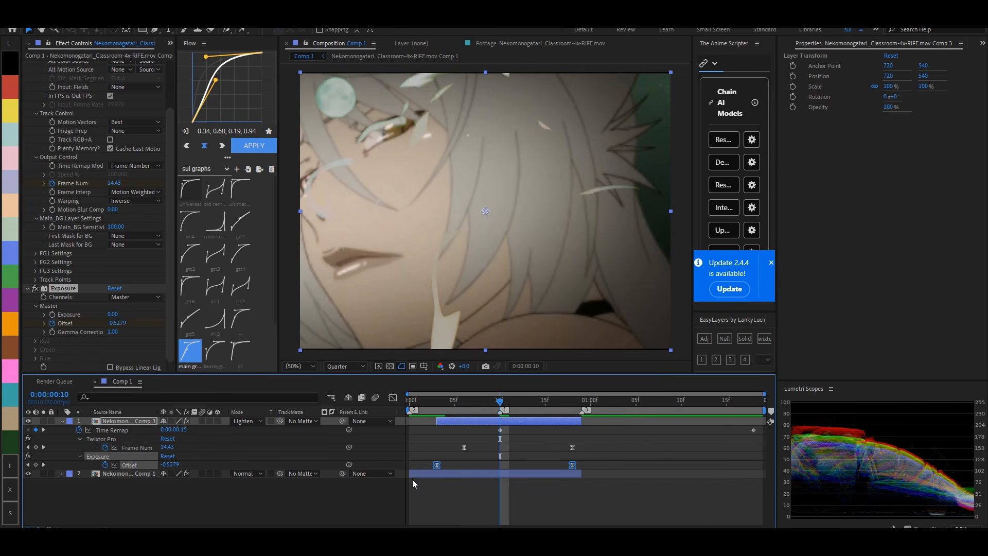
pyautogui.click(393, 398)
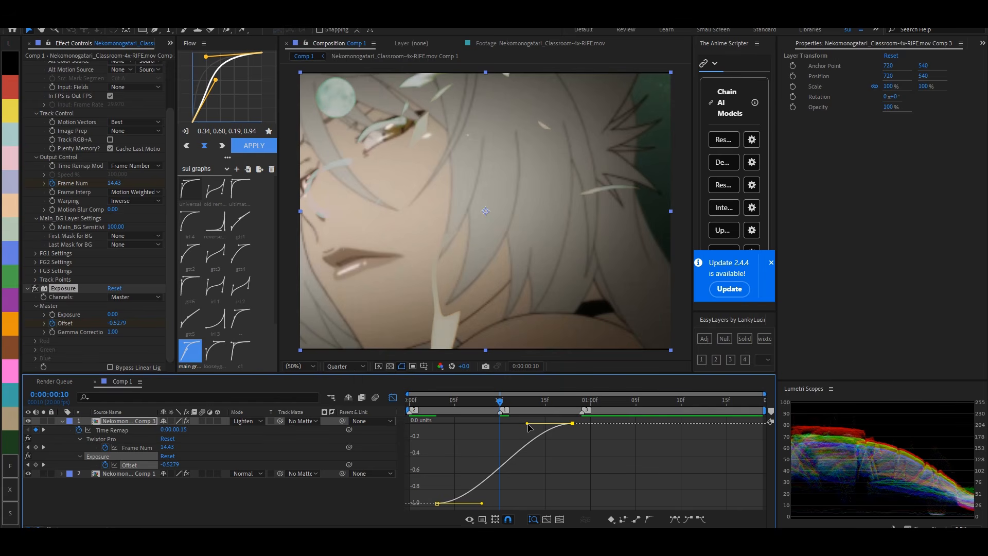
pyautogui.moveTo(526, 426); pyautogui.dragTo(453, 425)
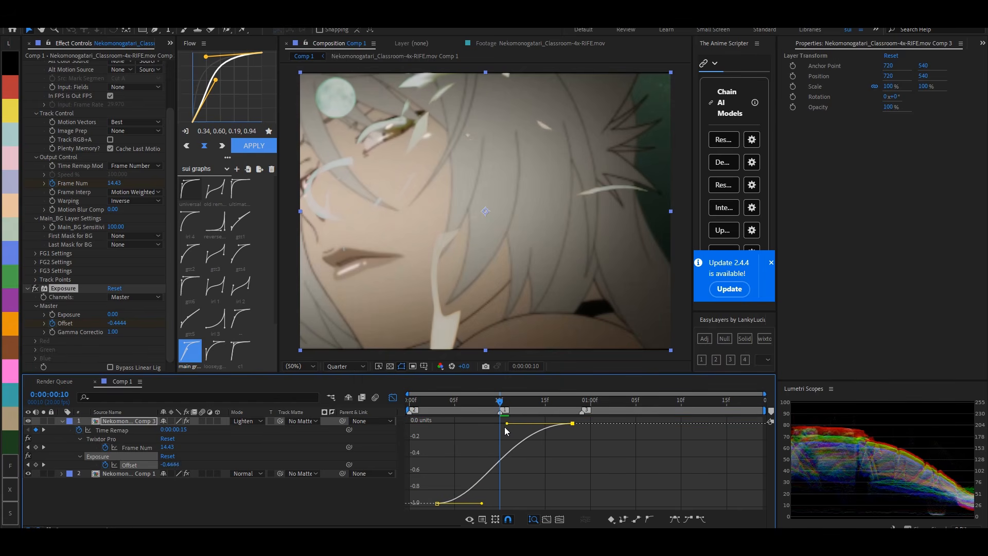
pyautogui.moveTo(481, 503); pyautogui.dragTo(554, 506)
pyautogui.moveTo(503, 407)
pyautogui.mouseDown()
pyautogui.moveTo(565, 405)
pyautogui.moveTo(443, 406)
pyautogui.moveTo(572, 410)
pyautogui.moveTo(493, 413)
pyautogui.mouseUp()
pyautogui.click(392, 397)
pyautogui.click(523, 498)
pyautogui.press('u')
pyautogui.click(499, 428)
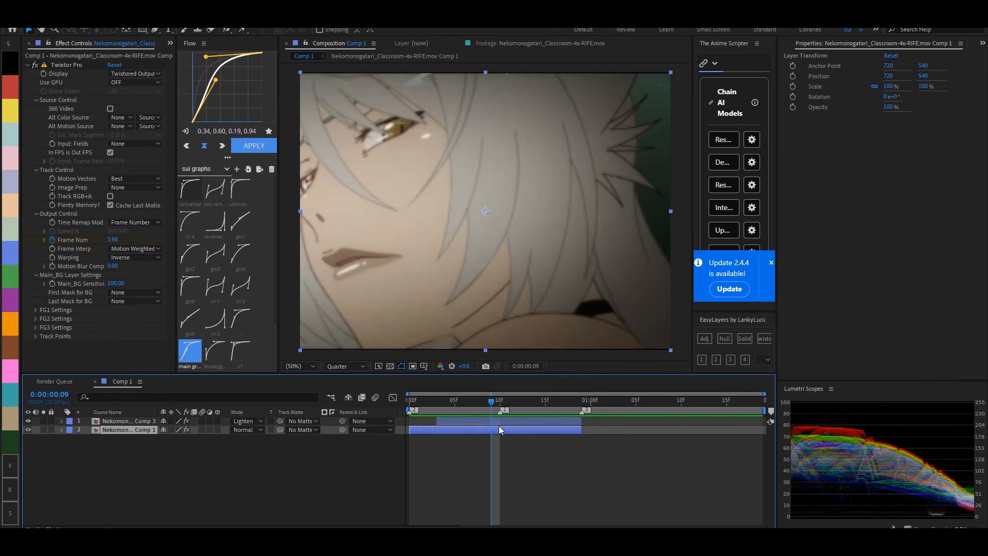
# - Apply the Exposure effect to the lower layer and keyframe Offset at 0 on frame 9 and -0.84 on frame 18
pyautogui.hotkey('ctrl', 'space')
pyautogui.write('ex')
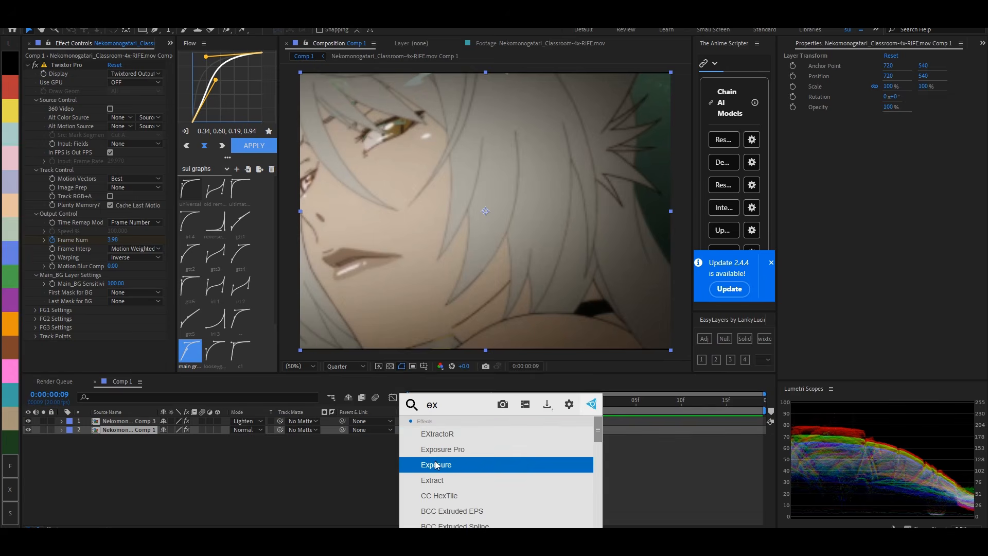
pyautogui.click(437, 465)
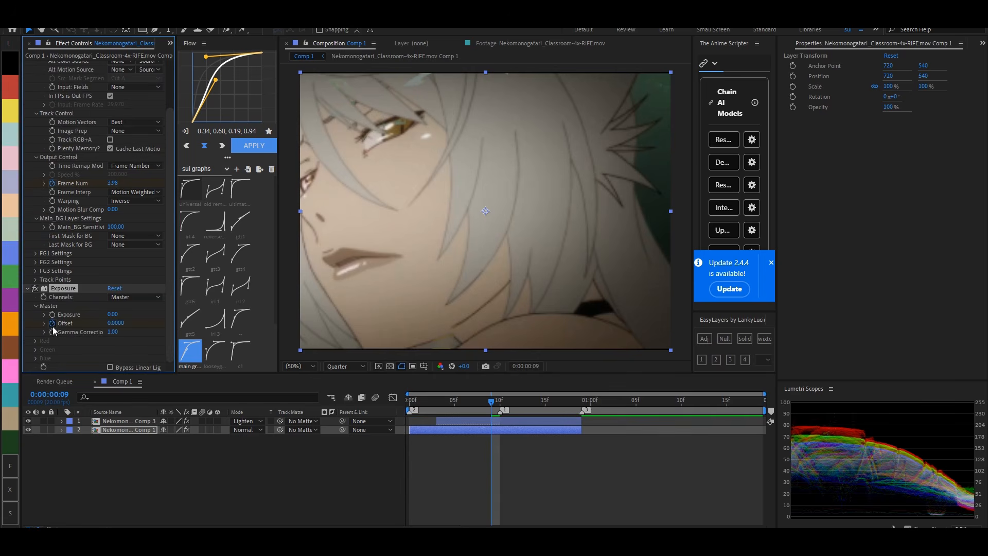
pyautogui.moveTo(116, 323); pyautogui.dragTo(71, 323)
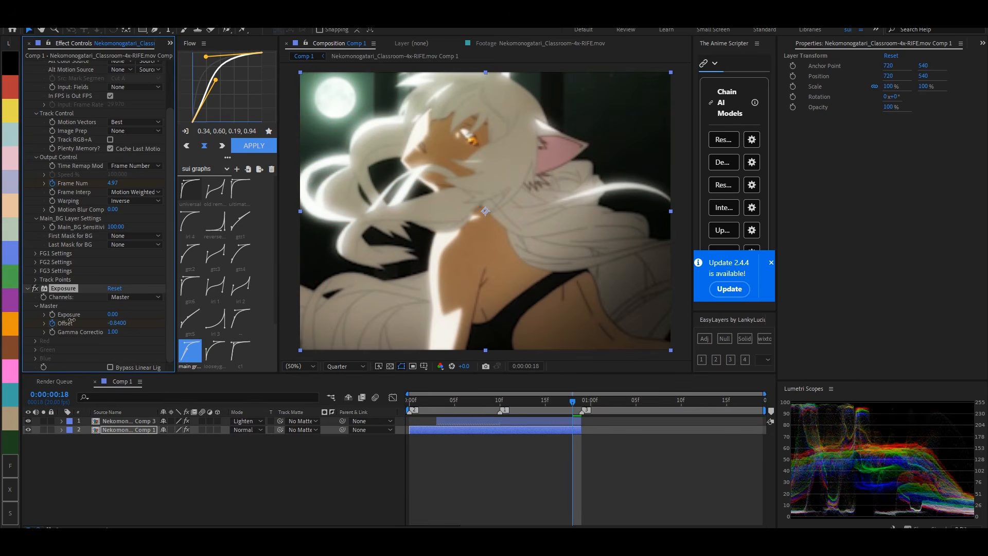
# - Reveal the lower layer's keyframes and move its first Exposure Offset keyframe to frame 10
pyautogui.moveTo(480, 401); pyautogui.dragTo(500, 401)
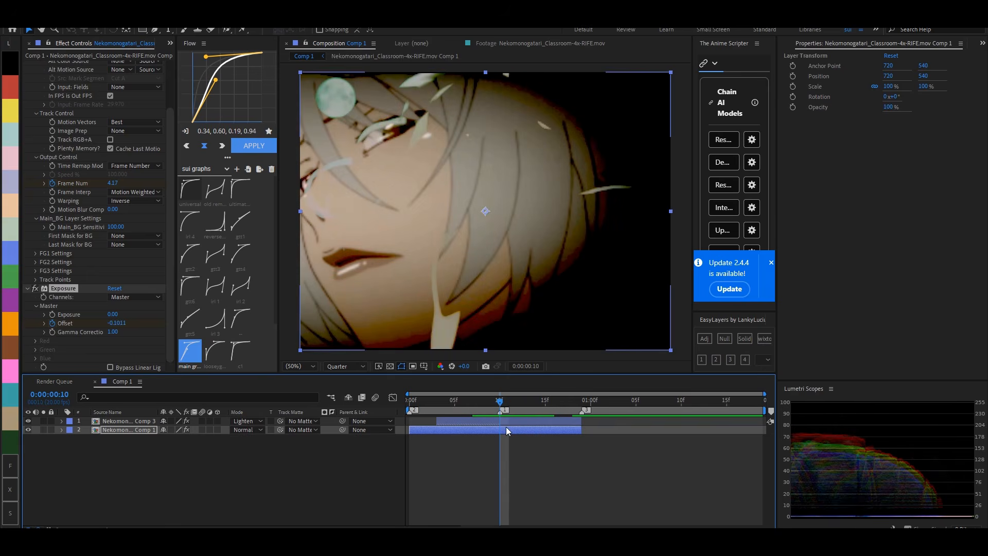
pyautogui.press('u')
pyautogui.moveTo(491, 474); pyautogui.dragTo(500, 473)
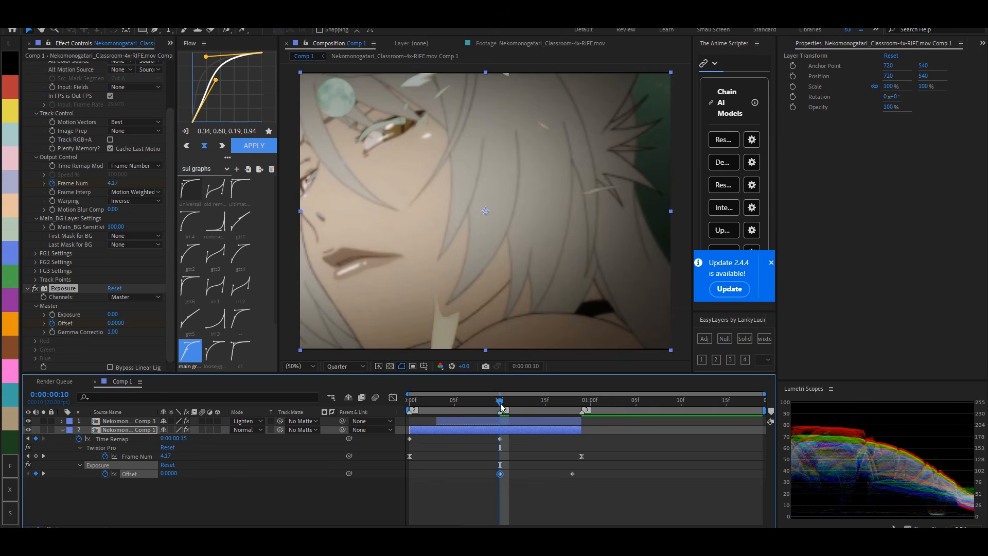
# - Play back the transition and delay the lower layer's first Exposure Offset keyframe to frame 11
pyautogui.moveTo(501, 404); pyautogui.dragTo(400, 397)
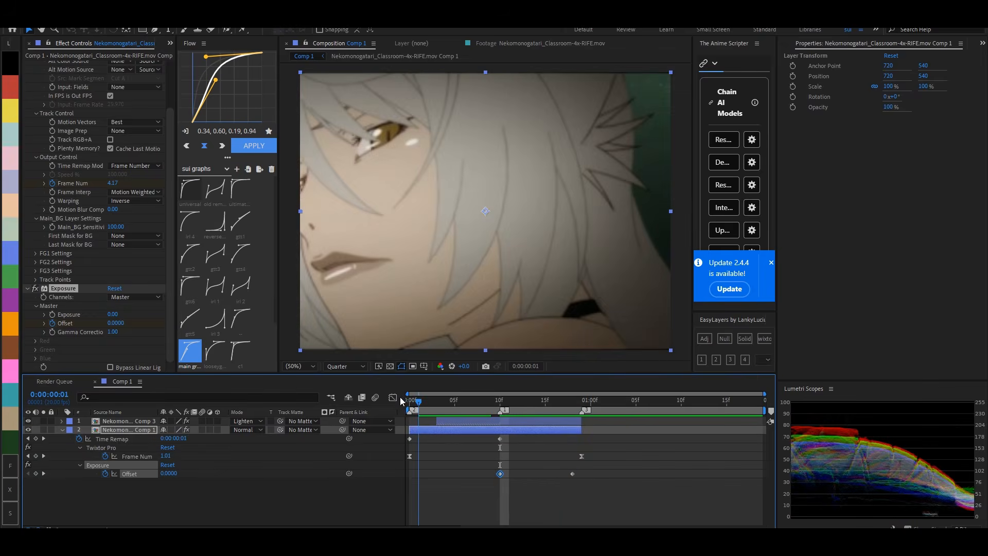
pyautogui.press('space')
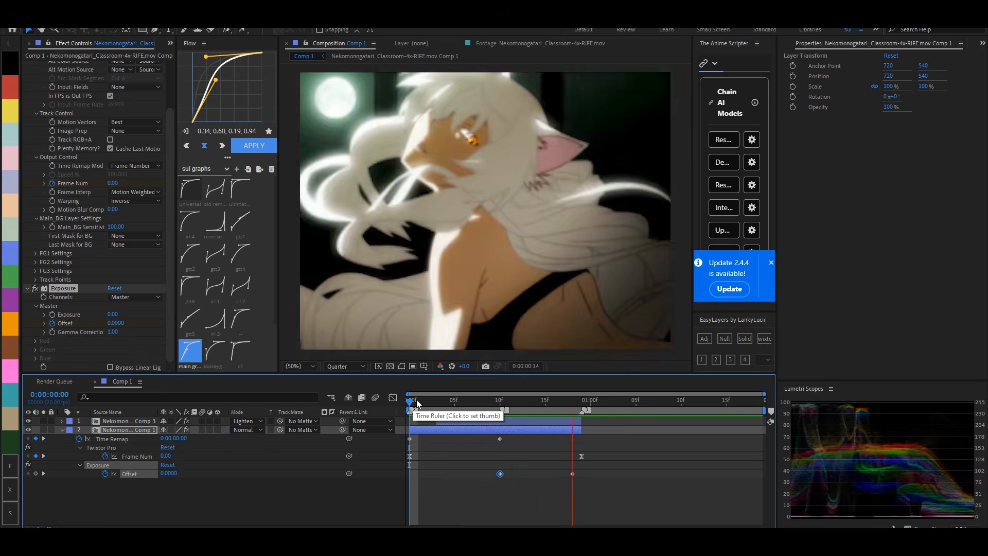
pyautogui.click(423, 401)
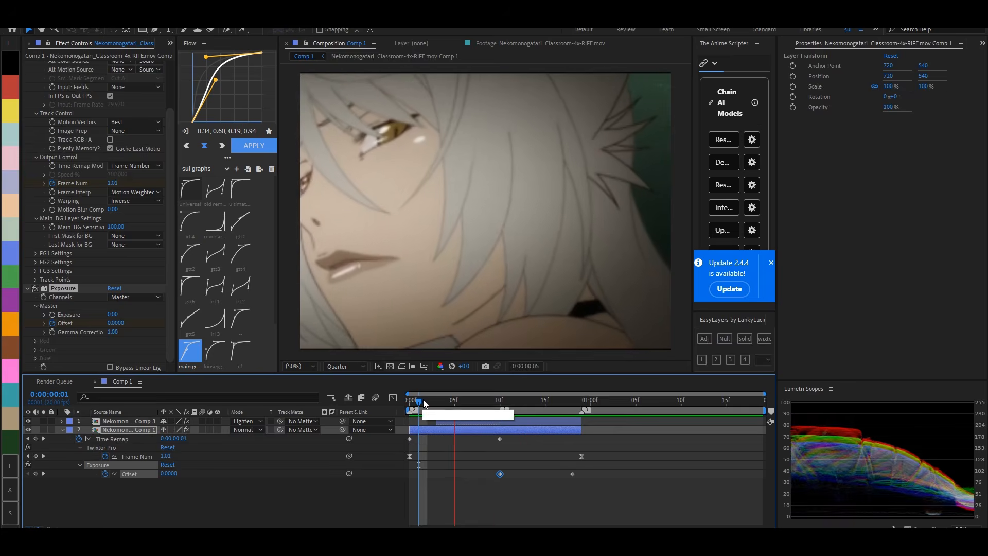
pyautogui.moveTo(425, 402); pyautogui.dragTo(571, 405)
pyautogui.press('Home')
pyautogui.press('space')
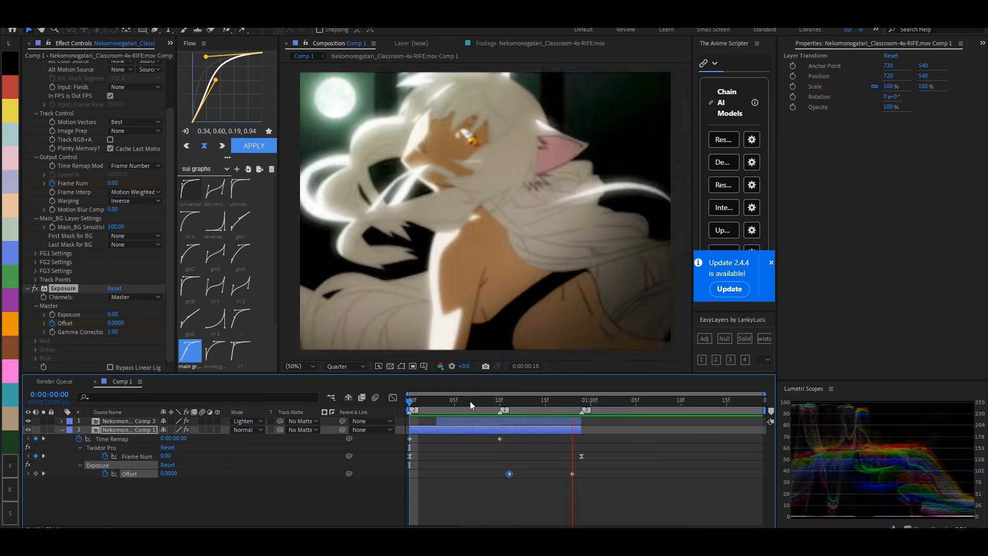
pyautogui.click(470, 402)
pyautogui.press('space')
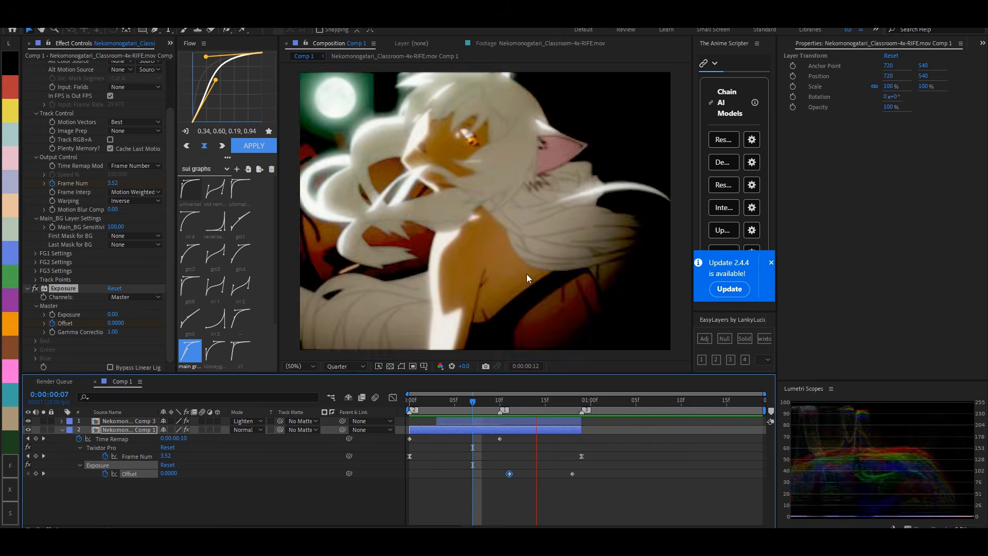
# - Apply the Levels effect to the lower layer, set Input Black to 35.7 and check the transition
pyautogui.moveTo(506, 406)
pyautogui.mouseDown()
pyautogui.moveTo(555, 404)
pyautogui.moveTo(504, 412)
pyautogui.moveTo(564, 418)
pyautogui.moveTo(496, 415)
pyautogui.moveTo(521, 416)
pyautogui.mouseUp()
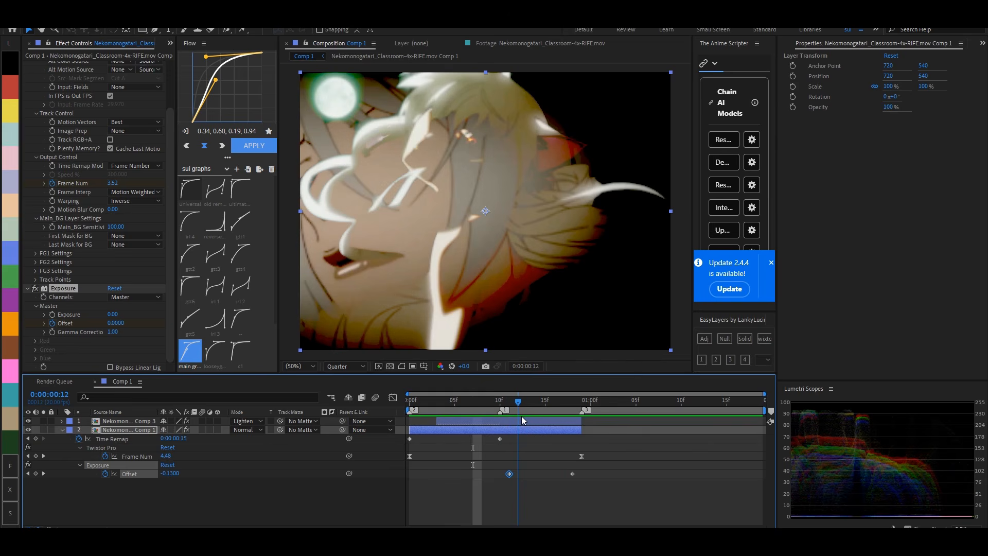
pyautogui.hotkey('ctrl', 'space')
pyautogui.write('levels')
pyautogui.press('Return')
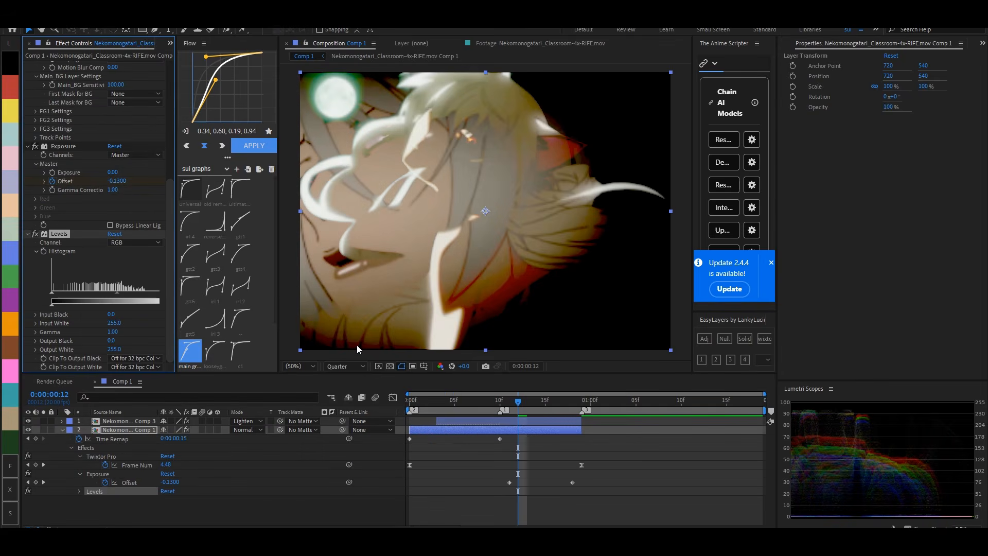
pyautogui.moveTo(111, 315)
pyautogui.mouseDown()
pyautogui.moveTo(131, 316)
pyautogui.moveTo(121, 314)
pyautogui.mouseUp()
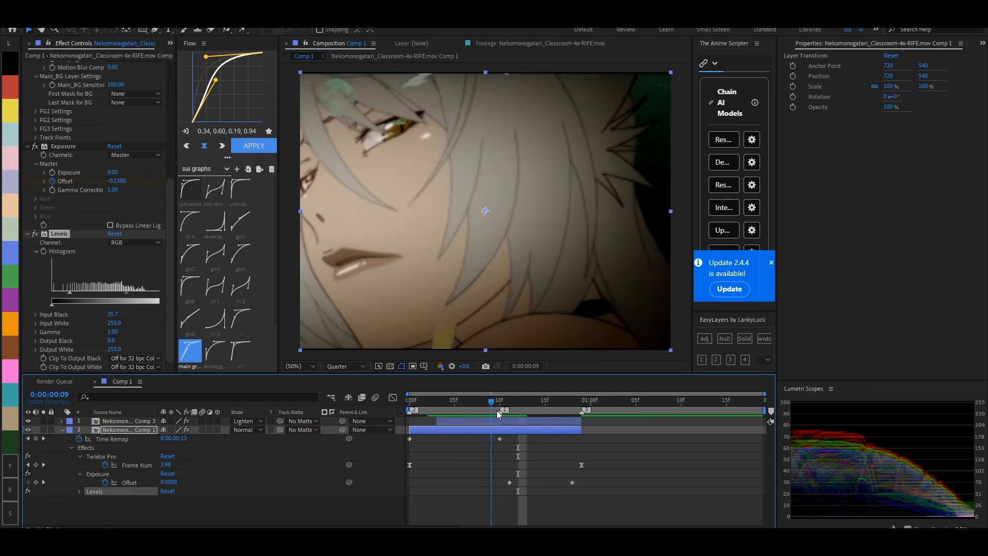
pyautogui.click(531, 405)
pyautogui.moveTo(533, 408); pyautogui.dragTo(555, 404)
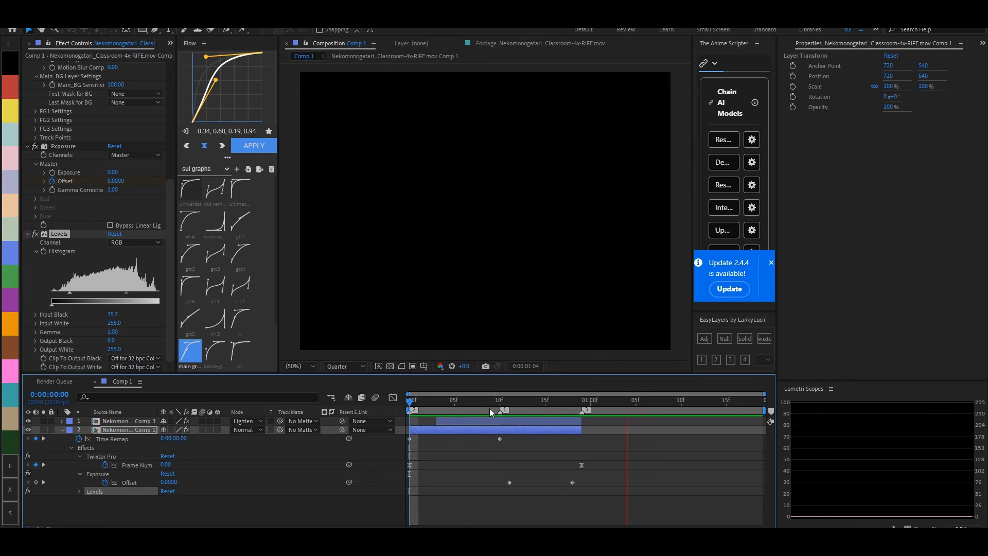
# - Add an adjustment layer above the upper clip and trim its start to frame 6
pyautogui.click(490, 407)
pyautogui.click(613, 471)
pyautogui.press('u')
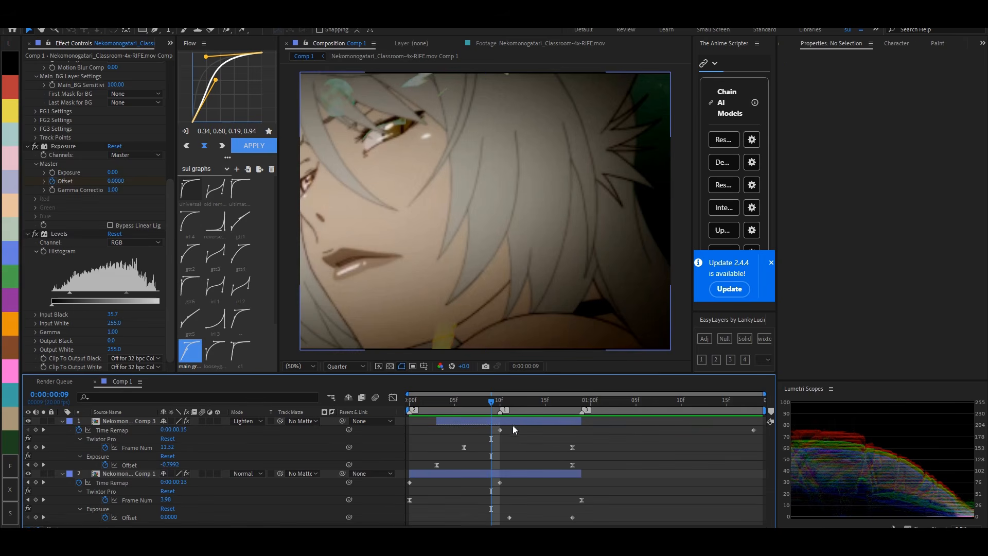
pyautogui.press('u')
pyautogui.click(512, 421)
pyautogui.click(705, 339)
pyautogui.moveTo(442, 421); pyautogui.dragTo(463, 422)
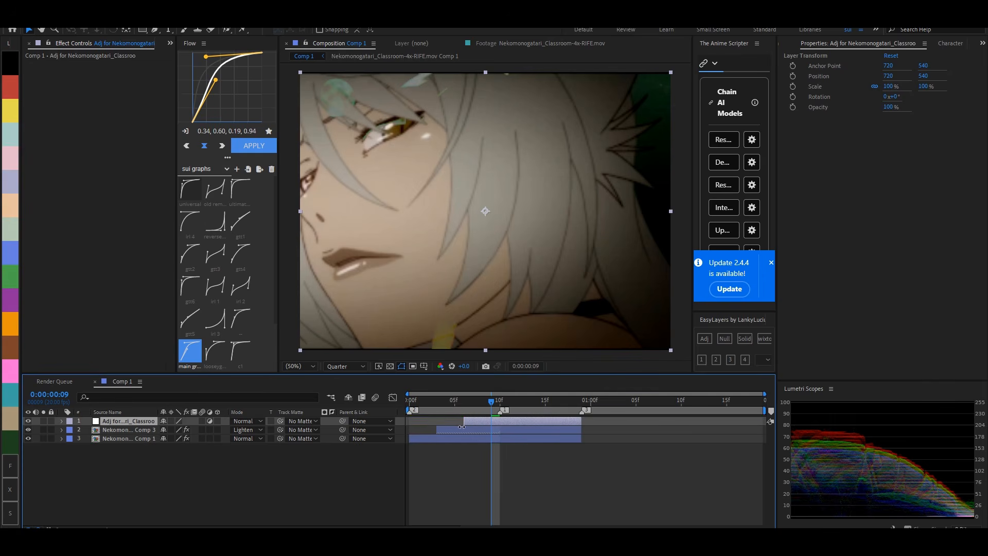
# - Apply the S_TimeWarpRGB and BCC+Prism effects to the adjustment layer
pyautogui.click(502, 401)
pyautogui.hotkey('ctrl', 'space')
pyautogui.write('timewarp')
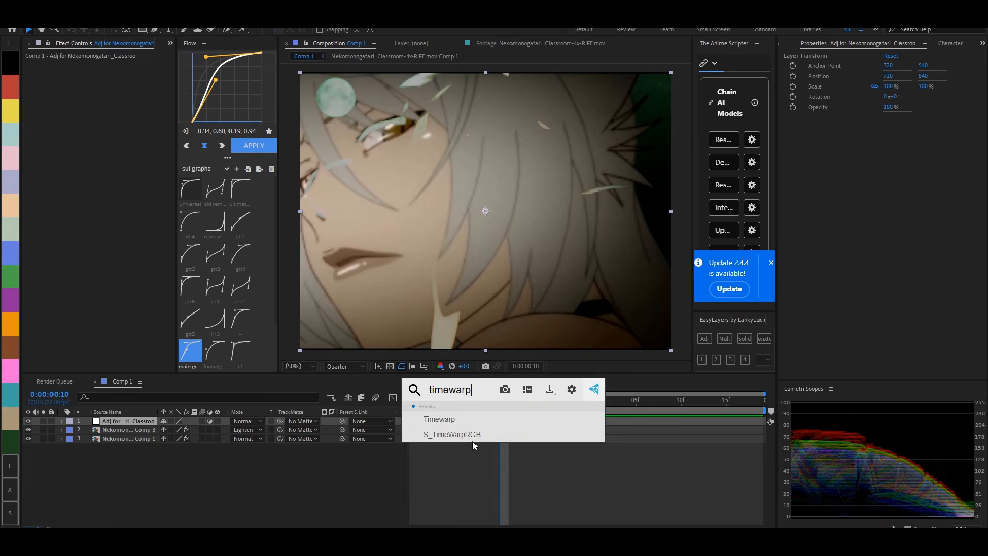
pyautogui.click(474, 436)
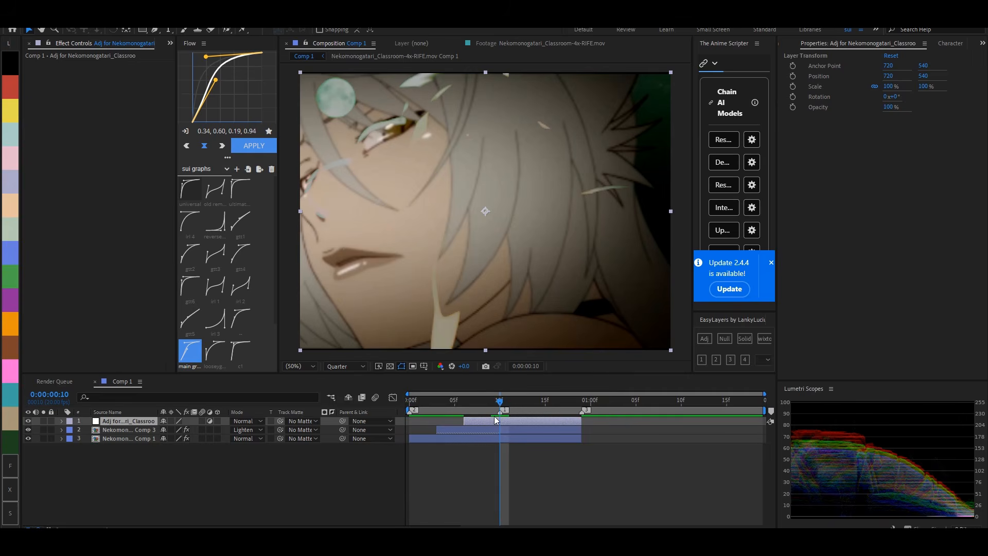
pyautogui.hotkey('ctrl', 'space')
pyautogui.write('prism')
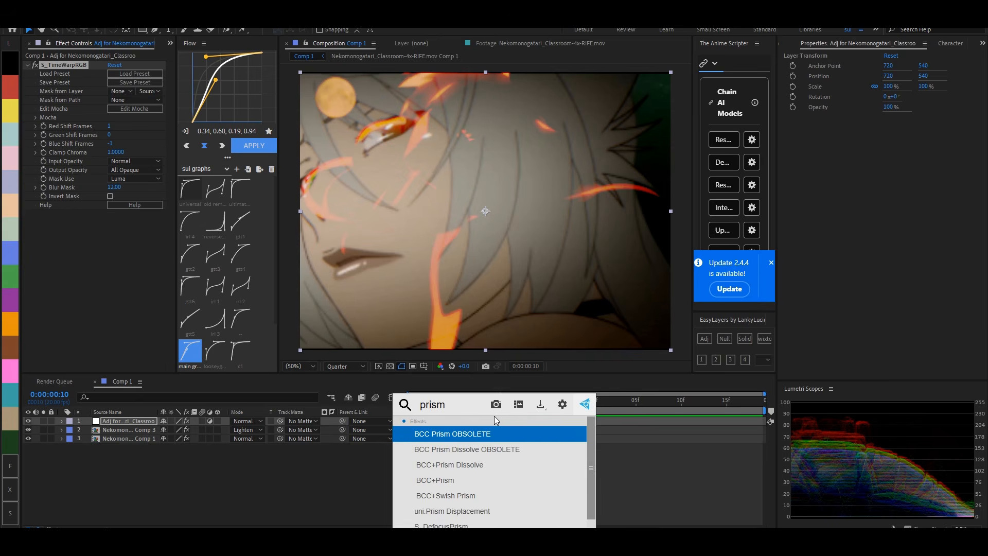
pyautogui.click(460, 479)
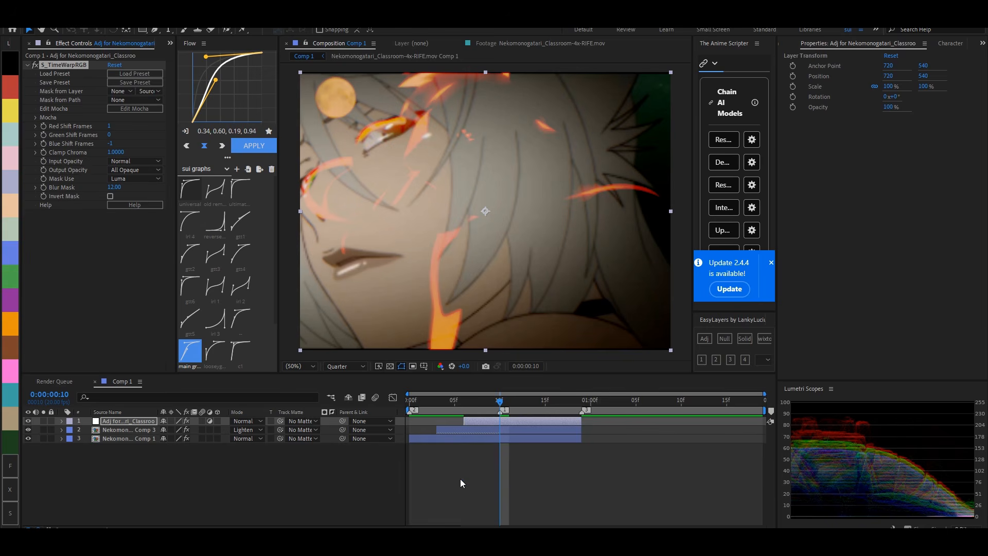
# - Set the adjustment layer's blending mode to Overlay
pyautogui.rightClick(509, 418)
pyautogui.moveTo(549, 245)
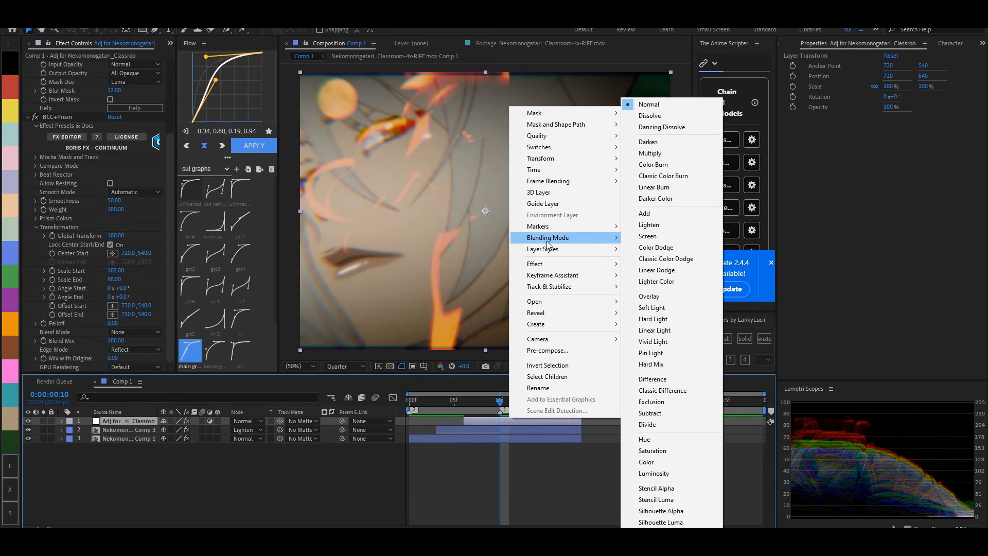
pyautogui.click(649, 296)
# - Keyframe the adjustment layer's Opacity at 100% on frame 10 and 0% on both its start and frame 18
pyautogui.press('t')
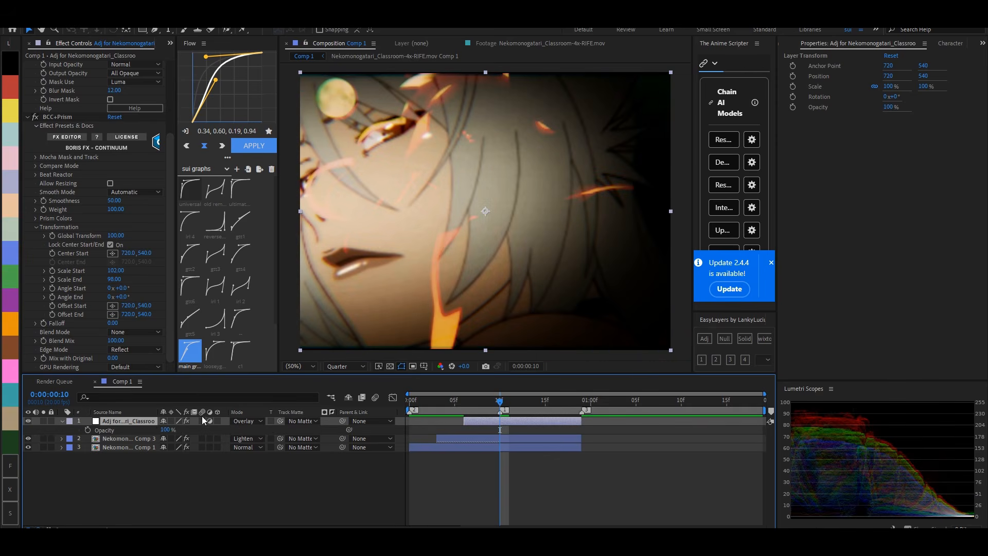
pyautogui.click(88, 431)
pyautogui.press('o')
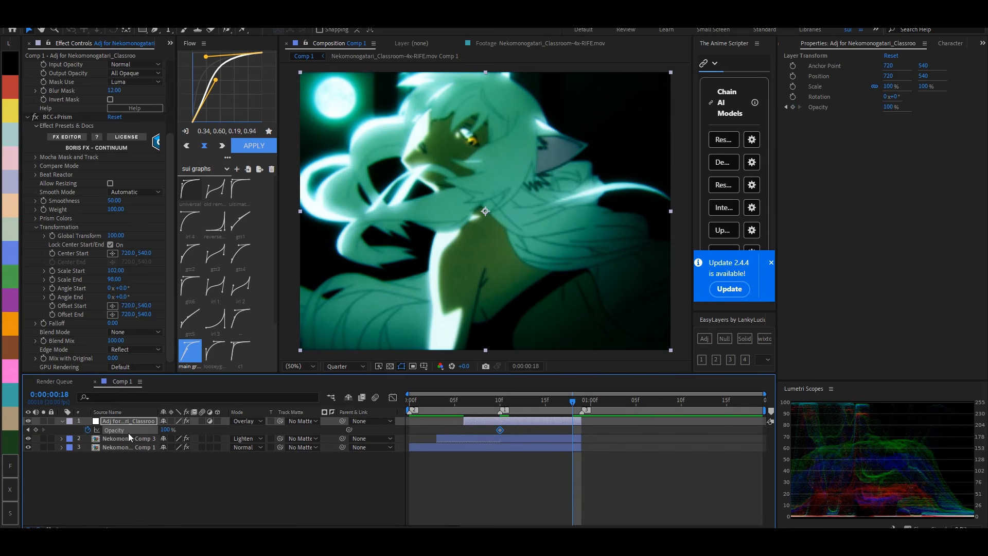
pyautogui.moveTo(163, 430); pyautogui.dragTo(80, 434)
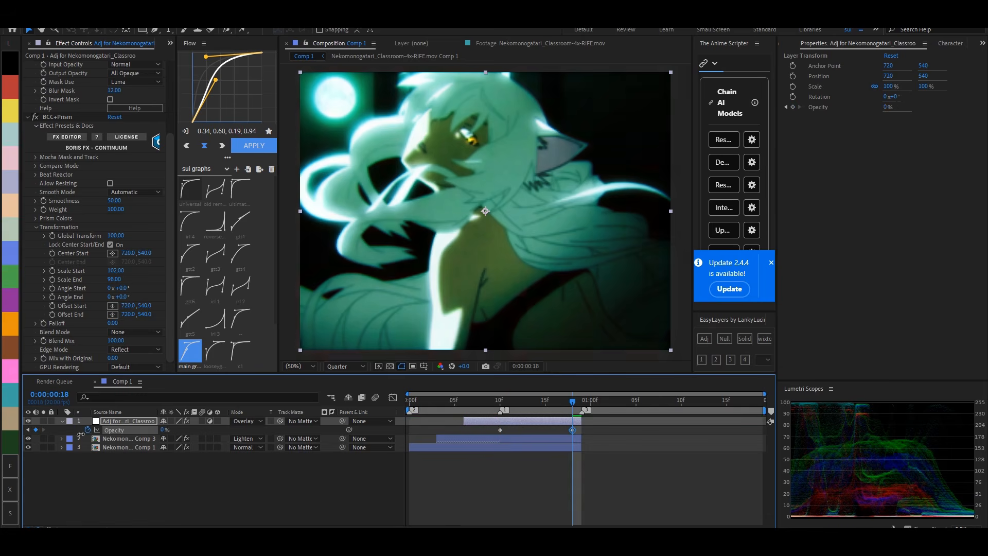
pyautogui.press('i')
pyautogui.moveTo(165, 430); pyautogui.dragTo(96, 433)
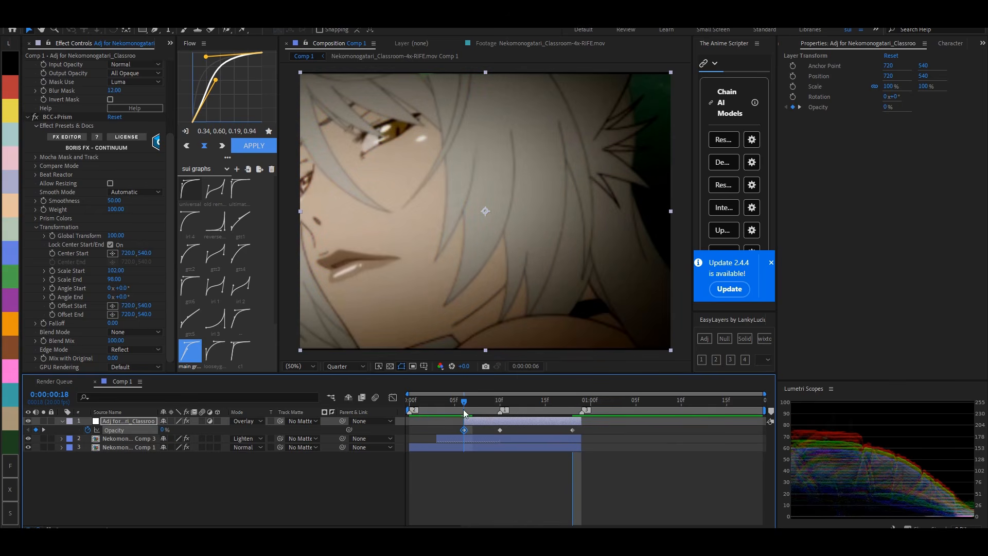
# - Play and scrub through the transition to check the adjustment layer's color-split effect
pyautogui.press('space')
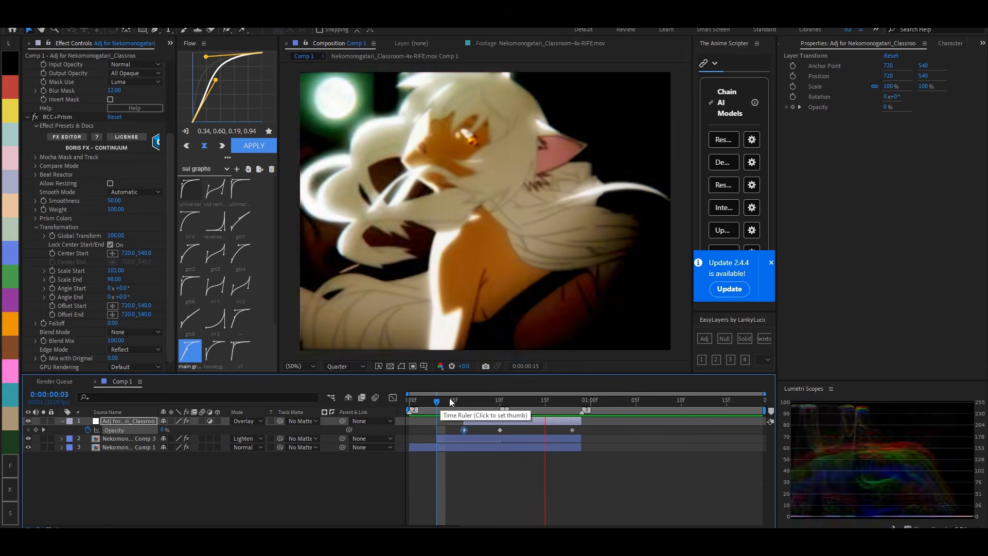
pyautogui.moveTo(451, 402); pyautogui.dragTo(509, 401)
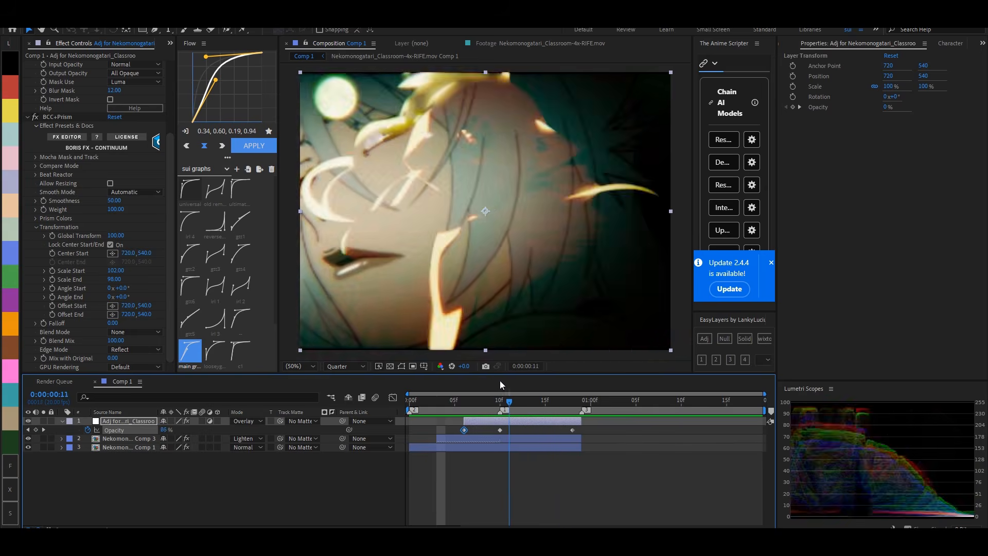
pyautogui.press('space')
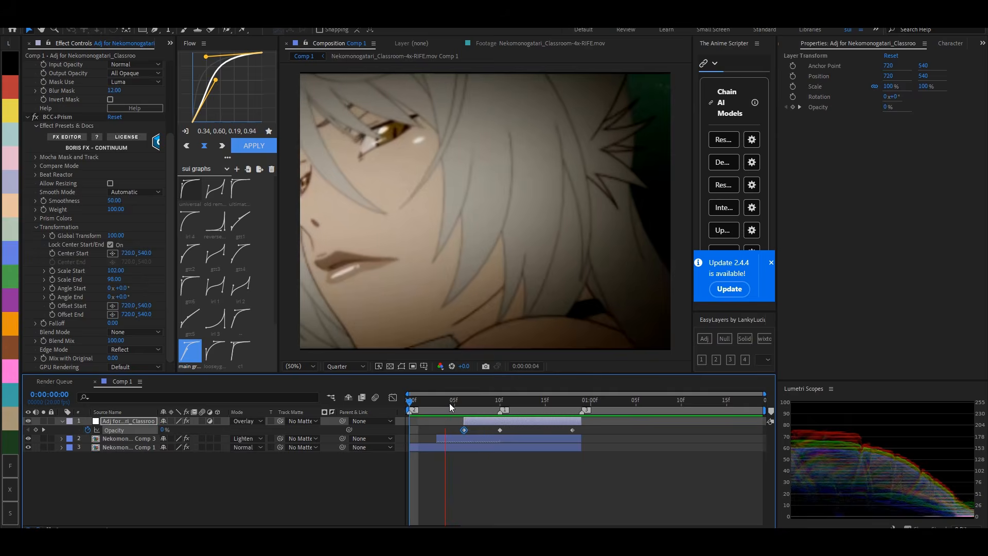
pyautogui.click(455, 403)
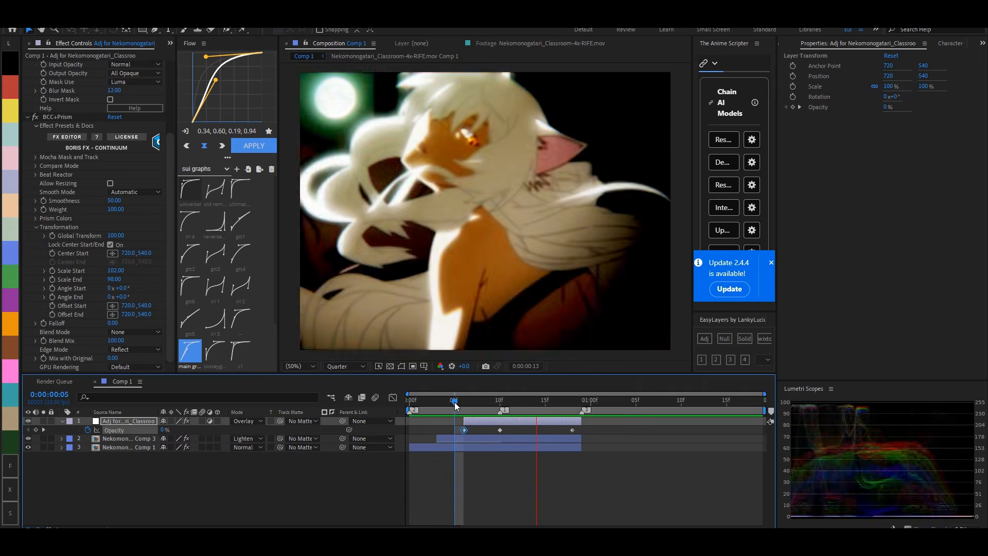
pyautogui.moveTo(453, 403); pyautogui.dragTo(403, 419)
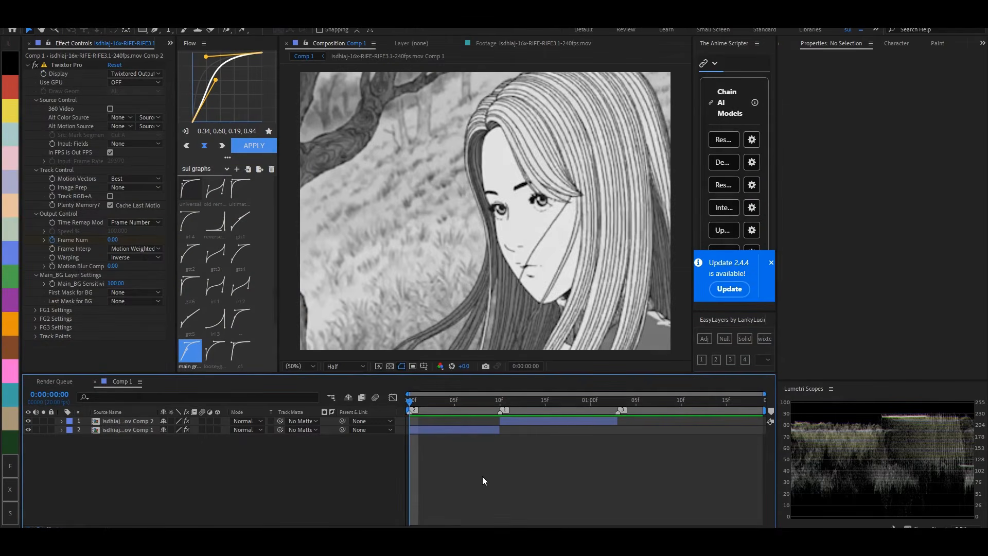
# - Add an adjustment layer directly above the first black-and-white clip and apply the Displacement Map effect to it
pyautogui.moveTo(415, 404); pyautogui.dragTo(368, 455)
pyautogui.press('=')
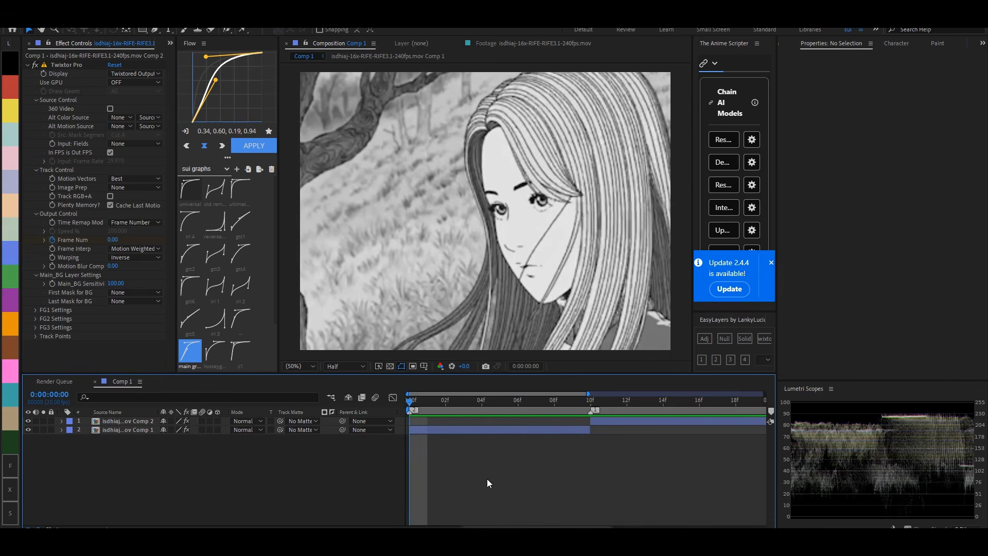
pyautogui.press('-')
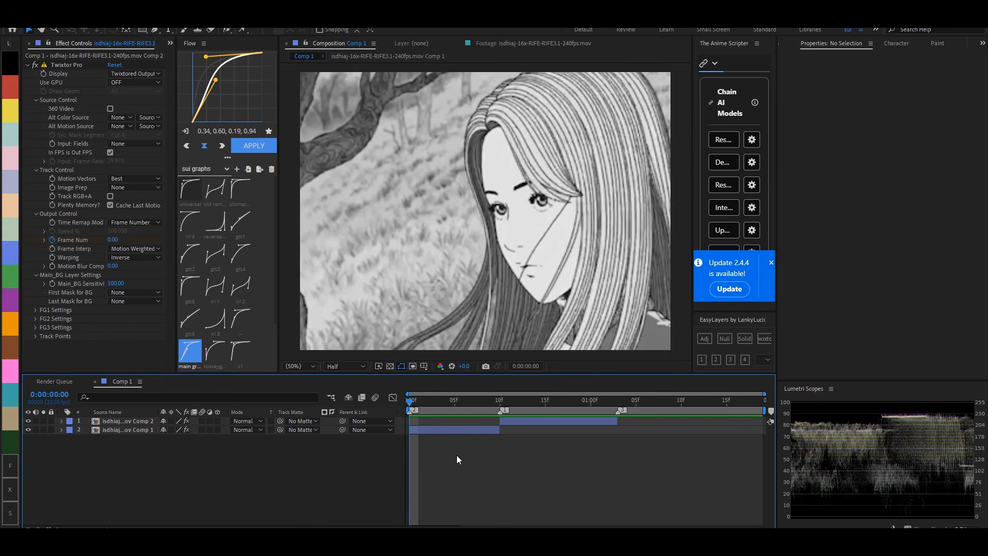
pyautogui.click(449, 430)
pyautogui.moveTo(418, 404)
pyautogui.mouseDown()
pyautogui.moveTo(471, 409)
pyautogui.moveTo(406, 415)
pyautogui.mouseUp()
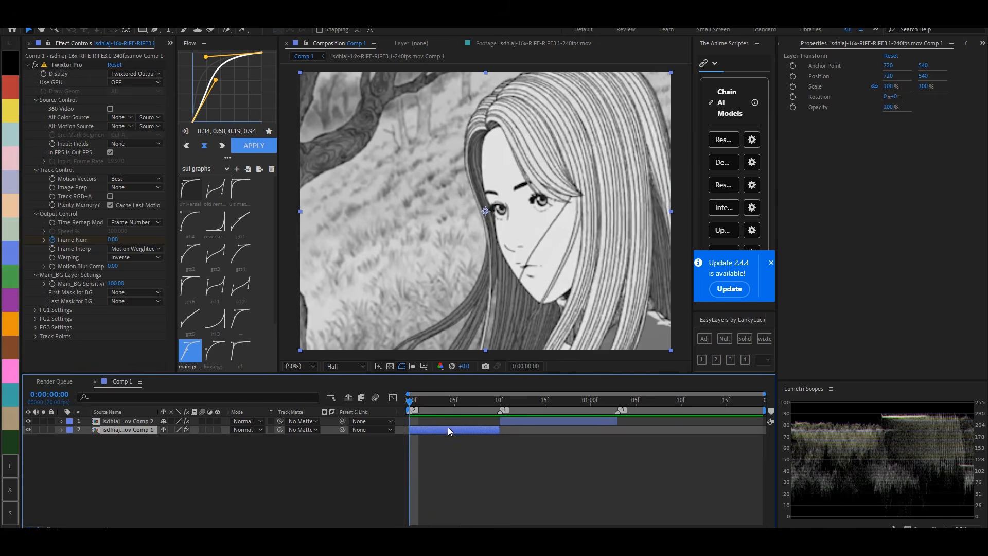
pyautogui.click(700, 343)
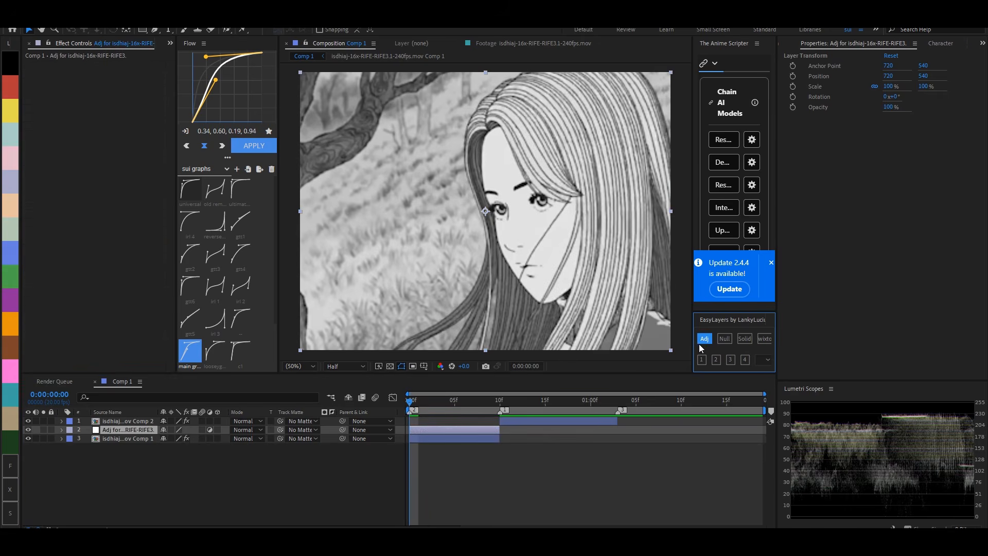
pyautogui.hotkey('ctrl', 'space')
pyautogui.write('displace')
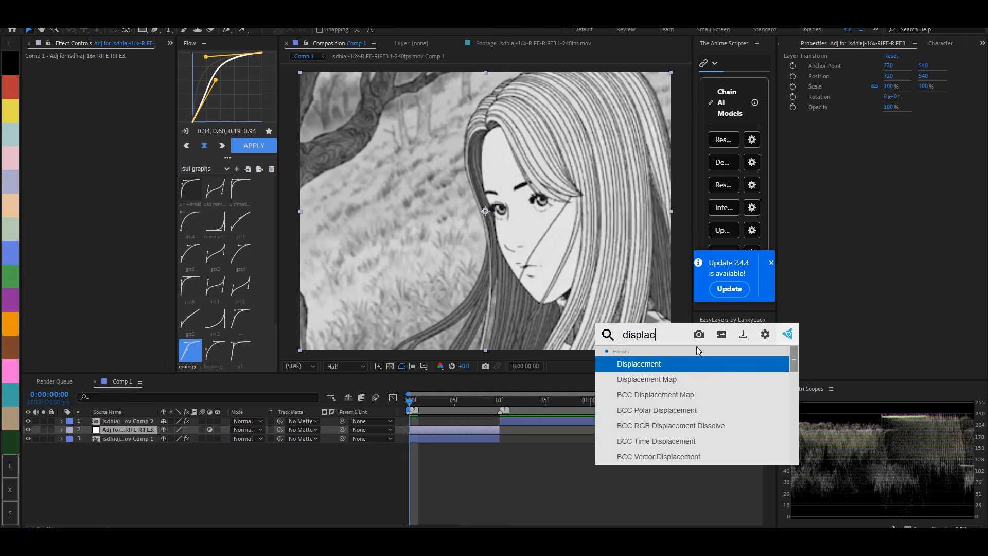
pyautogui.click(691, 373)
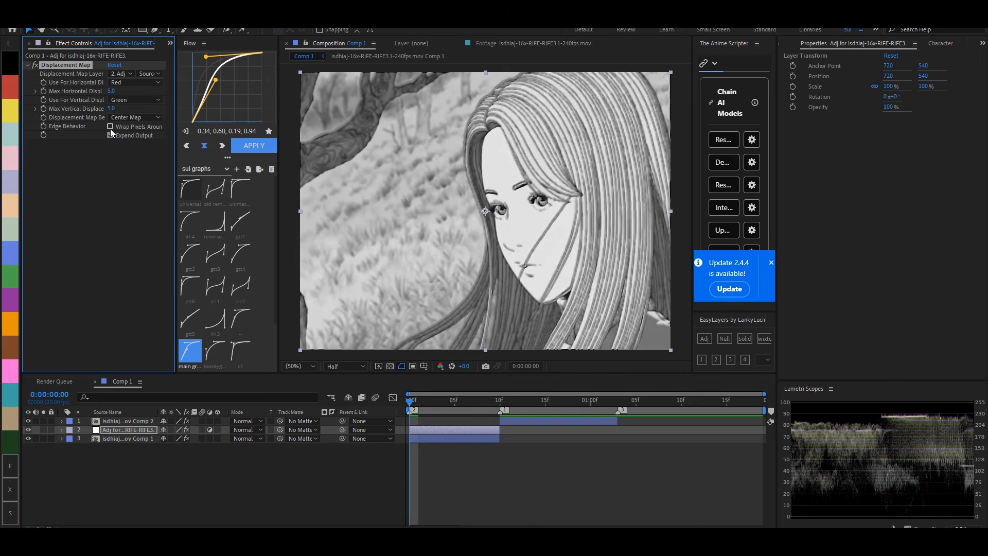
# - Set the Displacement Map's maximum vertical displacement to 0 and keyframe its maximum horizontal displacement at 0 on frame 0
pyautogui.write('0')
pyautogui.press('Return')
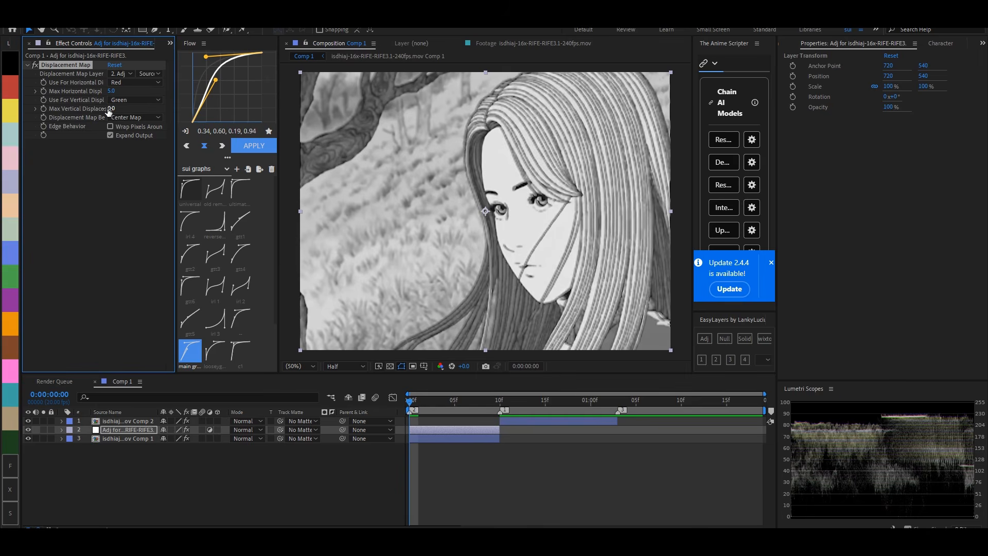
pyautogui.click(111, 91)
pyautogui.write('0')
pyautogui.press('Return')
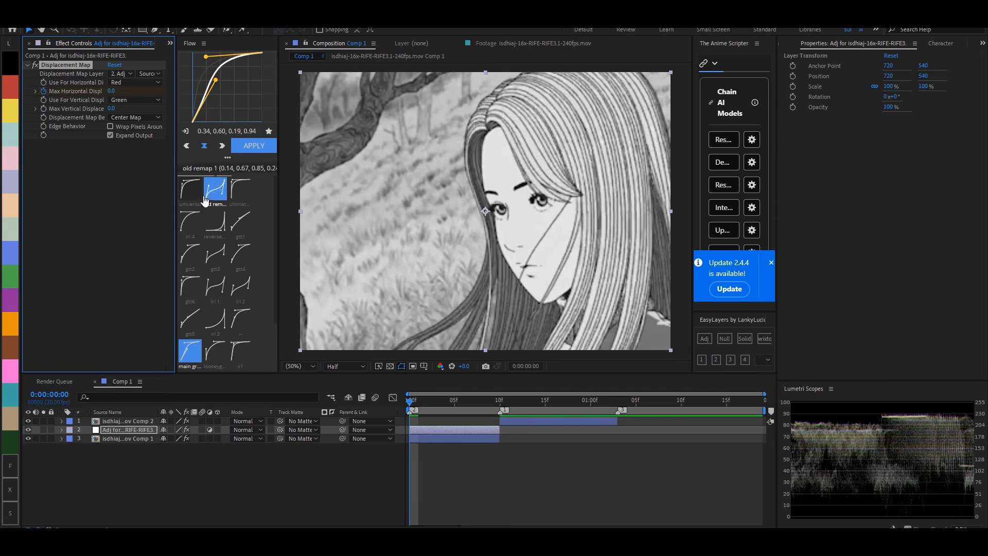
# - Keyframe the Displacement Map's maximum horizontal displacement at -180 on frame 9
pyautogui.press('space')
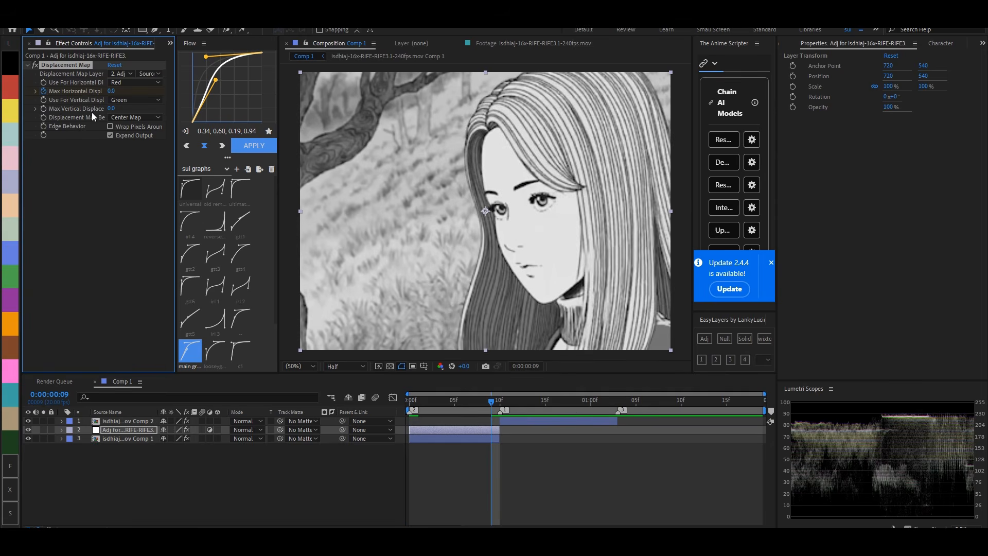
pyautogui.moveTo(110, 91); pyautogui.dragTo(74, 93)
pyautogui.click(111, 91)
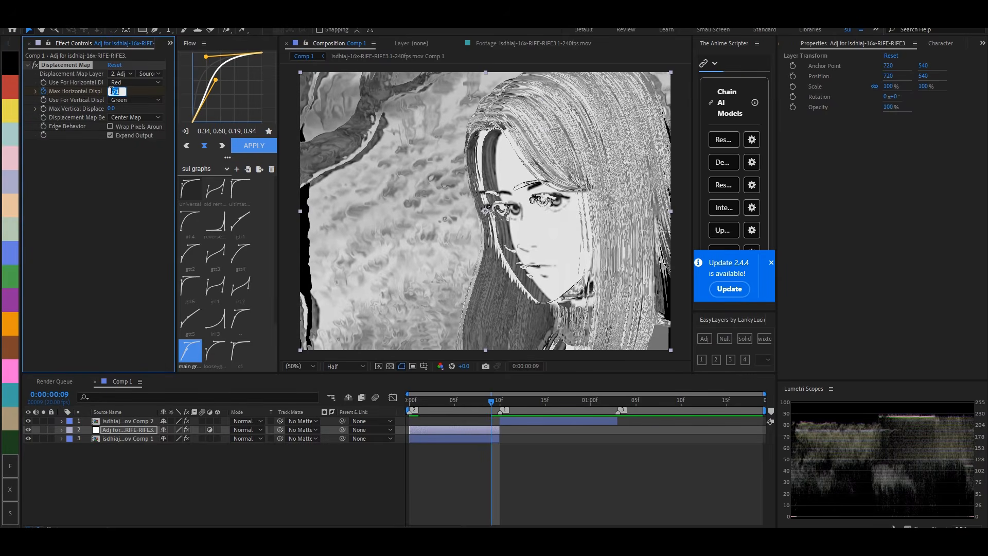
pyautogui.write('-180')
pyautogui.press('Return')
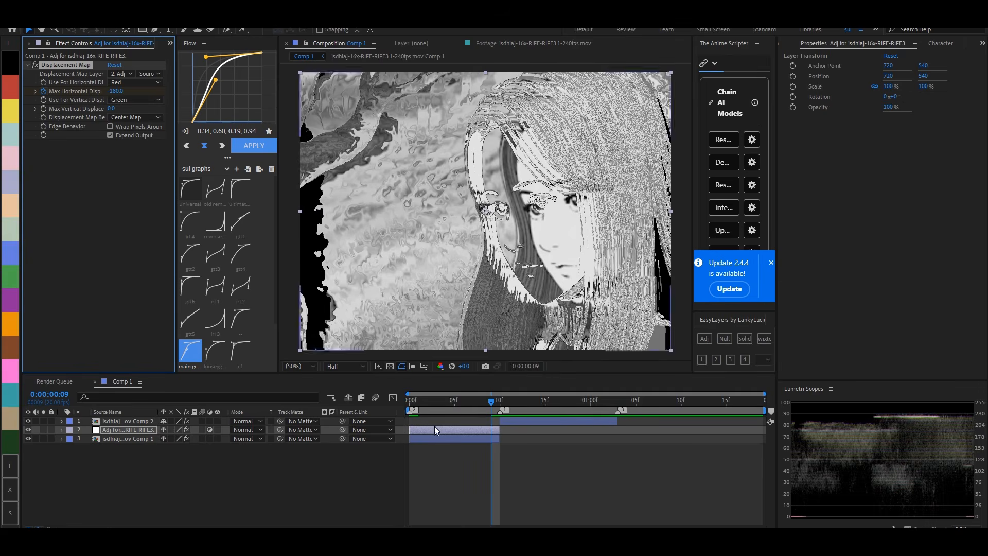
# - Apply S_BlurMoCurves to the first clip's adjustment layer and keyframe its Shift X at 0 on frame 0
pyautogui.moveTo(422, 403); pyautogui.dragTo(405, 403)
pyautogui.hotkey('ctrl', 'space')
pyautogui.write('blurmo')
pyautogui.press('Return')
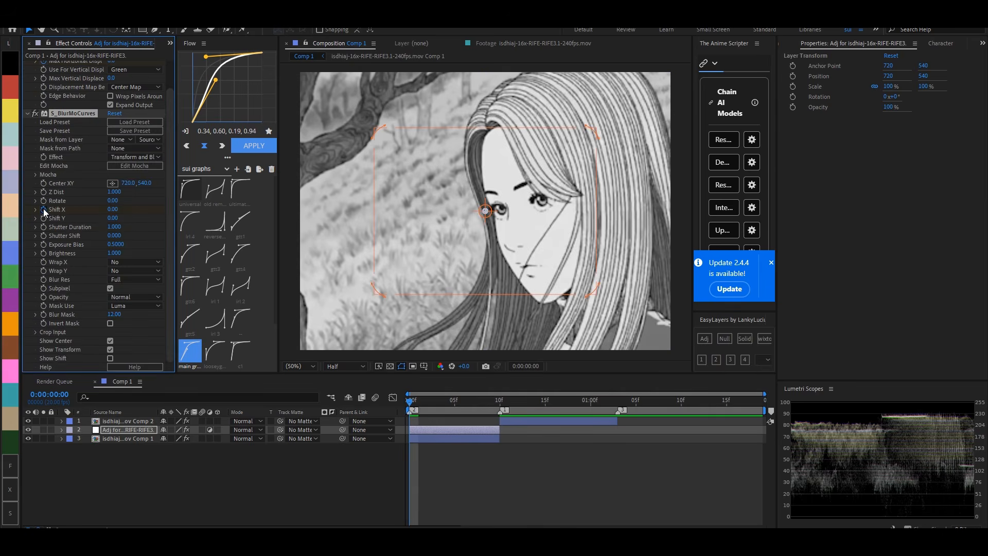
# - Keyframe S_BlurMoCurves' Shift X at -180 on frame 9 and set its Shutter Duration to 0.160
pyautogui.moveTo(113, 209)
pyautogui.mouseDown()
pyautogui.moveTo(121, 211)
pyautogui.moveTo(106, 209)
pyautogui.mouseUp()
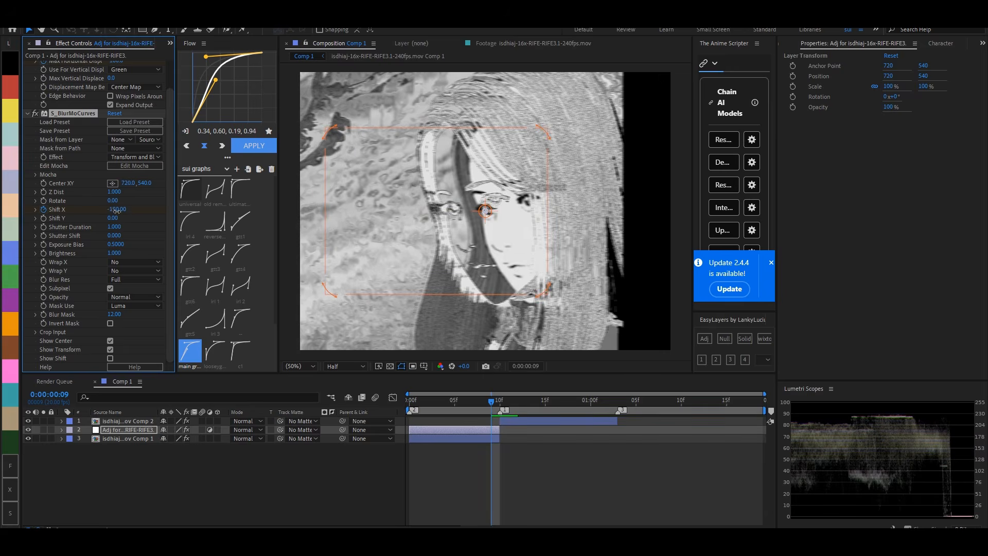
pyautogui.click(116, 210)
pyautogui.write('-18')
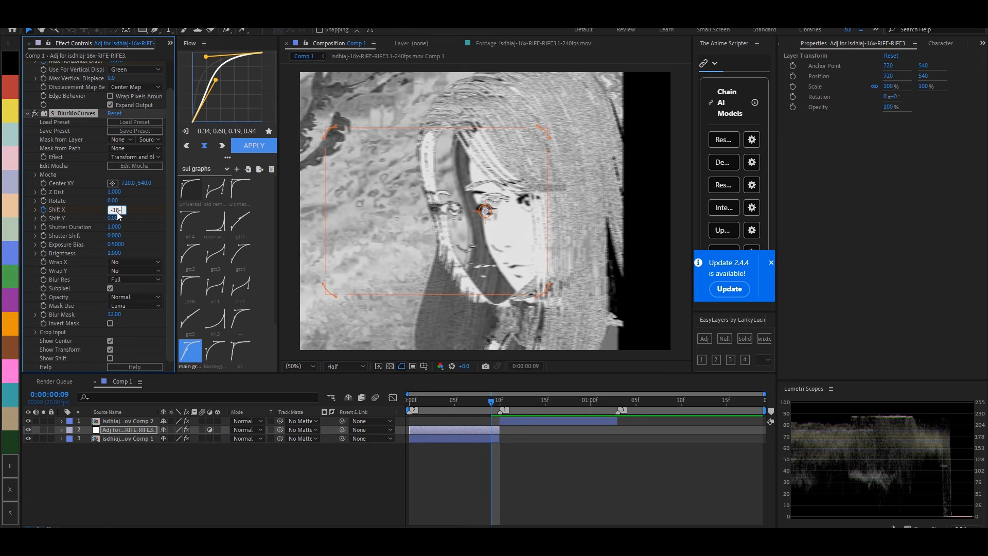
pyautogui.write('0')
pyautogui.press('Return')
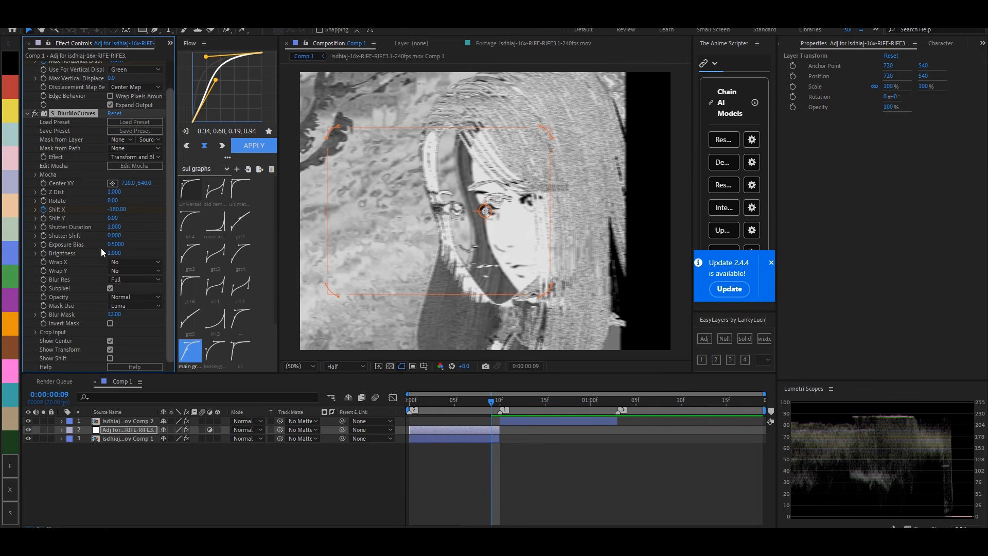
pyautogui.moveTo(117, 226); pyautogui.dragTo(79, 229)
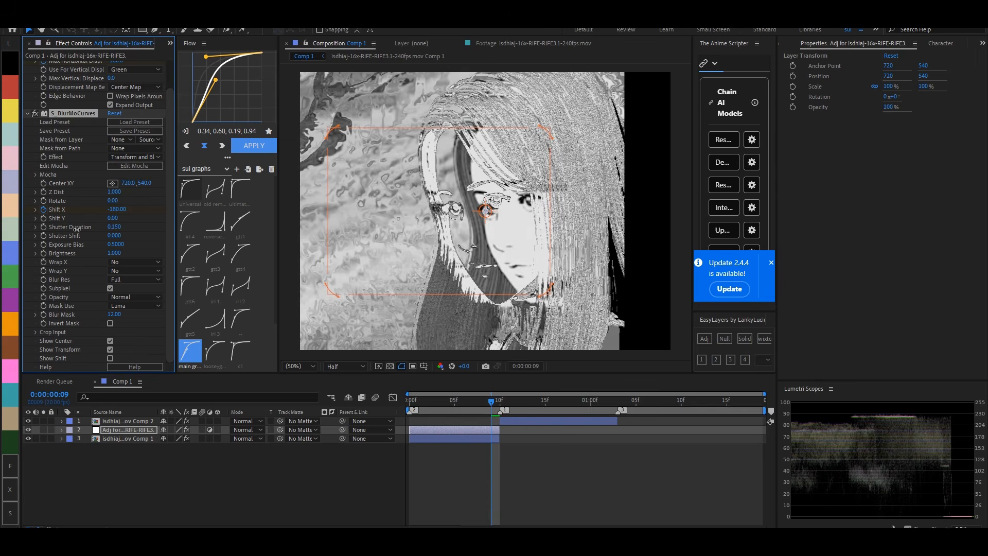
# - Apply the "reverse" easing curve (0.80, 0.00, 1.00, 0.02) to the adjustment layer's displacement and Shift X keyframes
pyautogui.press('u')
pyautogui.moveTo(517, 439); pyautogui.dragTo(403, 478)
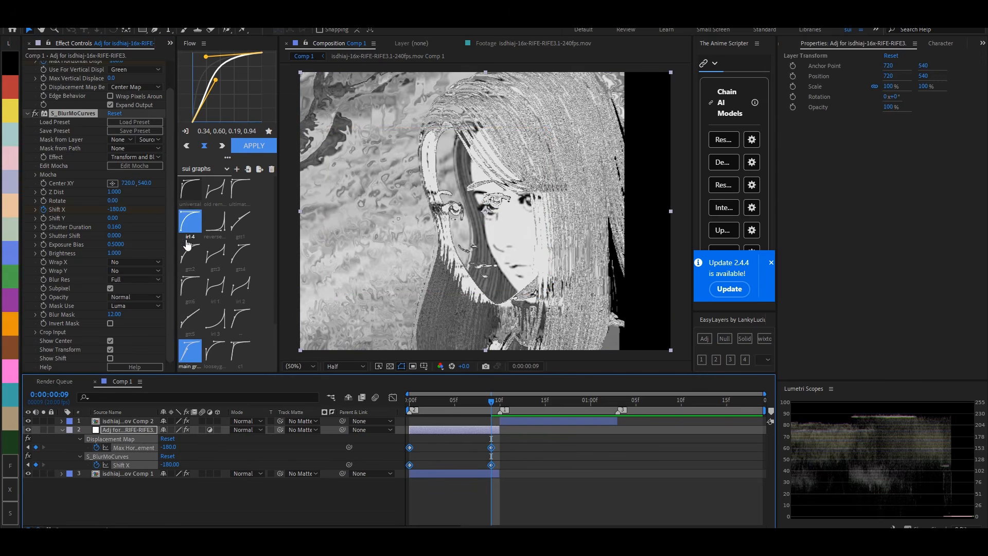
pyautogui.click(215, 221)
pyautogui.click(459, 420)
pyautogui.press('u')
pyautogui.press('u')
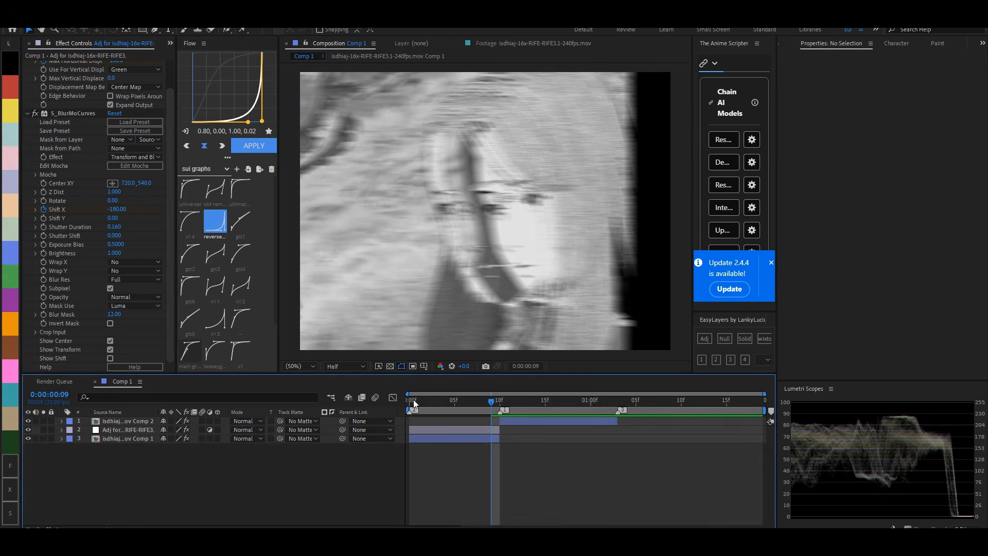
# - Add an adjustment layer above the second clip from frame 10 and apply the Displacement Map effect to it
pyautogui.moveTo(413, 400); pyautogui.dragTo(501, 405)
pyautogui.click(514, 422)
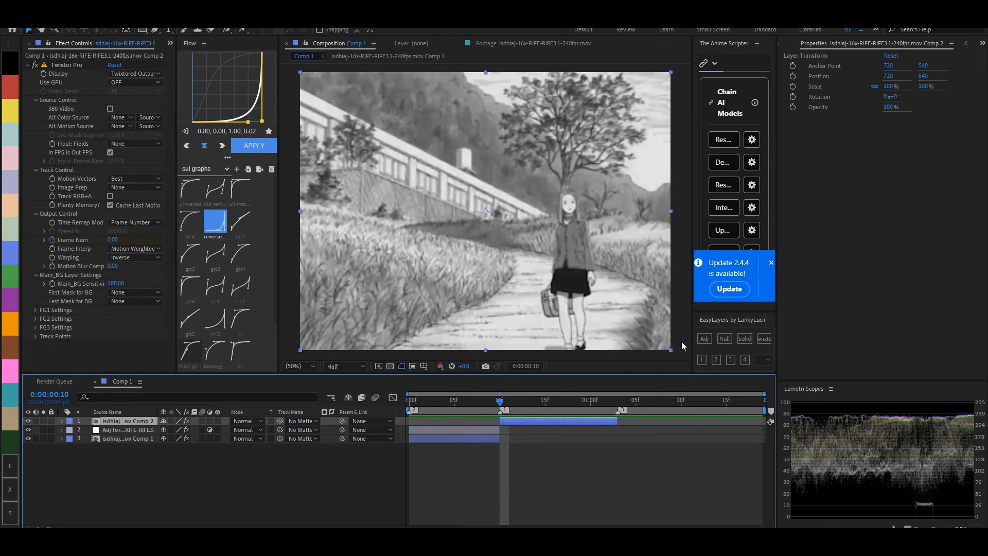
pyautogui.click(703, 338)
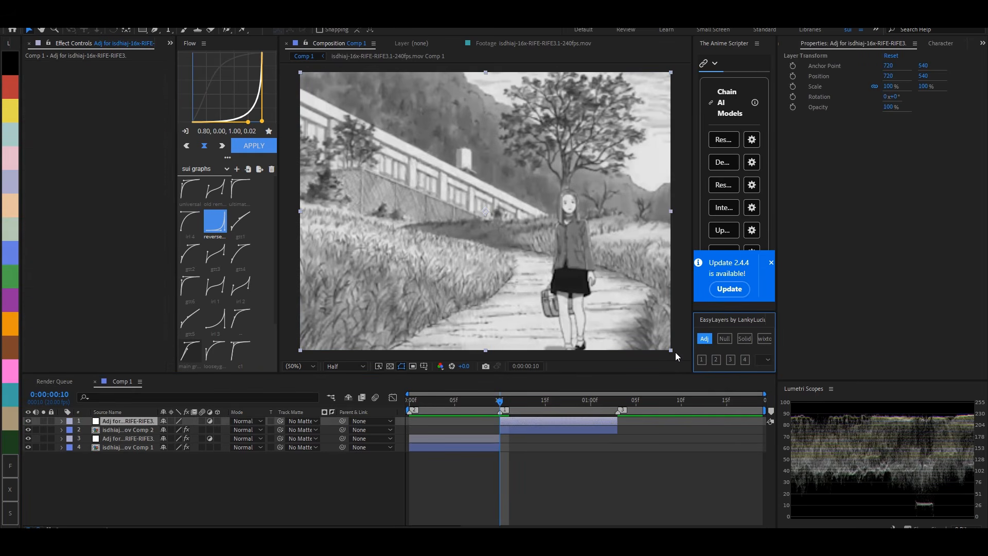
pyautogui.hotkey('ctrl', 'space')
pyautogui.write('displac')
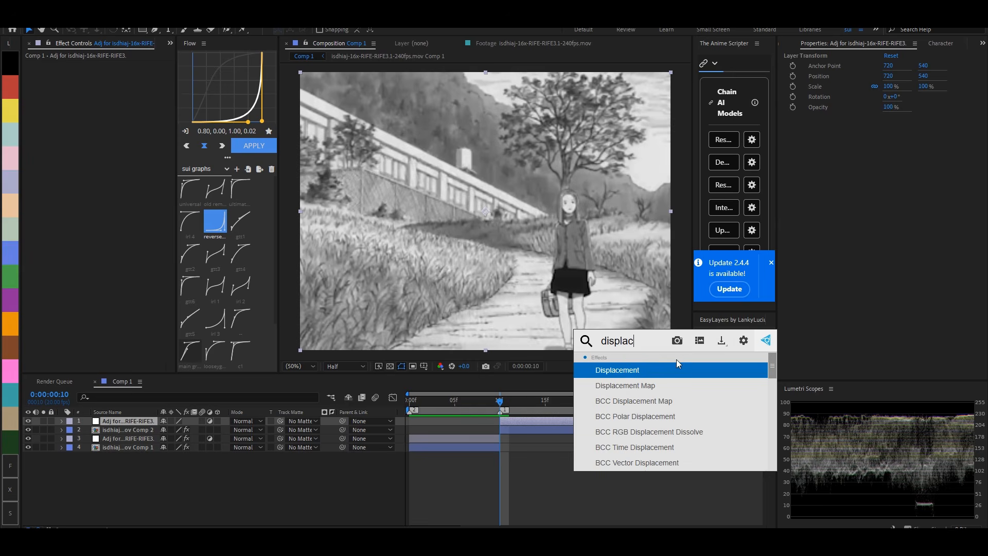
pyautogui.click(669, 386)
# - Set the new Displacement Map's maximum vertical displacement to 0 and keyframe its maximum horizontal displacement at 180 on frame 10
pyautogui.write('0')
pyautogui.press('Return')
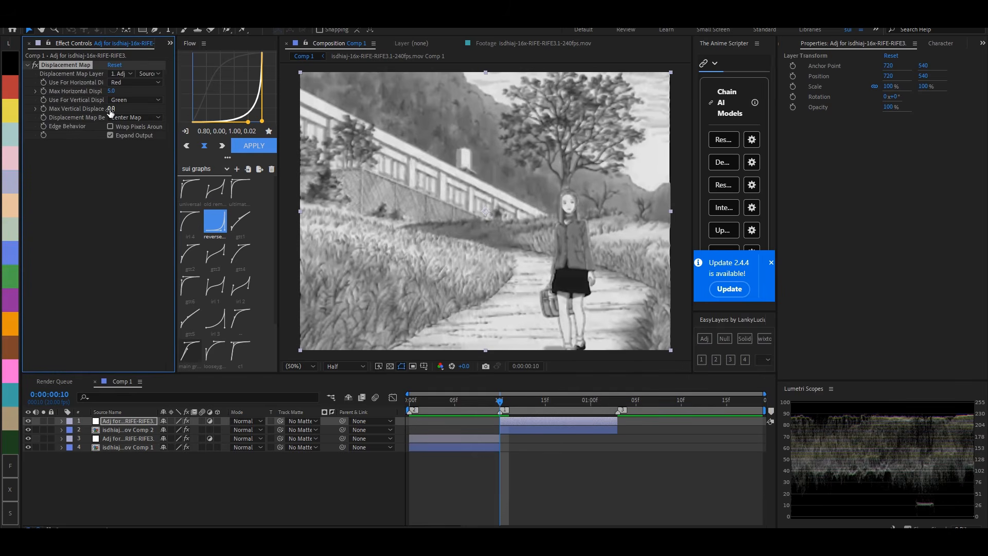
pyautogui.write('0')
pyautogui.press('Return')
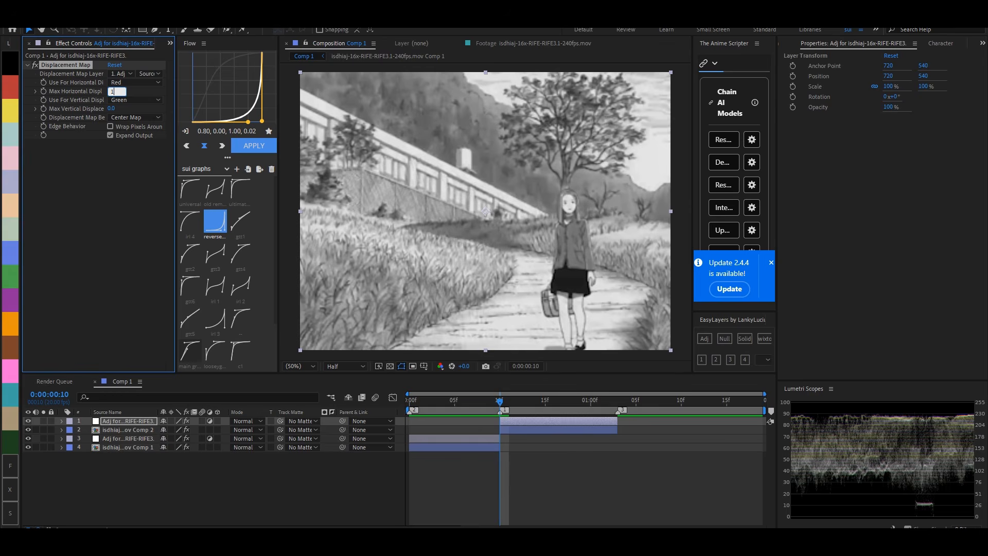
pyautogui.press('Return')
pyautogui.click(483, 444)
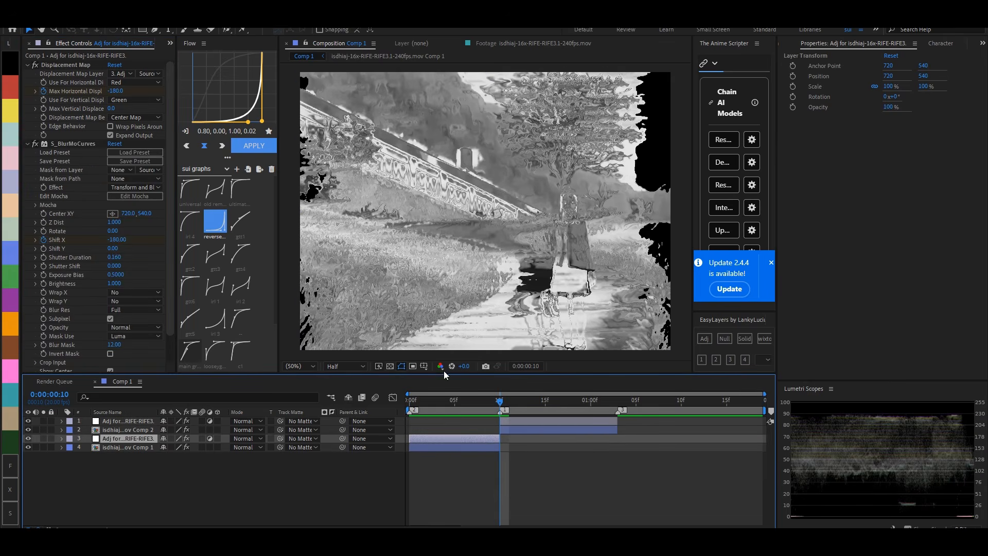
pyautogui.click(379, 253)
pyautogui.click(56, 94)
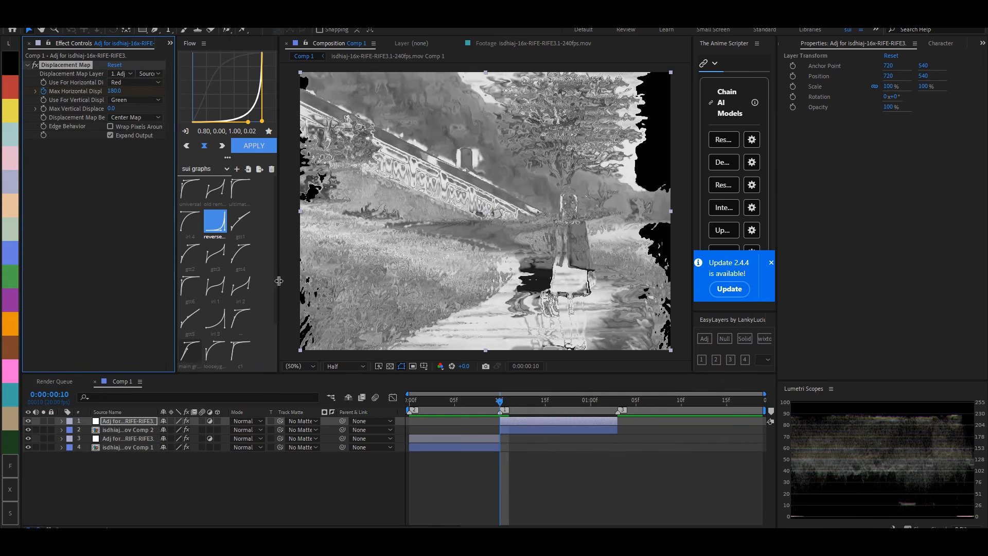
# - Keyframe the second adjustment layer's maximum horizontal displacement at 0 on frame 19
pyautogui.click(584, 406)
pyautogui.click(114, 91)
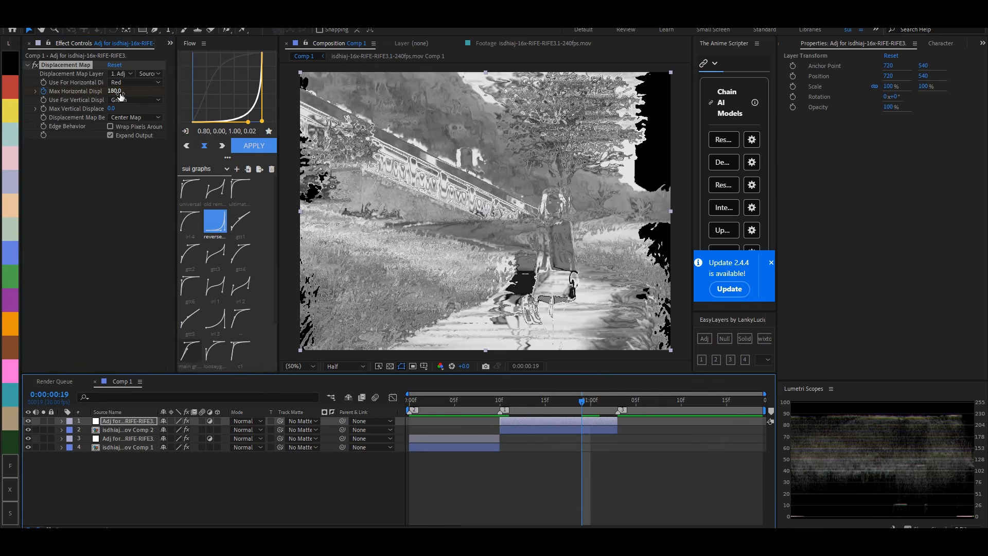
pyautogui.write('0')
pyautogui.press('Return')
# - Apply S_BlurMoCurves to the second clip's adjustment layer and set its Shift X to 500 on frame 10
pyautogui.click(500, 403)
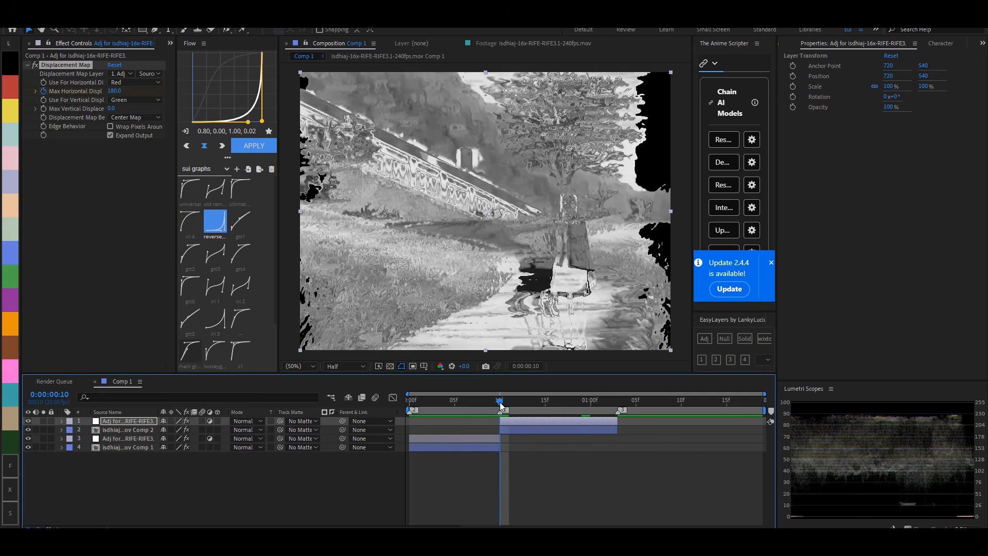
pyautogui.hotkey('ctrl', 'space')
pyautogui.write('blurmo')
pyautogui.press('Return')
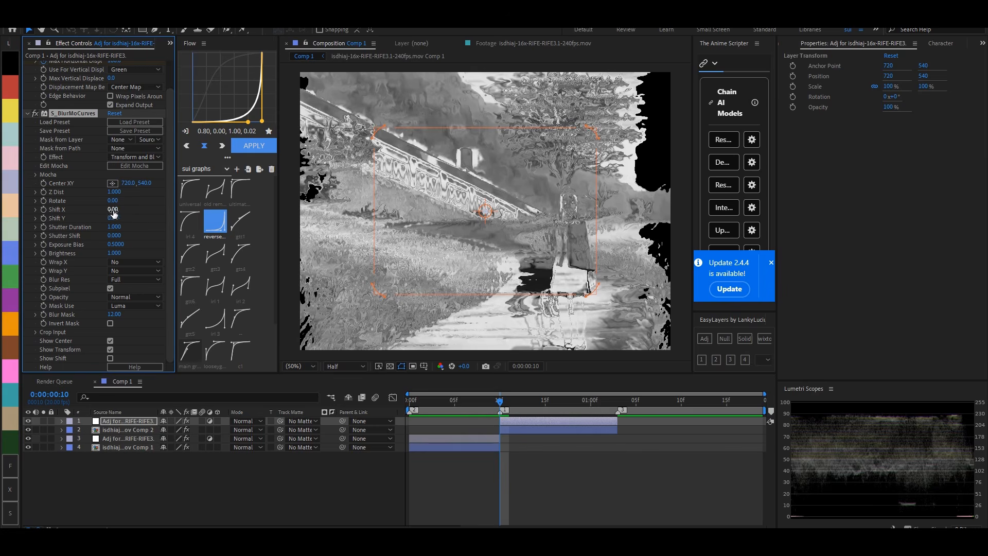
pyautogui.press('Return')
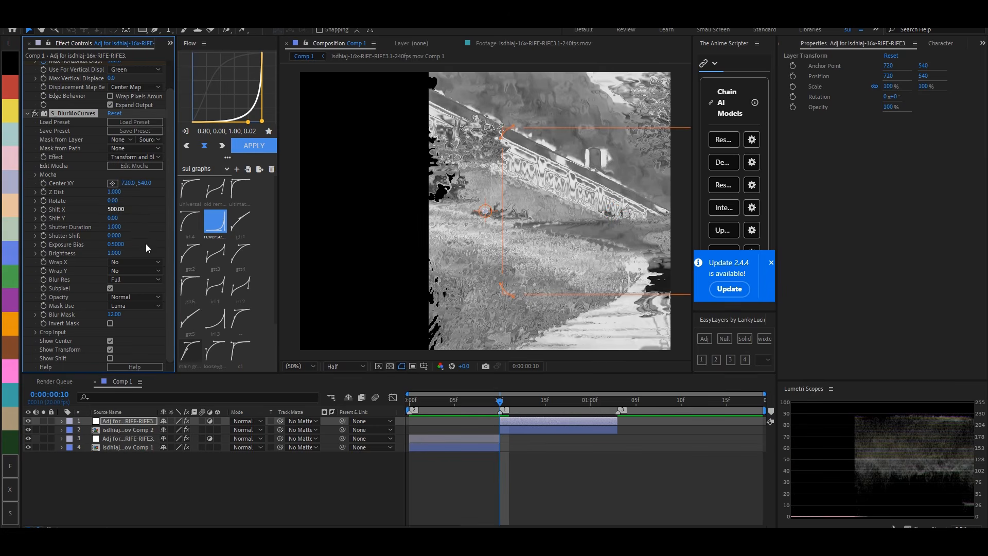
# - Keyframe the second adjustment layer's Shift X at 200 on frame 11 and 0 on frame 19
pyautogui.click(511, 401)
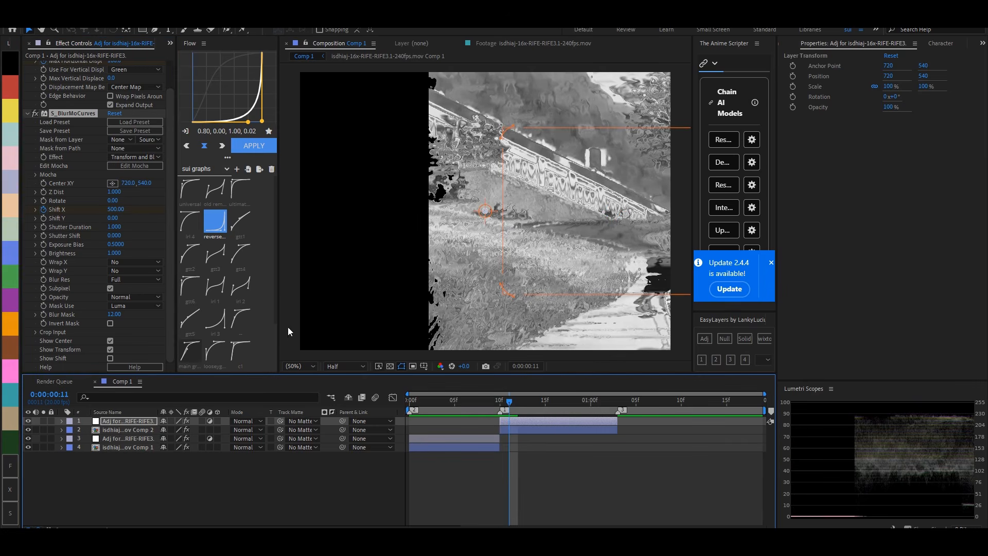
pyautogui.click(115, 210)
pyautogui.write('200')
pyautogui.press('Return')
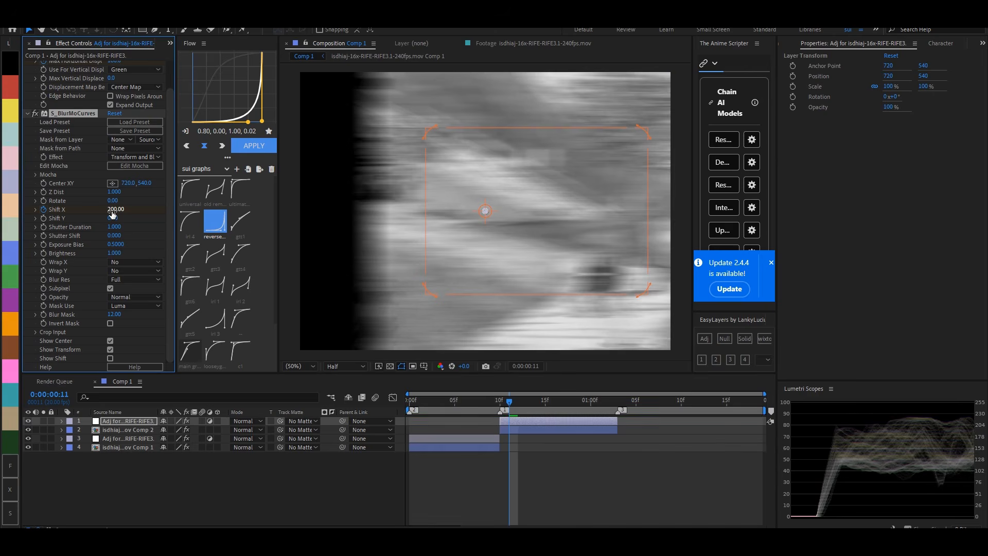
pyautogui.press('u')
pyautogui.click(583, 405)
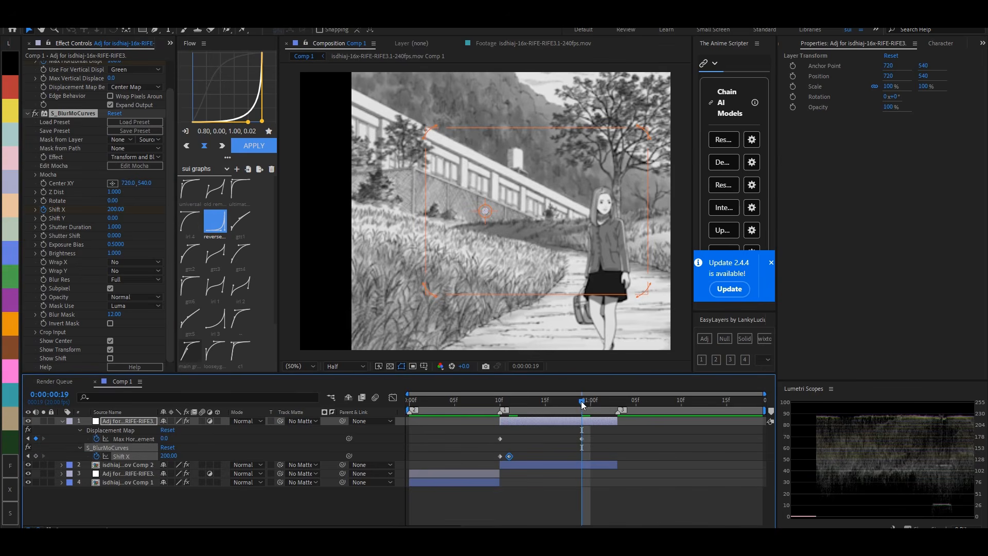
pyautogui.click(109, 210)
pyautogui.write('0')
pyautogui.press('Return')
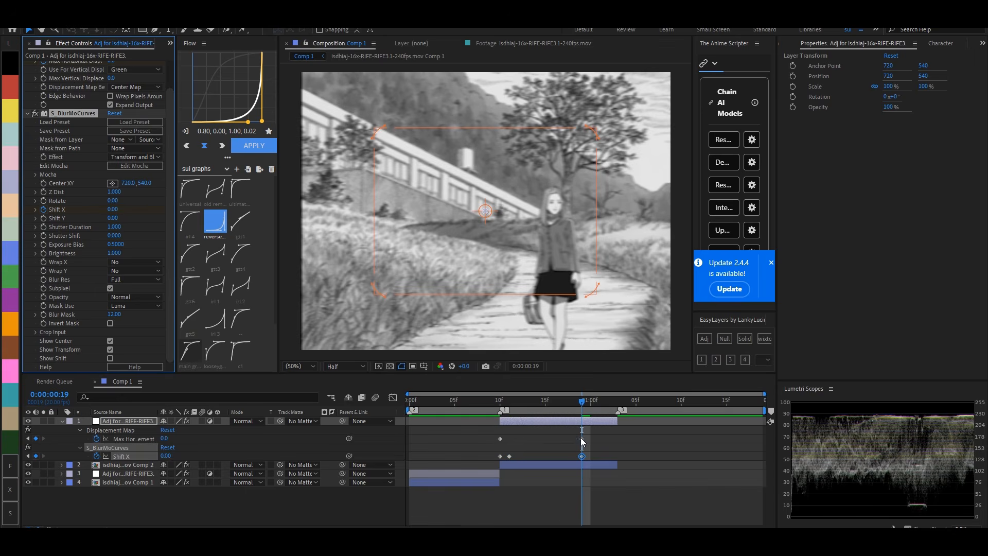
# - Apply the "universal" easing curve to all displacement and Shift X keyframes of the second adjustment layer
pyautogui.click(465, 460)
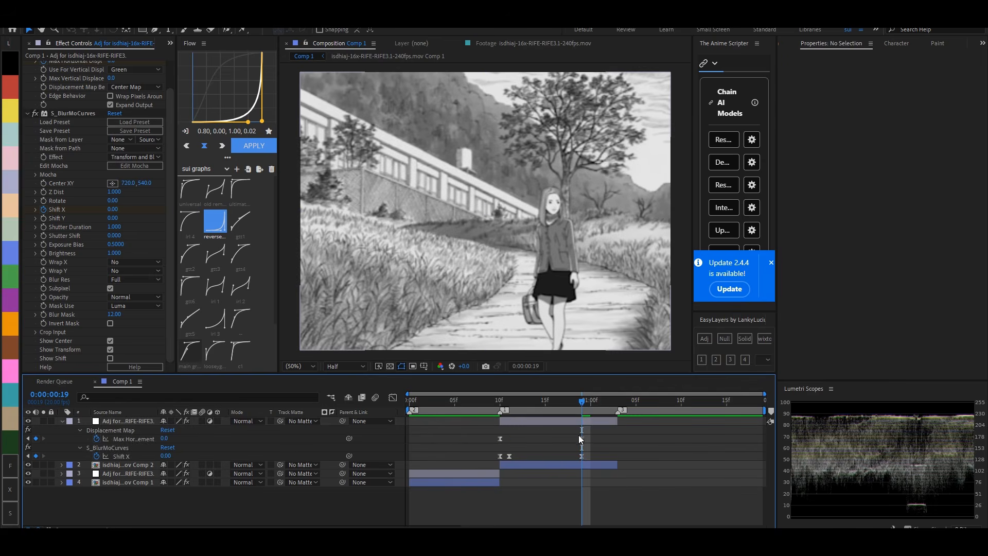
pyautogui.moveTo(592, 428); pyautogui.dragTo(497, 467)
pyautogui.click(190, 189)
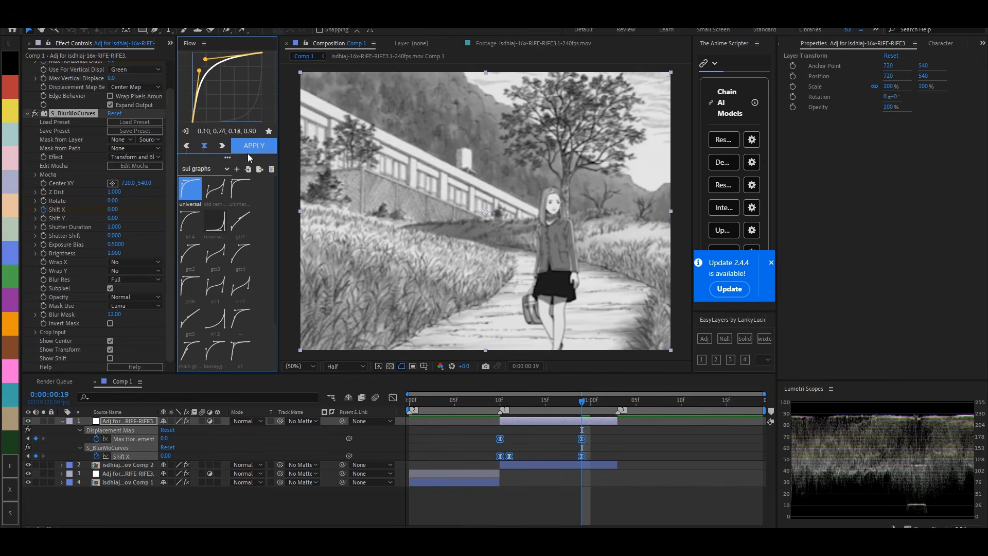
pyautogui.click(250, 148)
pyautogui.click(650, 461)
pyautogui.press('u')
# - Scrub and play the transition to check the displaced motion blur between the two clips
pyautogui.moveTo(507, 402); pyautogui.dragTo(526, 401)
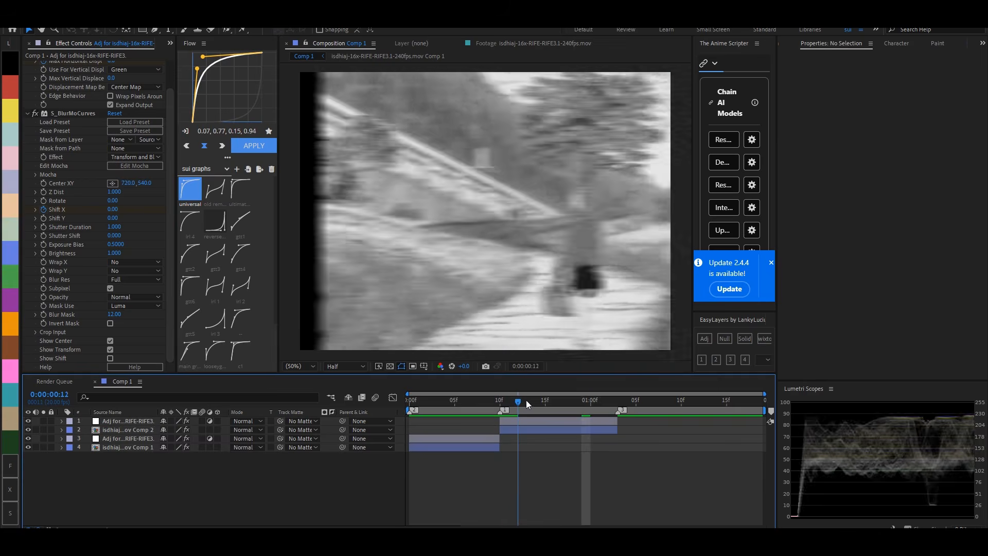
pyautogui.press('space')
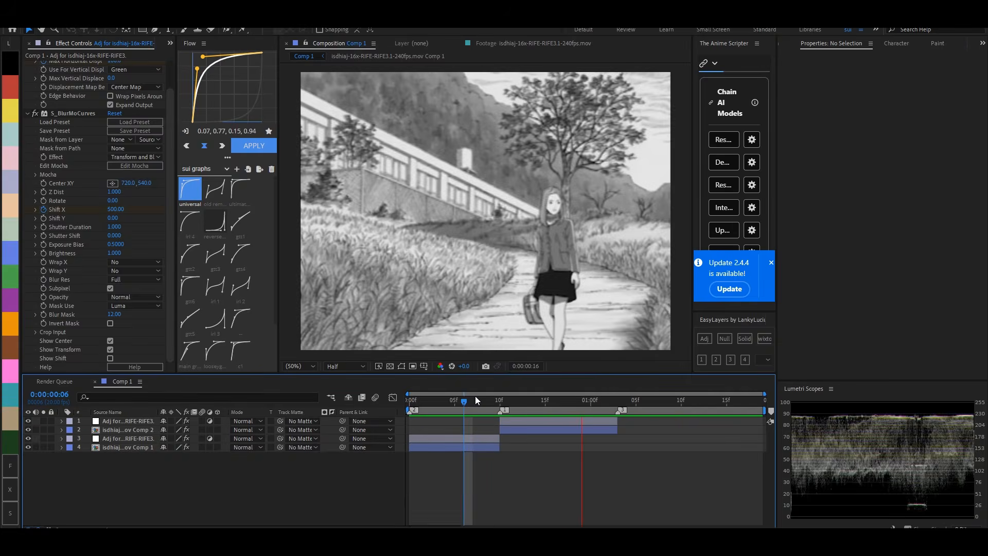
pyautogui.click(500, 400)
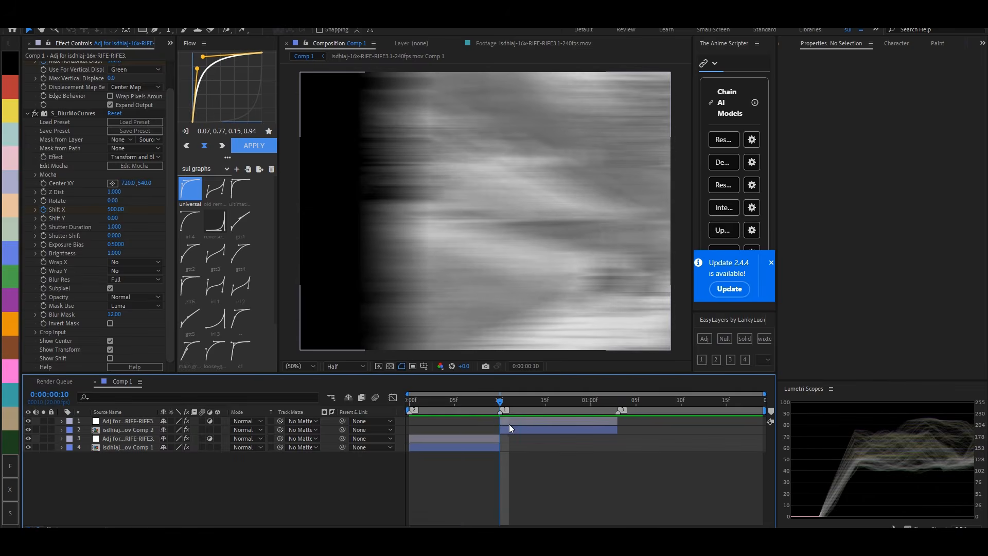
# - Set the second adjustment layer's Shutter Duration to 0.150 and enable Wrap Pixels Around in its Displacement Map
pyautogui.click(510, 423)
pyautogui.moveTo(119, 230); pyautogui.dragTo(69, 222)
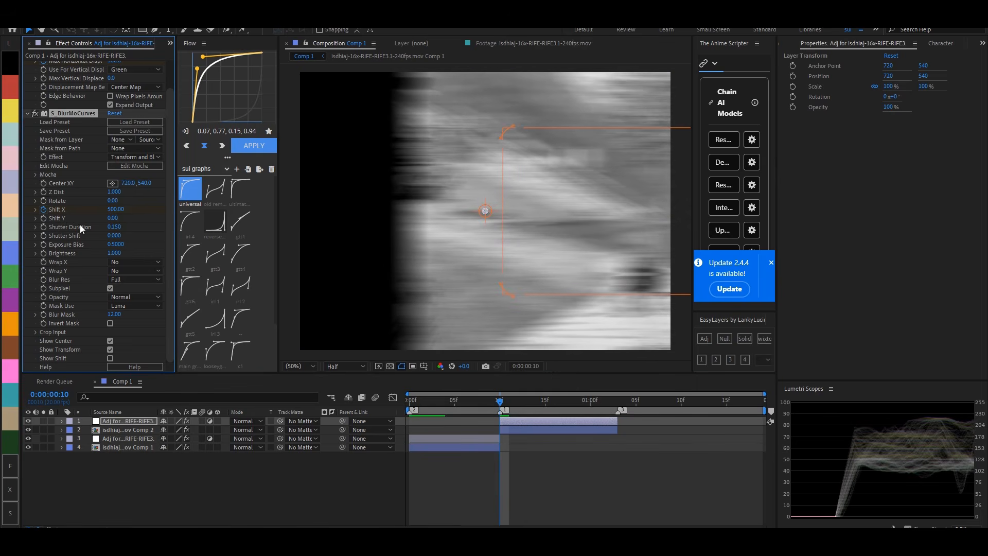
pyautogui.scroll(2, 102, 164)
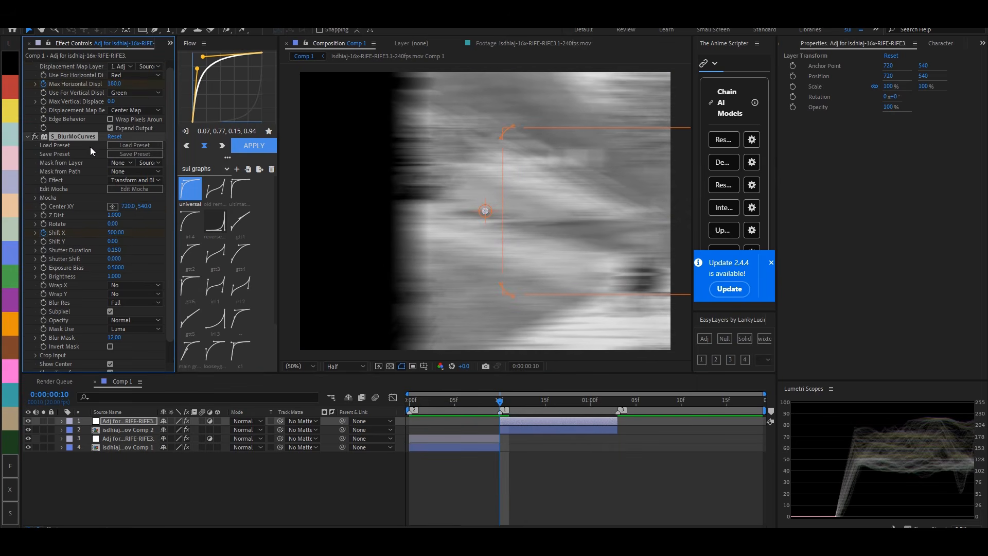
pyautogui.click(110, 119)
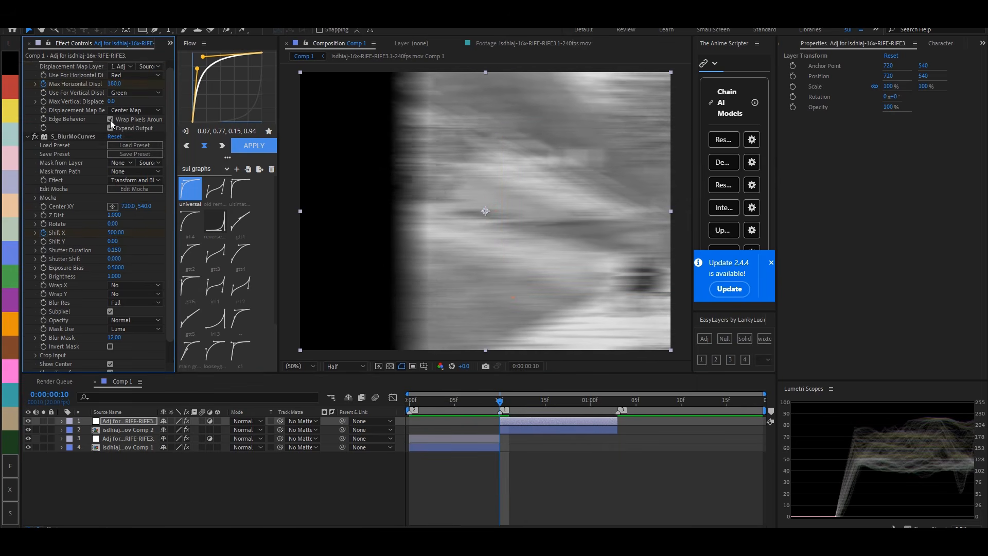
# - Set S_BlurMoCurves Wrap X to Reflect on both adjustment layers and enable Wrap Pixels Around in the first one's Displacement Map
pyautogui.click(129, 287)
pyautogui.click(120, 321)
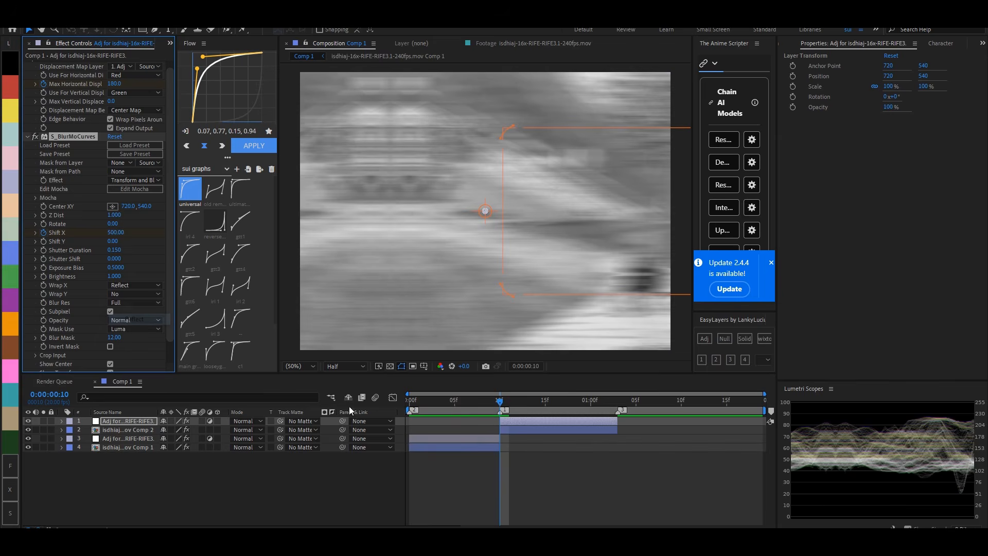
pyautogui.click(437, 439)
pyautogui.click(111, 127)
pyautogui.click(125, 292)
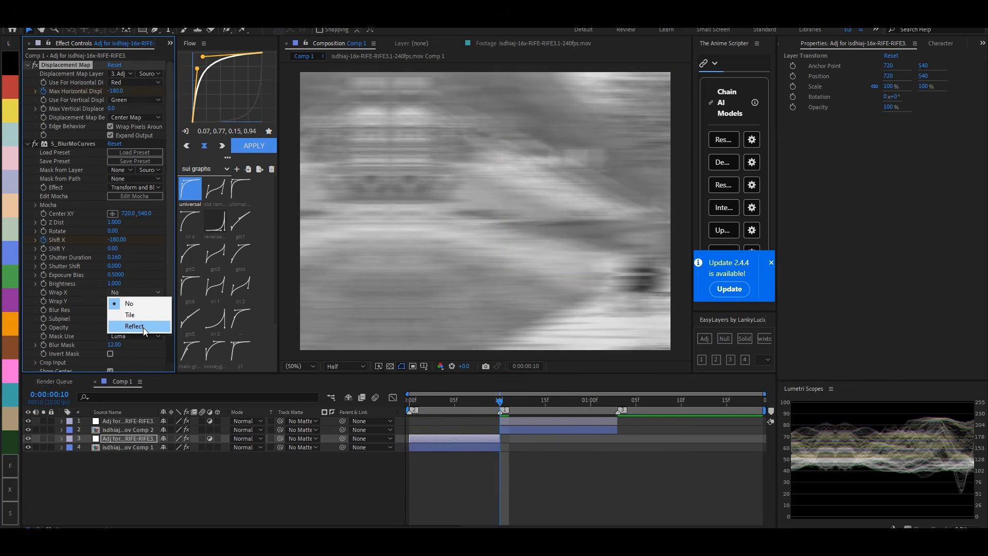
pyautogui.click(143, 329)
# - Add an adjustment layer above the second clip, extend its start back to frame 6, and hide the topmost adjustment layer
pyautogui.click(560, 429)
pyautogui.click(705, 338)
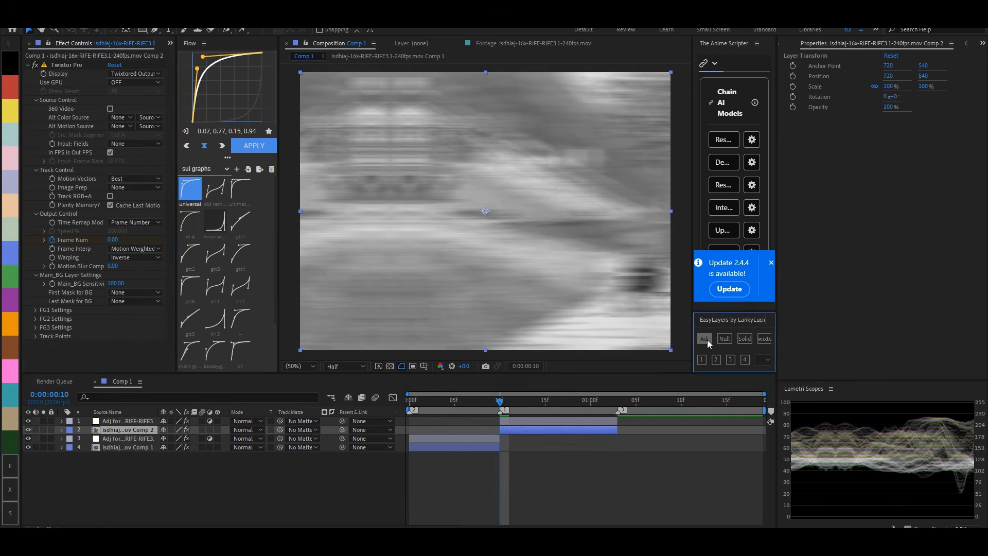
pyautogui.moveTo(500, 432); pyautogui.dragTo(464, 436)
pyautogui.click(520, 422)
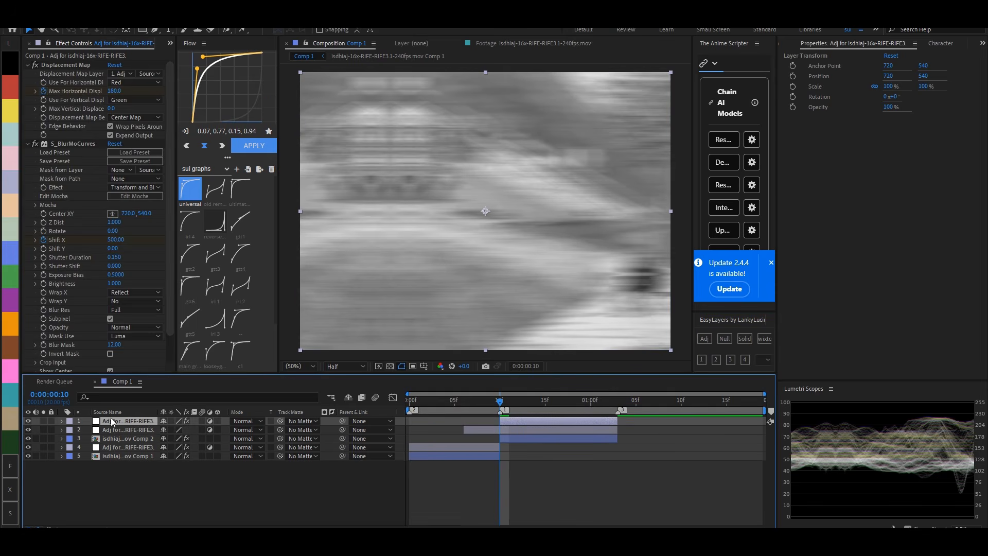
pyautogui.click(28, 421)
# - Apply the S_Shake effect to the new adjustment layer
pyautogui.click(509, 429)
pyautogui.hotkey('ctrl', 'space')
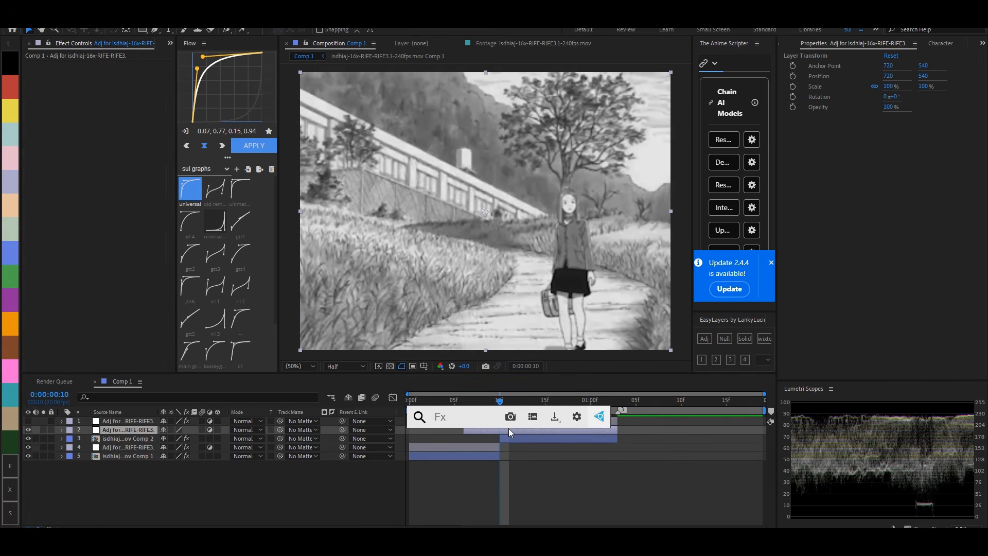
pyautogui.write('s_sh')
pyautogui.press('Return')
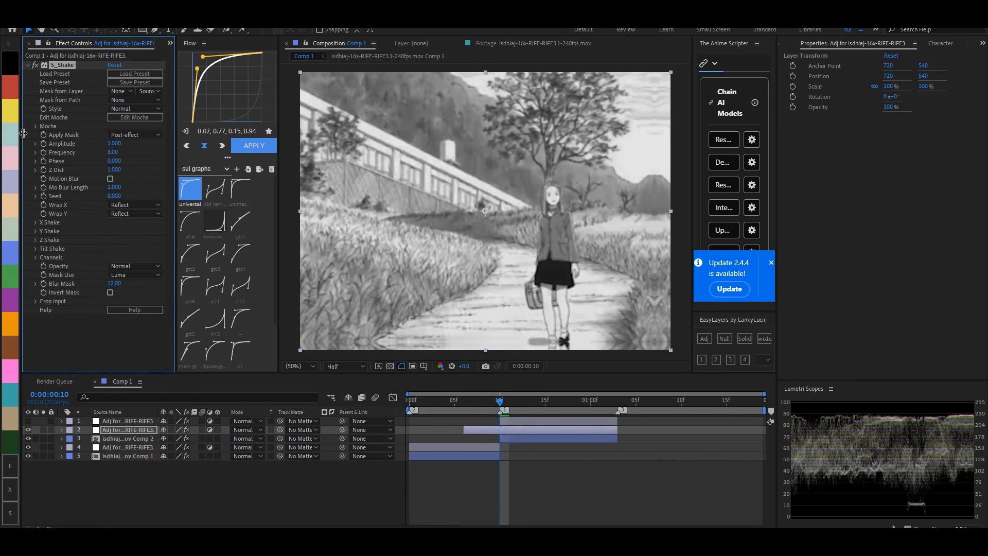
# - Set S_Shake's Frequency to 6 and Amplitude to 2.370, and enable Motion Blur with a Mo Blur Length of 0.123
pyautogui.write('6')
pyautogui.press('Return')
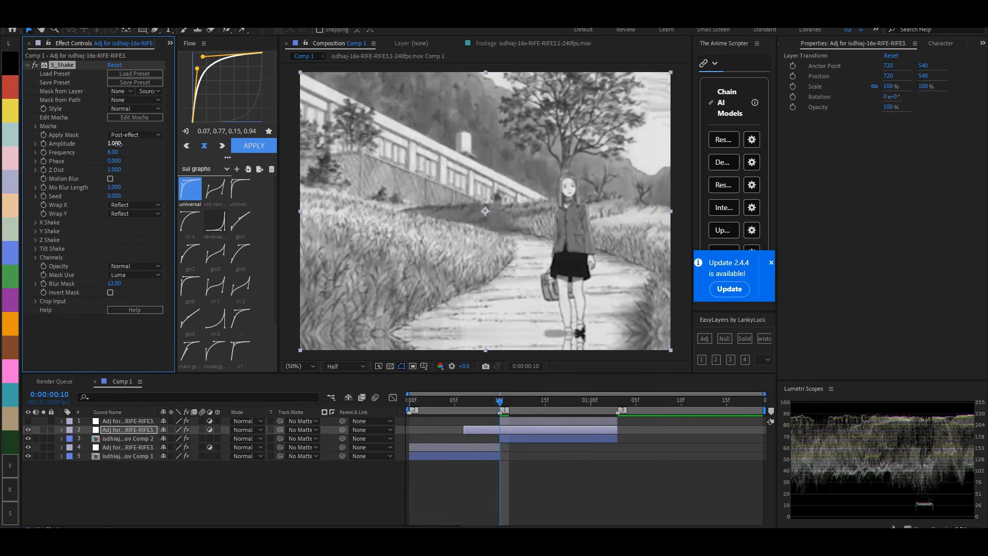
pyautogui.moveTo(117, 144); pyautogui.dragTo(178, 135)
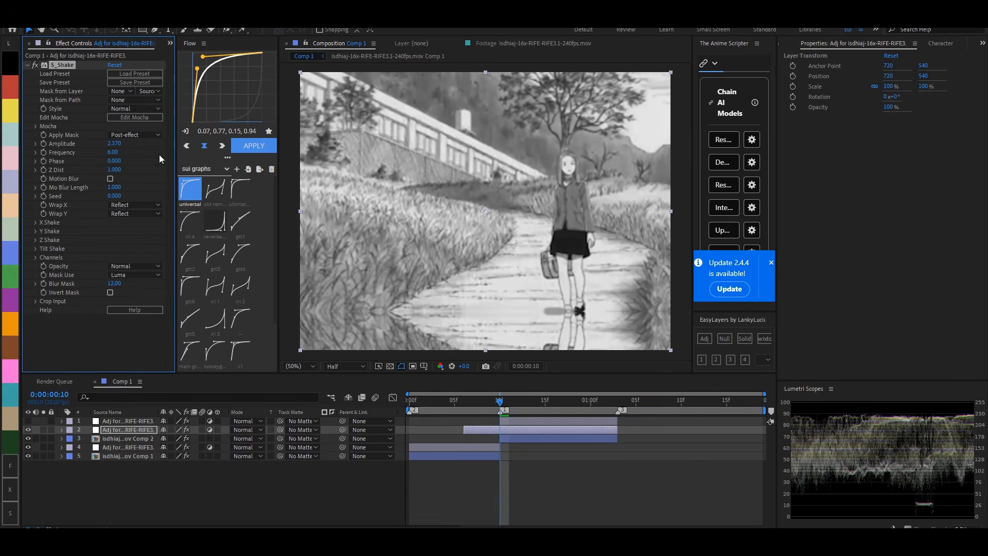
pyautogui.click(110, 178)
pyautogui.write('0.123')
pyautogui.press('Return')
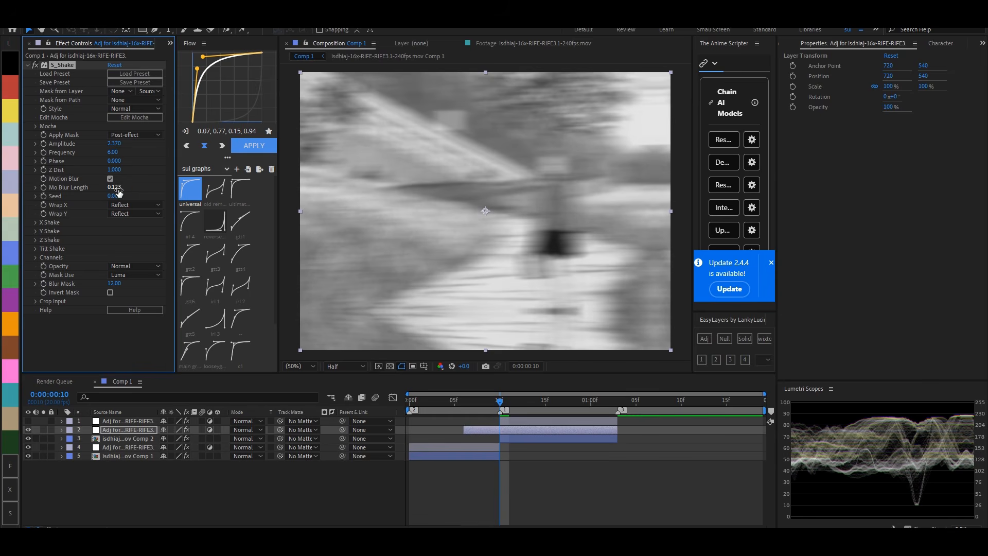
# - Set S_Shake's X, Y and Z Rand Amp to 166, 64 and 52, Tilt Rand Amp to 1.80, and Seed to 0.710
pyautogui.click(36, 231)
pyautogui.moveTo(115, 240)
pyautogui.mouseDown()
pyautogui.moveTo(127, 242)
pyautogui.moveTo(106, 246)
pyautogui.mouseUp()
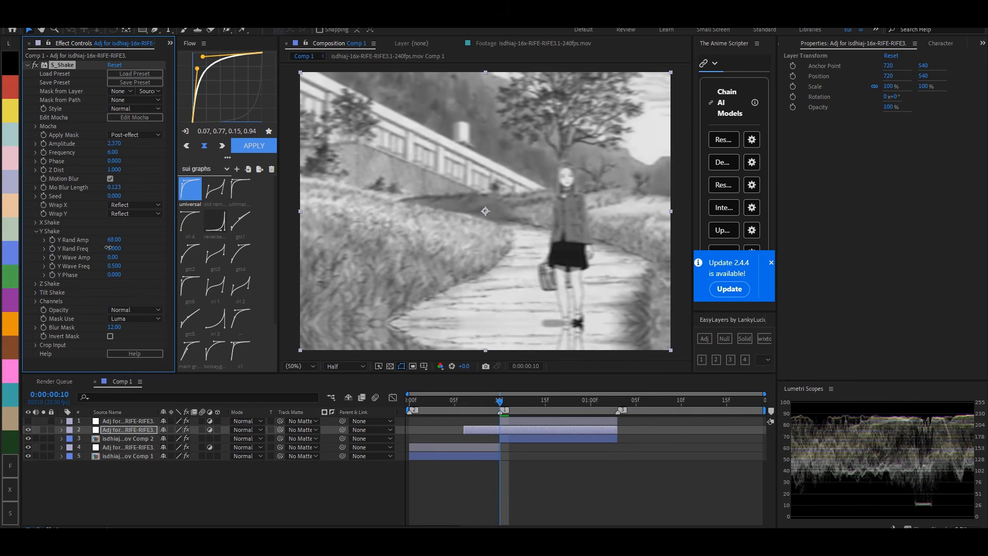
pyautogui.click(36, 284)
pyautogui.moveTo(115, 292); pyautogui.dragTo(143, 289)
pyautogui.moveTo(115, 240)
pyautogui.mouseDown()
pyautogui.moveTo(97, 254)
pyautogui.moveTo(127, 250)
pyautogui.moveTo(124, 241)
pyautogui.mouseUp()
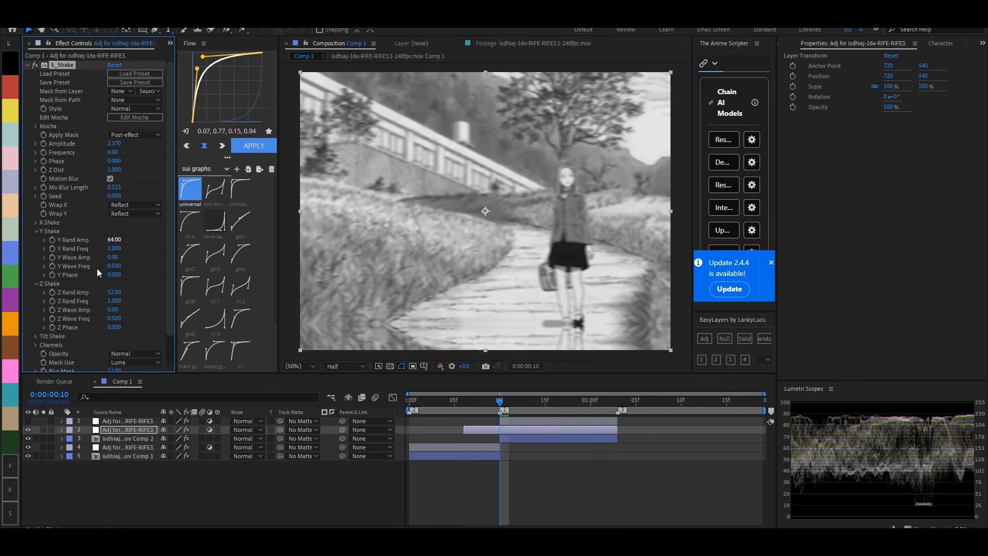
pyautogui.click(36, 336)
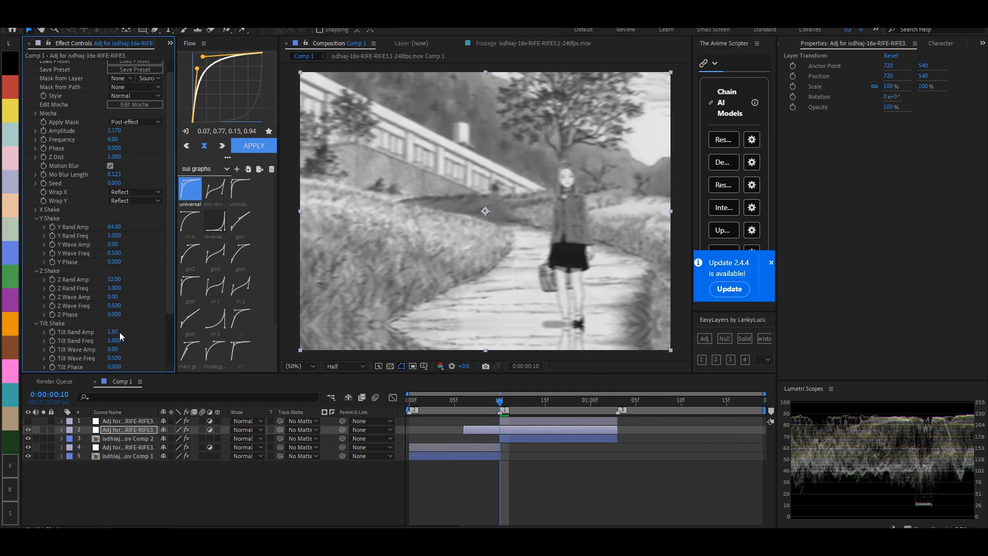
pyautogui.click(36, 210)
pyautogui.moveTo(105, 221); pyautogui.dragTo(84, 225)
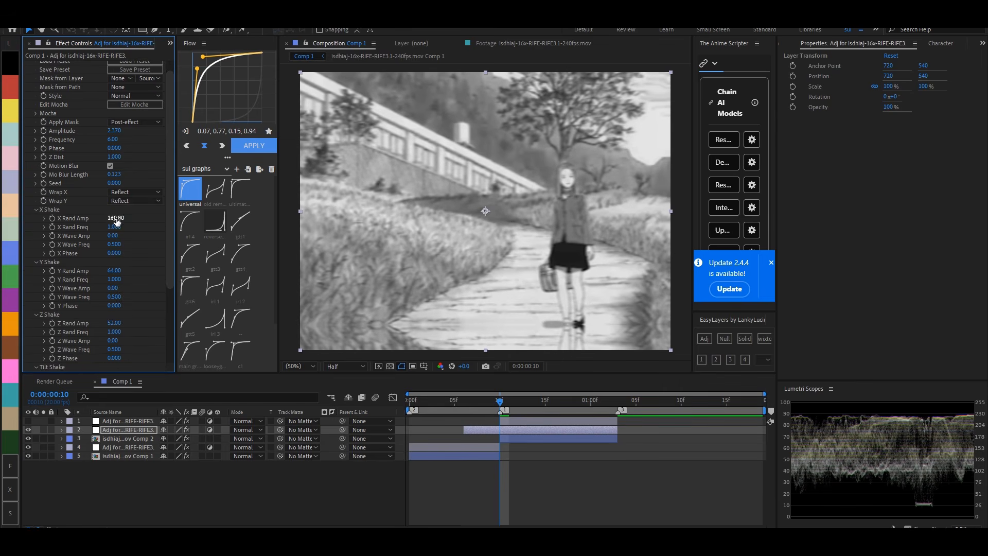
pyautogui.moveTo(118, 186); pyautogui.dragTo(155, 184)
pyautogui.moveTo(153, 184); pyautogui.dragTo(154, 184)
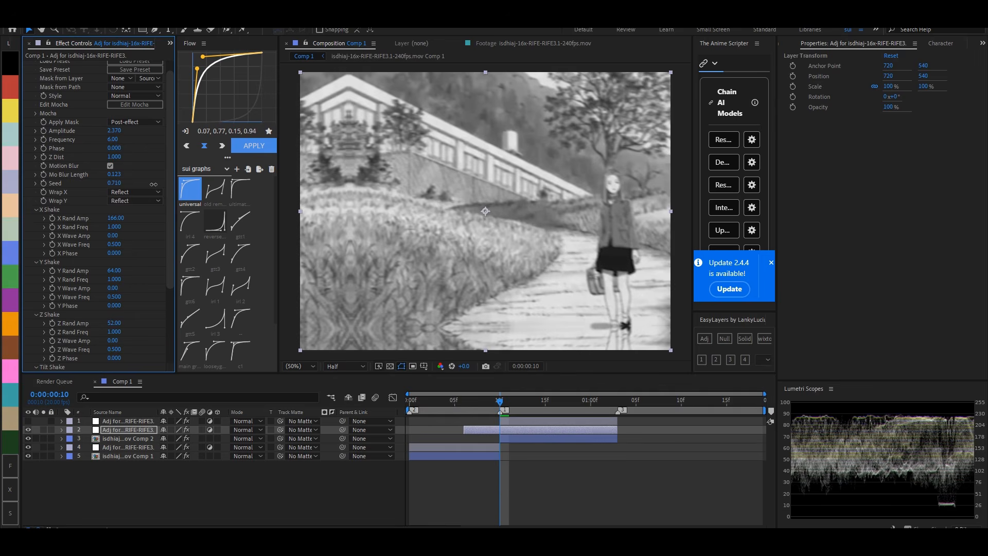
# - Keyframe S_Shake's Amplitude at 0 on frame 6 and 2.370 on frame 10
pyautogui.moveTo(502, 403); pyautogui.dragTo(465, 412)
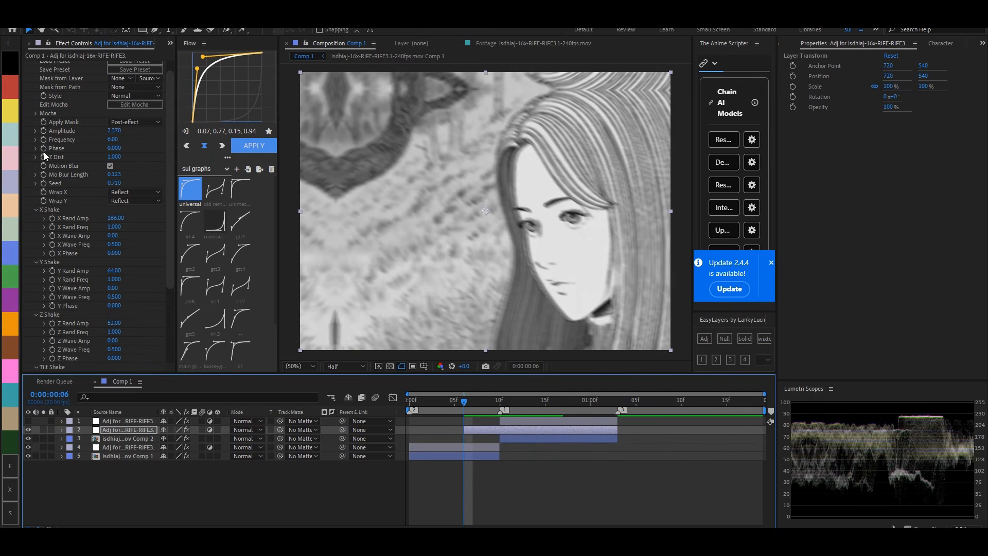
pyautogui.click(45, 132)
pyautogui.press('u')
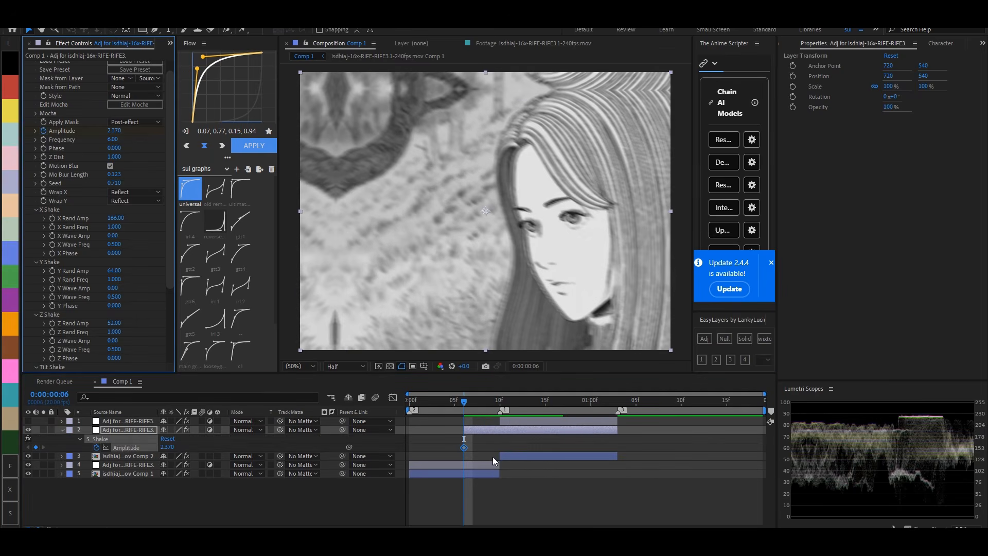
pyautogui.moveTo(464, 448); pyautogui.dragTo(500, 447)
pyautogui.click(113, 132)
pyautogui.write('0')
pyautogui.press('Return')
# - Keyframe S_Shake's Seed at 0.710 on frame 10 and 1.020 on frame 9
pyautogui.click(501, 402)
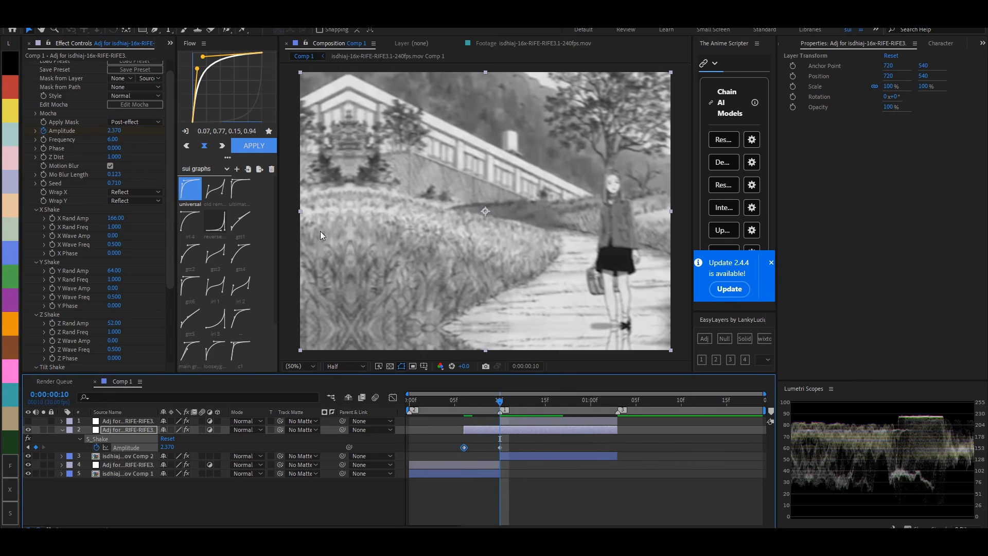
pyautogui.click(86, 207)
pyautogui.click(491, 400)
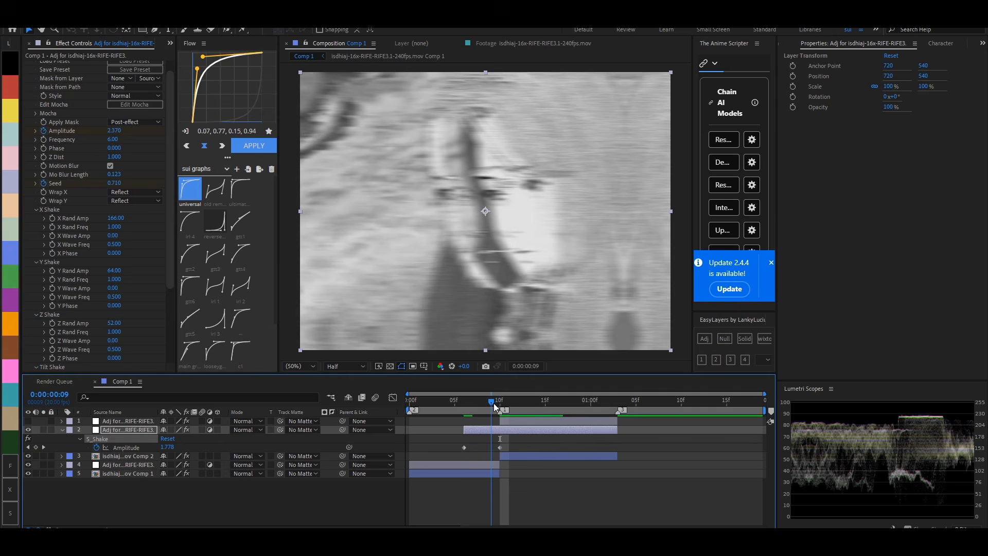
pyautogui.moveTo(113, 183); pyautogui.dragTo(122, 184)
# - Keyframe S_Shake's Amplitude at 0 at 0:00:01:02, near the end of the second clip
pyautogui.moveTo(507, 400); pyautogui.dragTo(612, 405)
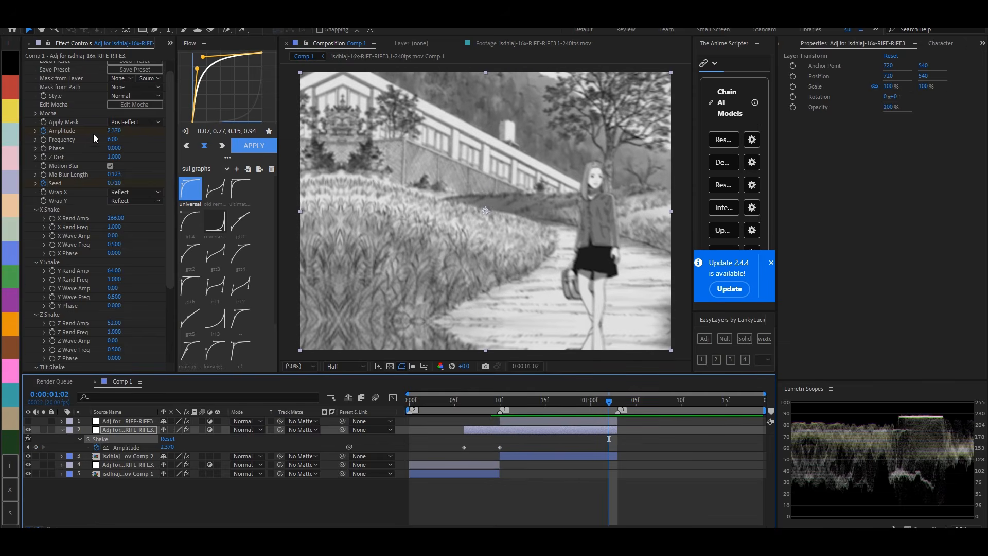
pyautogui.click(113, 131)
pyautogui.write('0')
pyautogui.press('Return')
# - Reveal all Amplitude and Seed keyframes of the shake layer and apply Easy Ease to them
pyautogui.press('u')
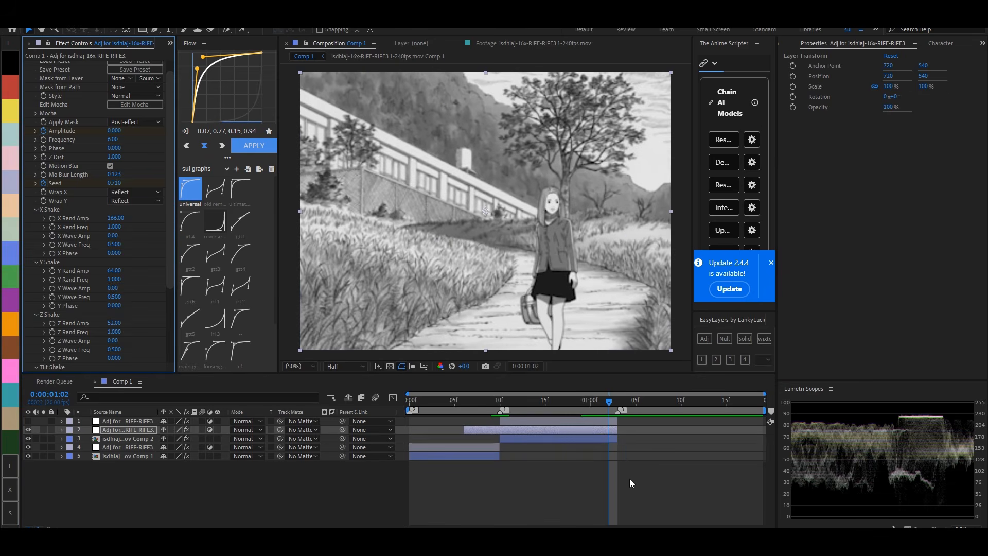
pyautogui.press('u')
pyautogui.moveTo(630, 443); pyautogui.dragTo(453, 496)
pyautogui.press('u')
pyautogui.press('u')
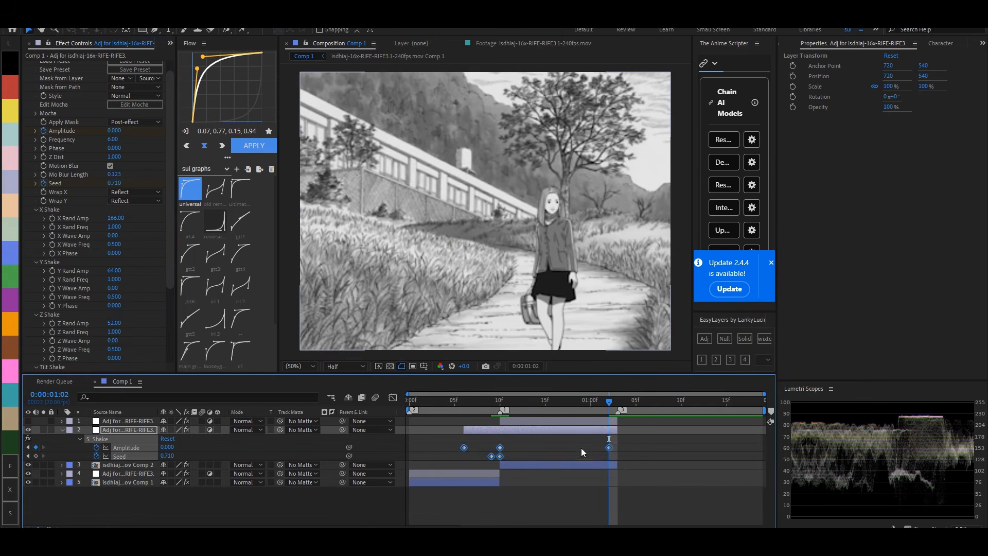
pyautogui.moveTo(630, 442); pyautogui.dragTo(455, 473)
pyautogui.press('F9')
# - Move the last Amplitude keyframe to frame 19 and apply the 0.34, 0.60, 0.19, 0.94 easing curve to the last two Amplitude keyframes
pyautogui.click(456, 468)
pyautogui.moveTo(628, 444); pyautogui.dragTo(483, 447)
pyautogui.scroll(-3, 217, 257)
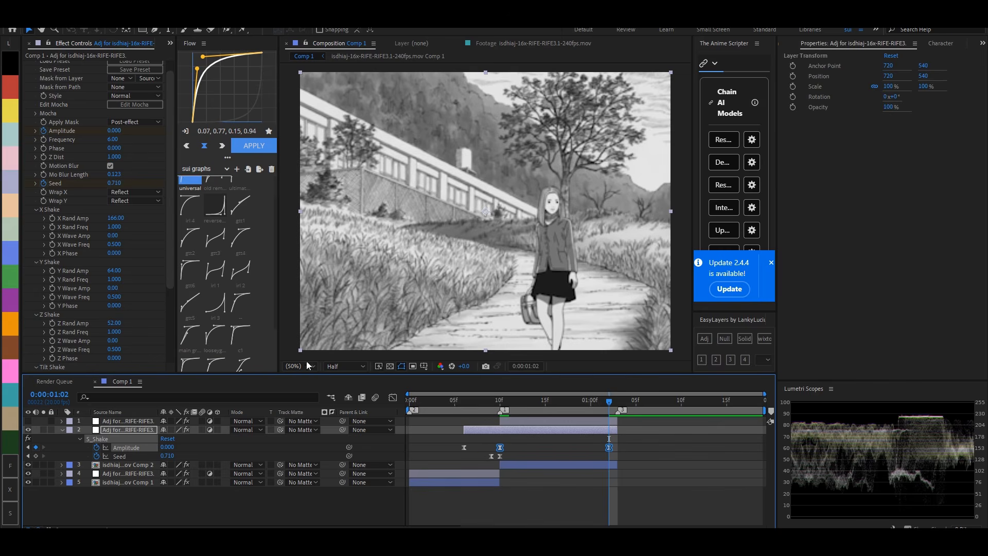
pyautogui.click(625, 458)
pyautogui.moveTo(608, 448); pyautogui.dragTo(494, 449)
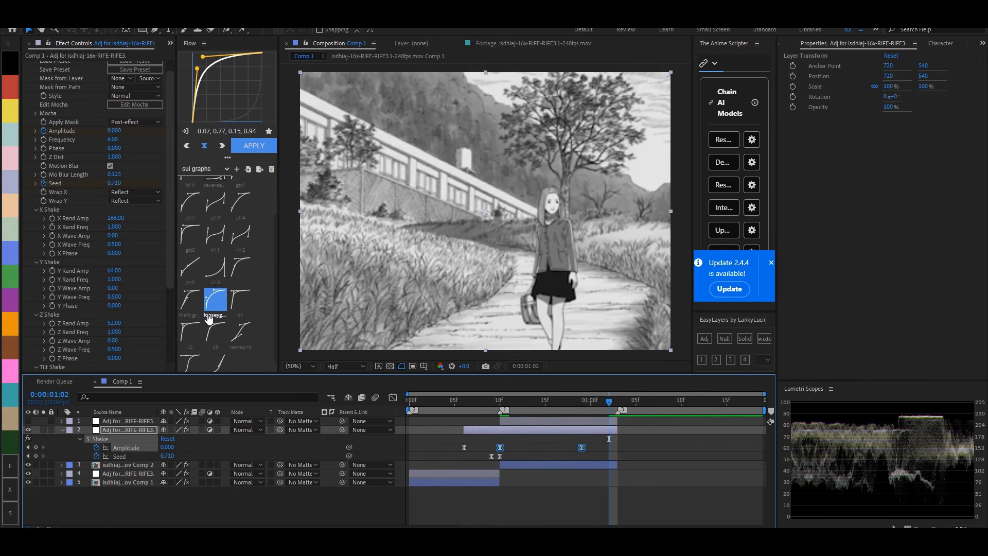
pyautogui.click(190, 300)
pyautogui.click(254, 147)
# - Try moving the shake's last Amplitude keyframe to frame 18
pyautogui.click(662, 465)
pyautogui.press('u')
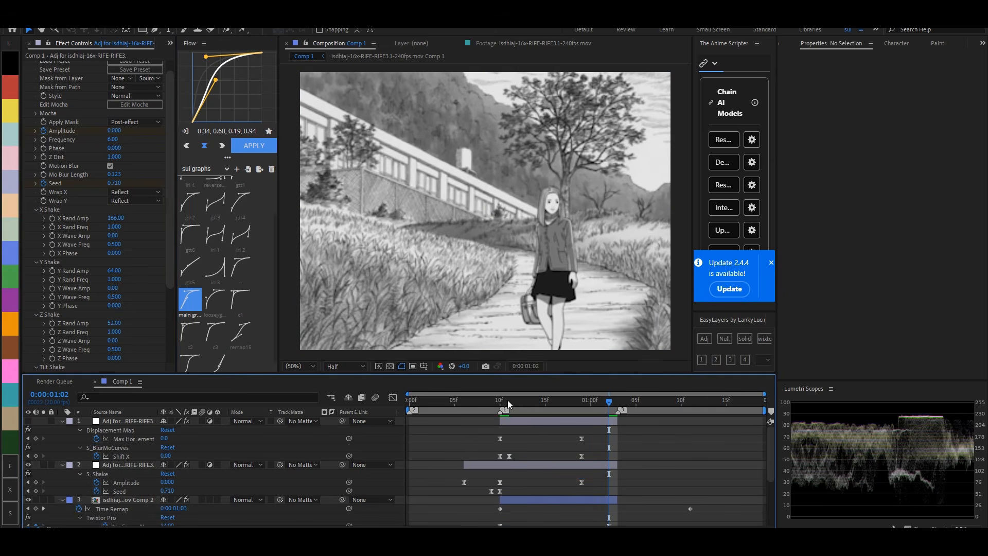
pyautogui.moveTo(503, 400); pyautogui.dragTo(572, 397)
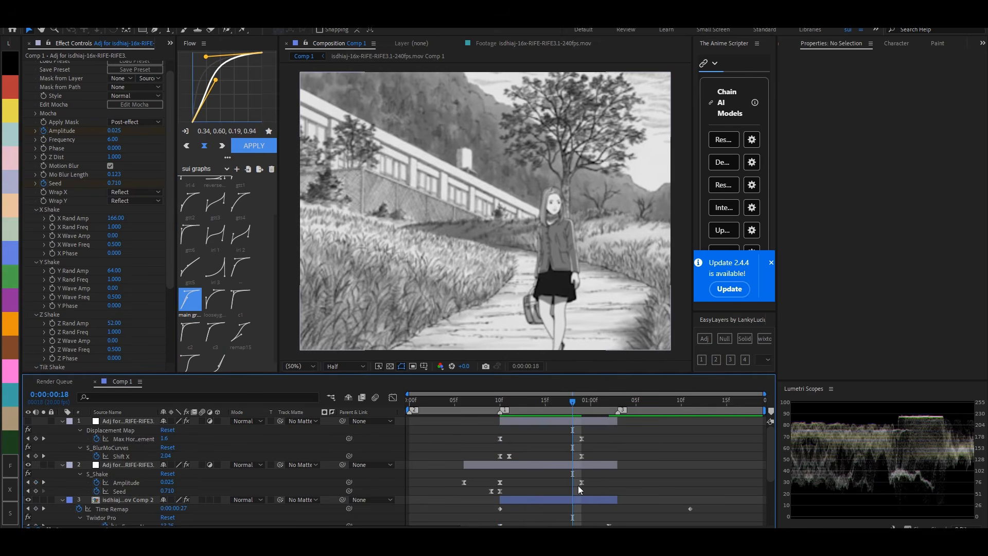
pyautogui.moveTo(582, 483); pyautogui.dragTo(573, 483)
# - Apply the "universal" easing curve to the last two Amplitude keyframes of S_Shake
pyautogui.moveTo(592, 477); pyautogui.dragTo(502, 482)
pyautogui.scroll(3, 190, 247)
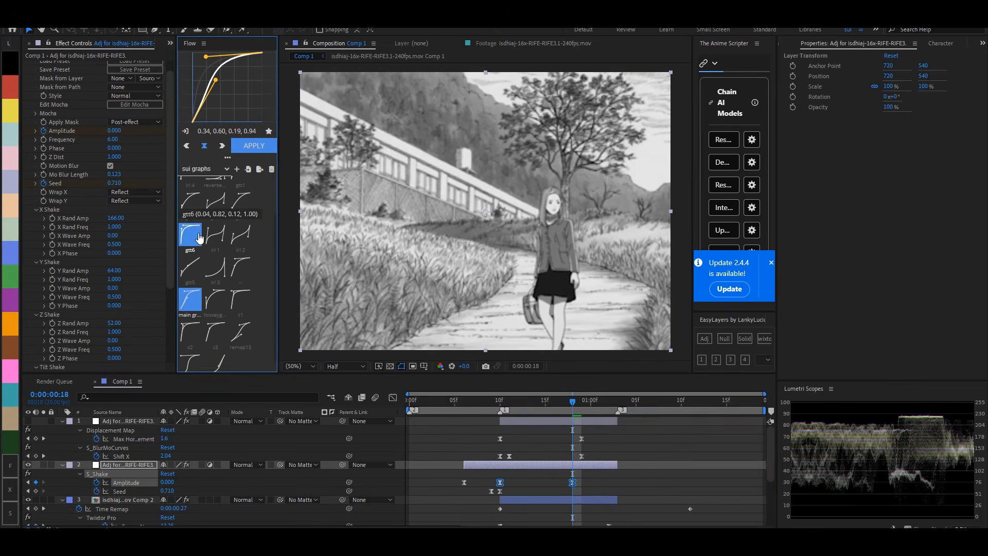
pyautogui.click(188, 205)
pyautogui.moveTo(501, 403); pyautogui.dragTo(563, 397)
pyautogui.click(586, 474)
pyautogui.moveTo(573, 483); pyautogui.dragTo(496, 485)
pyautogui.click(264, 150)
# - Collapse the layer properties and scrub through the transition to check the shake motion
pyautogui.click(682, 459)
pyautogui.press('u')
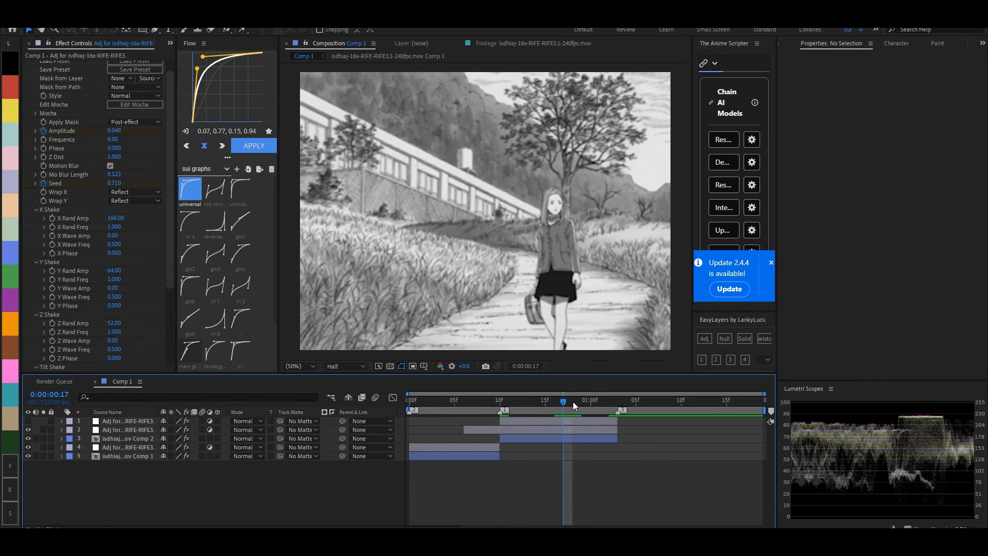
pyautogui.moveTo(573, 401); pyautogui.dragTo(539, 406)
pyautogui.click(446, 401)
pyautogui.click(511, 422)
pyautogui.click(545, 401)
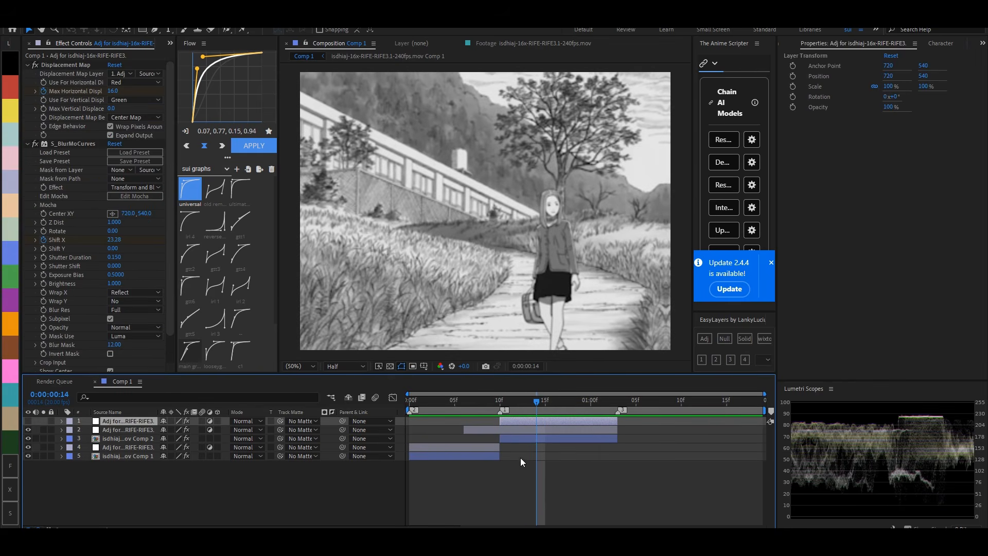
# - Keyframe the shake layer's X Rand Amp at 166 on frame 14 and 0 on frame 15
pyautogui.click(518, 430)
pyautogui.scroll(-3, 42, 260)
pyautogui.click(54, 209)
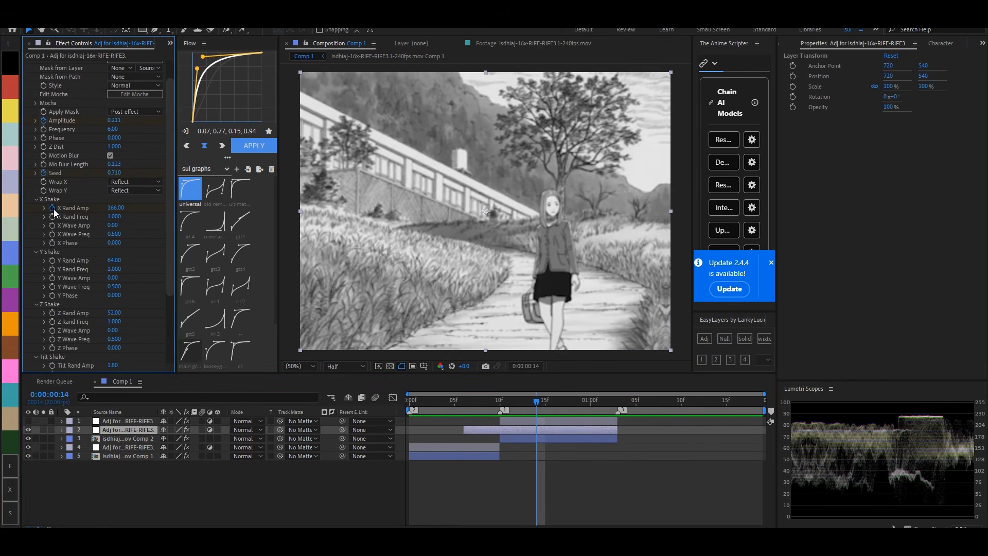
pyautogui.click(54, 209)
pyautogui.moveTo(537, 401); pyautogui.dragTo(545, 401)
pyautogui.click(116, 208)
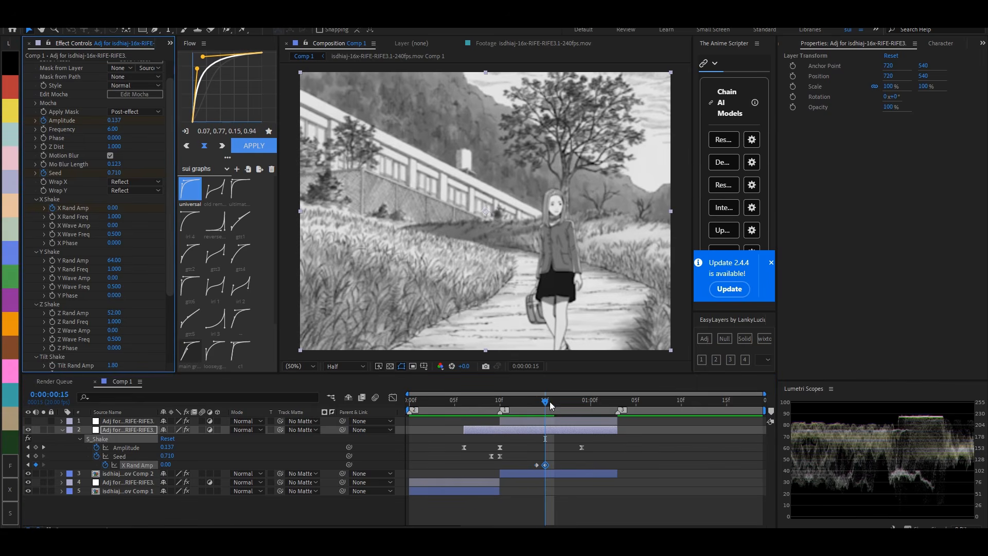
# - Move the zero-value X Rand Amp keyframe to frame 17, playing and scrubbing the transition to check the shake
pyautogui.moveTo(550, 402); pyautogui.dragTo(231, 399)
pyautogui.press('space')
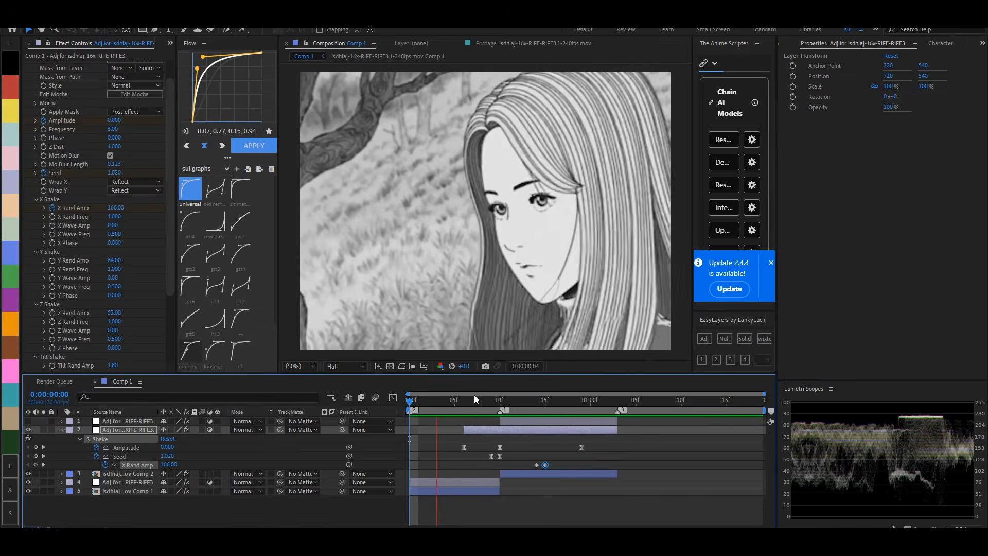
pyautogui.click(544, 404)
pyautogui.press('space')
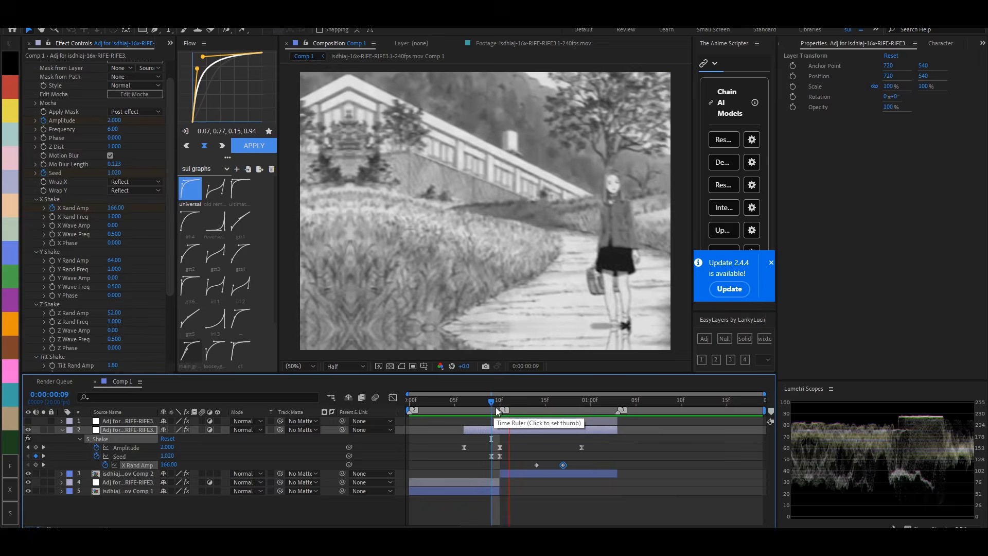
pyautogui.click(511, 407)
pyautogui.moveTo(513, 406)
pyautogui.mouseDown()
pyautogui.moveTo(534, 406)
pyautogui.moveTo(524, 406)
pyautogui.mouseUp()
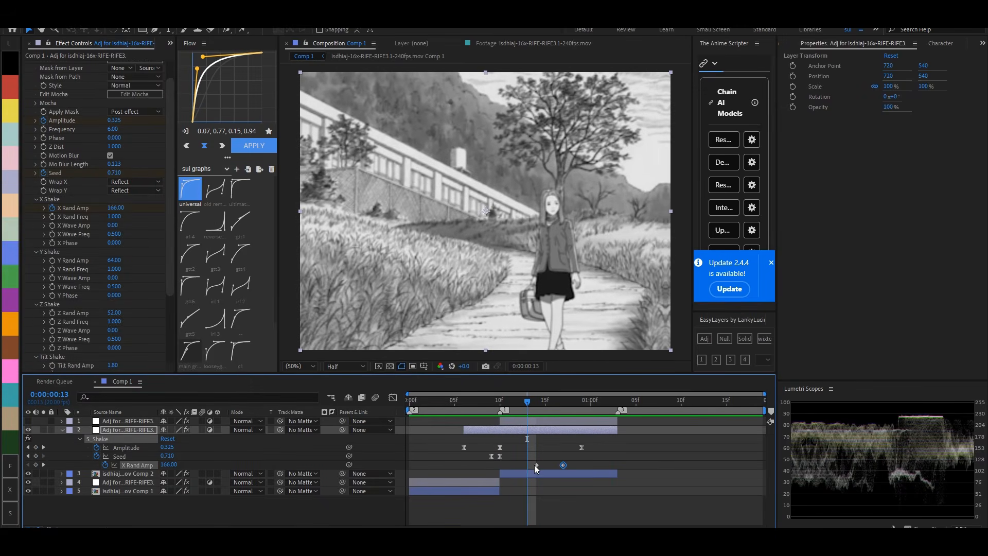
# - Keyframe the shake layer's Phase at 0 on frame 12 and 1.700 on frame 13, and play the transition
pyautogui.click(53, 269)
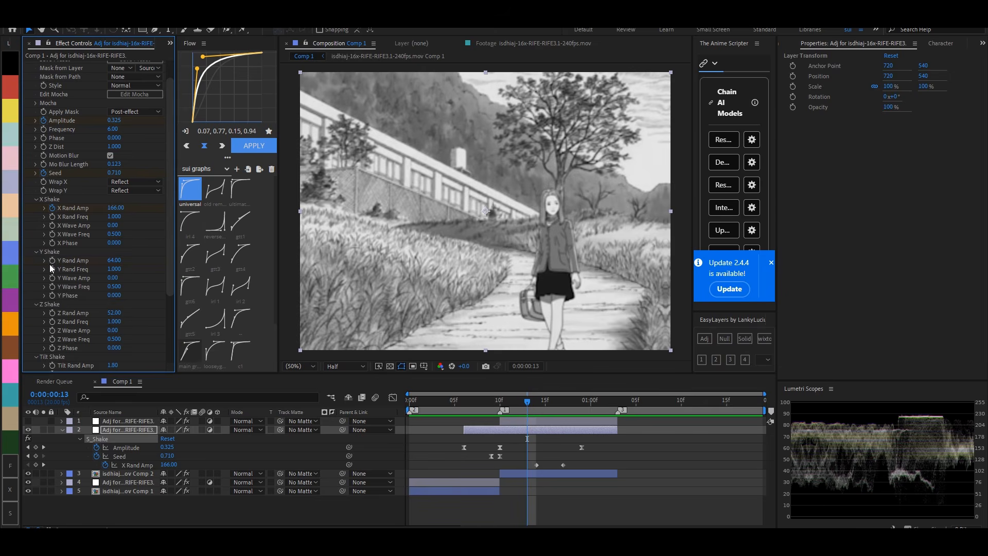
pyautogui.click(44, 138)
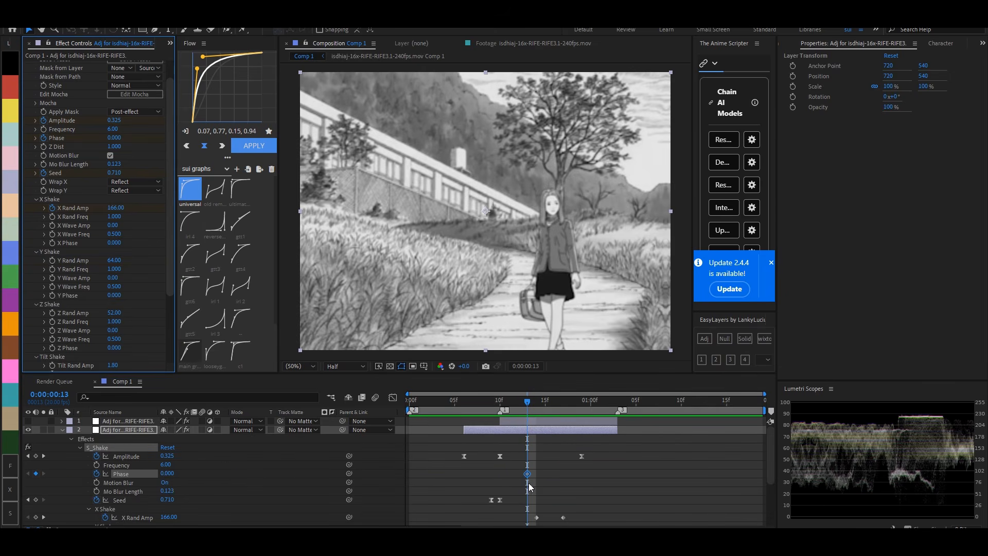
pyautogui.moveTo(113, 138); pyautogui.dragTo(120, 138)
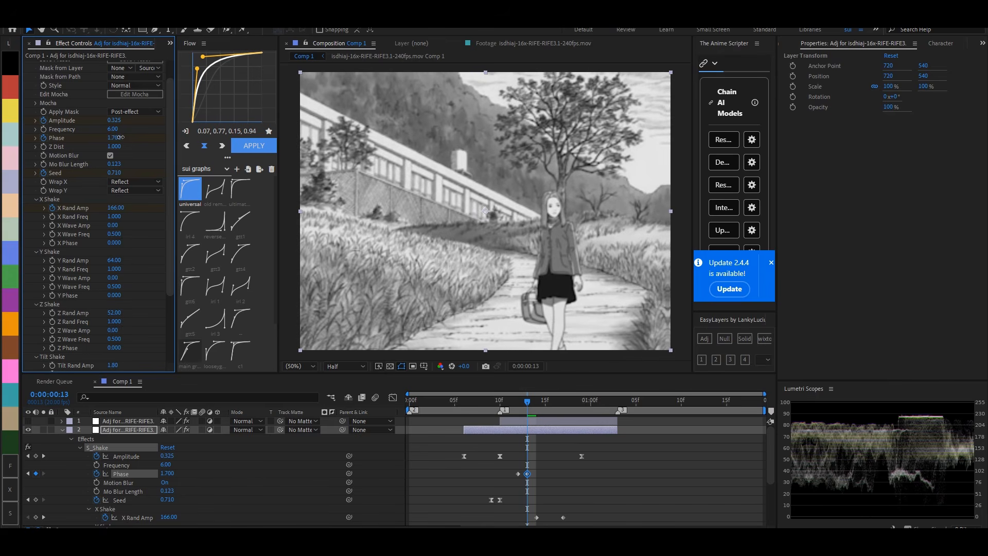
pyautogui.click(549, 428)
pyautogui.press('space')
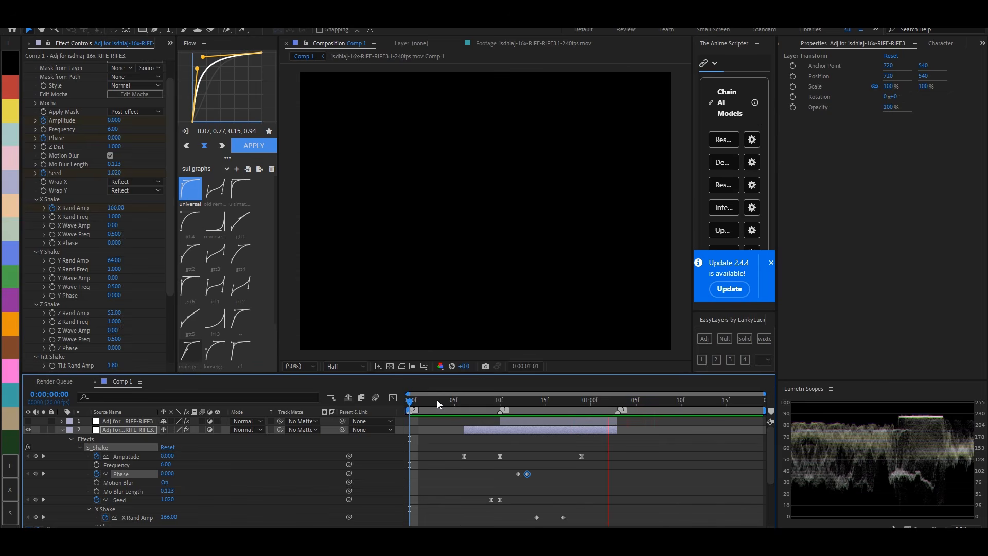
pyautogui.press('space')
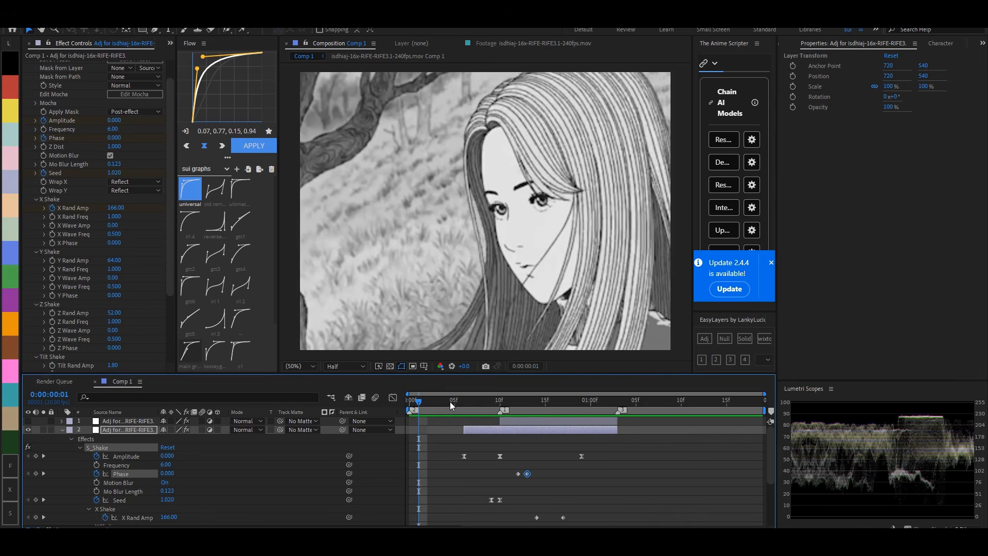
pyautogui.press('space')
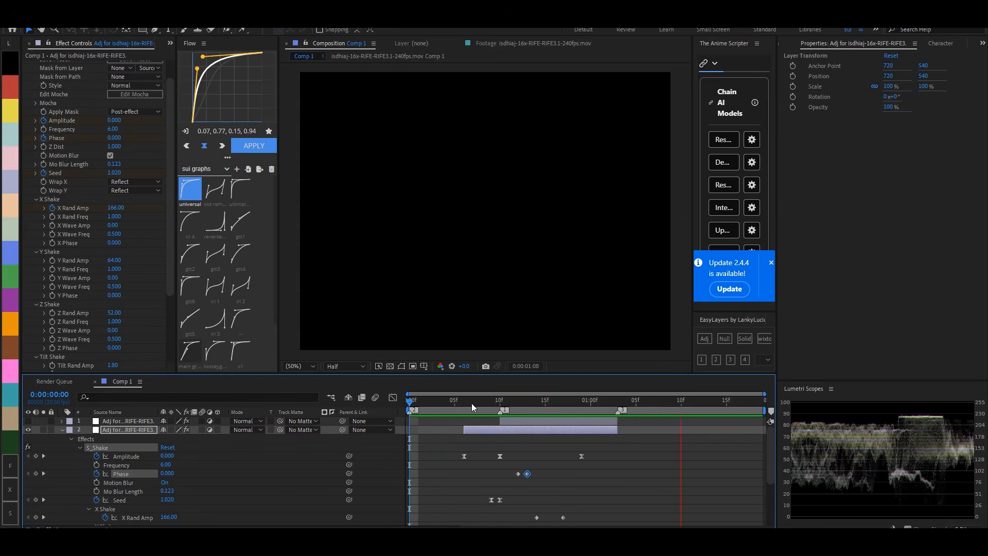
# - Make the top displacement adjustment layer visible again, collapse all layer properties, and play back the combined transition
pyautogui.moveTo(471, 403); pyautogui.dragTo(389, 433)
pyautogui.click(435, 462)
pyautogui.press('u')
pyautogui.press('u')
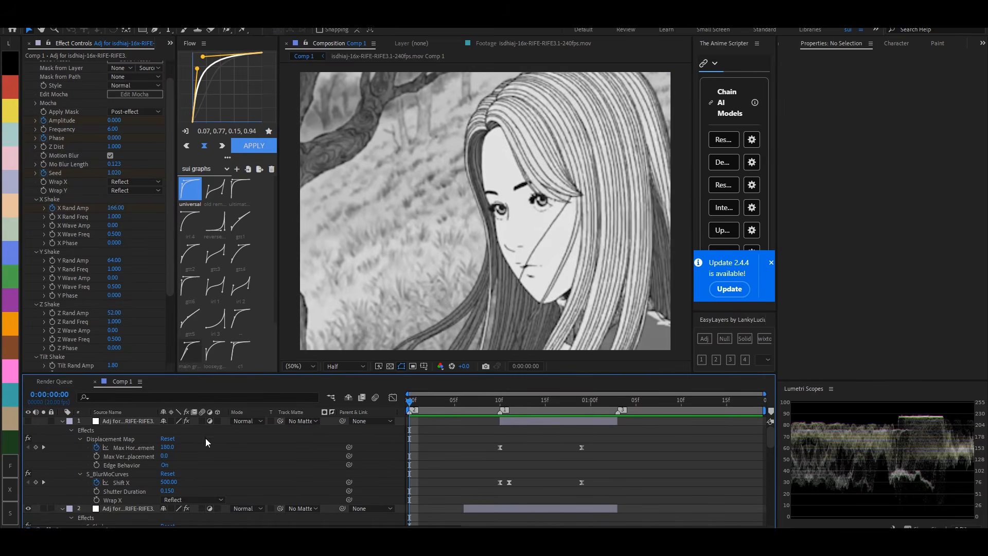
pyautogui.press('u')
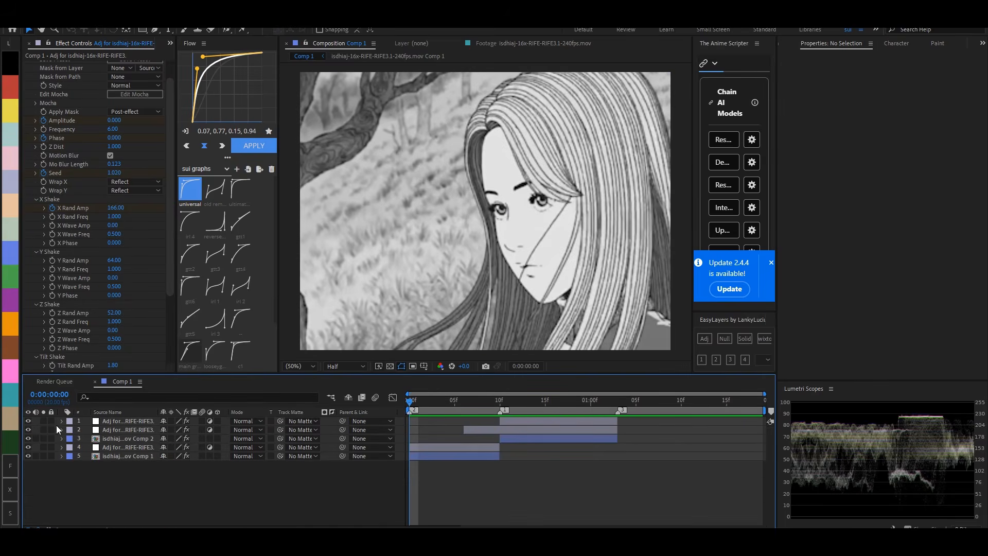
pyautogui.press('space')
pyautogui.press('space')
pyautogui.press('space')
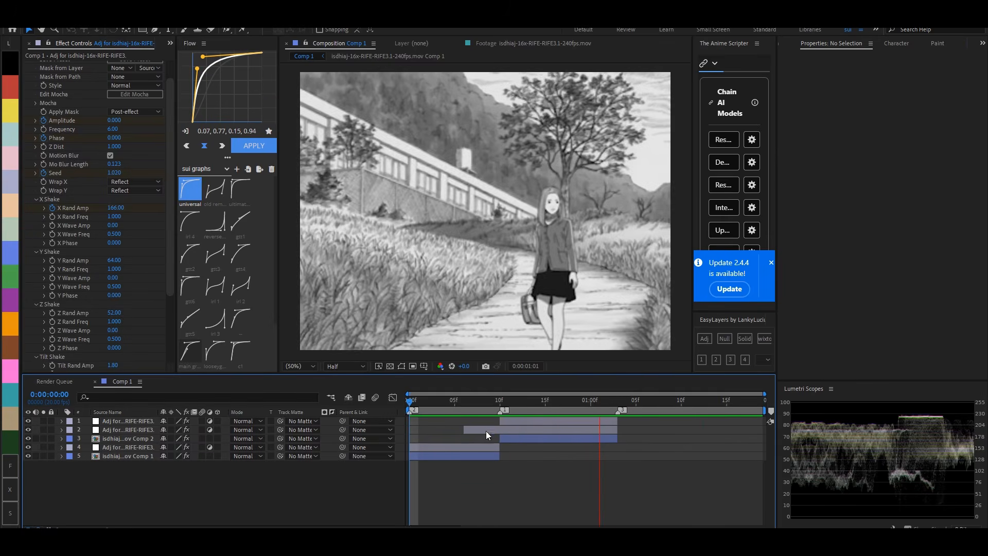
# - On the top adjustment layer, move the last Max Horizontal Displacement keyframe to frame 17 and the last Shift X keyframe to frame 16, and play
pyautogui.click(607, 408)
pyautogui.moveTo(609, 404); pyautogui.dragTo(515, 409)
pyautogui.click(563, 421)
pyautogui.press('u')
pyautogui.click(546, 404)
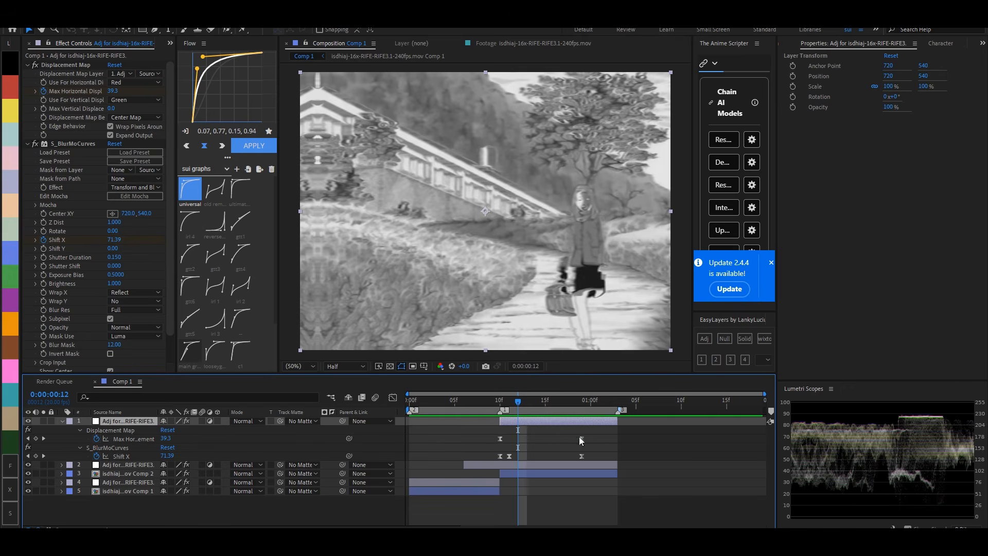
pyautogui.moveTo(581, 438); pyautogui.dragTo(573, 456)
pyautogui.moveTo(539, 400); pyautogui.dragTo(189, 423)
pyautogui.press('space')
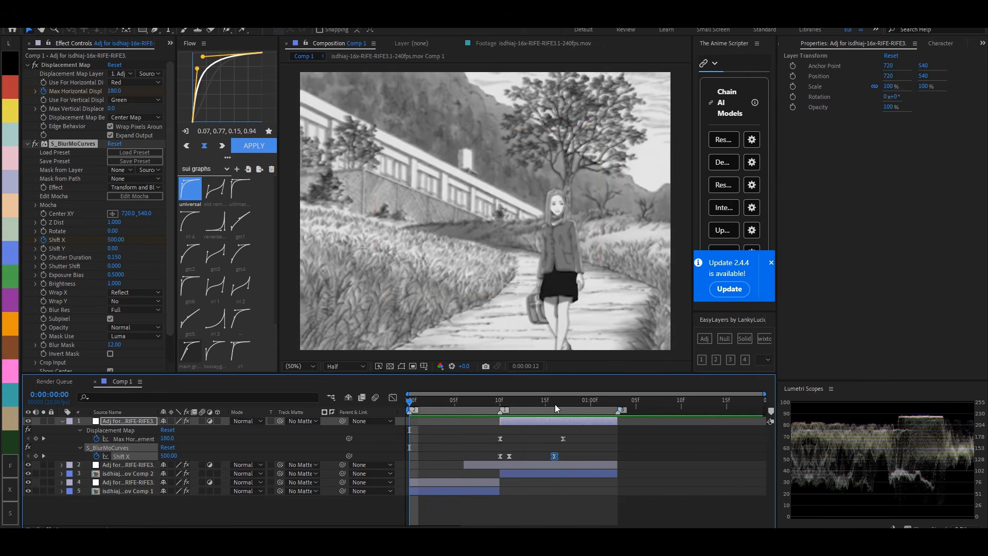
# - Move the last displacement and Shift X keyframes to 0:00:01:01, apply the "universal" curve to all the layer's keyframes, and play the result
pyautogui.click(555, 400)
pyautogui.moveTo(565, 440); pyautogui.dragTo(492, 460)
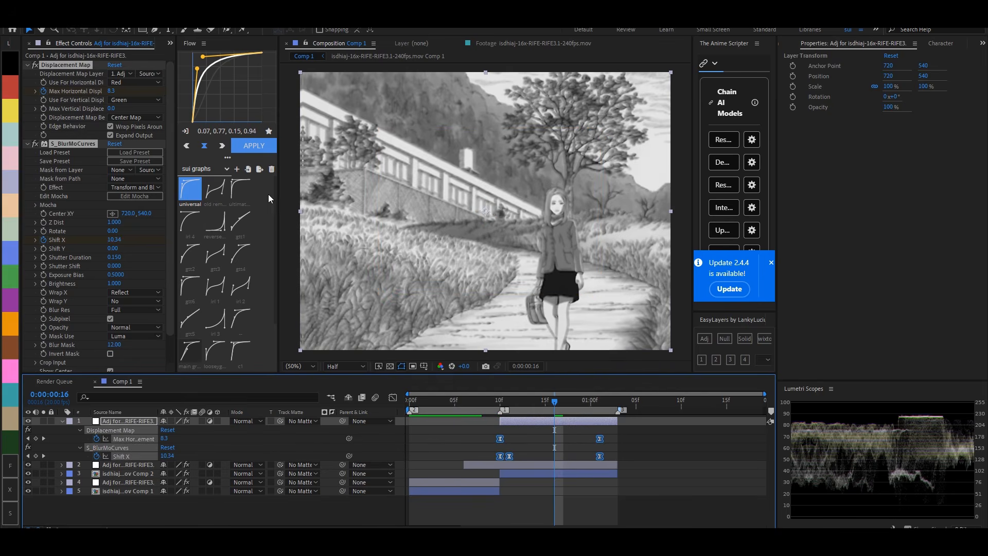
pyautogui.click(255, 146)
pyautogui.click(500, 400)
pyautogui.press('space')
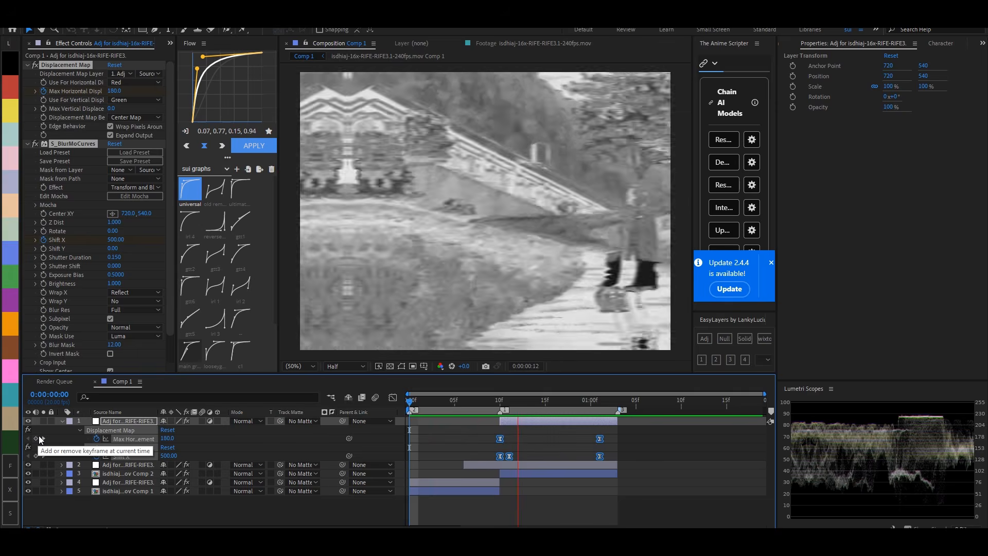
# - Add a new top adjustment layer starting on frame 6 and apply the Colorama effect to it
pyautogui.click(500, 400)
pyautogui.click(523, 445)
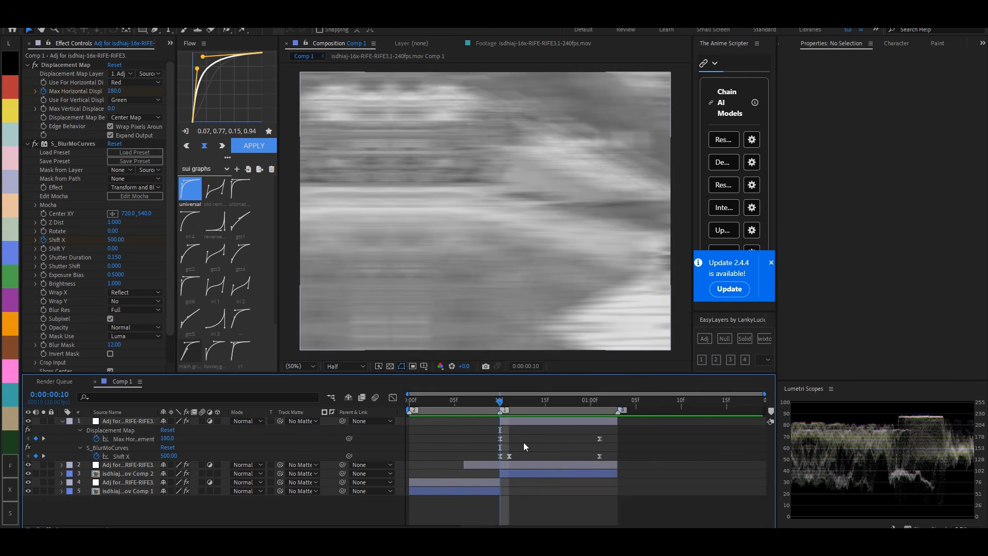
pyautogui.press('u')
pyautogui.click(521, 423)
pyautogui.click(705, 339)
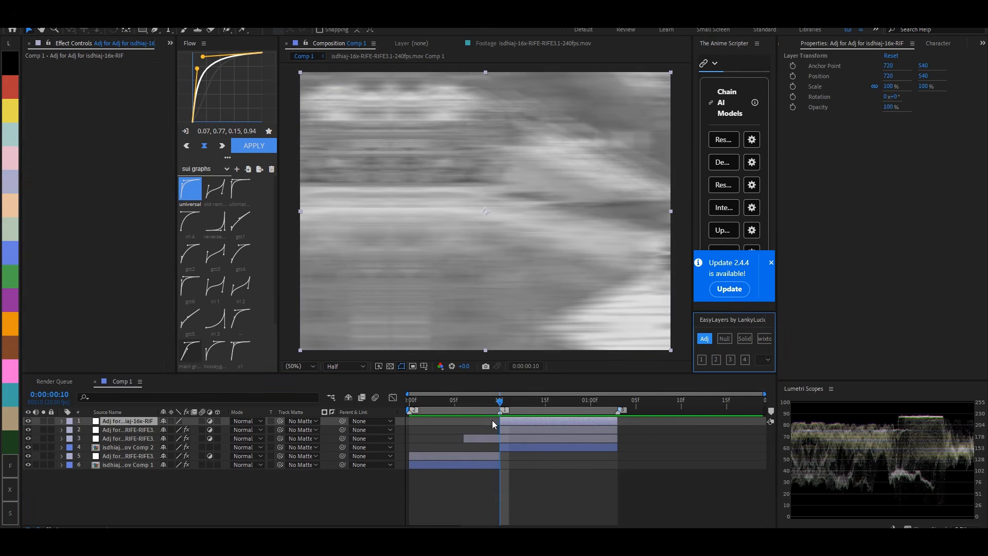
pyautogui.hotkey('ctrl', 'space')
pyautogui.write('colorama')
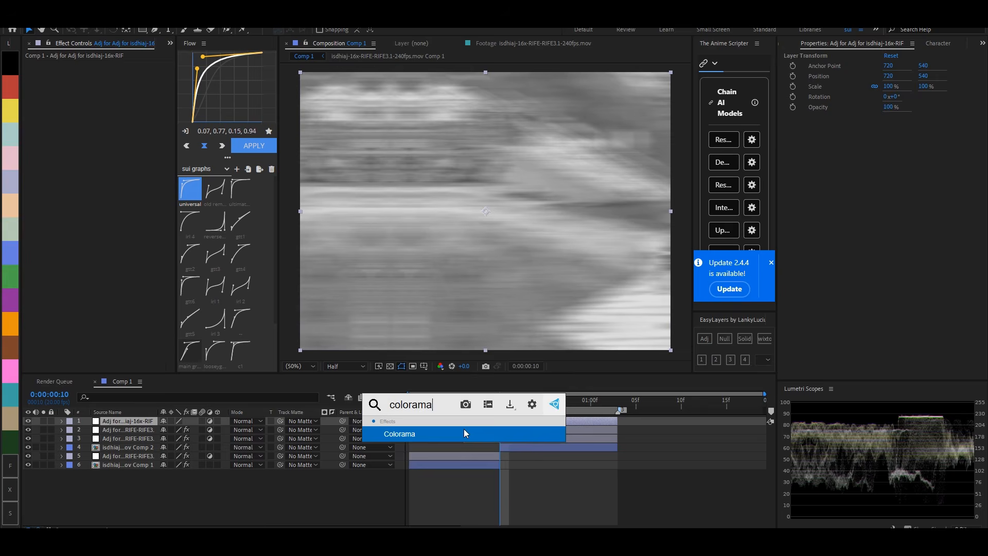
pyautogui.click(465, 431)
# - Set the Colorama adjustment layer's blending mode to Overlay
pyautogui.rightClick(493, 424)
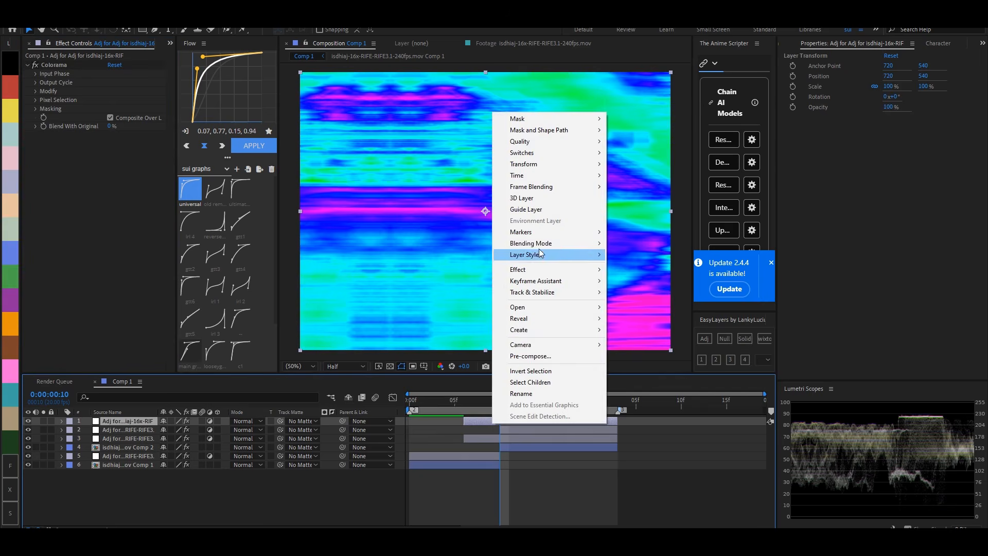
pyautogui.moveTo(539, 243)
pyautogui.click(649, 297)
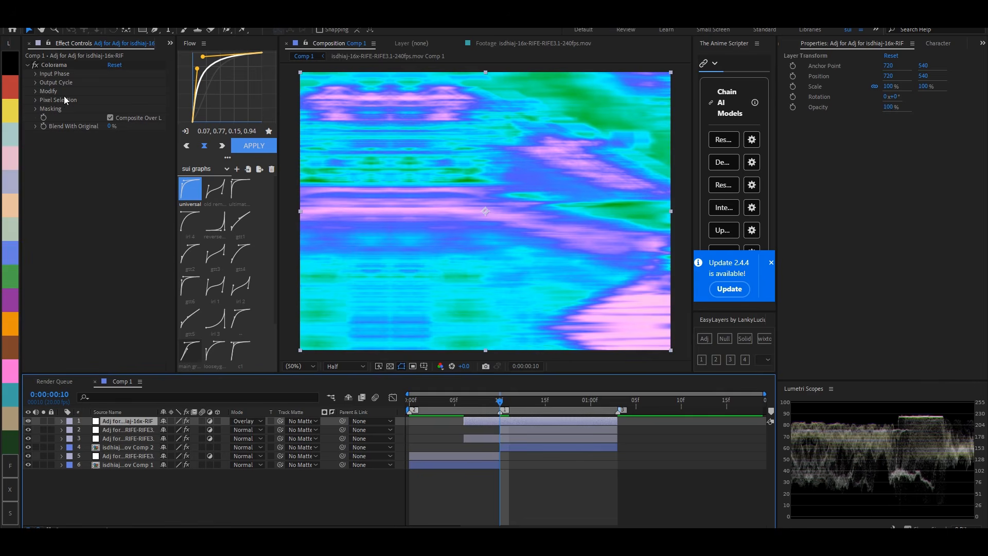
# - Keyframe Colorama's Phase Shift at -164° on frame 6, 0° on frame 10 and +136° on 0:00:01:02, and easy-ease the keyframes
pyautogui.click(35, 75)
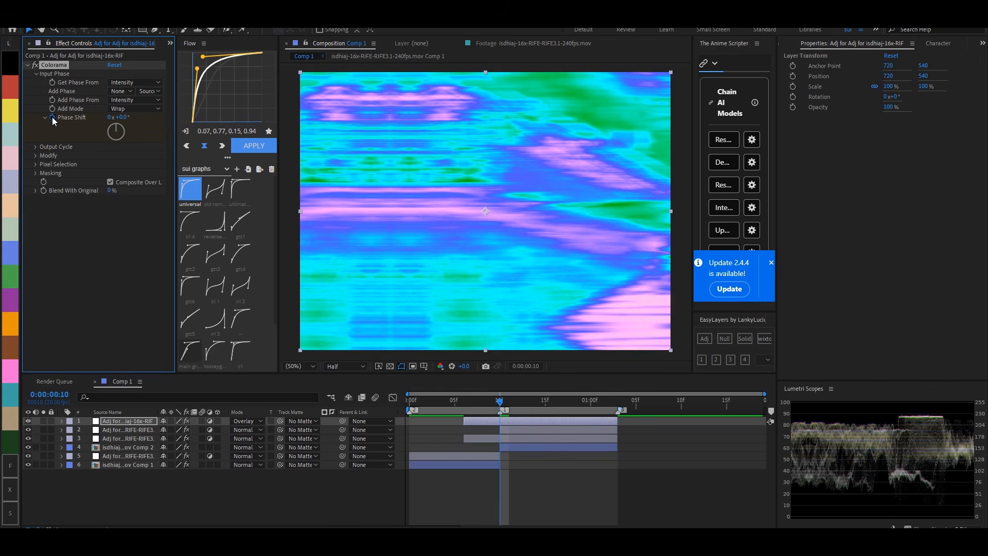
pyautogui.press('o')
pyautogui.moveTo(119, 126); pyautogui.dragTo(109, 153)
pyautogui.press('i')
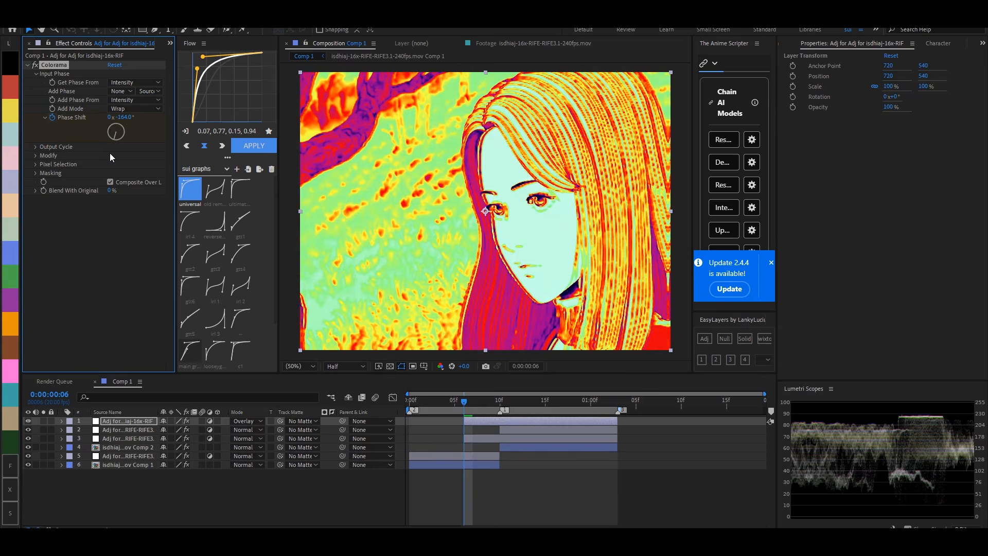
pyautogui.press('u')
pyautogui.moveTo(451, 434); pyautogui.dragTo(652, 445)
pyautogui.press('F9')
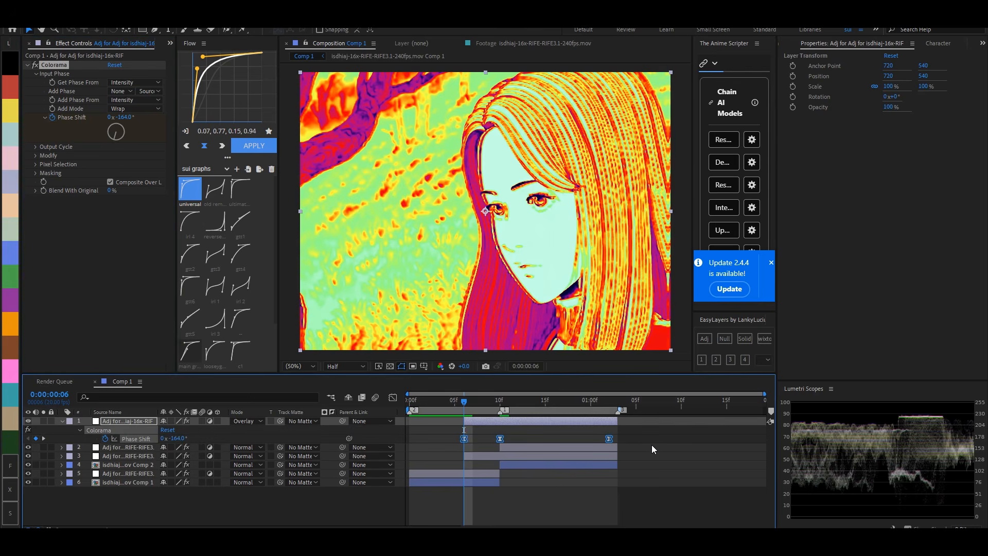
# - Keyframe the Colorama layer's Opacity at 0% on frame 6, 100% on frame 10 and 0% on 0:00:01:02
pyautogui.press('t')
pyautogui.click(88, 430)
pyautogui.press('u')
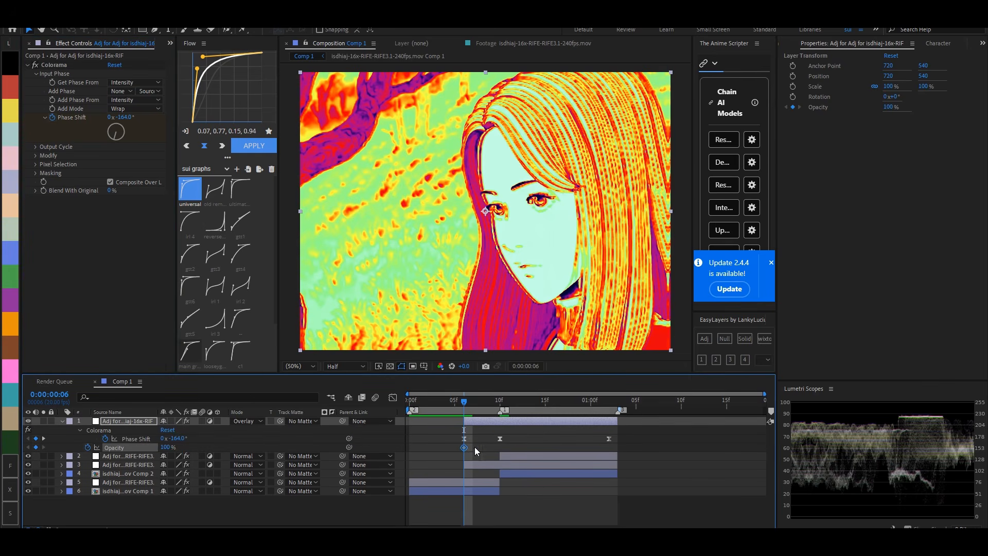
pyautogui.moveTo(138, 452); pyautogui.dragTo(124, 452)
pyautogui.press('space')
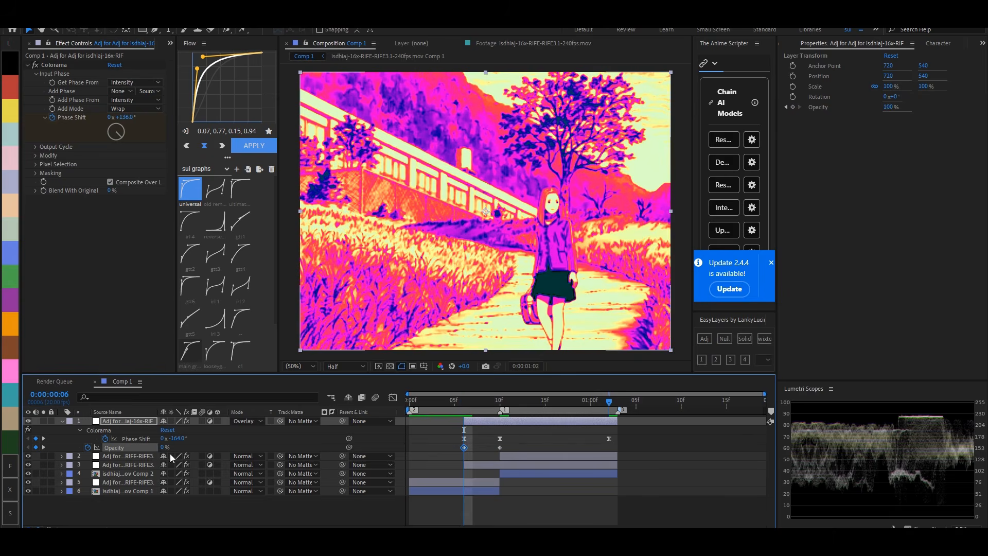
# - Easy-ease the Opacity keyframes and use the 0.34, 0.60, 0.19, 0.94 curve for the last two Phase Shift and Opacity keyframes
pyautogui.moveTo(633, 433); pyautogui.dragTo(619, 449)
pyautogui.press('F9')
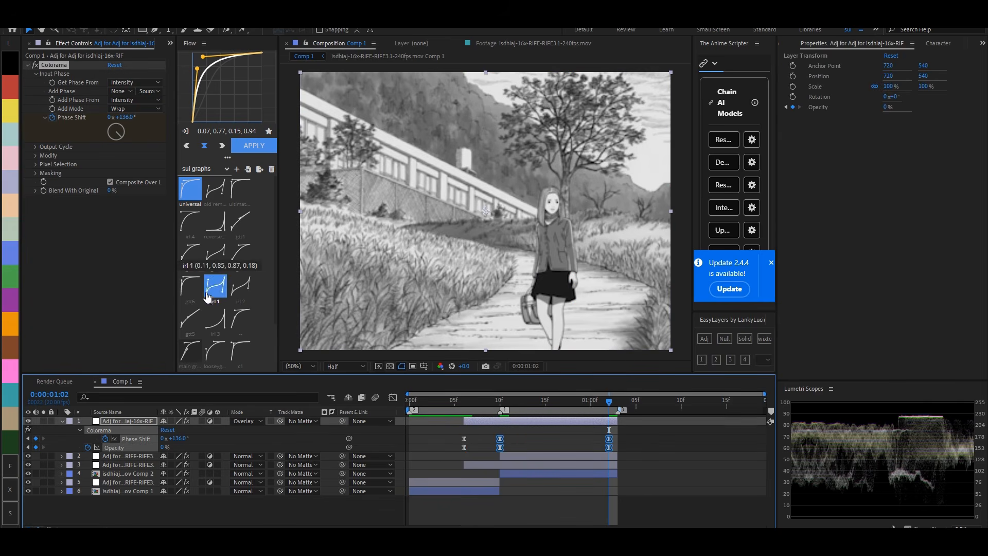
pyautogui.scroll(-2, 192, 332)
pyautogui.click(190, 299)
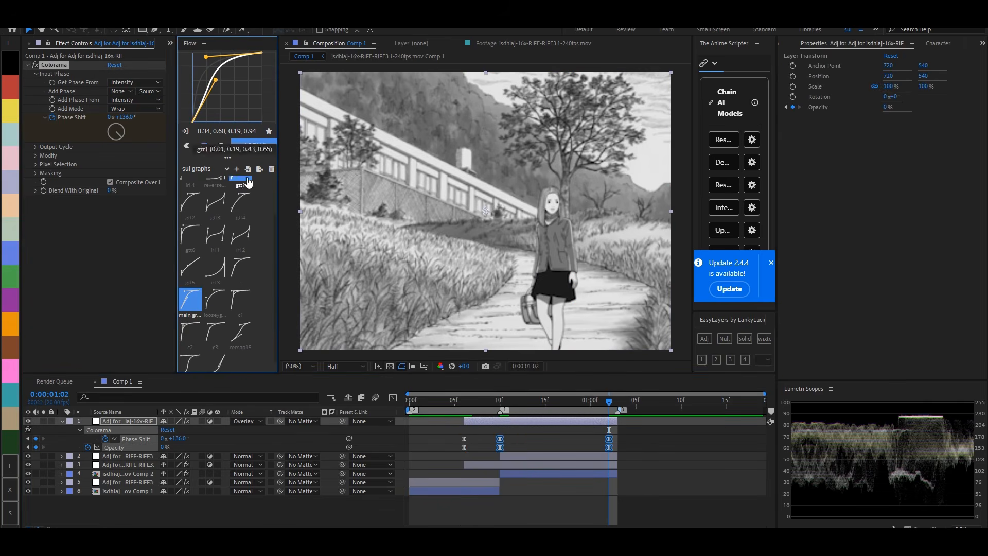
# - Add another top adjustment layer at the cut, apply S_ScanLines to it, and set its Lines Angle to 90
pyautogui.click(498, 401)
pyautogui.click(516, 433)
pyautogui.press('u')
pyautogui.click(515, 423)
pyautogui.click(705, 341)
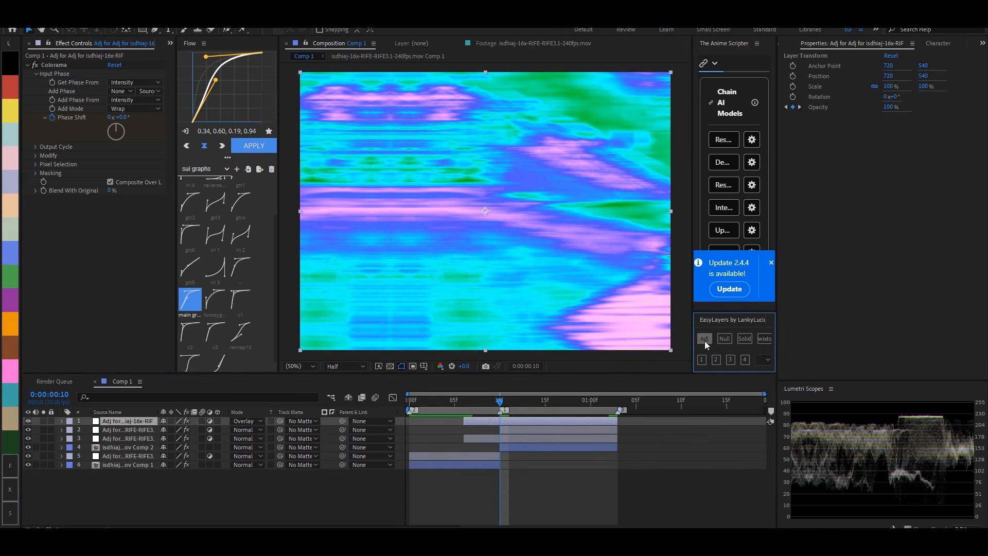
pyautogui.hotkey('ctrl', 'space')
pyautogui.write('scan')
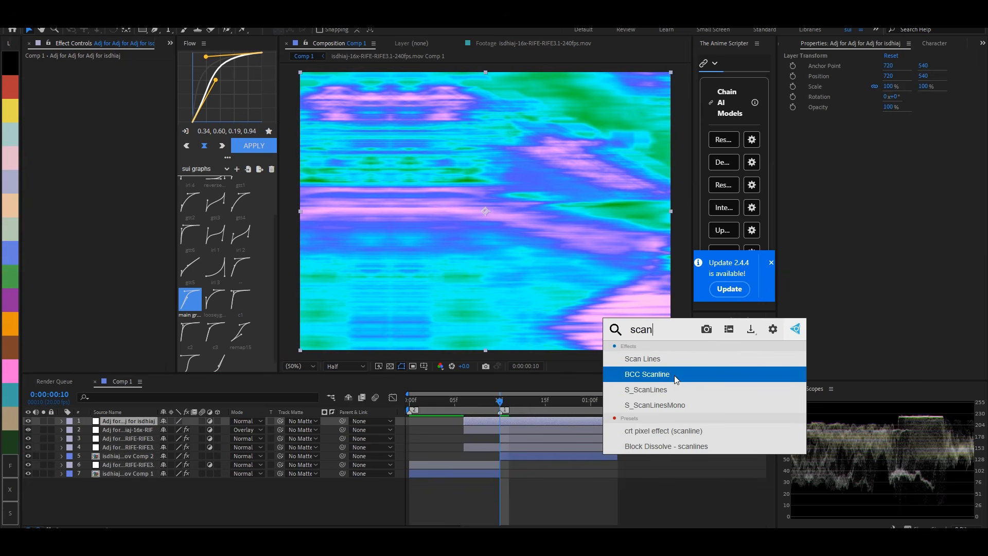
pyautogui.click(668, 391)
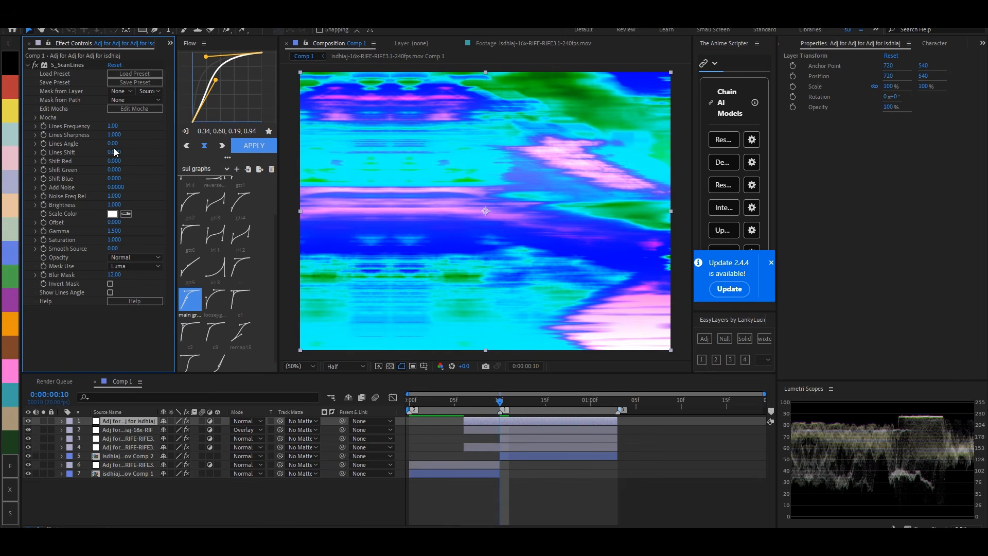
pyautogui.write('90')
pyautogui.press('Return')
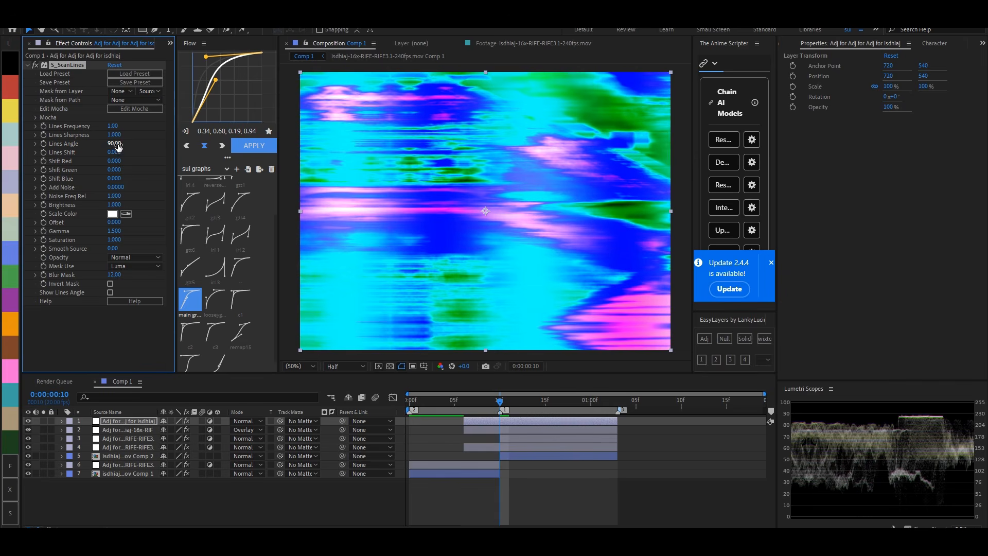
pyautogui.rightClick(490, 426)
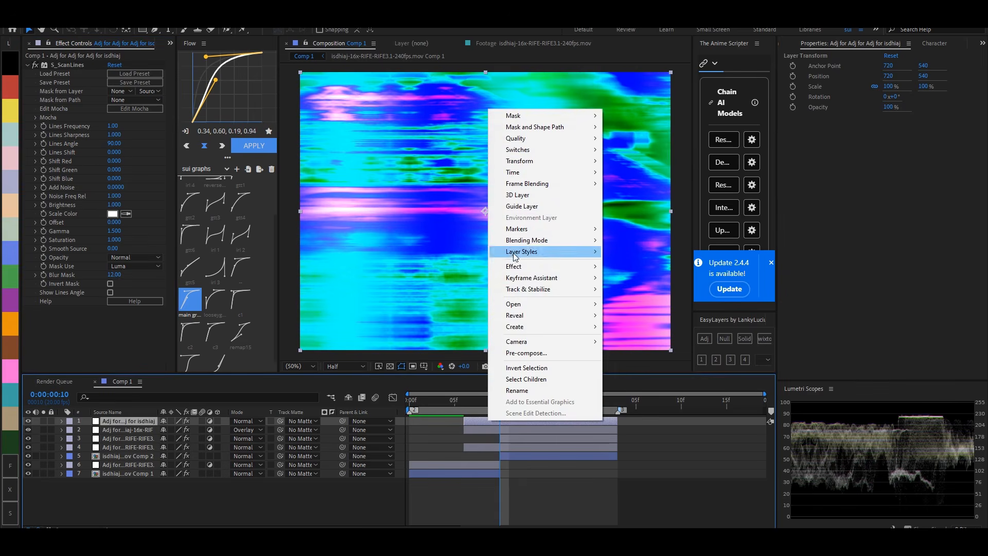
pyautogui.moveTo(530, 238)
pyautogui.click(630, 295)
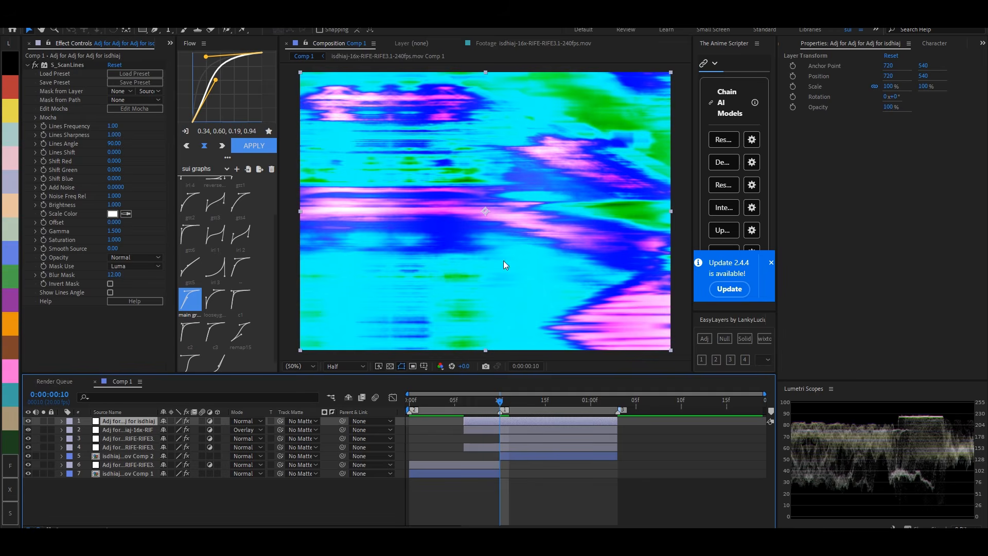
pyautogui.hotkey('ctrl', 'z')
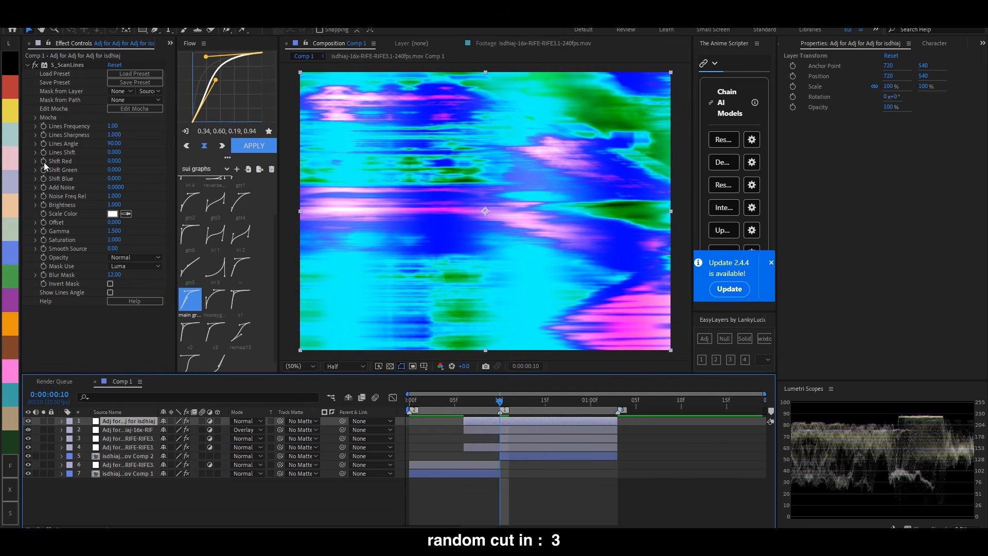
# - Extend the S_ScanLines layer back to the composition start and keyframe Lines Shift at 0 on frame 0 and again on frame 9
pyautogui.click(44, 153)
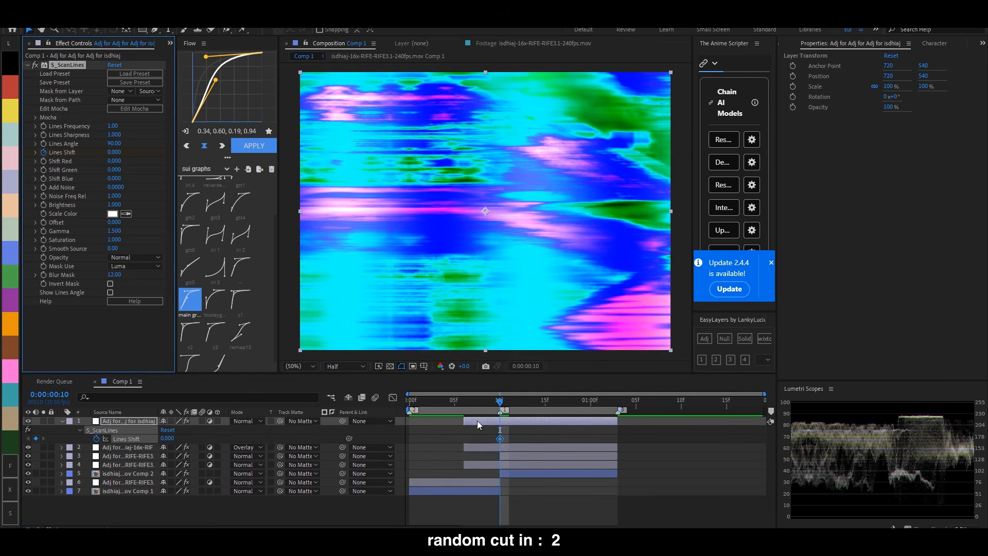
pyautogui.moveTo(465, 421); pyautogui.dragTo(415, 430)
pyautogui.moveTo(500, 439); pyautogui.dragTo(409, 441)
pyautogui.moveTo(500, 400); pyautogui.dragTo(487, 396)
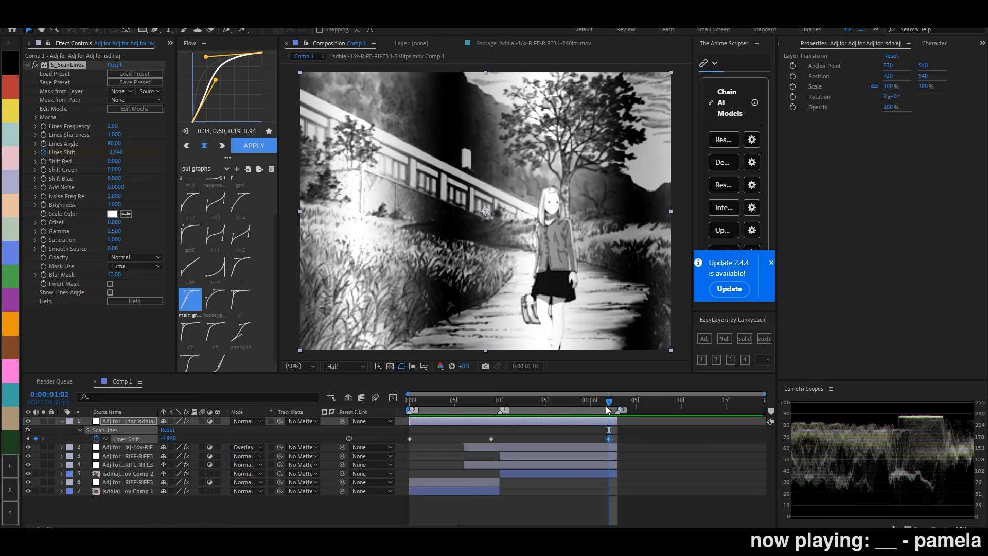
# - Try Lines Shift values of 0 and -1.350 on the 0:00:01:02 keyframe and scrub the second clip to compare
pyautogui.click(120, 153)
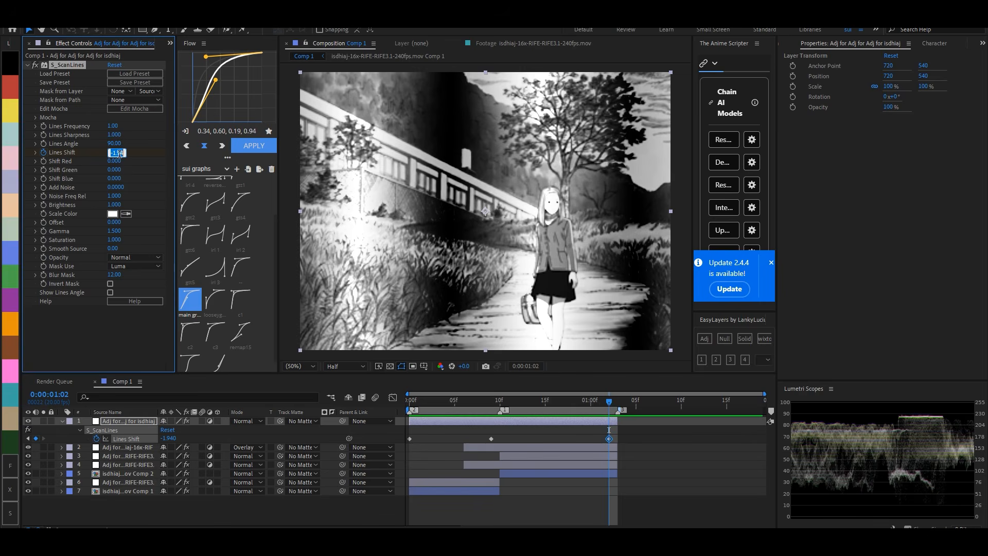
pyautogui.write('0')
pyautogui.press('Return')
pyautogui.moveTo(494, 398); pyautogui.dragTo(610, 410)
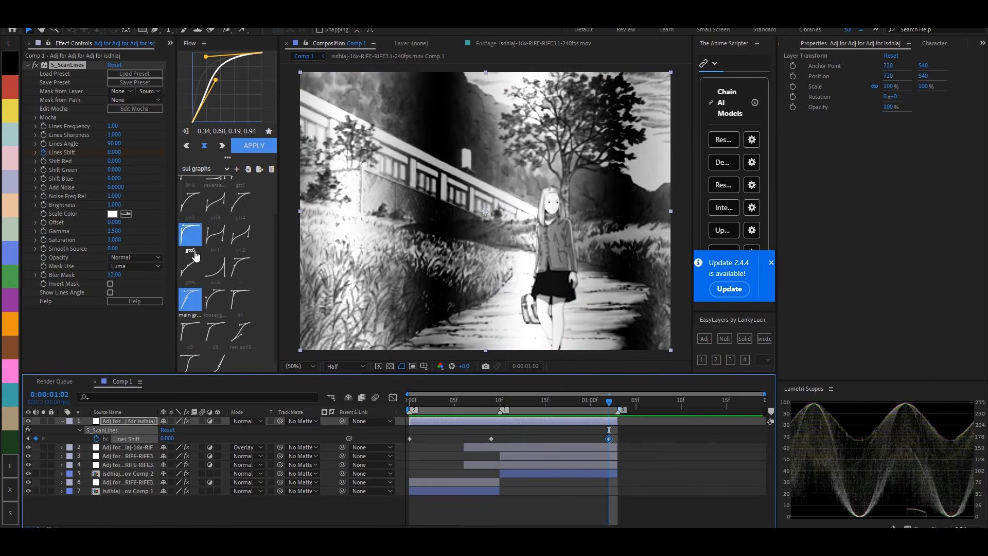
pyautogui.moveTo(112, 154); pyautogui.dragTo(55, 164)
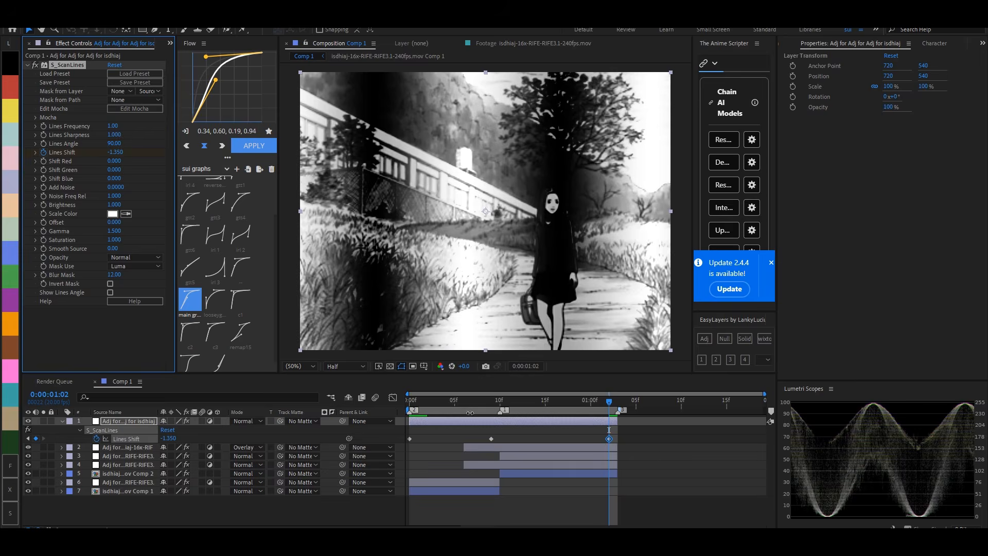
pyautogui.click(489, 405)
pyautogui.moveTo(489, 406); pyautogui.dragTo(610, 421)
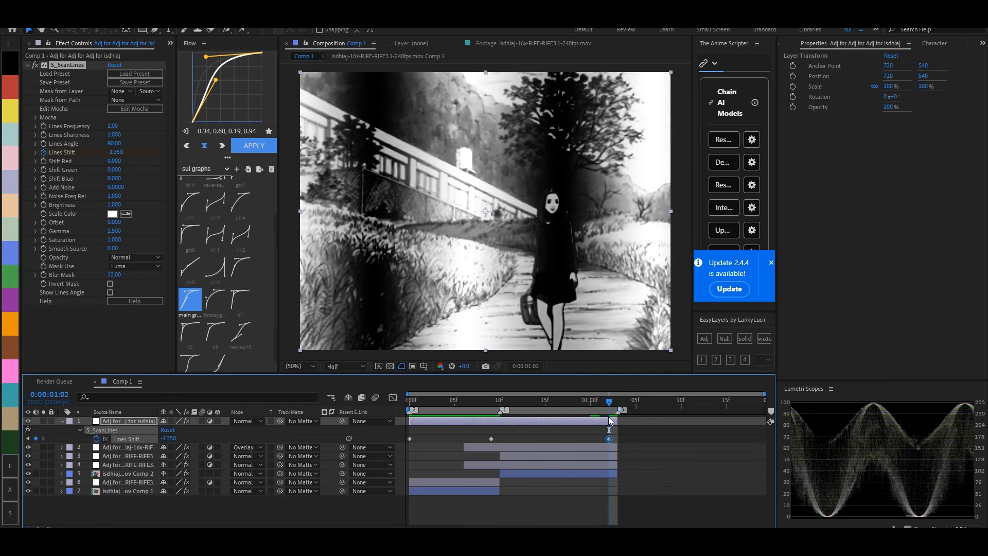
# - Set the S_ScanLines Lines Shift keyframe at 0:00:01:02 to -1.780 and collapse the layer's properties
pyautogui.click(114, 153)
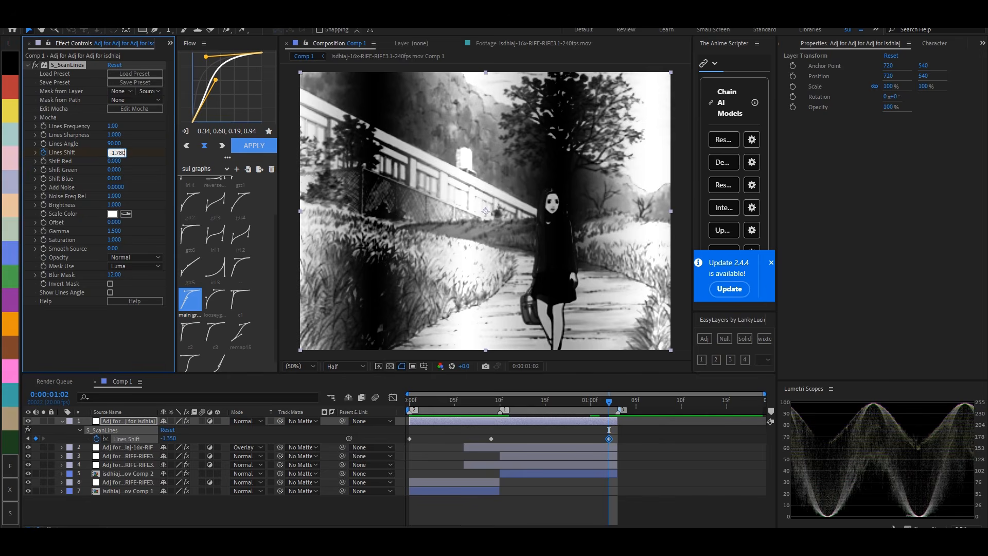
pyautogui.write('-1.780')
pyautogui.press('Return')
pyautogui.press('u')
pyautogui.press('u')
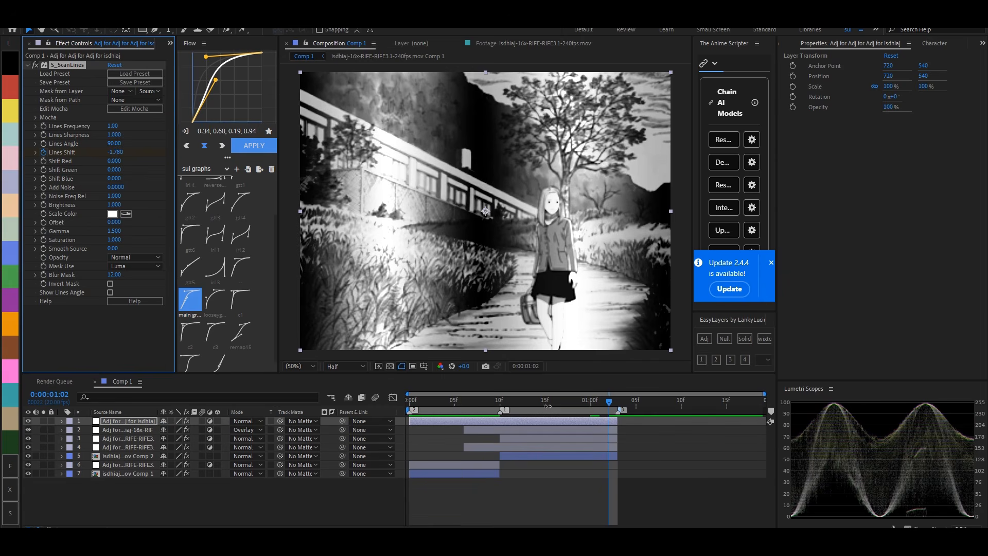
# - Keyframe the S_ScanLines layer's Opacity at 0% on frame 0, 100% on frame 10 and 0% on 0:00:01:02
pyautogui.moveTo(512, 406); pyautogui.dragTo(499, 405)
pyautogui.press('t')
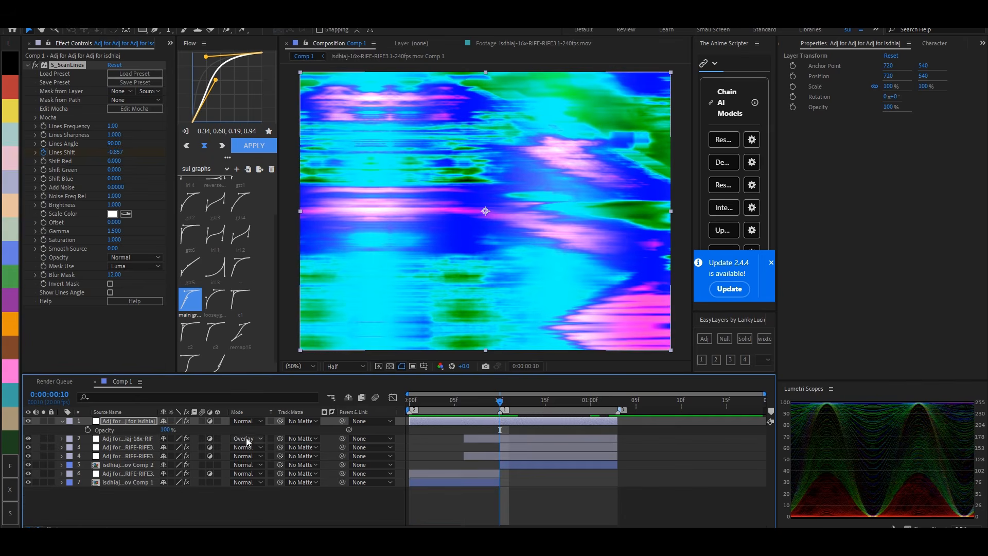
pyautogui.click(88, 429)
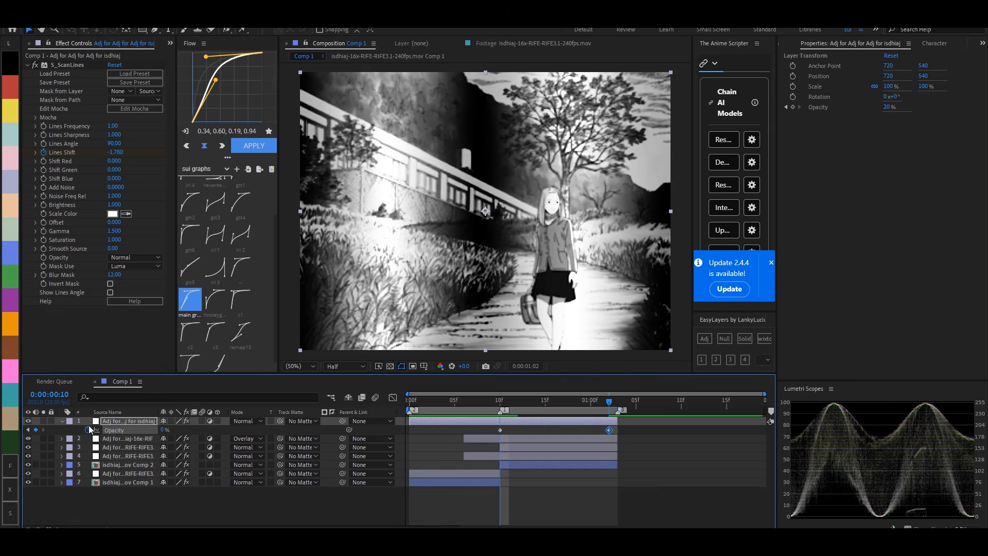
pyautogui.press('j')
pyautogui.click(36, 430)
pyautogui.press('u')
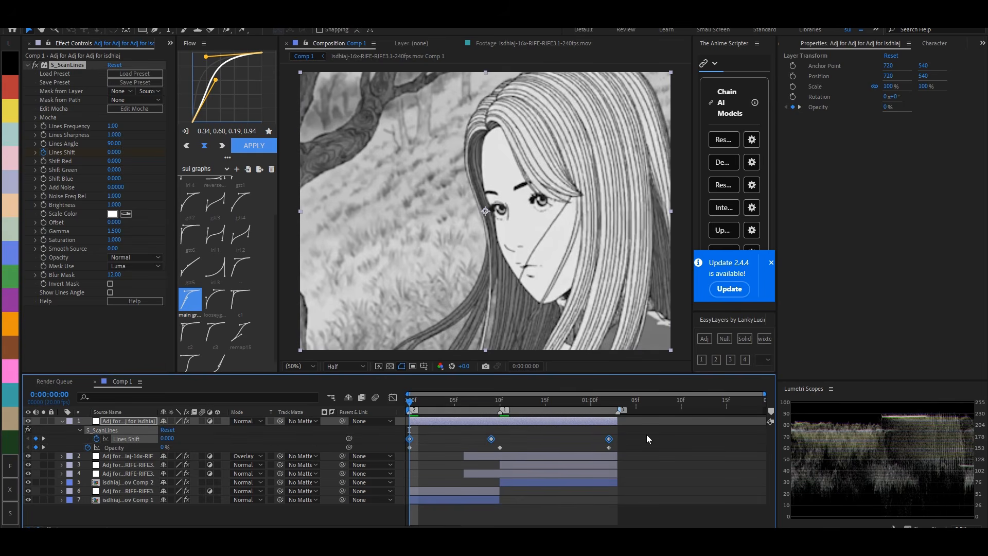
# - Easy-ease all Lines Shift and Opacity keyframes and apply the 0.81, 0.06, 0.67, 0.40 curve to the first two of each property
pyautogui.moveTo(647, 435); pyautogui.dragTo(390, 457)
pyautogui.press('F9')
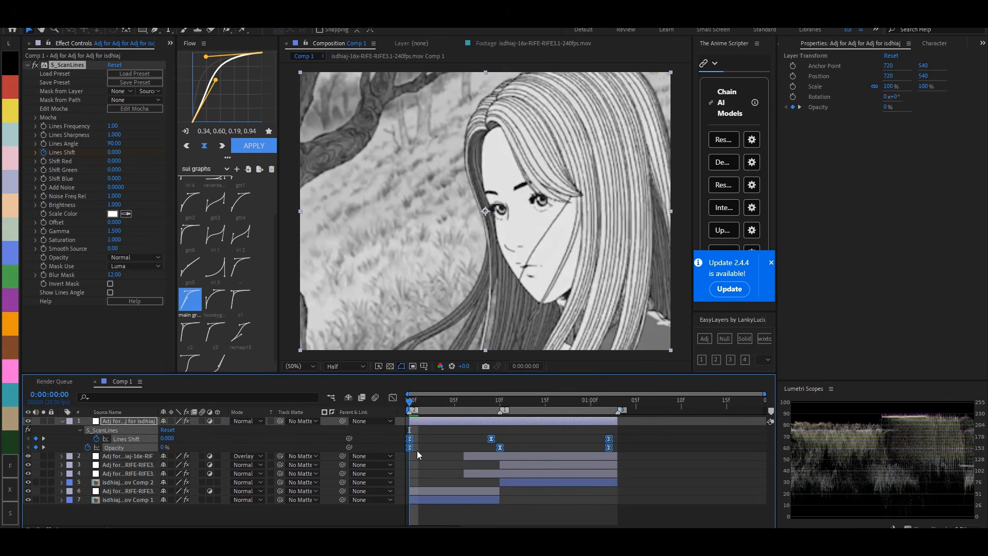
pyautogui.click(452, 443)
pyautogui.moveTo(505, 430); pyautogui.dragTo(382, 459)
pyautogui.rightClick(218, 117)
pyautogui.click(284, 163)
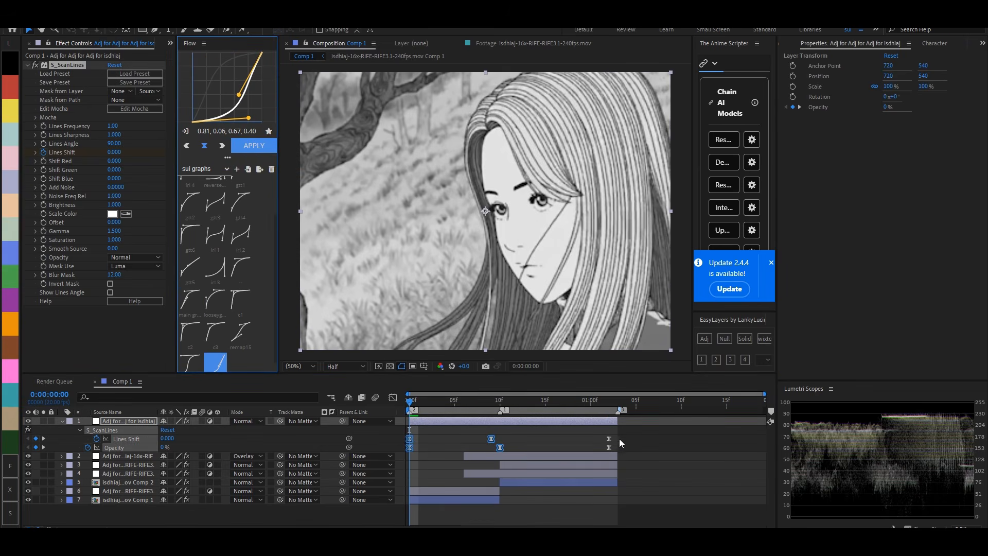
# - Apply the 0.34, 0.60, 0.19, 0.94 curve to the last two Lines Shift and Opacity keyframes
pyautogui.moveTo(625, 428); pyautogui.dragTo(486, 440)
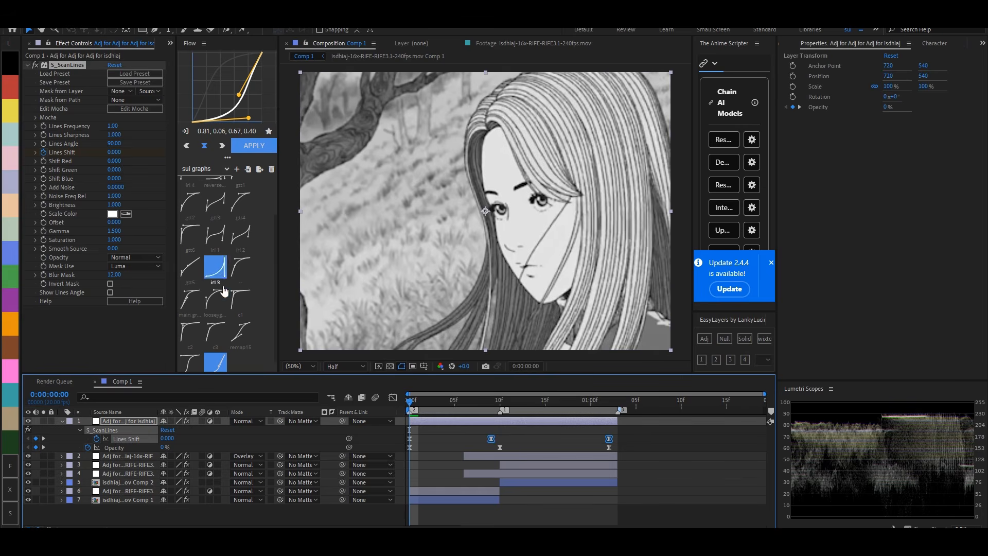
pyautogui.click(190, 299)
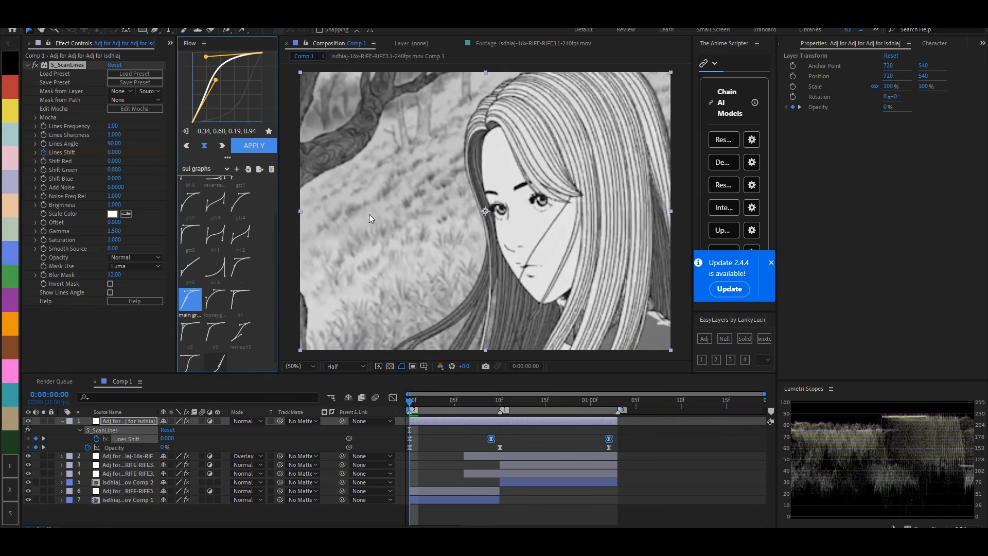
pyautogui.moveTo(634, 443); pyautogui.dragTo(483, 455)
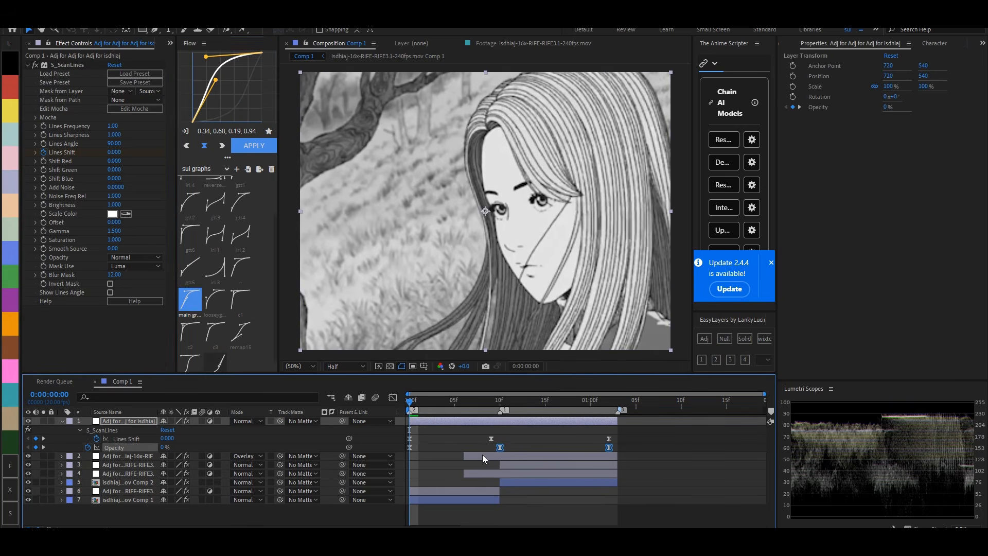
pyautogui.moveTo(410, 401)
pyautogui.mouseDown()
pyautogui.moveTo(587, 377)
pyautogui.moveTo(410, 411)
pyautogui.mouseUp()
pyautogui.click(435, 451)
# - Play the whole transition from the start and scrub across the cut to check the scan-line and color effects
pyautogui.press('u')
pyautogui.press('space')
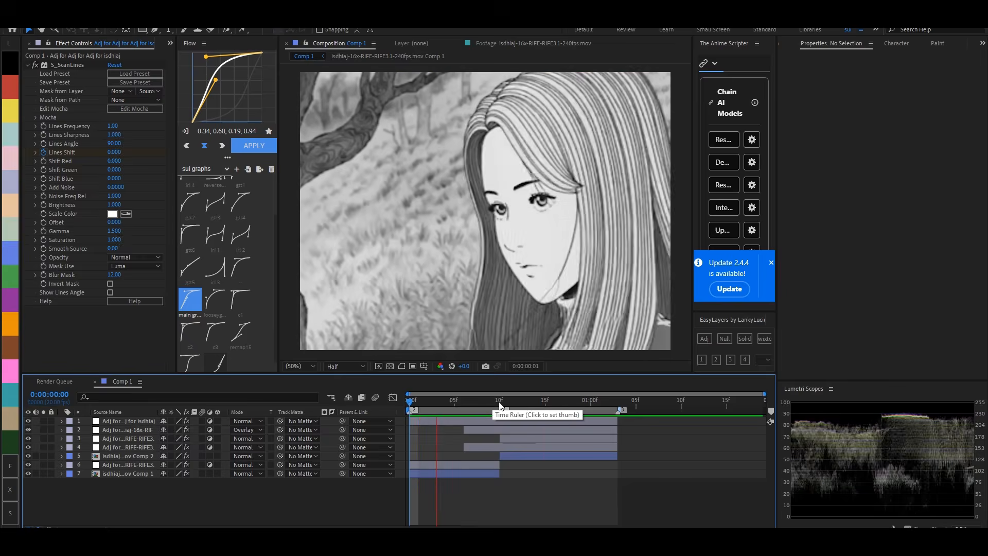
pyautogui.click(500, 404)
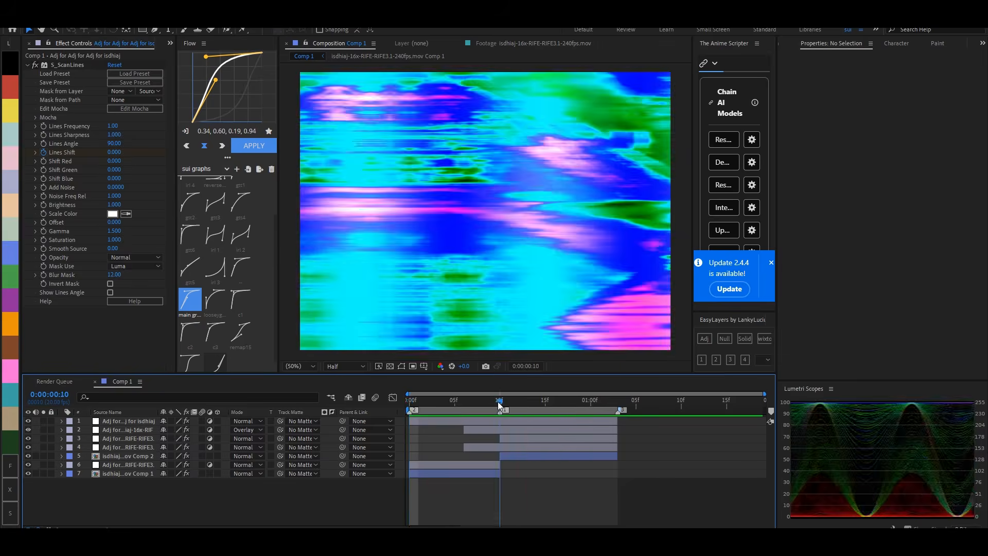
pyautogui.moveTo(498, 404); pyautogui.dragTo(564, 449)
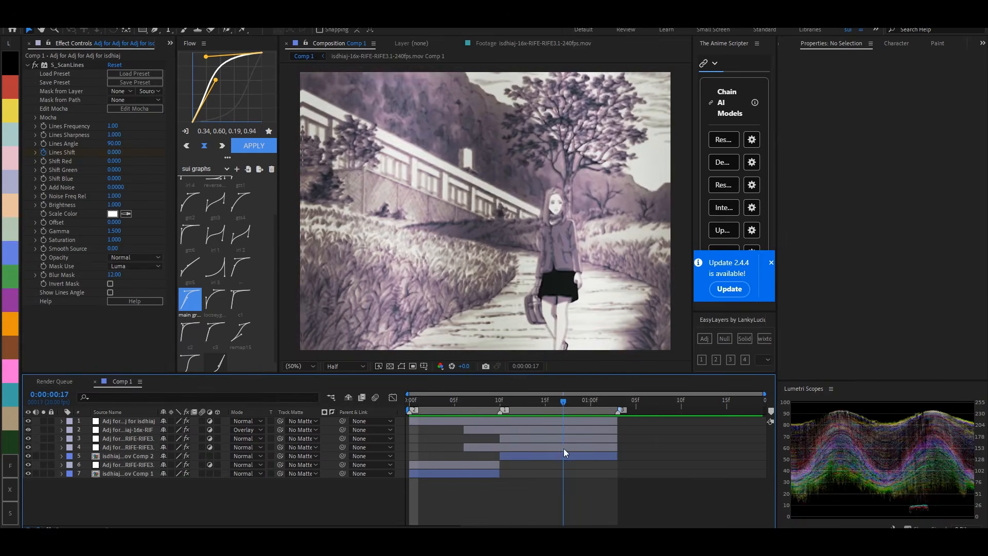
pyautogui.press('Home')
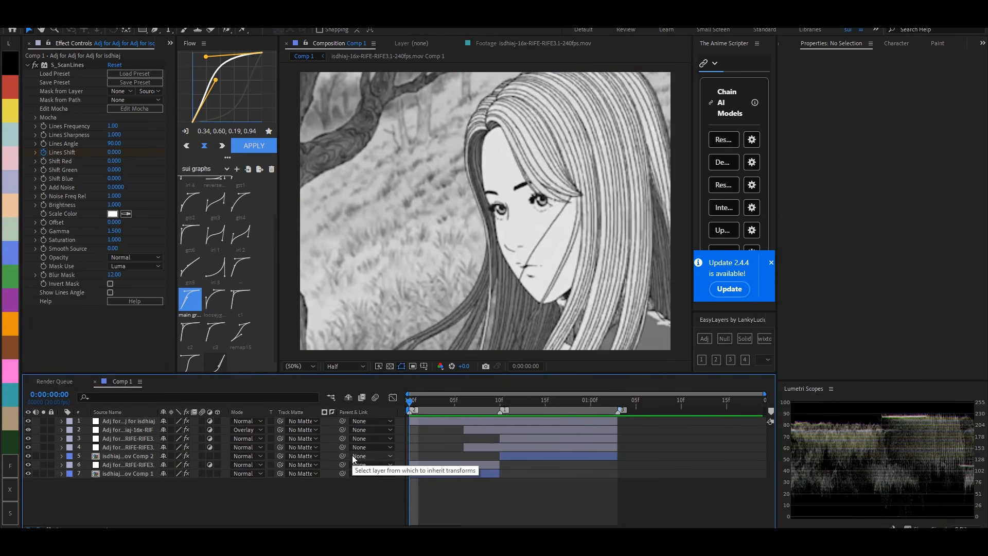
pyautogui.press('space')
pyautogui.press('space')
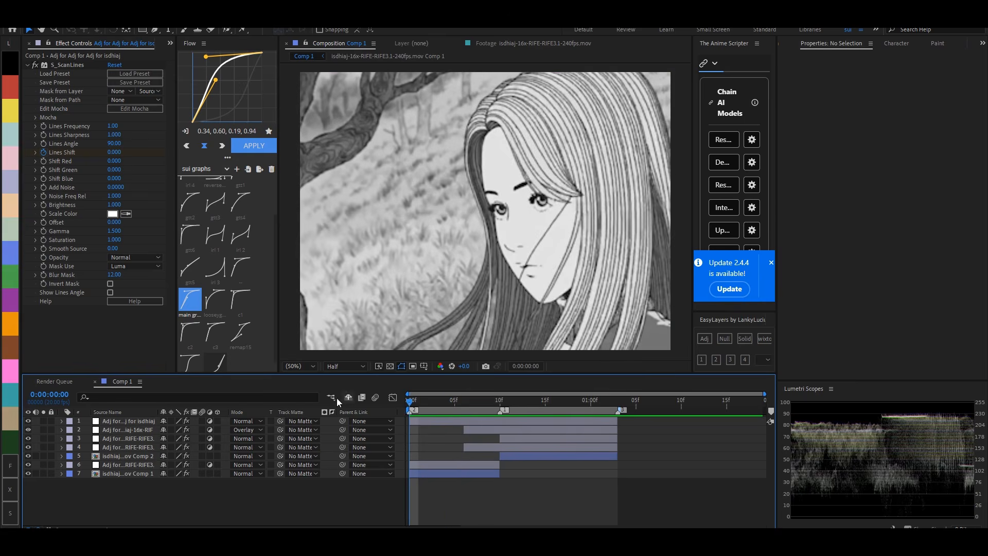
# - Hide the S_ScanLines and Colorama adjustment layers and go to frame 9
pyautogui.moveTo(29, 428); pyautogui.dragTo(29, 422)
pyautogui.click(514, 439)
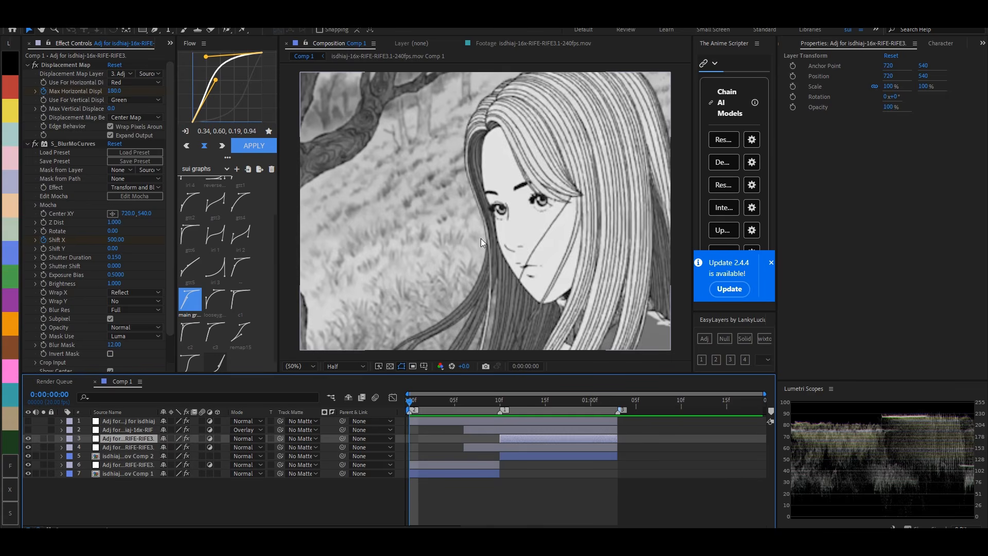
pyautogui.click(492, 400)
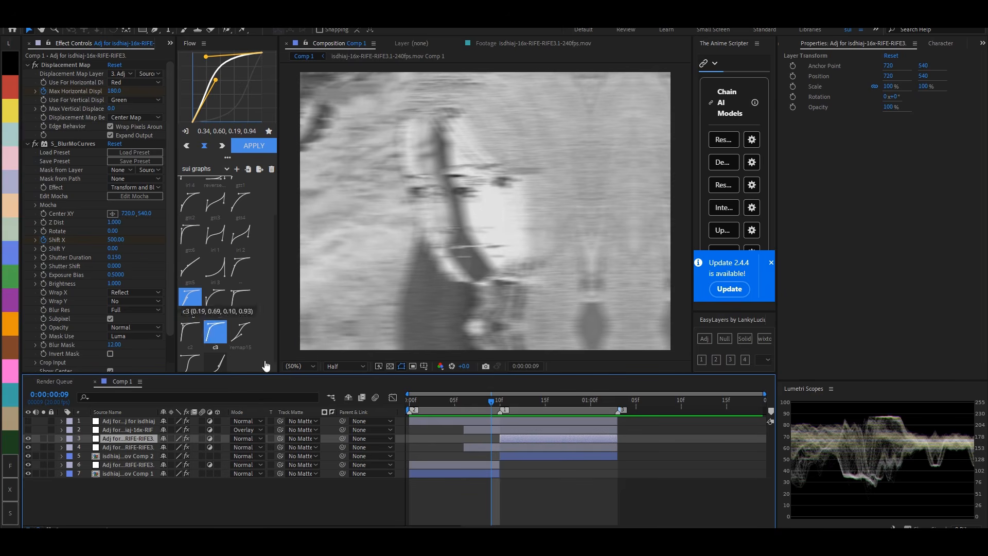
# - On the first clip's adjustment layer at frame 9, set S_BlurMoCurves Shift X to 180 and Displacement Map's Max Horizontal Displacement to 180
pyautogui.click(446, 465)
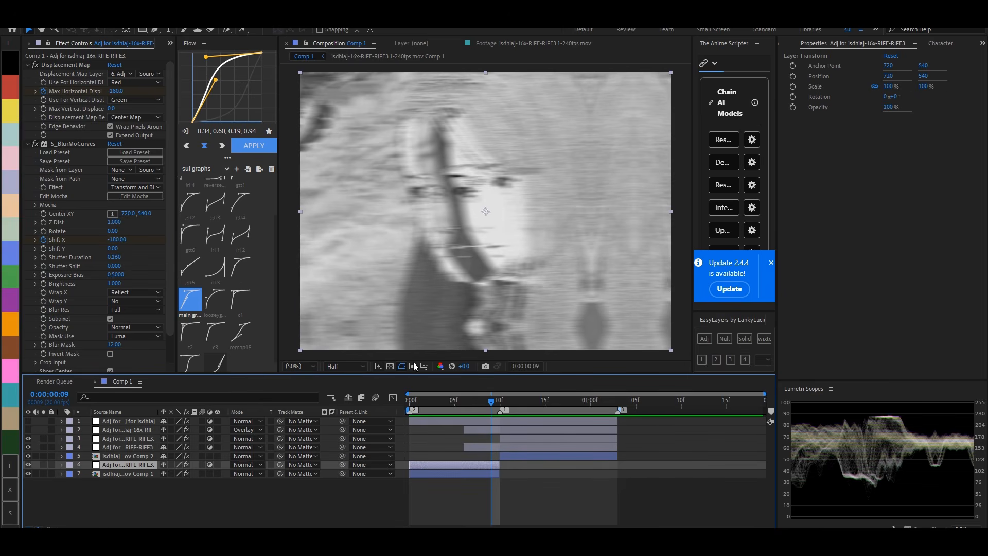
pyautogui.click(124, 241)
pyautogui.write('1')
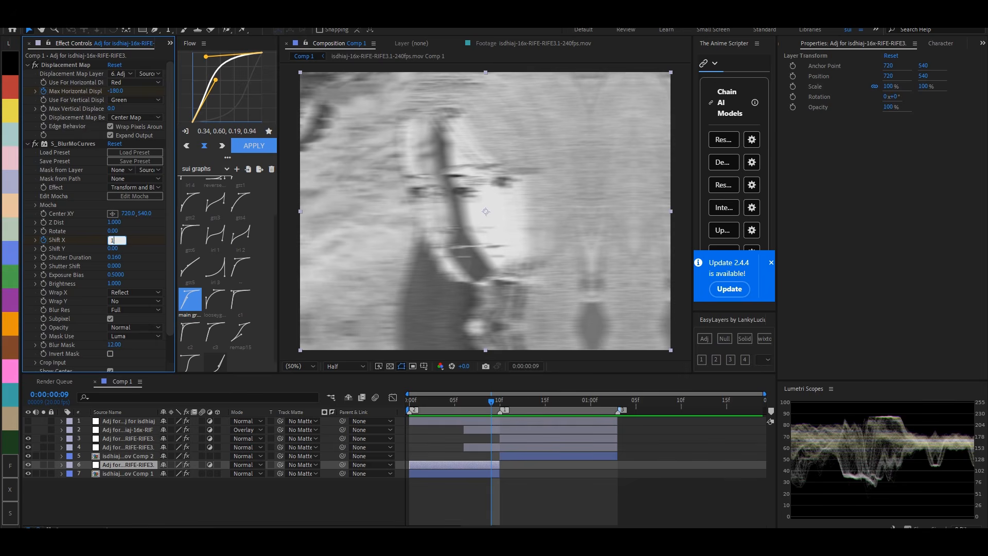
pyautogui.write('80')
pyautogui.press('Return')
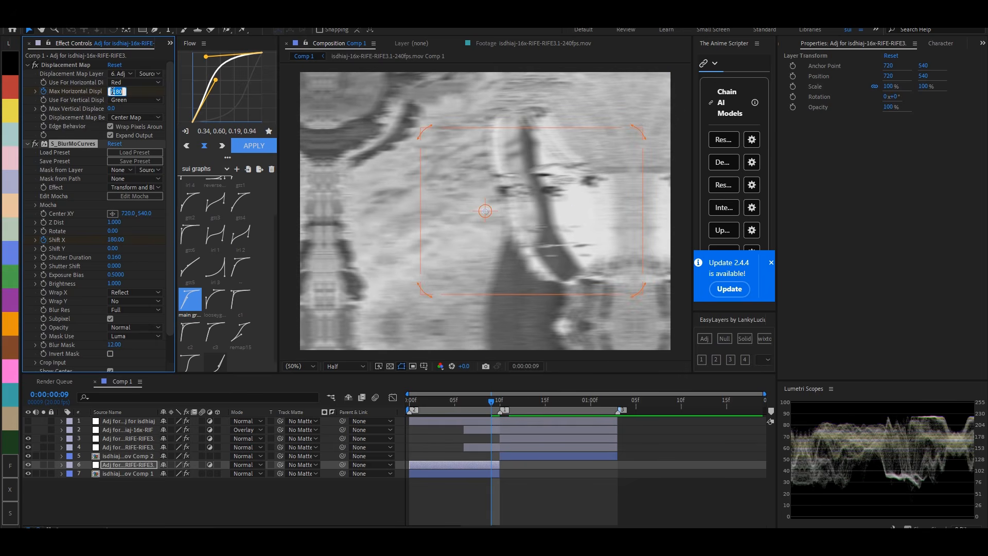
pyautogui.click(113, 93)
pyautogui.write('180')
pyautogui.press('Return')
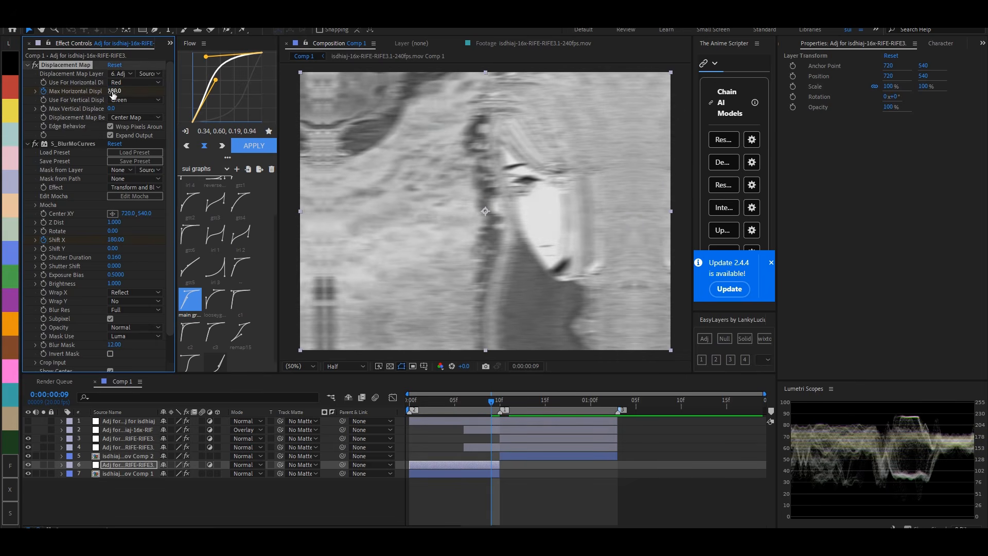
# - Apply the 0.80, 0.00, 1.00, 0.02 curve to the first clip adjustment layer's Max Horizontal Displacement and Shift X keyframes
pyautogui.press('u')
pyautogui.click(475, 492)
pyautogui.moveTo(474, 491); pyautogui.dragTo(405, 512)
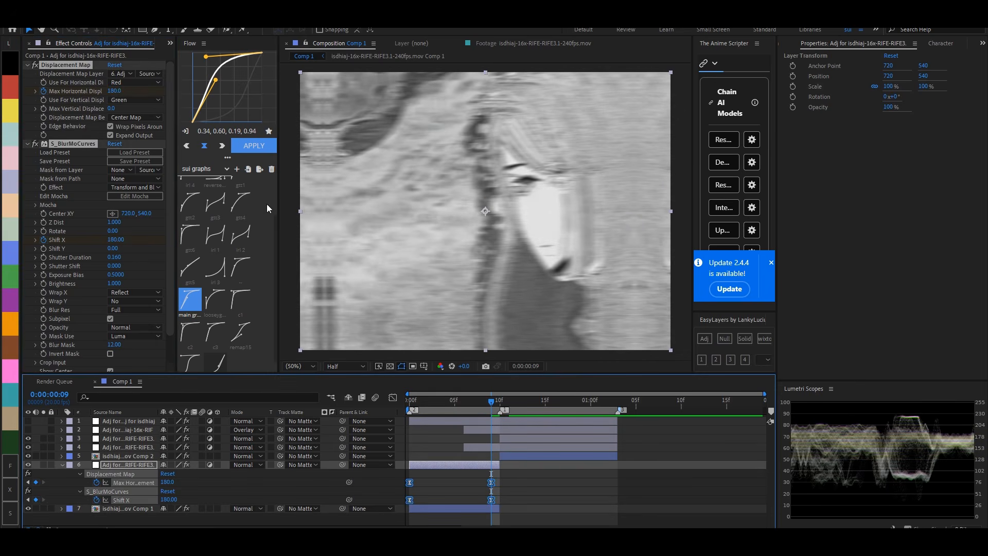
pyautogui.scroll(-1, 221, 304)
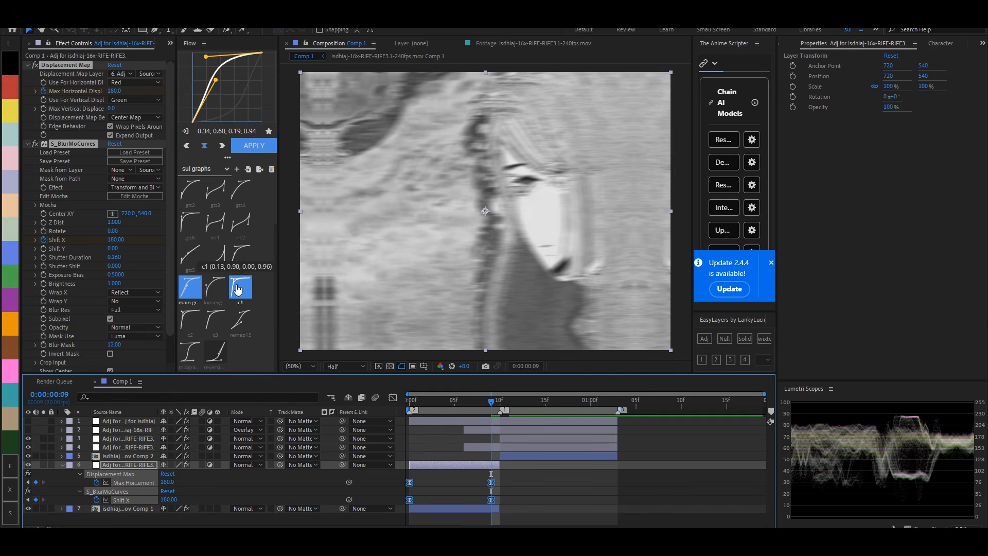
pyautogui.scroll(2, 215, 242)
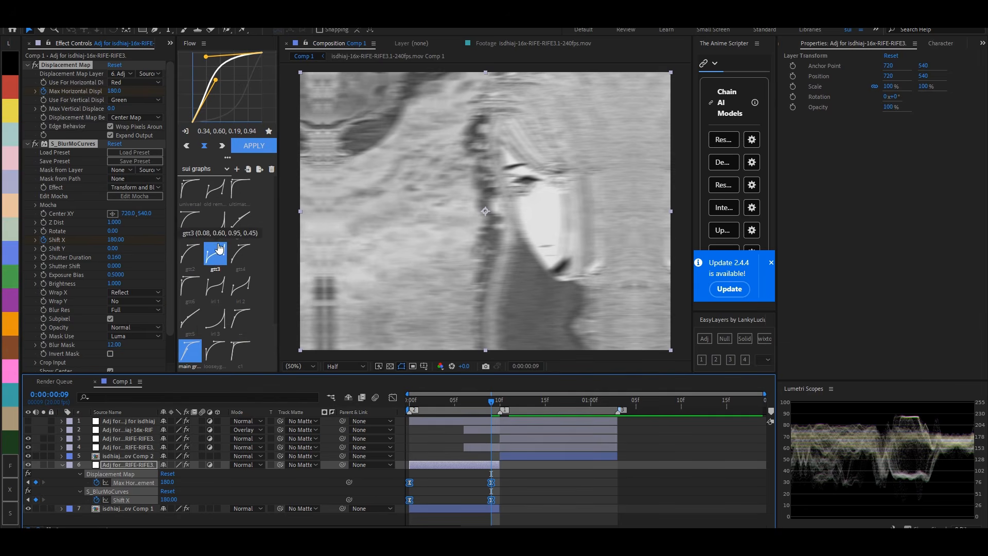
pyautogui.click(215, 222)
pyautogui.click(245, 146)
# - Reveal the S_Shake layer's keyframes and adjust its Seed value on frame 9
pyautogui.click(508, 446)
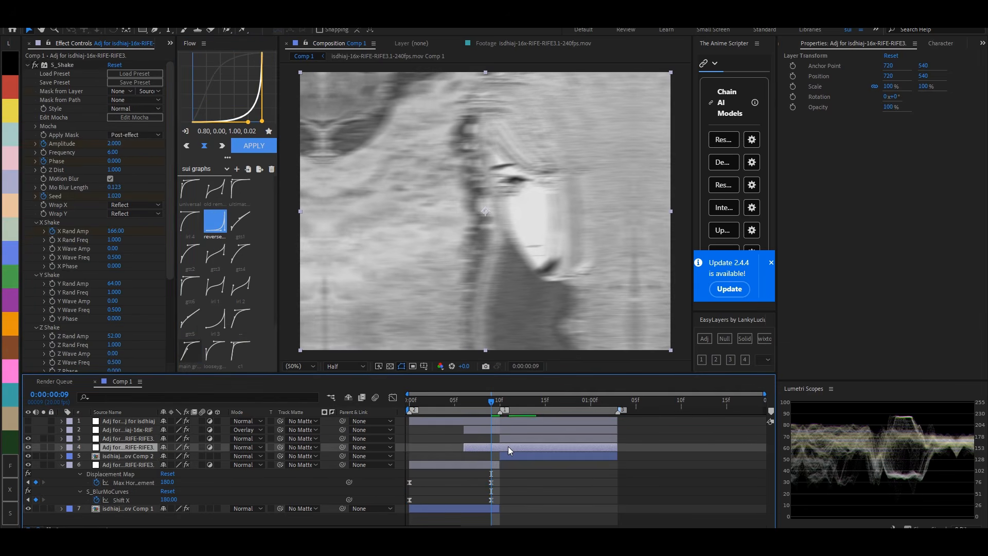
pyautogui.press('u')
pyautogui.moveTo(114, 196); pyautogui.dragTo(122, 198)
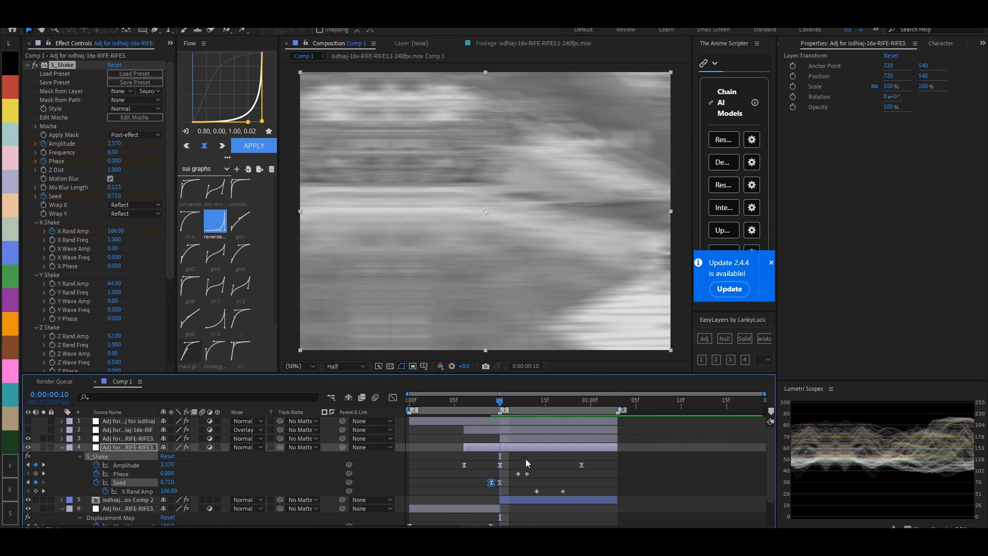
# - On the second clip's displacement adjustment layer at frame 10, set Max Horizontal Displacement to -180
pyautogui.click(524, 440)
pyautogui.click(523, 430)
pyautogui.click(522, 446)
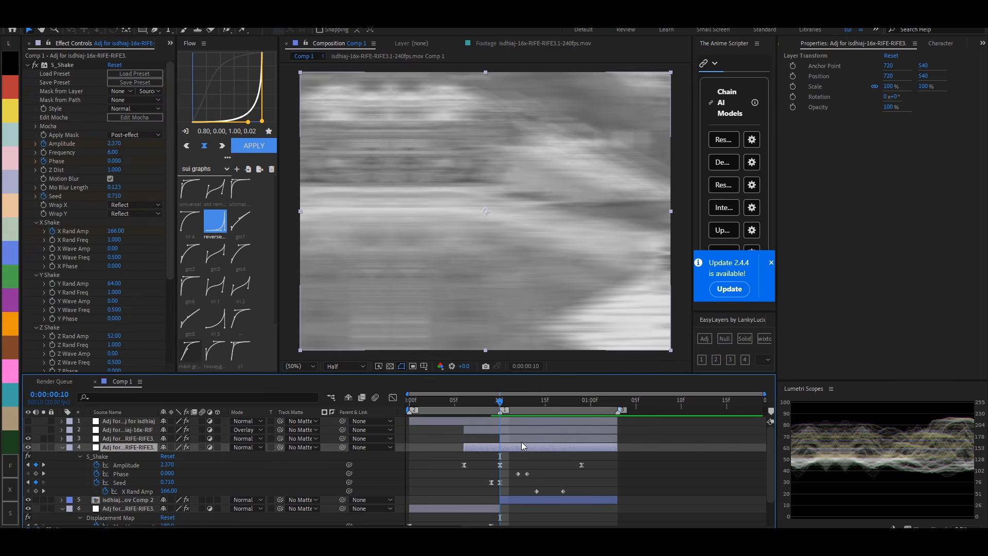
pyautogui.click(521, 438)
pyautogui.click(118, 90)
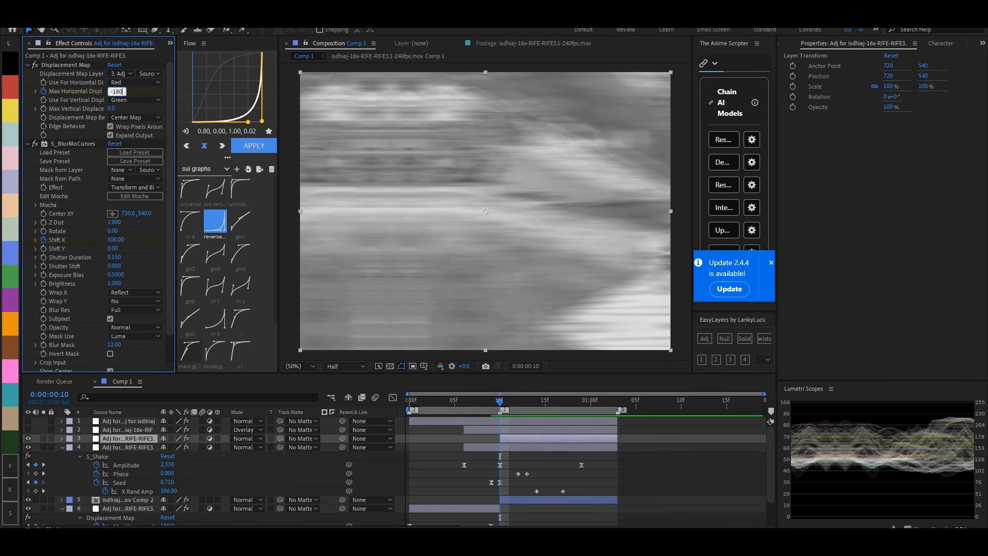
pyautogui.press('Return')
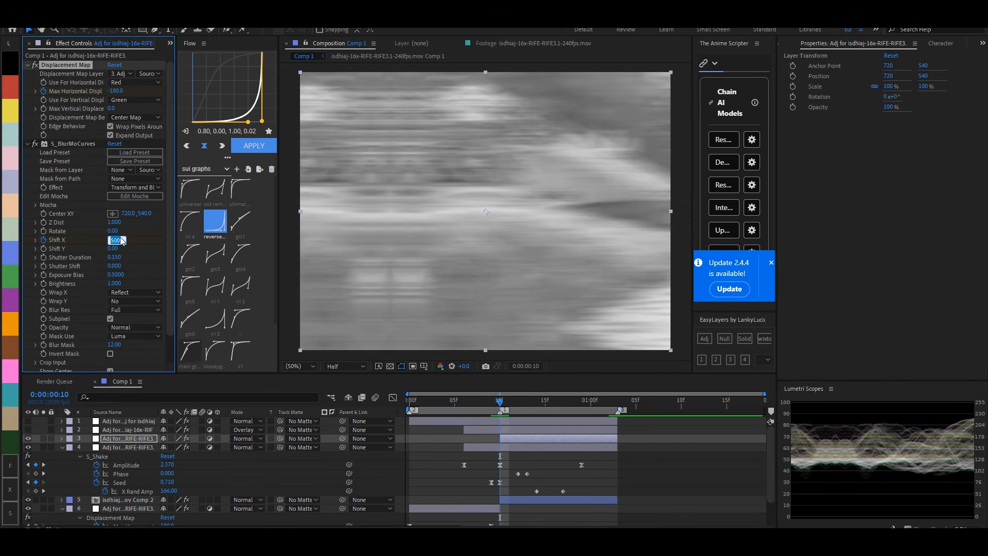
# - On the second clip's displacement adjustment layer, set S_BlurMoCurves Shift X to -500 at frame 10 and -200 at frame 11
pyautogui.press('Return')
pyautogui.press('pagedown')
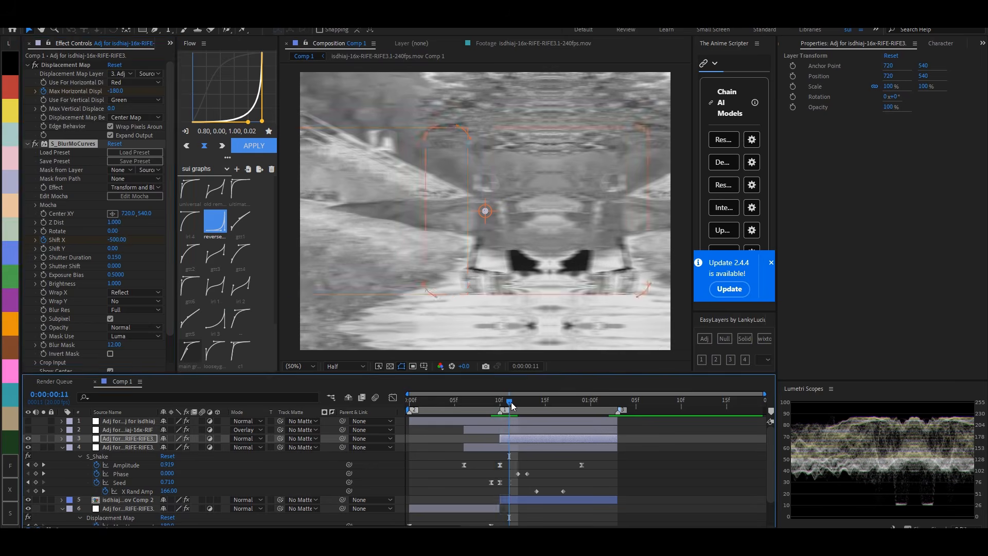
pyautogui.click(118, 240)
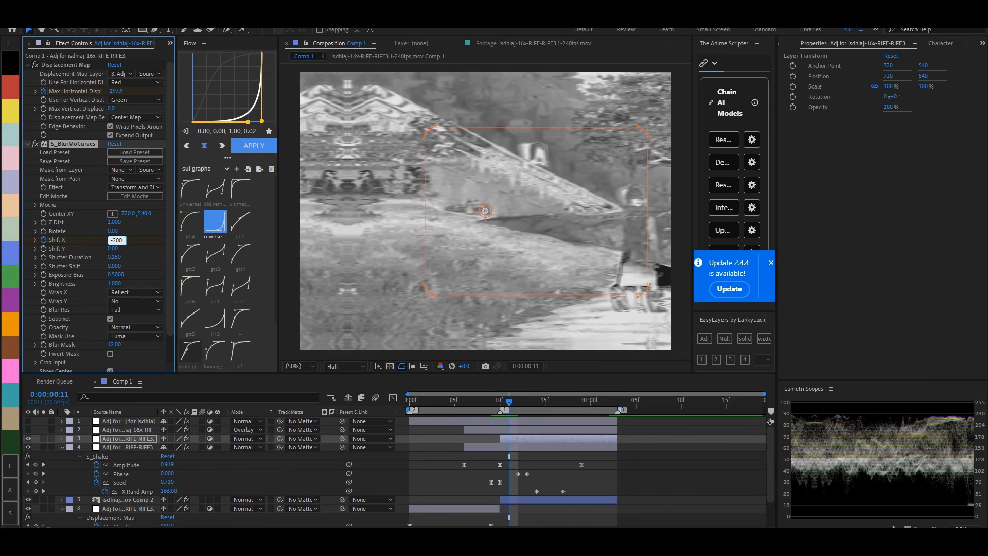
pyautogui.press('Return')
# - Apply the universal curve (0.07, 0.77, 0.15, 0.94) to the second clip adjustment layer's Max Horizontal Displacement and Shift X keyframes
pyautogui.press('u')
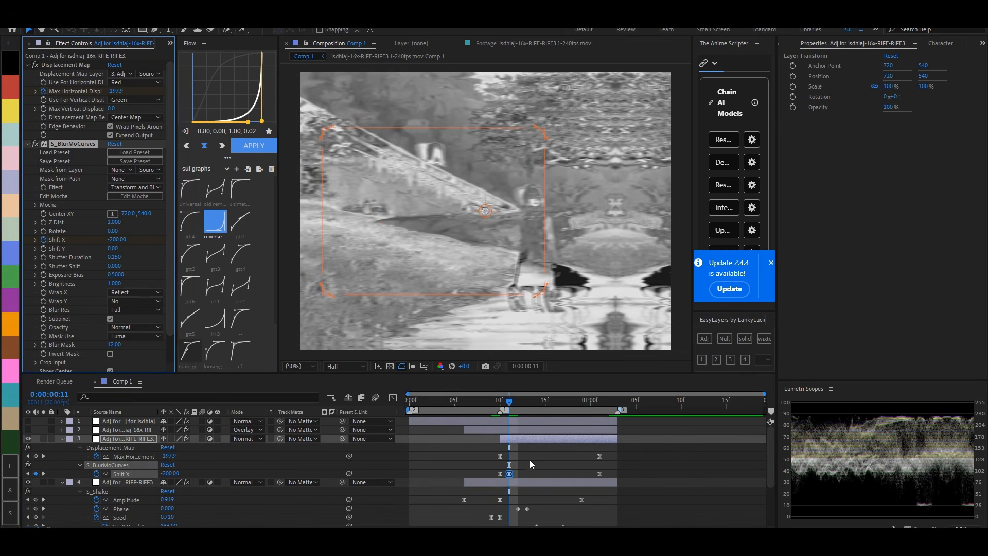
pyautogui.scroll(-2, 529, 459)
pyautogui.moveTo(609, 429); pyautogui.dragTo(444, 444)
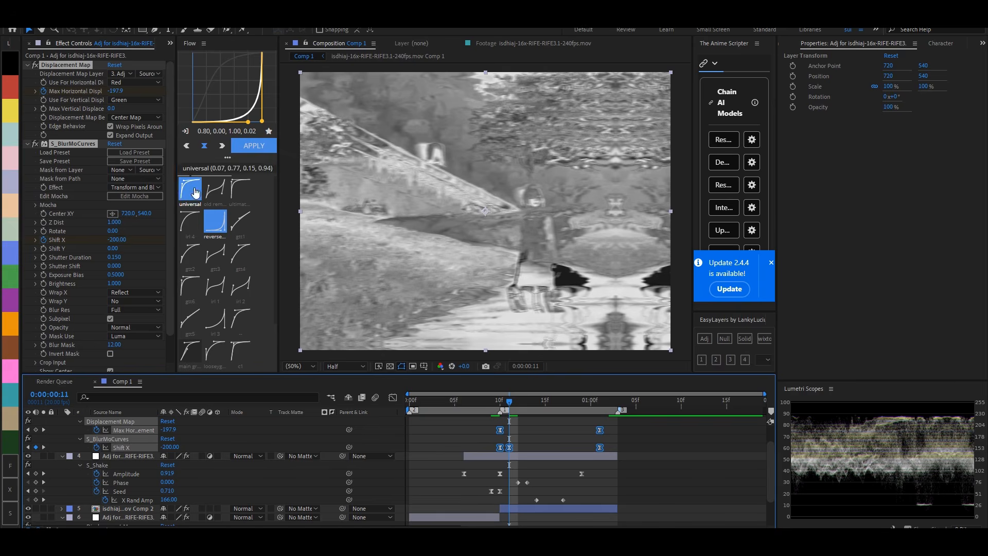
pyautogui.click(190, 192)
# - Set the S_Shake adjustment layer's Seed to 0.930 at frame 10
pyautogui.click(499, 401)
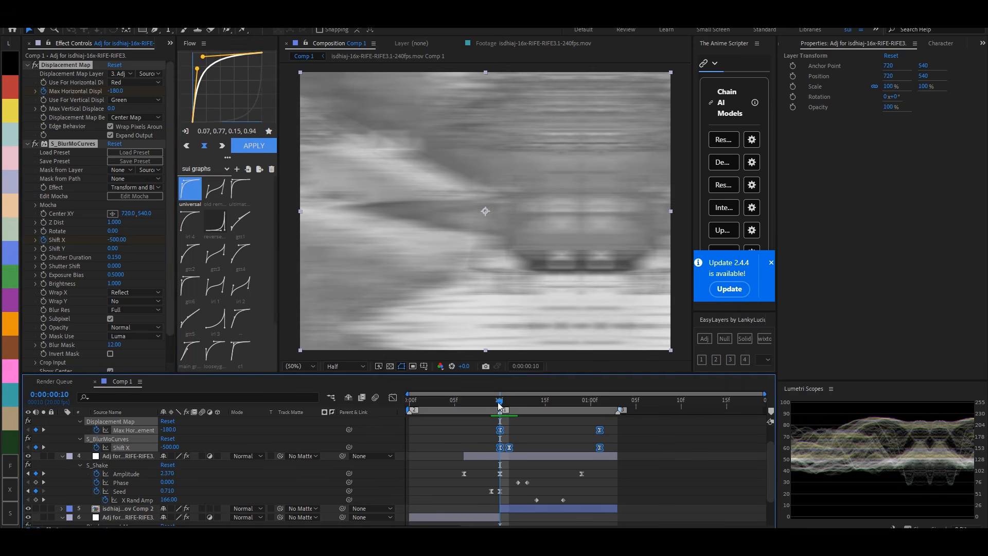
pyautogui.click(515, 496)
pyautogui.click(512, 457)
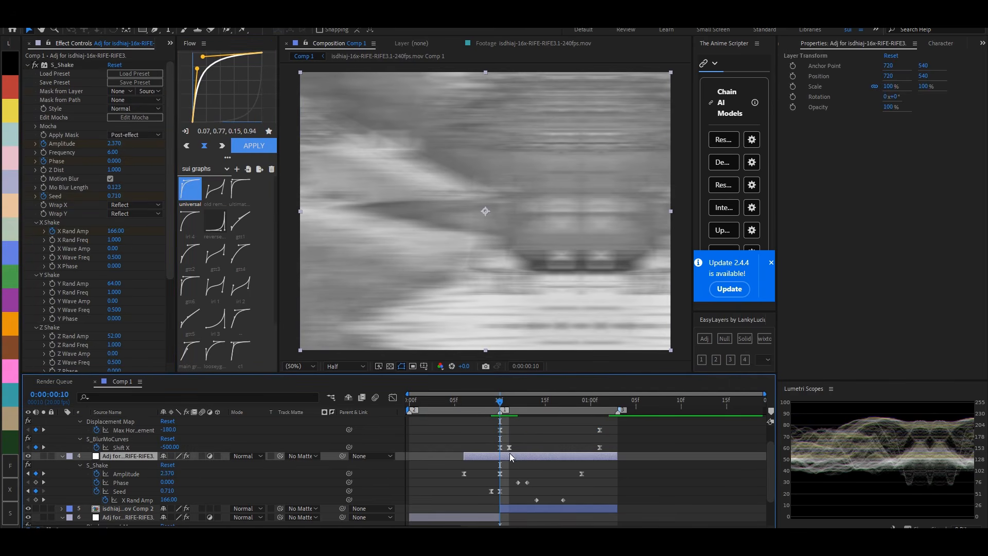
pyautogui.moveTo(119, 196); pyautogui.dragTo(125, 196)
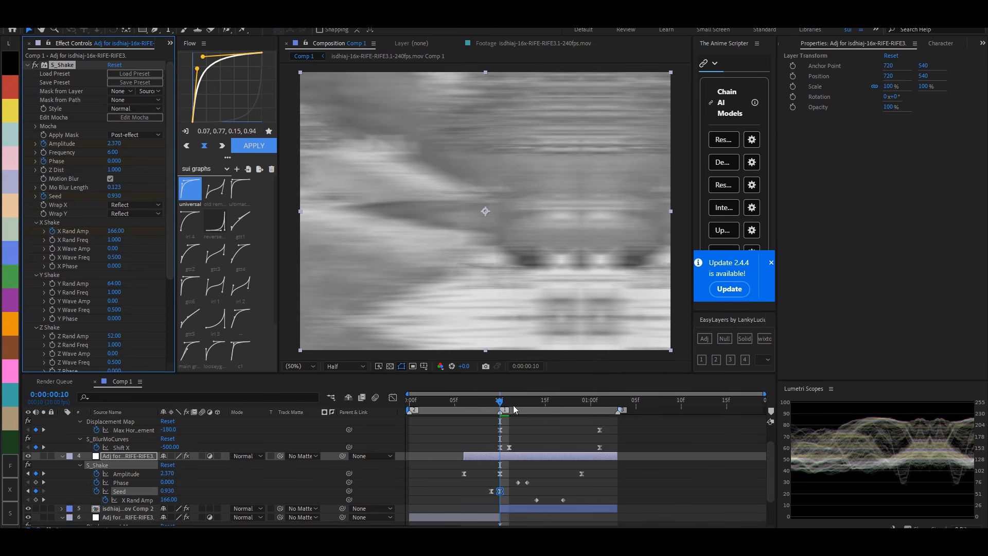
# - Play and scrub through the transition from the first frame to check its motion, collapsing the layers' keyframe rows
pyautogui.moveTo(508, 401); pyautogui.dragTo(565, 397)
pyautogui.press('Home')
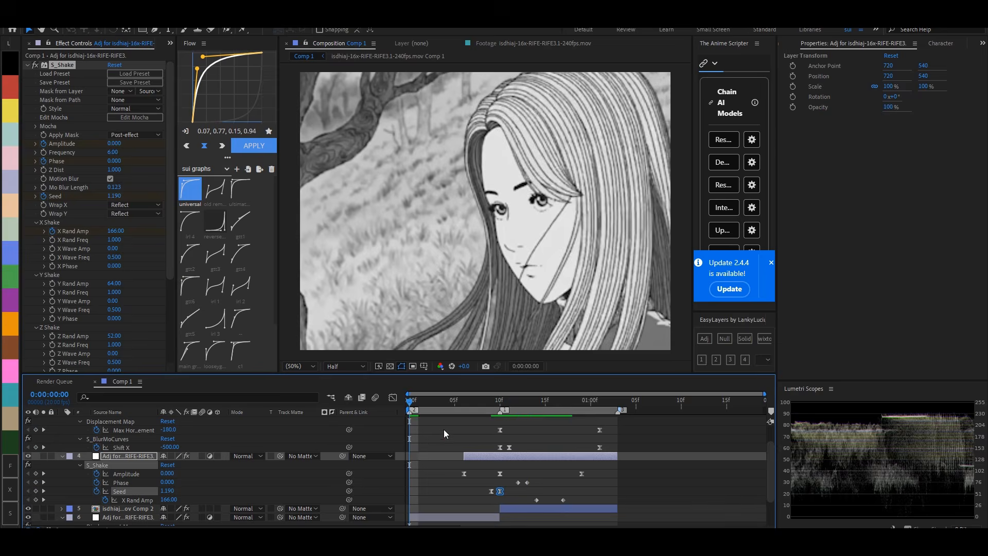
pyautogui.click(445, 434)
pyautogui.press('space')
pyautogui.scroll(3, 445, 434)
pyautogui.press('u')
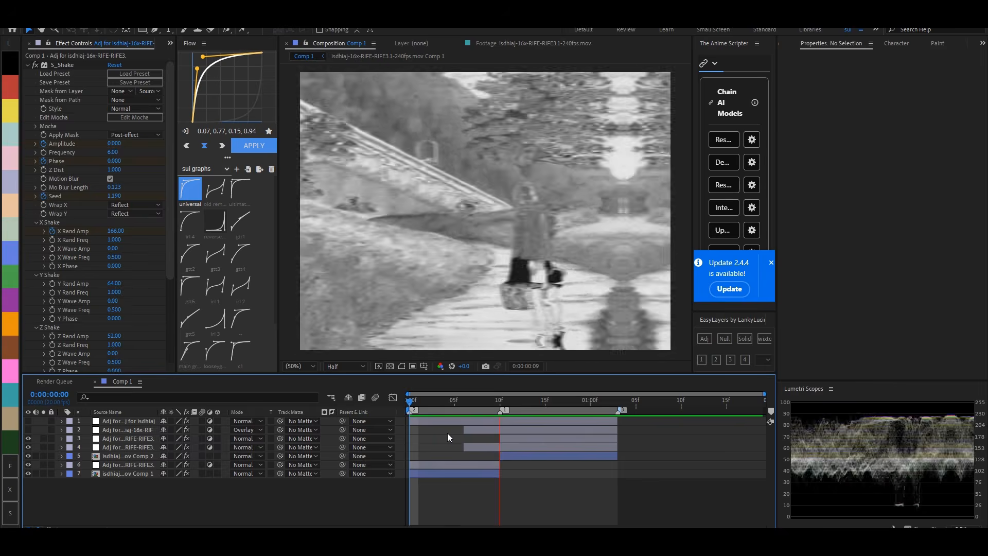
pyautogui.press('space')
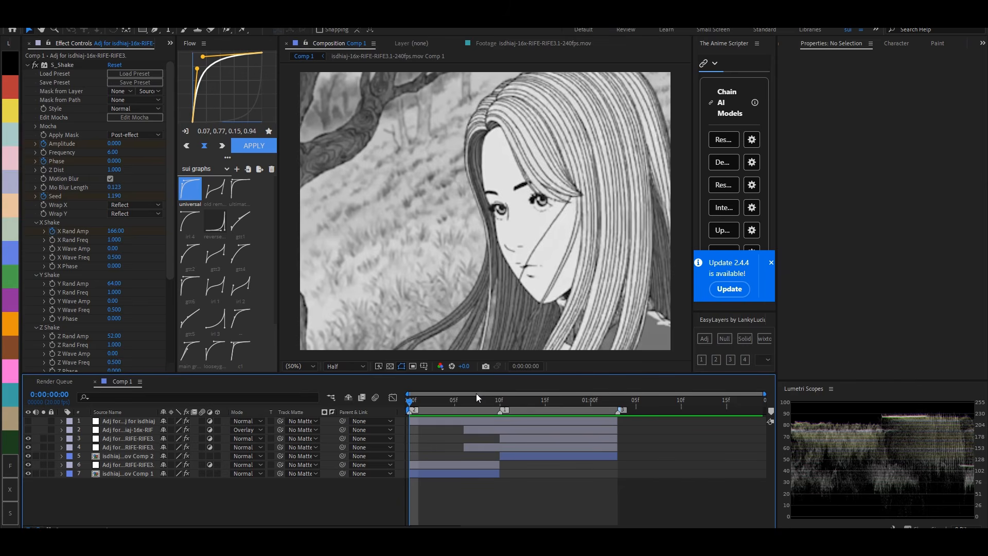
pyautogui.moveTo(477, 396); pyautogui.dragTo(446, 406)
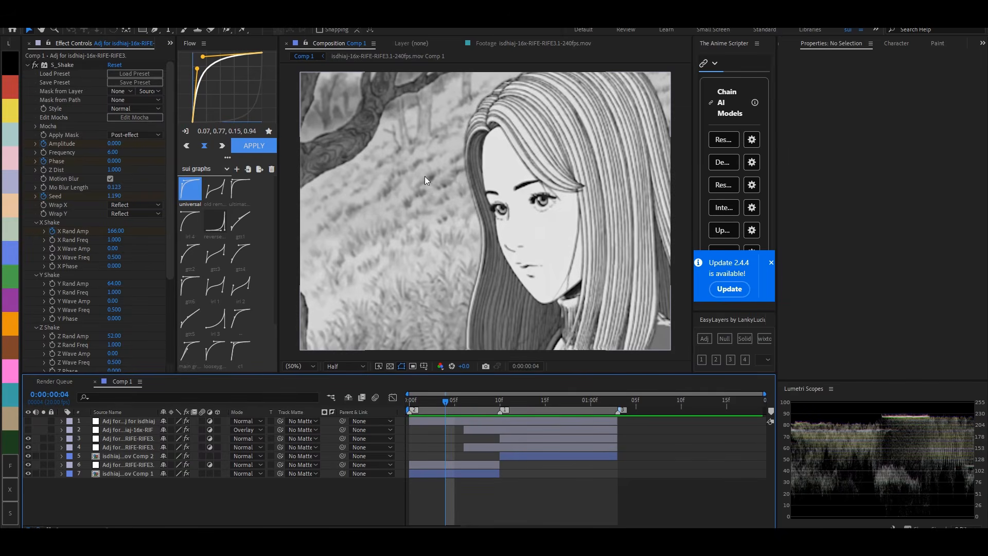
# - Undo the recent Displacement Map, S_BlurMoCurves and S_Shake value changes on both clips' adjustment layers
pyautogui.click(484, 405)
pyautogui.hotkey('ctrl', 'z')
pyautogui.hotkey('ctrl', 'z')
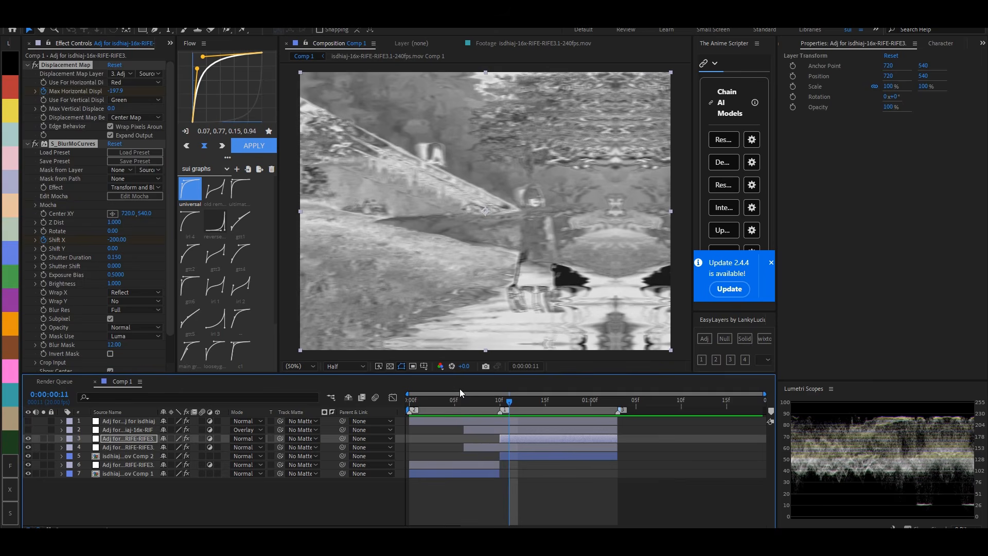
pyautogui.hotkey('ctrl', 'z')
pyautogui.hotkey('ctrl', 'z')
pyautogui.hotkey('ctrl', 'z')
pyautogui.hotkey('ctrl', 'z')
pyautogui.hotkey('ctrl', 'z')
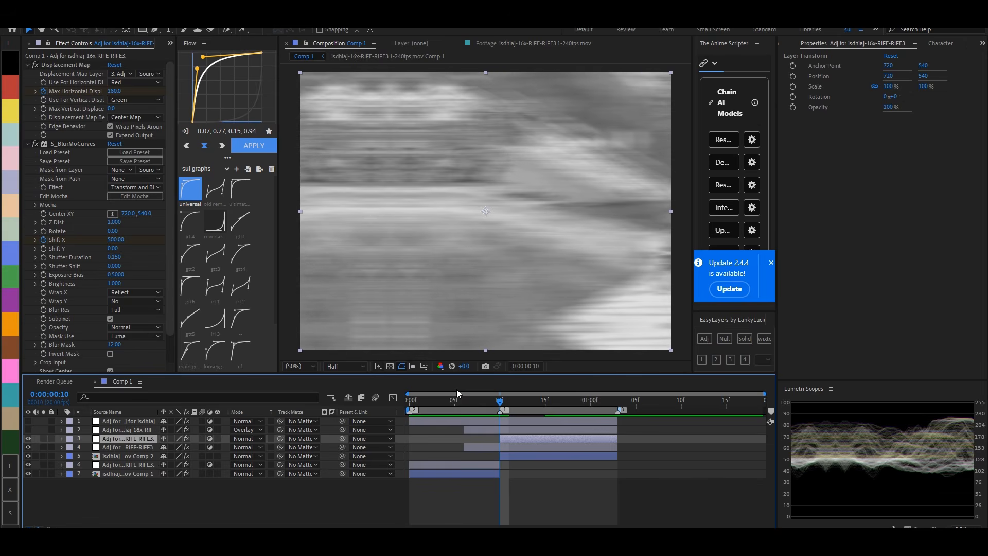
pyautogui.hotkey('ctrl', 'z')
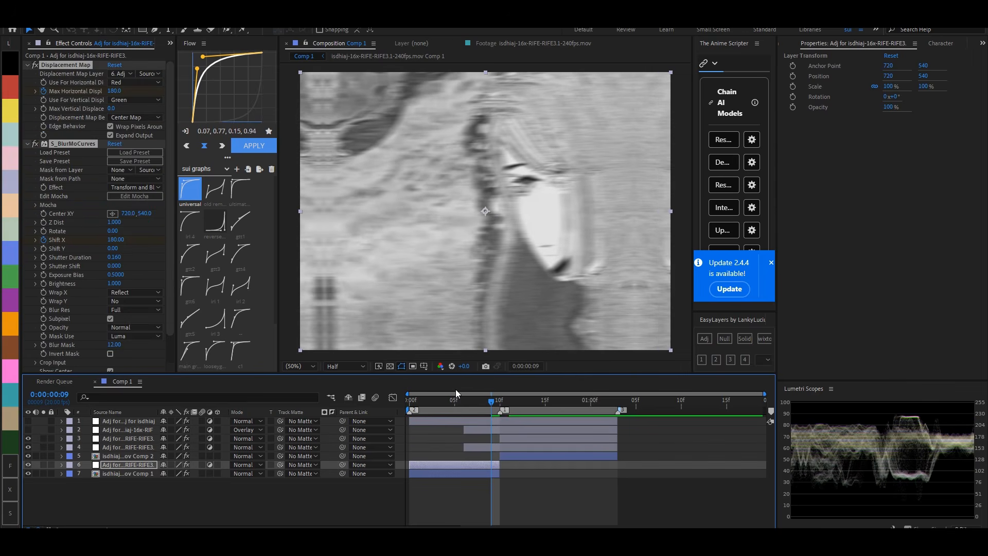
pyautogui.hotkey('ctrl', 'z')
pyautogui.hotkey('ctrl', 'z')
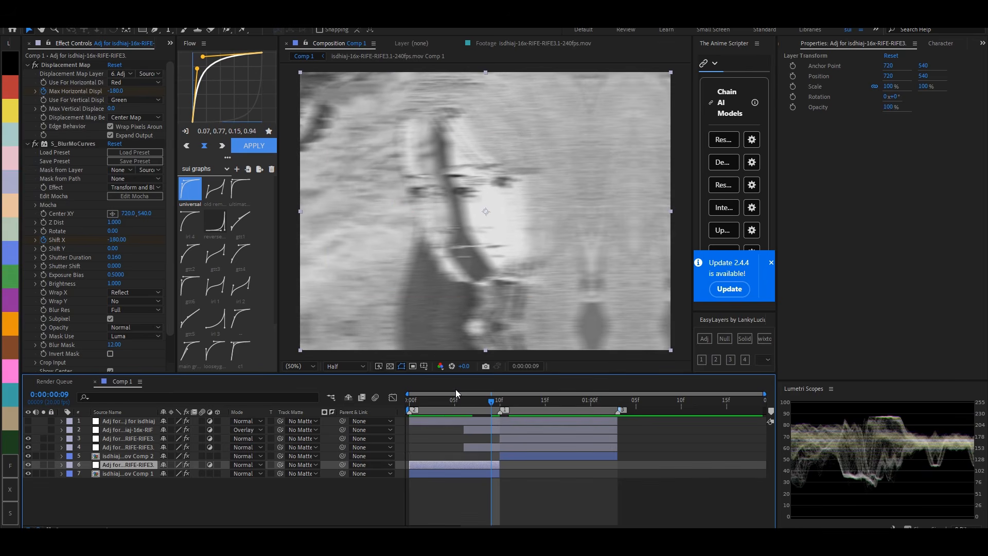
# - Preview the restored transition and return to the first frame
pyautogui.click(419, 401)
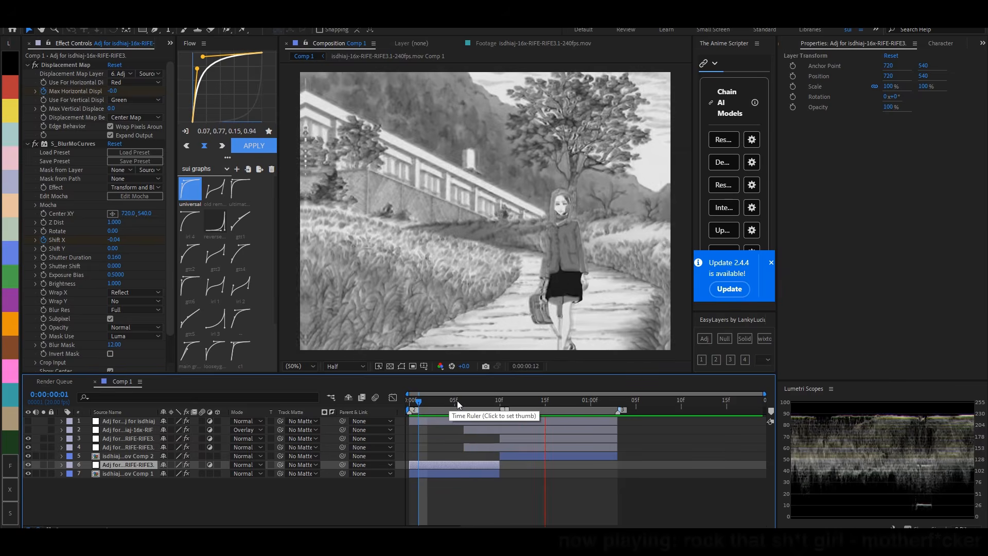
pyautogui.click(458, 401)
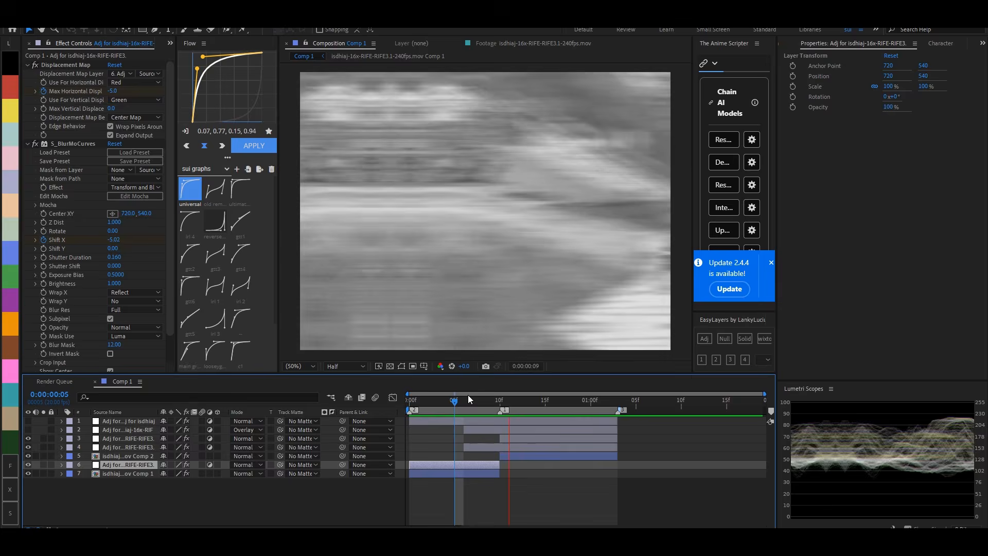
pyautogui.click(468, 395)
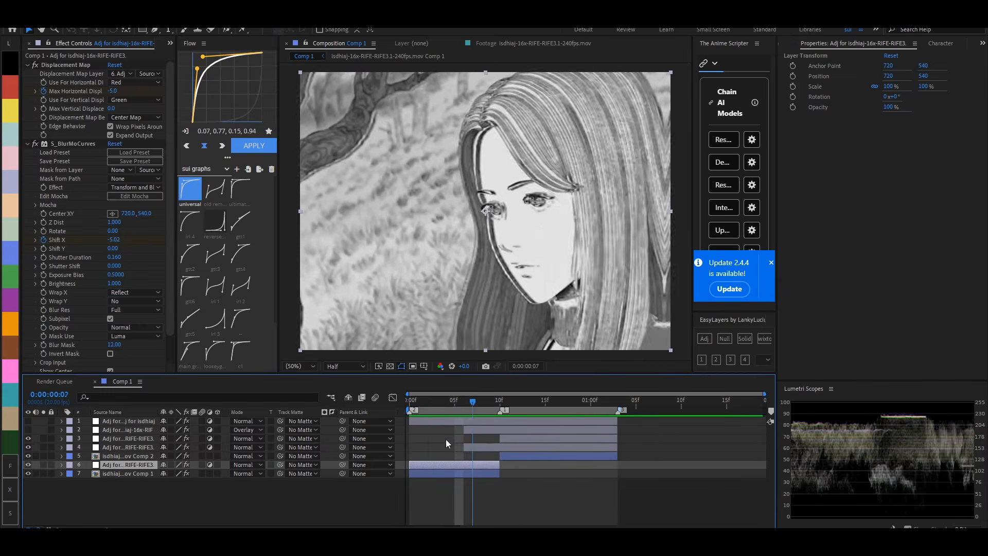
pyautogui.click(477, 422)
pyautogui.press('Home')
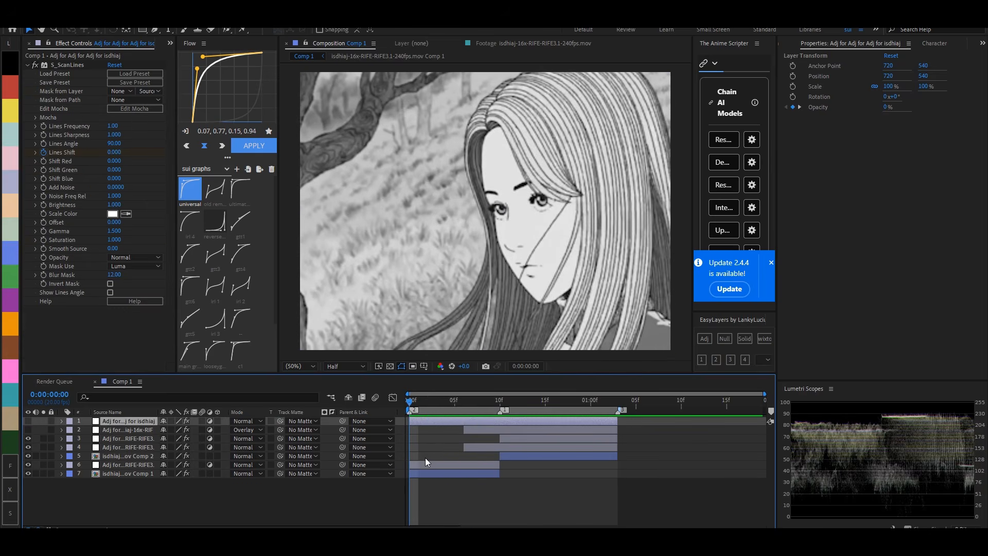
# - On the first clip's adjustment layer at frame 0, remove the Max Horizontal Displacement and Shift X keyframes and start keyframing Max Vertical Displacement and Shift Y
pyautogui.click(431, 464)
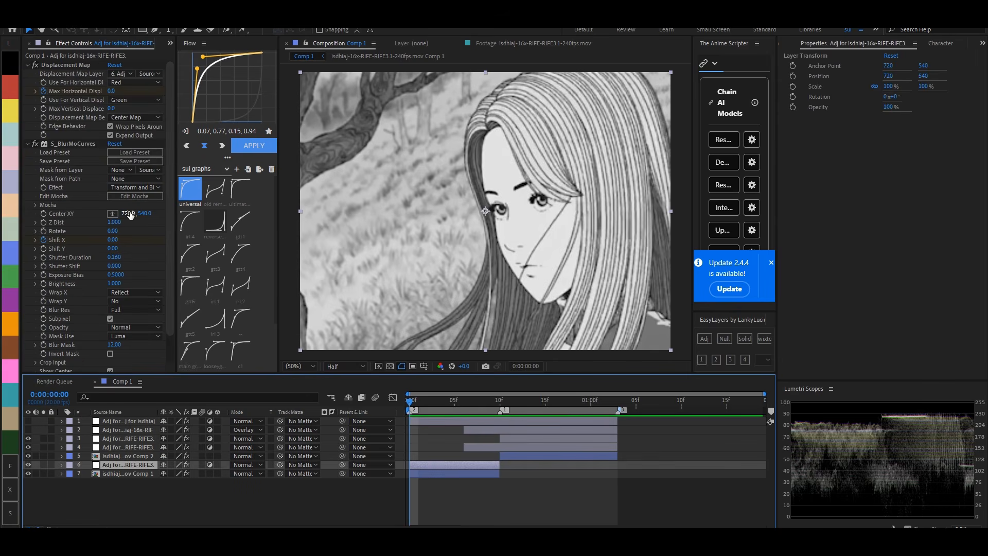
pyautogui.click(44, 108)
pyautogui.click(43, 241)
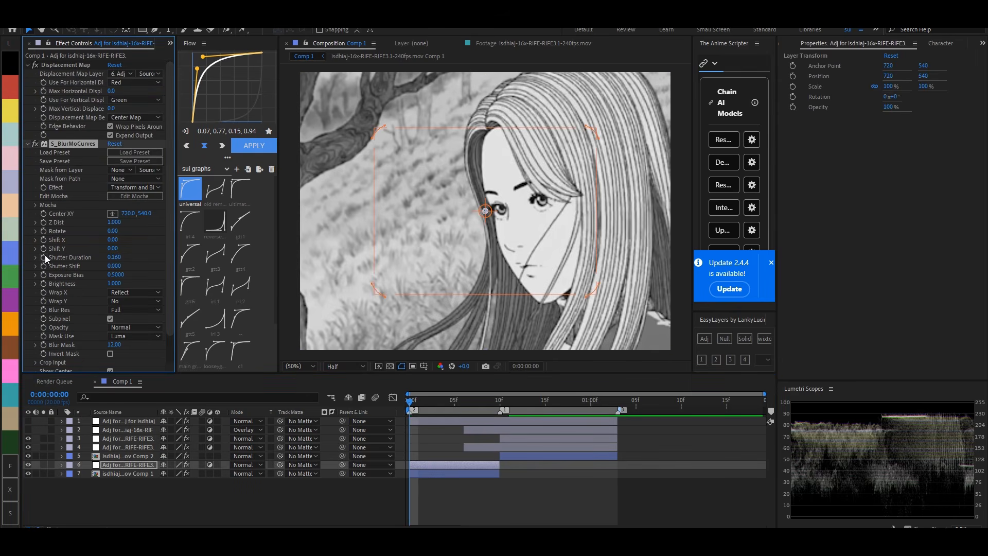
pyautogui.click(43, 248)
pyautogui.click(42, 109)
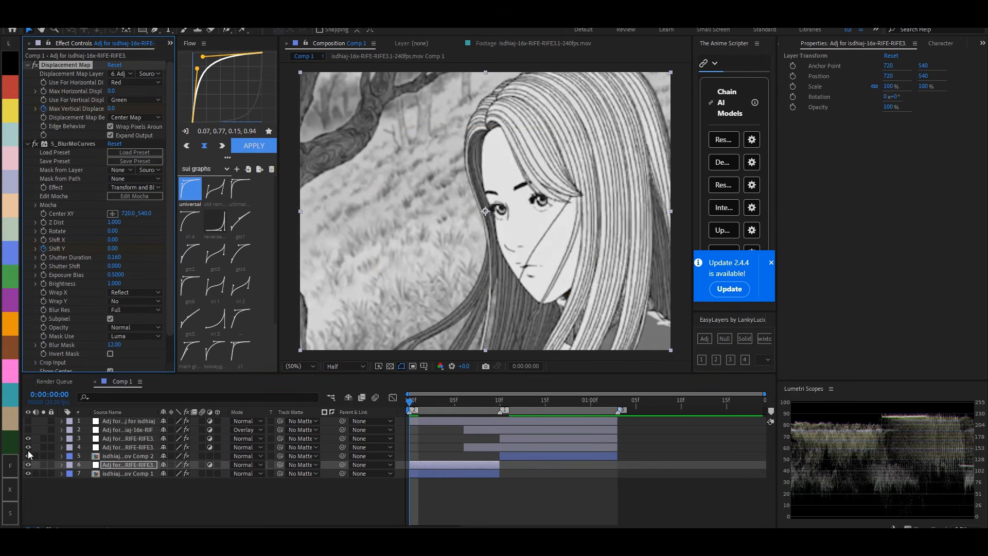
# - Hide layers 3 and 4, and set the first clip adjustment layer's Max Vertical Displacement to 180 at frame 9
pyautogui.moveTo(28, 447); pyautogui.dragTo(29, 438)
pyautogui.click(493, 401)
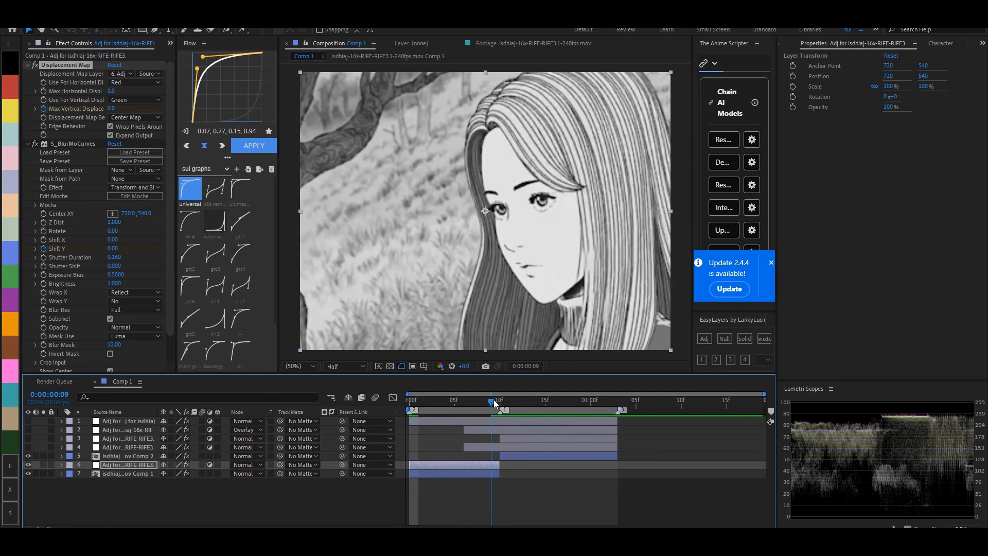
pyautogui.moveTo(112, 109)
pyautogui.mouseDown()
pyautogui.moveTo(103, 96)
pyautogui.moveTo(128, 108)
pyautogui.mouseUp()
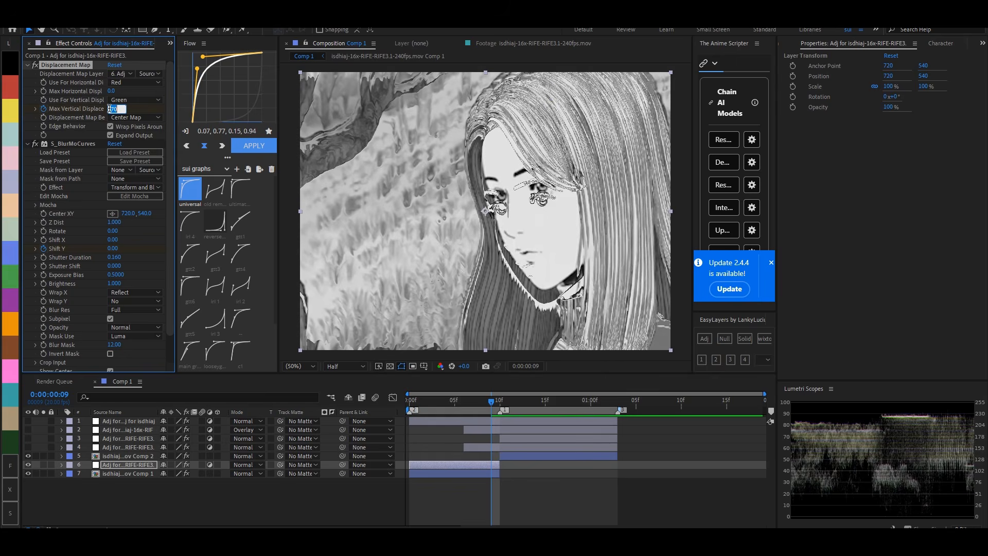
pyautogui.press('Return')
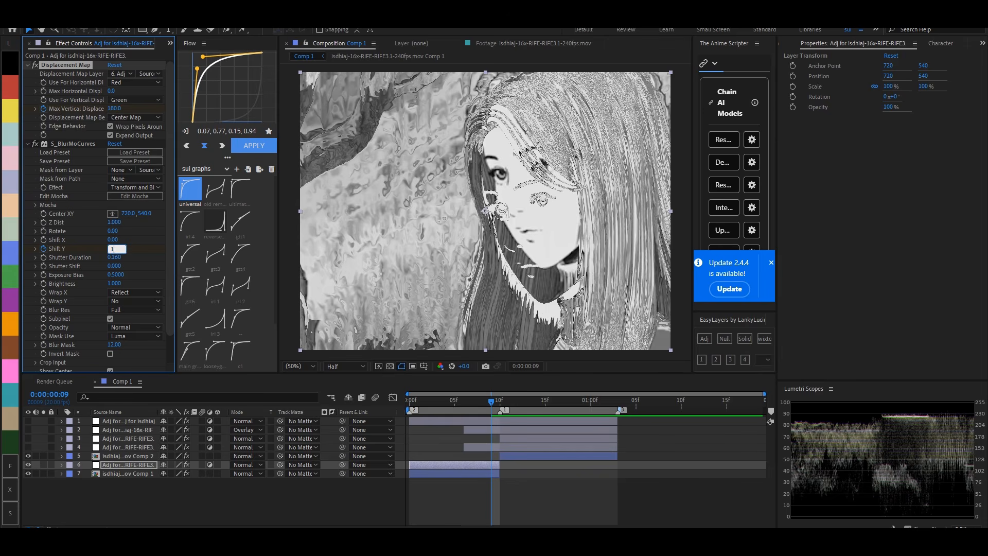
# - Set S_BlurMoCurves Shift Y to -180 at frame 9 on the first clip's adjustment layer
pyautogui.press('Return')
pyautogui.click(110, 249)
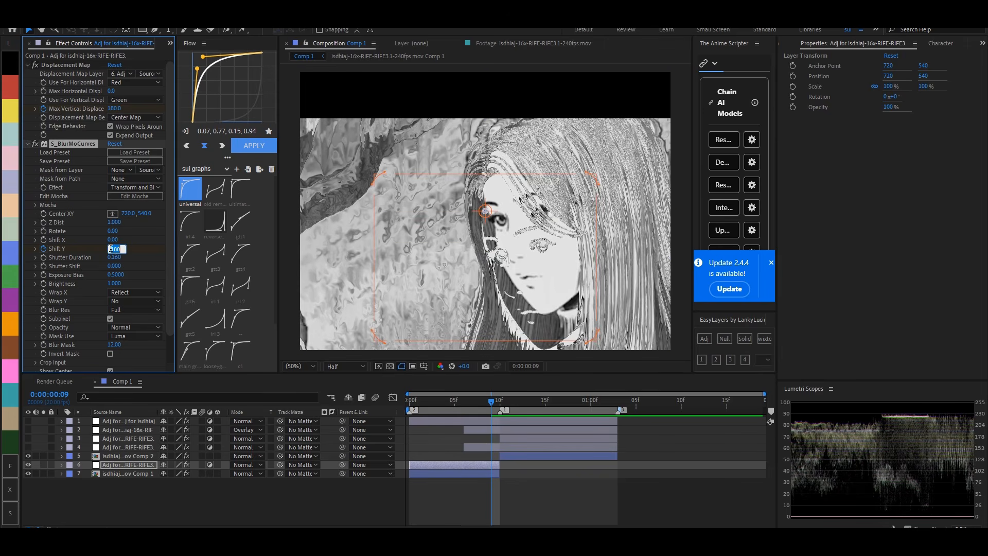
pyautogui.press('Return')
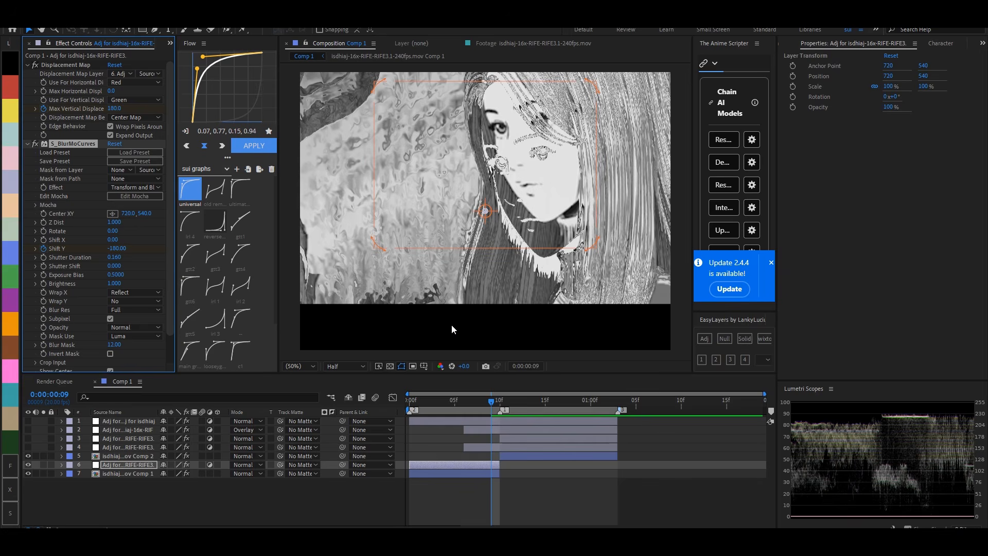
pyautogui.write('-180')
pyautogui.press('Return')
pyautogui.hotkey('ctrl', 'z')
# - Apply the reverse curve (0.80, 0.00, 1.00, 0.02) to the first clip adjustment layer's Max Vertical Displacement and Shift Y keyframes
pyautogui.press('u')
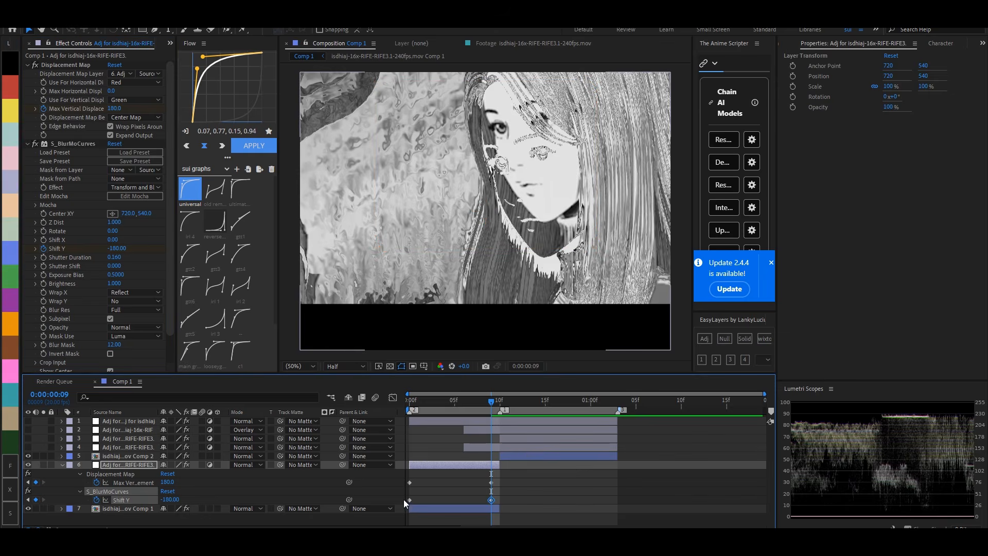
pyautogui.click(216, 221)
pyautogui.click(258, 151)
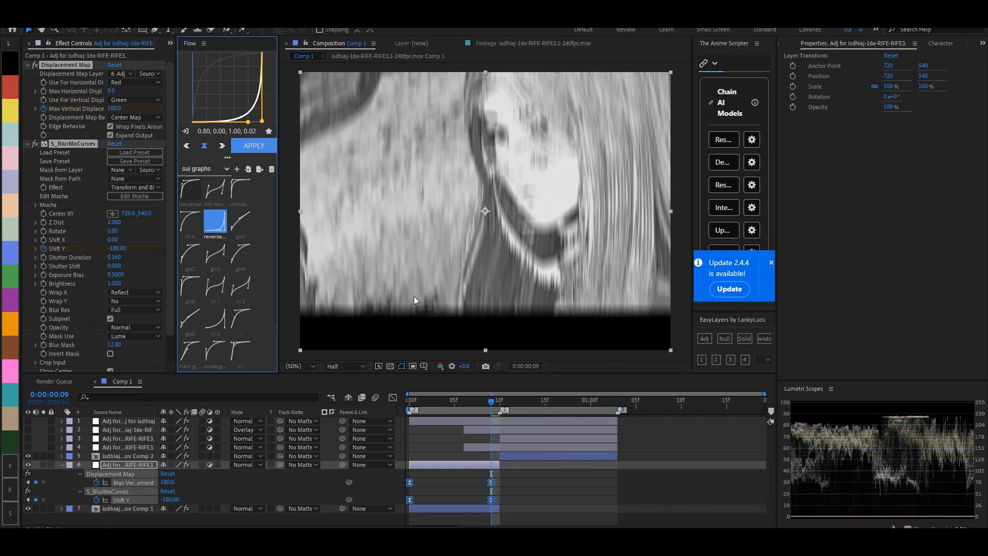
# - On the second clip's displacement adjustment layer at frame 10, reset Max Horizontal Displacement to 0 without keyframes and start keyframing Max Vertical Displacement
pyautogui.click(496, 400)
pyautogui.click(511, 447)
pyautogui.click(511, 438)
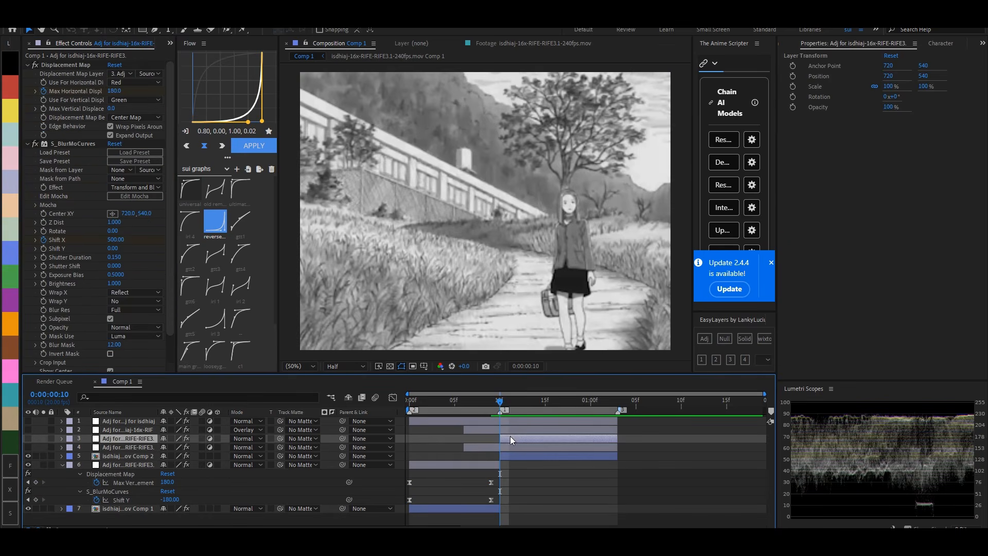
pyautogui.click(114, 91)
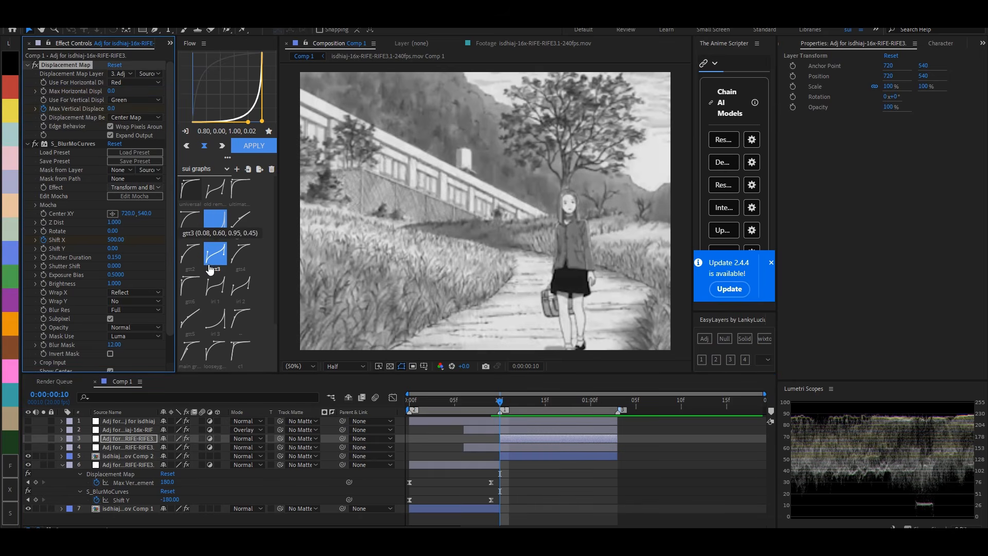
# - Reveal the second clip adjustment layer's keyframes, compare the first clip's values, and set Max Vertical Displacement to -180 at frame 10
pyautogui.press('u')
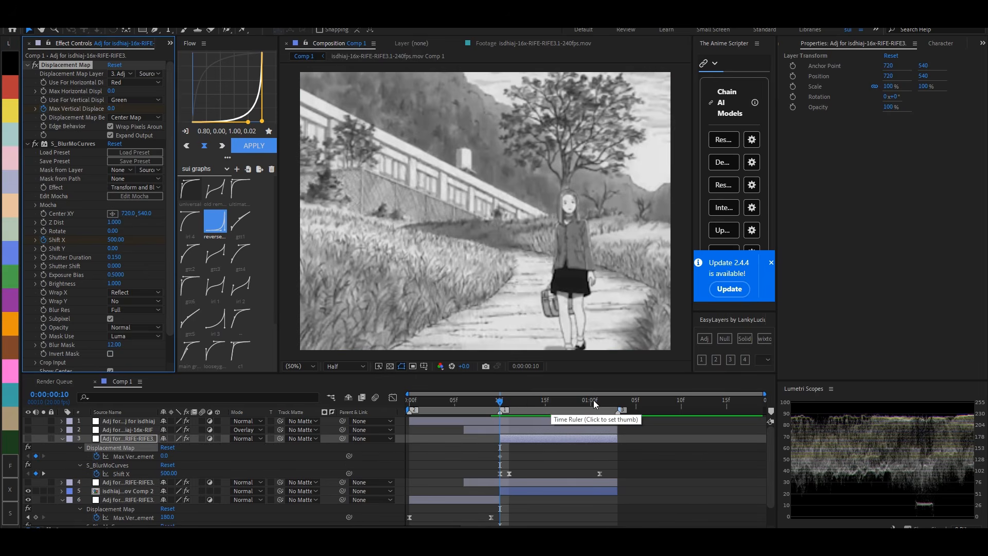
pyautogui.scroll(-1, 486, 468)
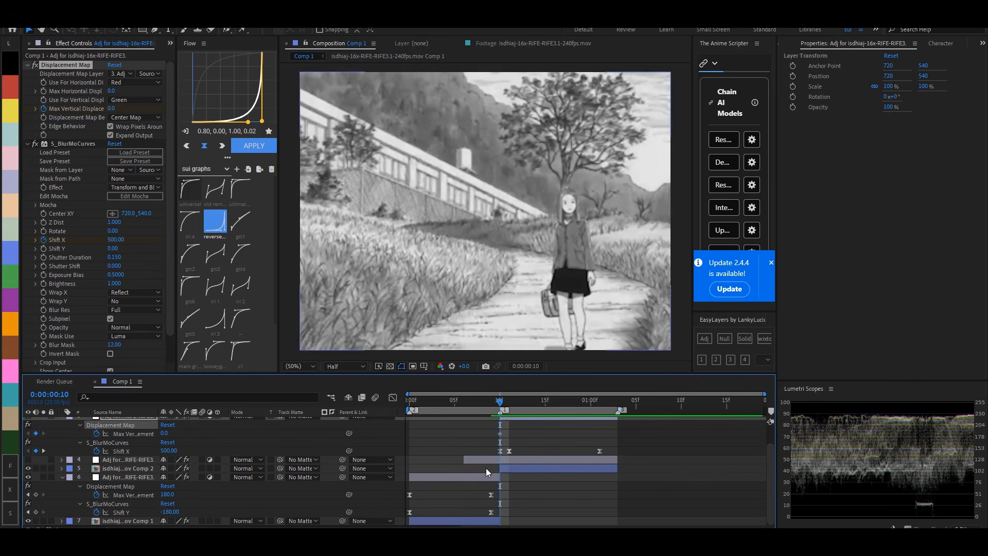
pyautogui.click(484, 478)
pyautogui.scroll(1, 484, 477)
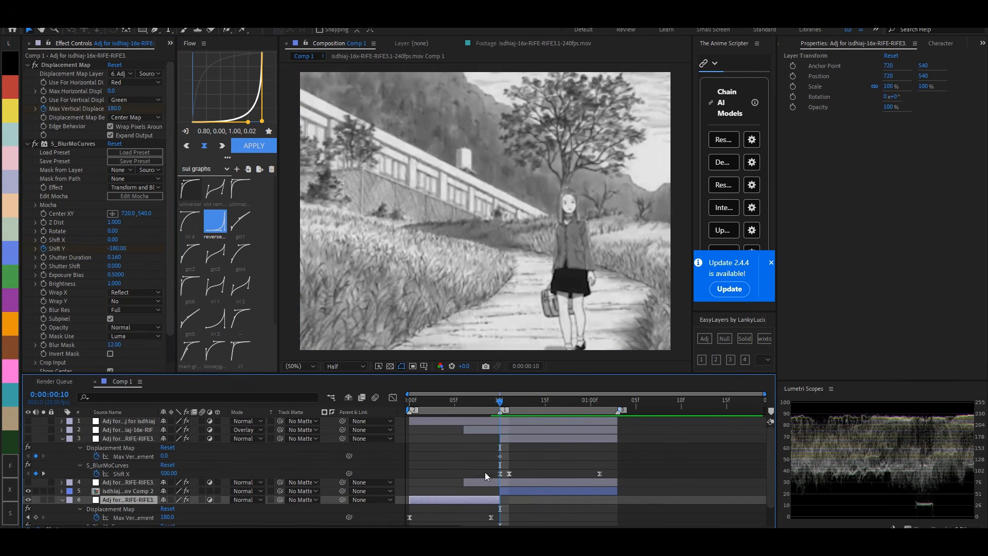
pyautogui.click(522, 438)
pyautogui.click(111, 109)
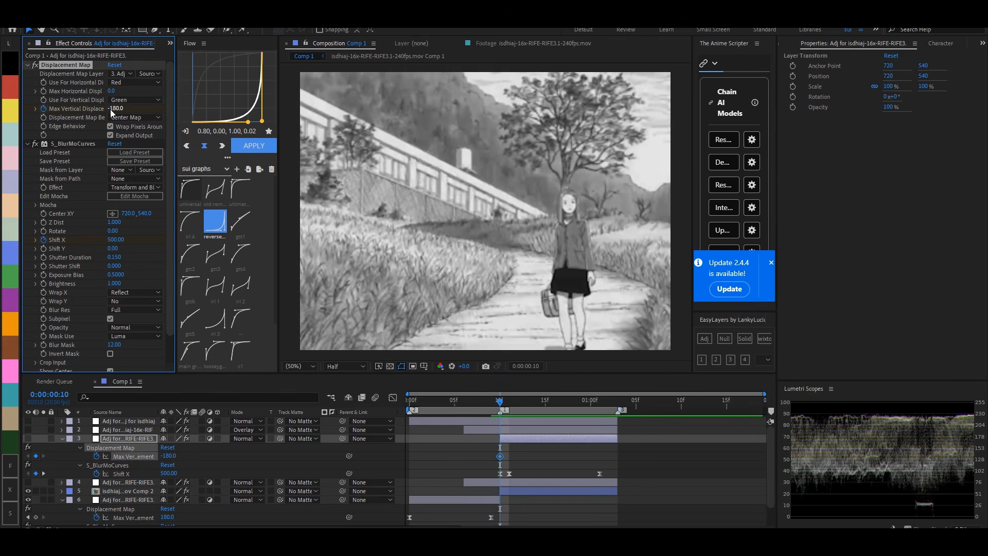
# - Set Max Vertical Displacement to 0 near the second clip adjustment layer's end, shift that keyframe one frame earlier, and return to frame 10
pyautogui.press('o')
pyautogui.press('Return')
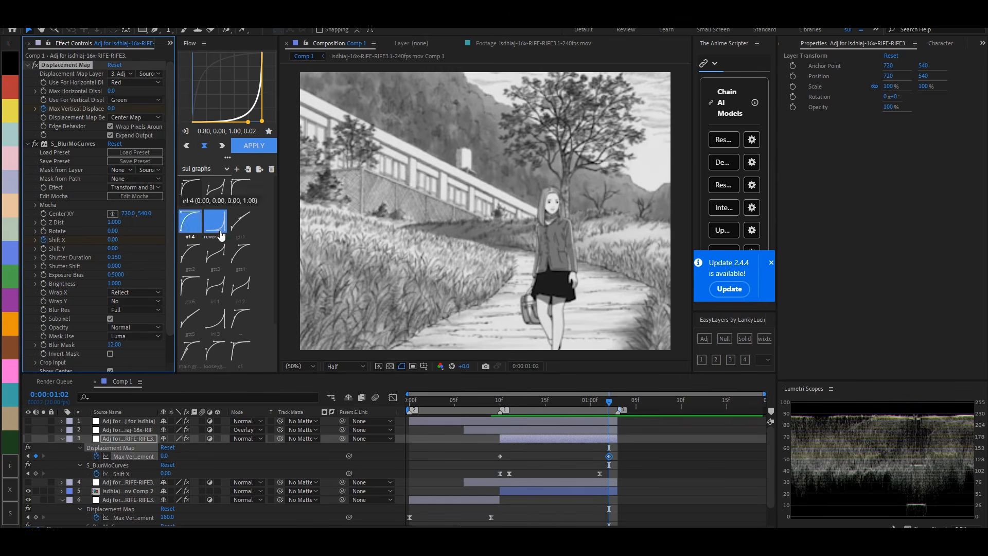
pyautogui.moveTo(610, 457); pyautogui.dragTo(601, 457)
pyautogui.click(504, 405)
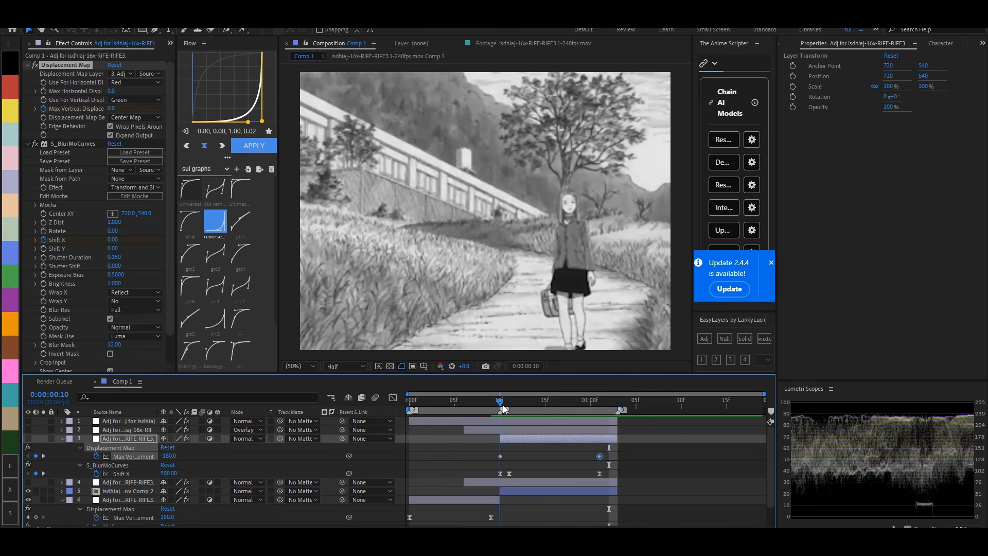
# - Remove the S_BlurMoCurves Shift X keyframes, reset Shift X to 0, show the layer, and keyframe Shift Y at 500 on frame 10
pyautogui.click(44, 240)
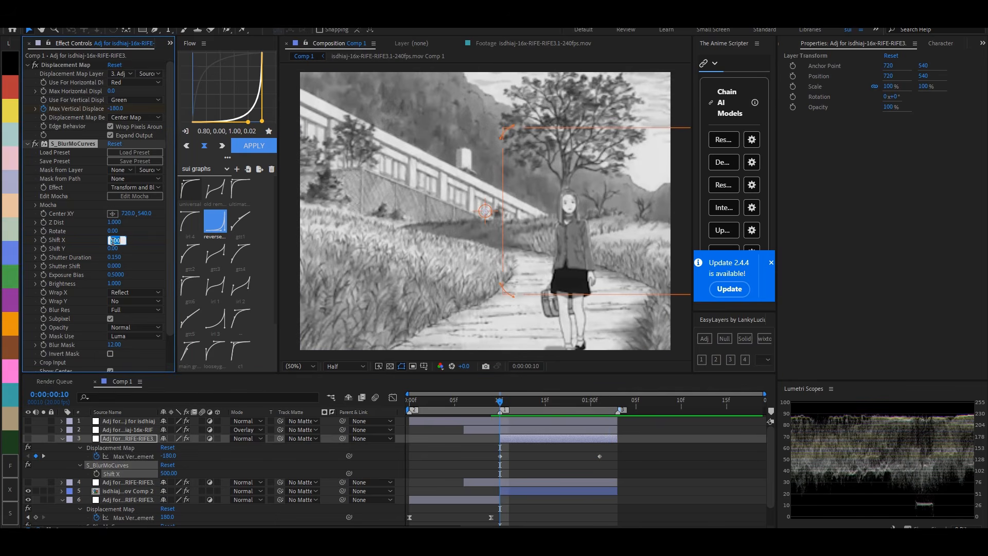
pyautogui.click(44, 249)
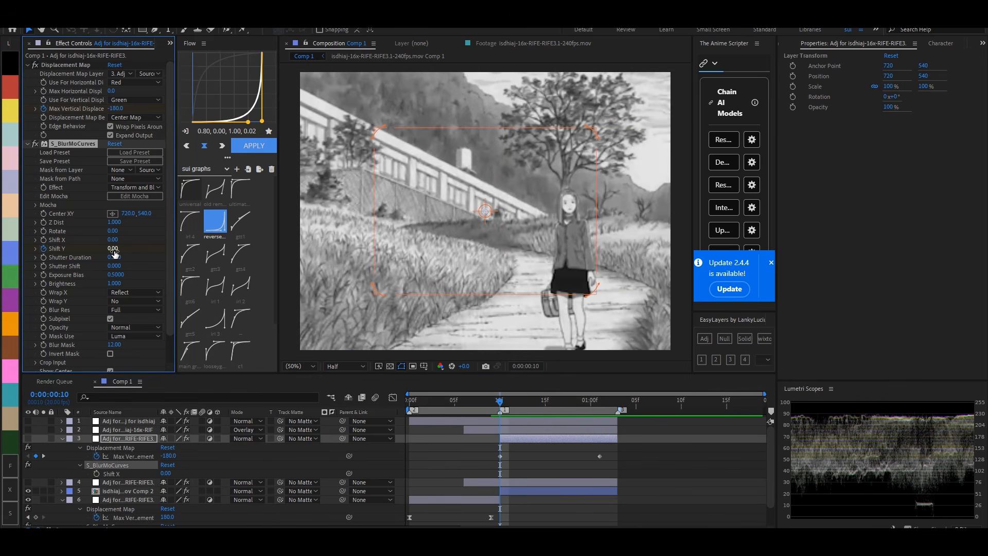
pyautogui.click(29, 438)
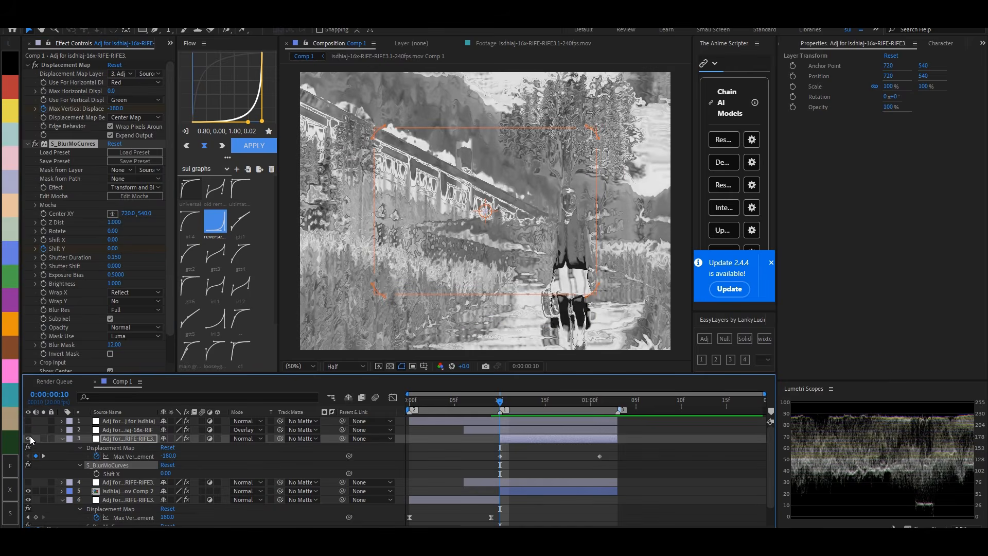
pyautogui.click(112, 249)
pyautogui.write('180')
pyautogui.press('Return')
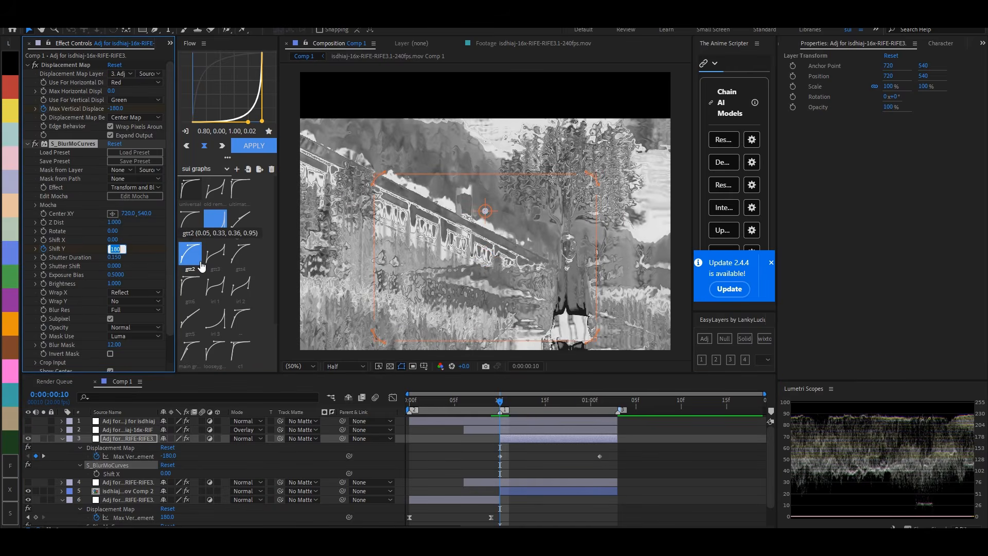
pyautogui.press('Return')
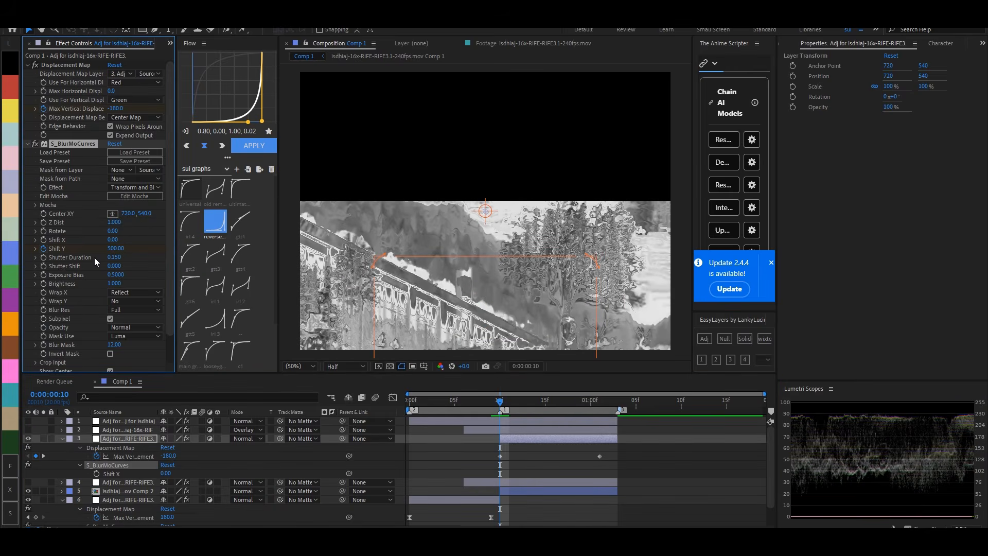
# - Keyframe S_BlurMoCurves Shift Y to 200 at frame 11 and 0 at the layer's last frame
pyautogui.moveTo(503, 402)
pyautogui.mouseDown()
pyautogui.moveTo(491, 403)
pyautogui.moveTo(509, 403)
pyautogui.mouseUp()
pyautogui.click(117, 248)
pyautogui.write('20')
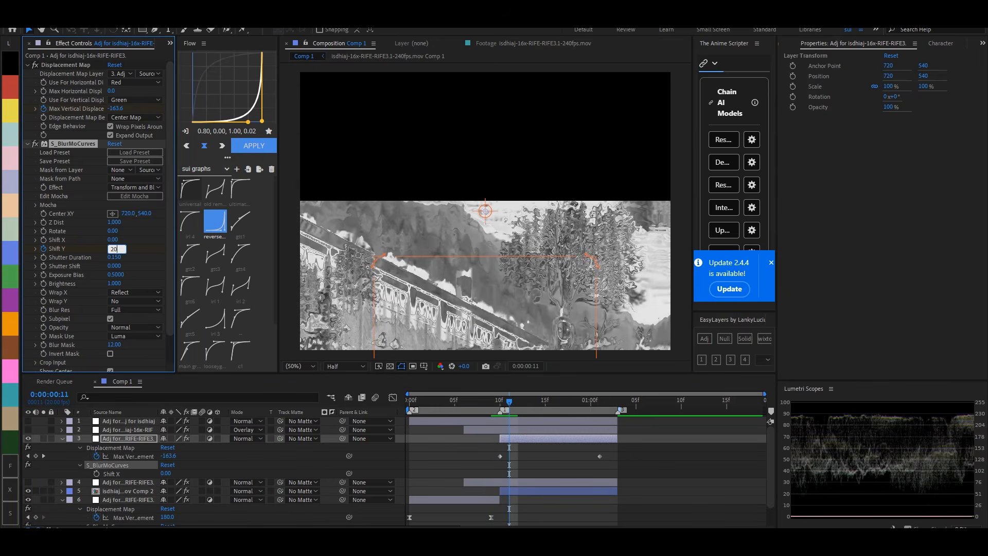
pyautogui.write('0')
pyautogui.press('Return')
pyautogui.press('o')
pyautogui.click(119, 248)
pyautogui.write('0')
pyautogui.press('Return')
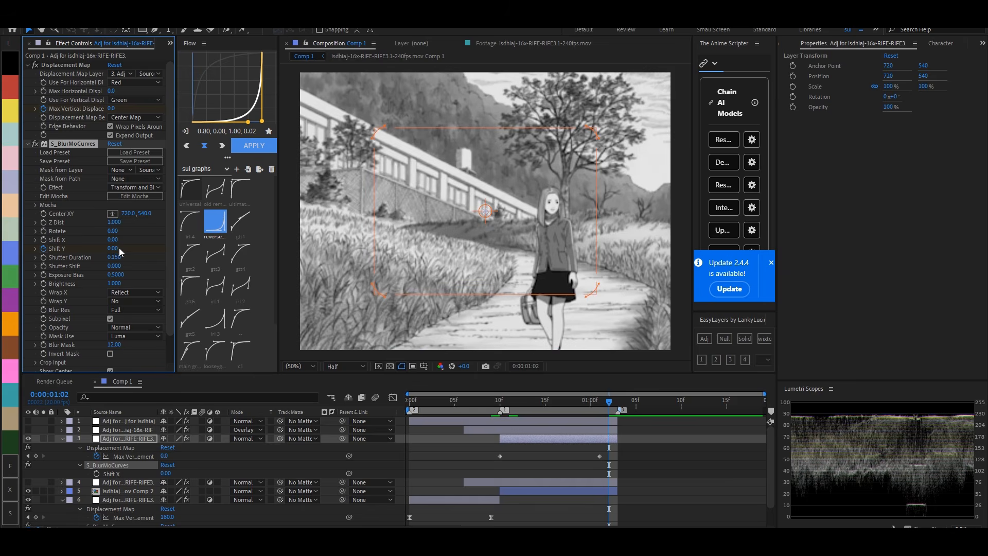
# - Apply the universal curve (0.07, 0.77, 0.15, 0.94) to the second clip adjustment layer's Max Vertical Displacement and Shift Y keyframes, then collapse its properties
pyautogui.press('u')
pyautogui.press('u')
pyautogui.press('u')
pyautogui.scroll(-1, 612, 448)
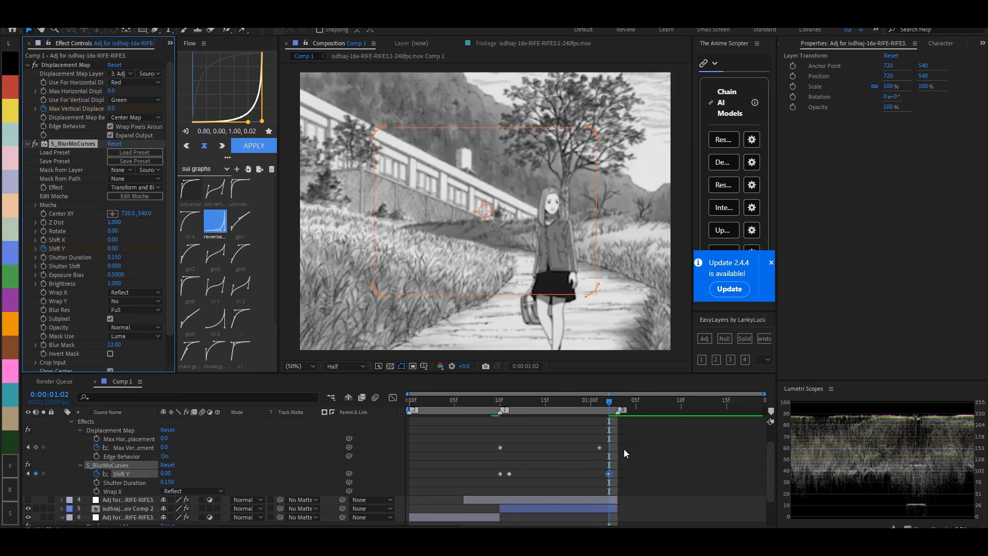
pyautogui.moveTo(625, 441); pyautogui.dragTo(484, 476)
pyautogui.click(194, 194)
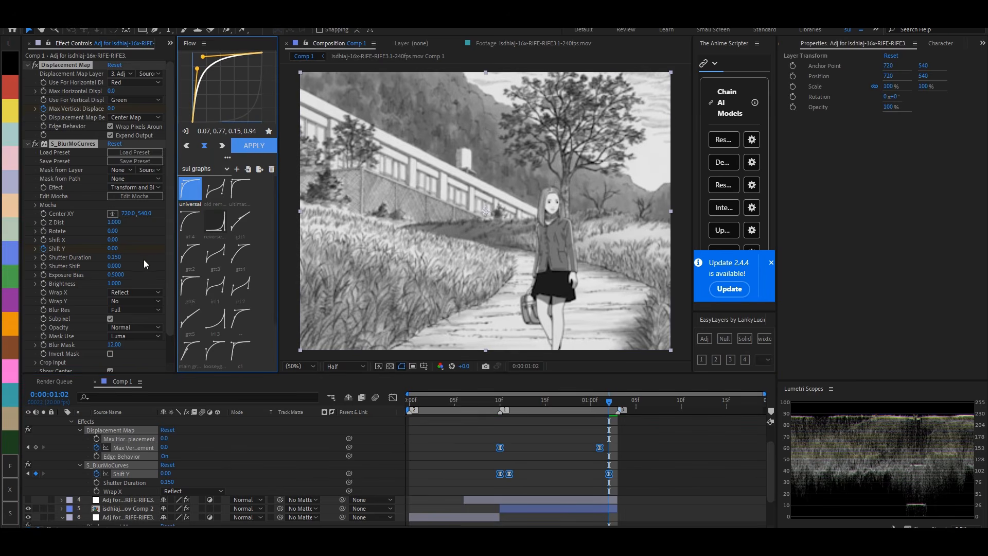
pyautogui.click(508, 401)
pyautogui.moveTo(505, 406); pyautogui.dragTo(501, 411)
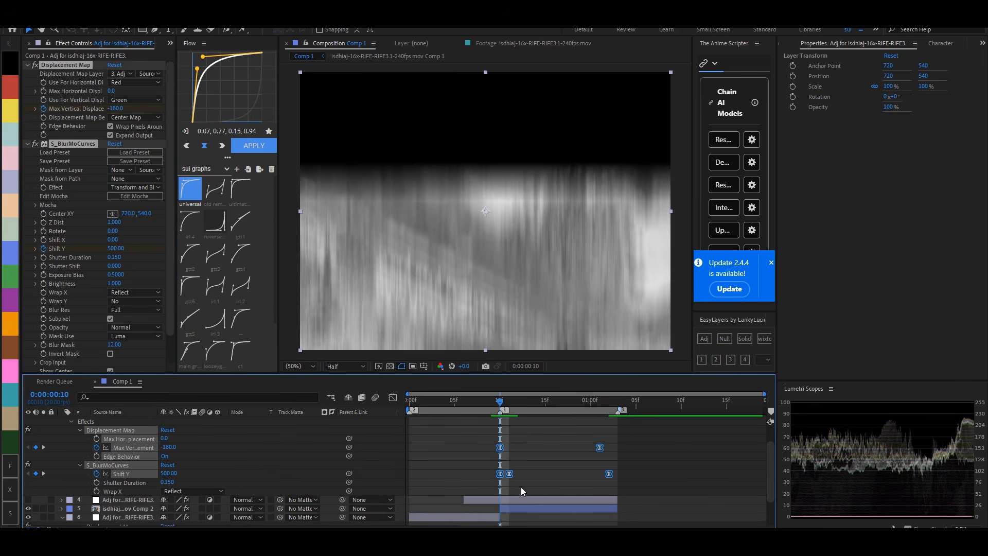
pyautogui.click(527, 481)
pyautogui.press('u')
pyautogui.press('u')
# - Set the S_ScanLines Lines Angle to 0 on the topmost adjustment layer
pyautogui.click(510, 421)
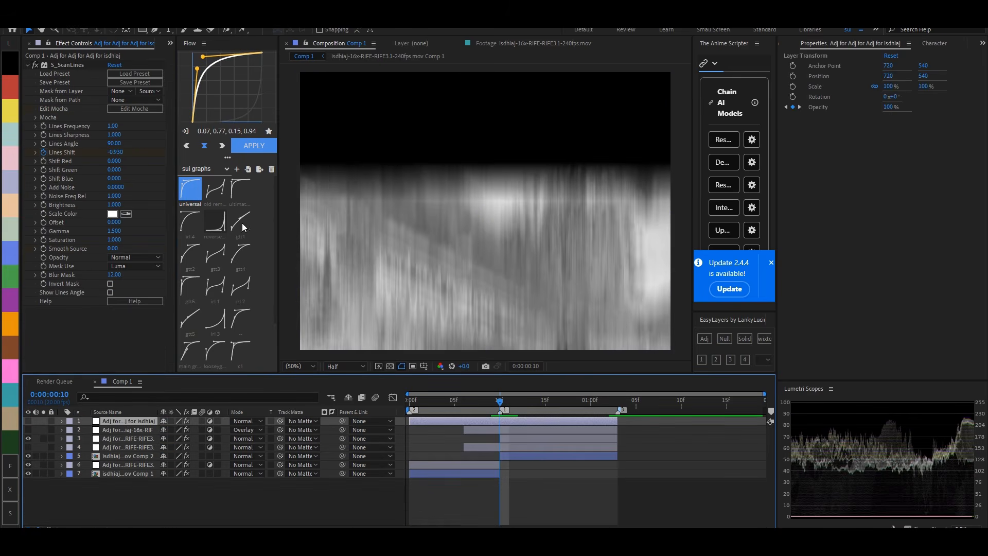
pyautogui.click(114, 144)
pyautogui.write('0')
pyautogui.press('Return')
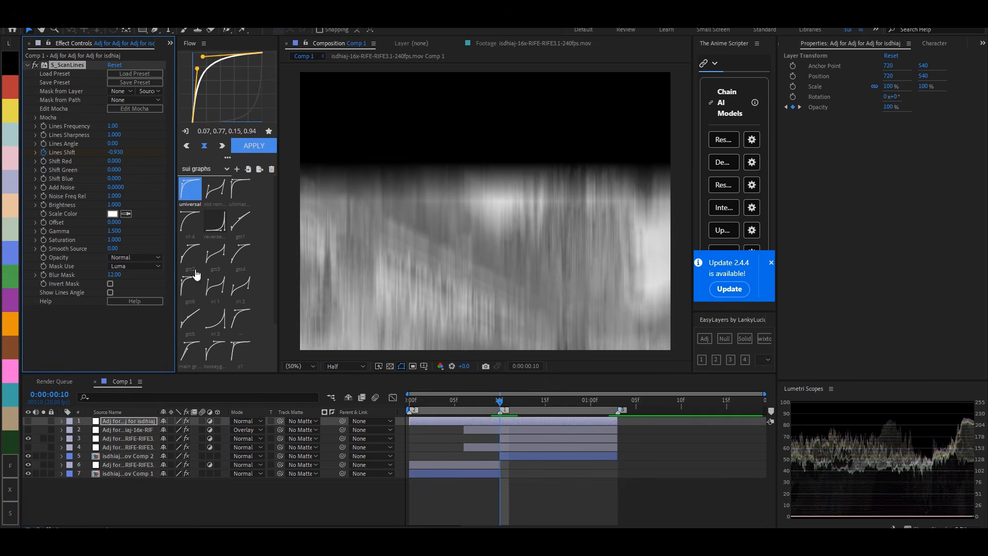
# - With the displacement layer hidden, remove S_Shake's X Rand Amp, Phase and Seed keyframes and set X Rand Amp to 56 and Y Rand Amp to 160
pyautogui.click(521, 445)
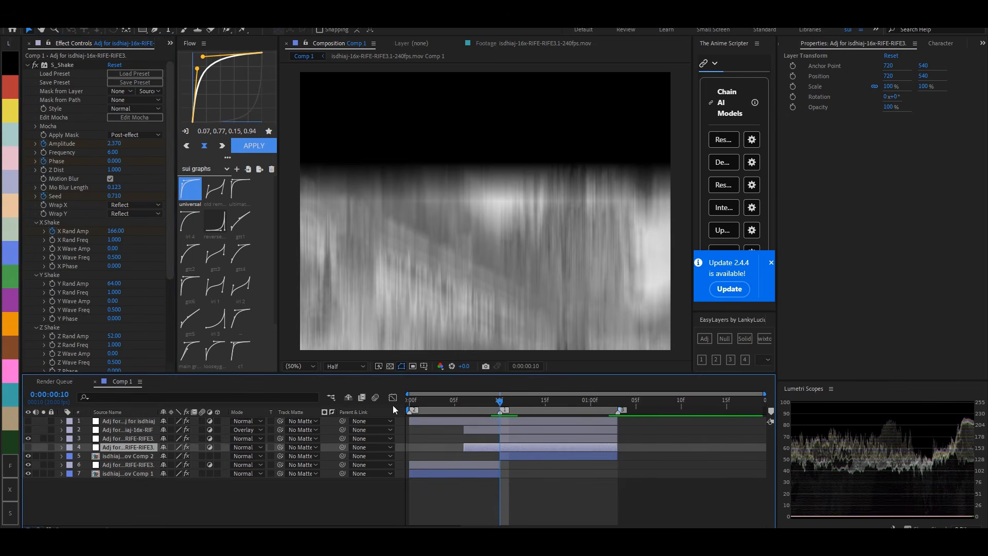
pyautogui.click(28, 439)
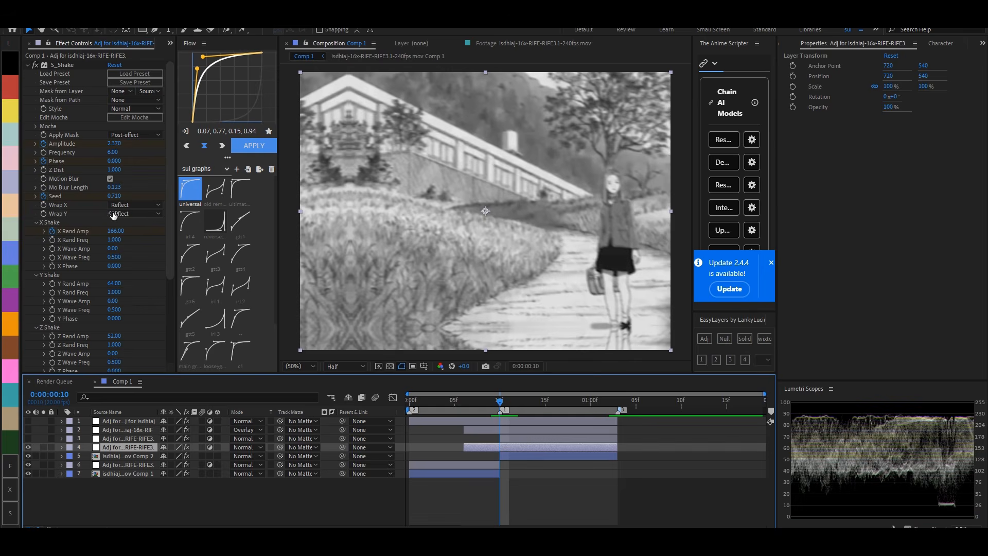
pyautogui.click(55, 232)
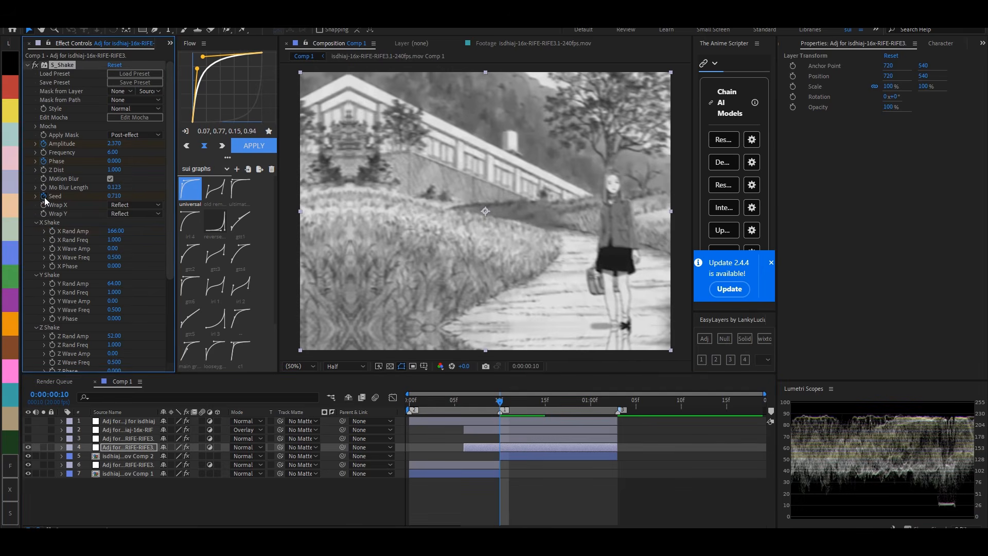
pyautogui.click(44, 161)
pyautogui.click(42, 197)
pyautogui.moveTo(116, 232); pyautogui.dragTo(135, 239)
pyautogui.moveTo(115, 284); pyautogui.dragTo(161, 280)
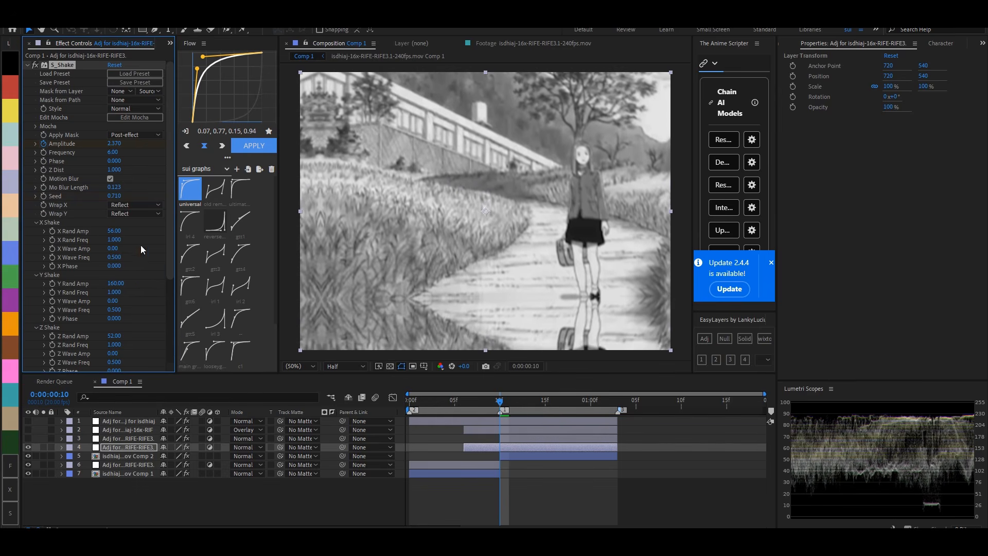
# - Try S_Shake Seed values of 0.67 and 0.87 at frame 10
pyautogui.click(116, 196)
pyautogui.write('0.67')
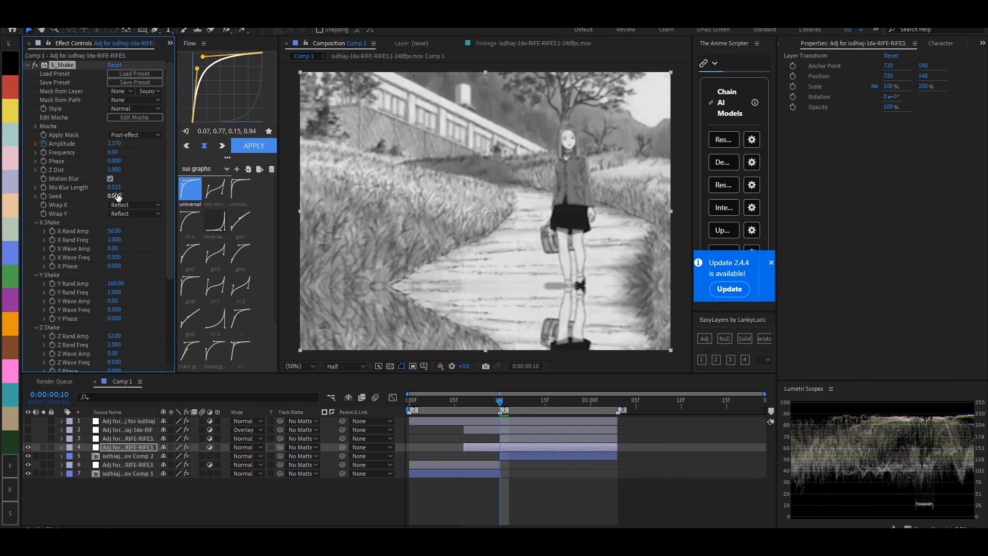
pyautogui.press('Return')
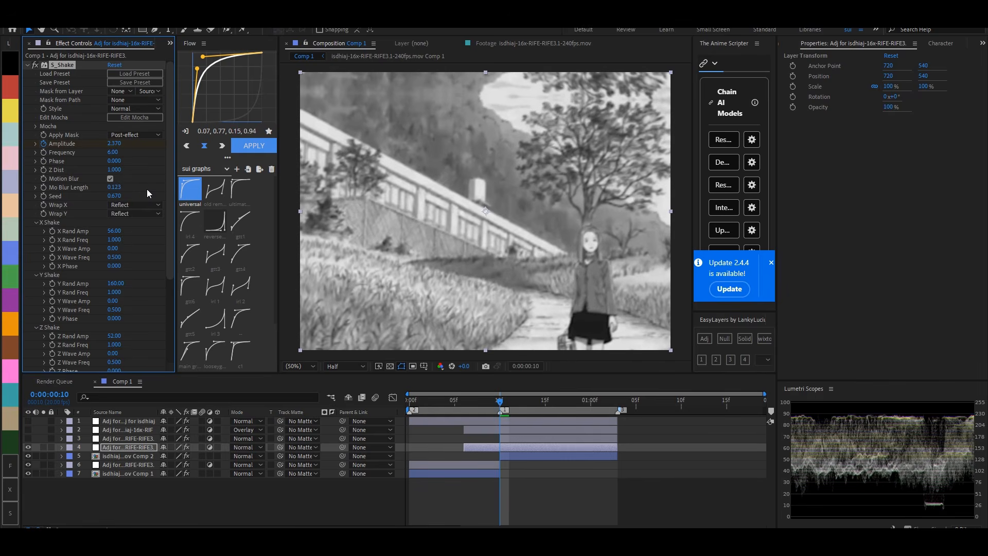
pyautogui.moveTo(118, 200); pyautogui.dragTo(129, 198)
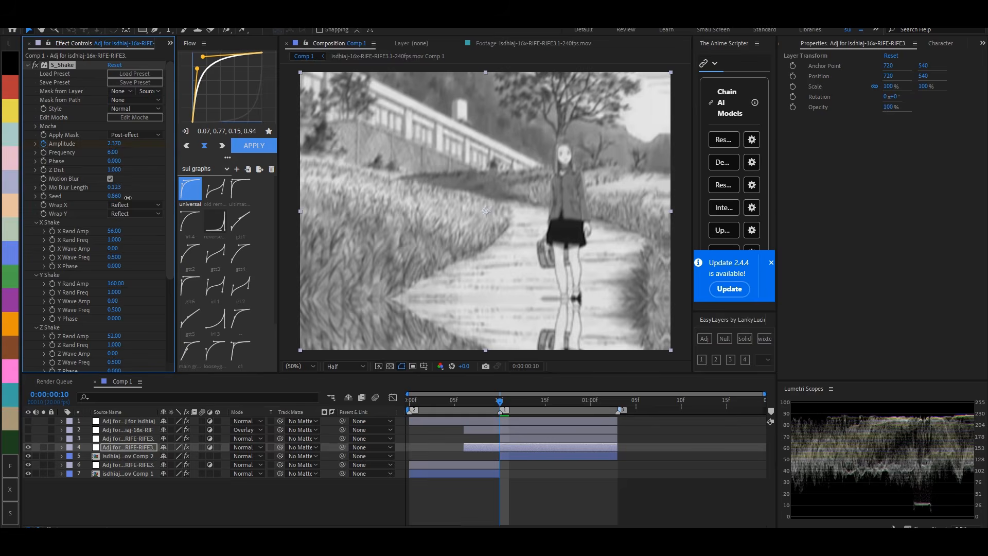
pyautogui.press('u')
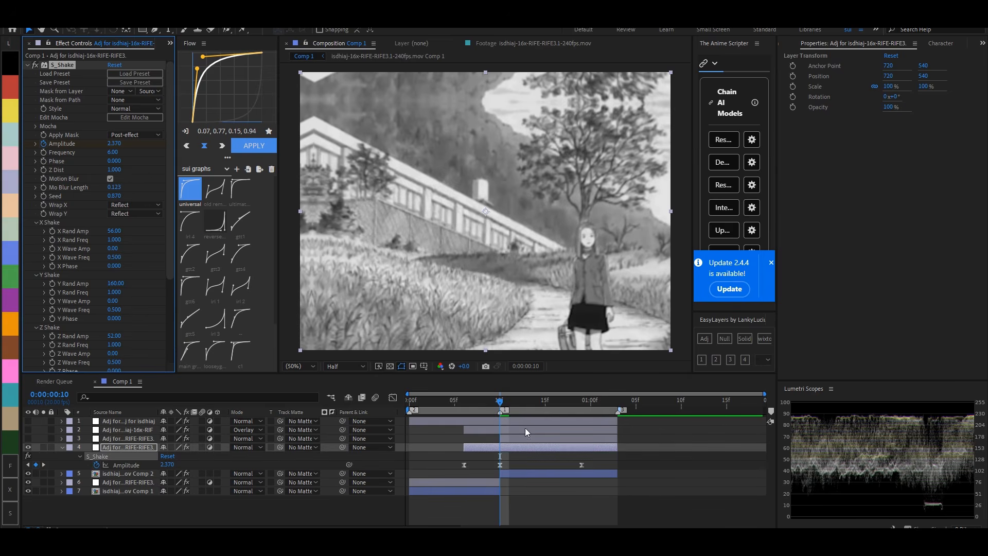
pyautogui.moveTo(498, 405)
pyautogui.mouseDown()
pyautogui.moveTo(544, 404)
pyautogui.moveTo(501, 406)
pyautogui.mouseUp()
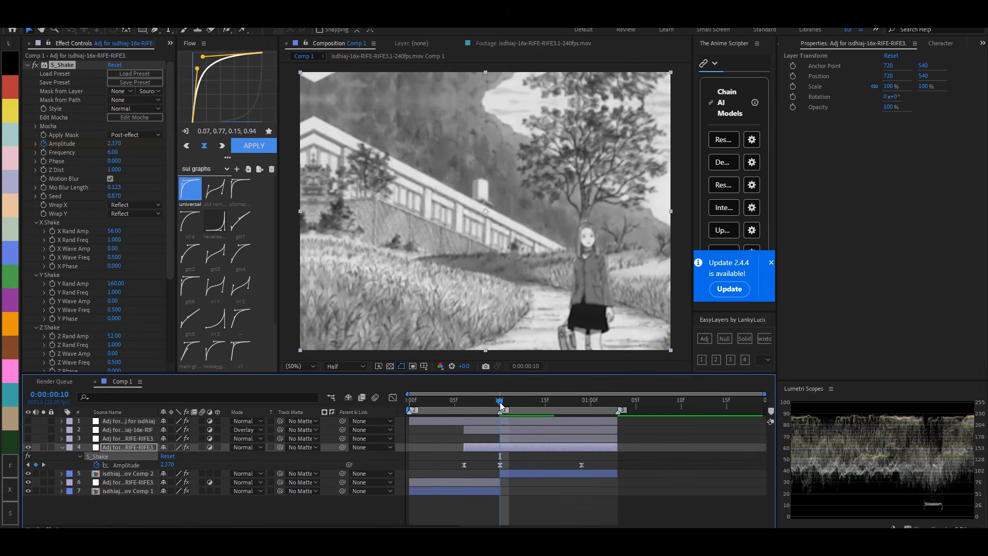
# - Set S_Shake Frequency to 8, Mo Blur Length to 0.193 and Seed to 1.03, then preview the shake
pyautogui.moveTo(115, 158); pyautogui.dragTo(114, 159)
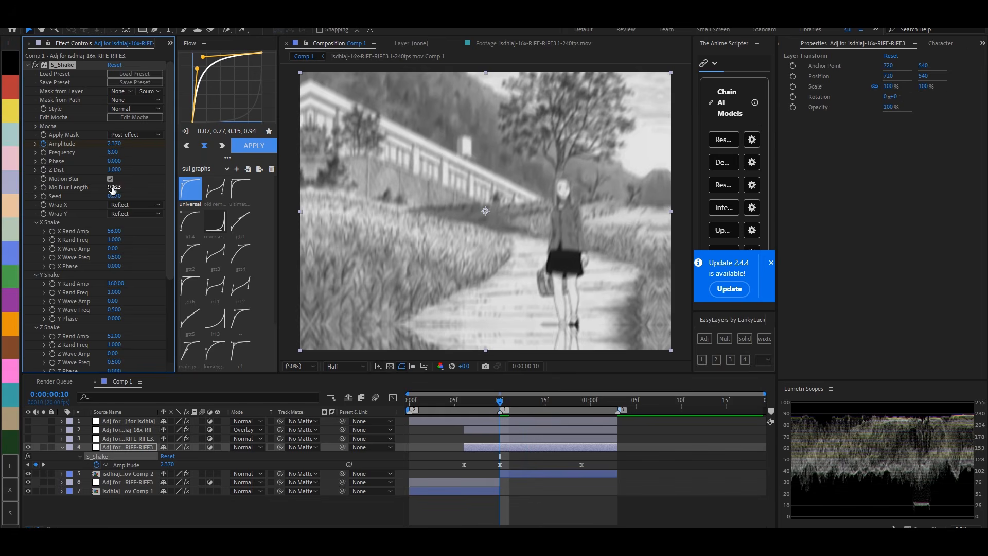
pyautogui.moveTo(113, 195); pyautogui.dragTo(127, 196)
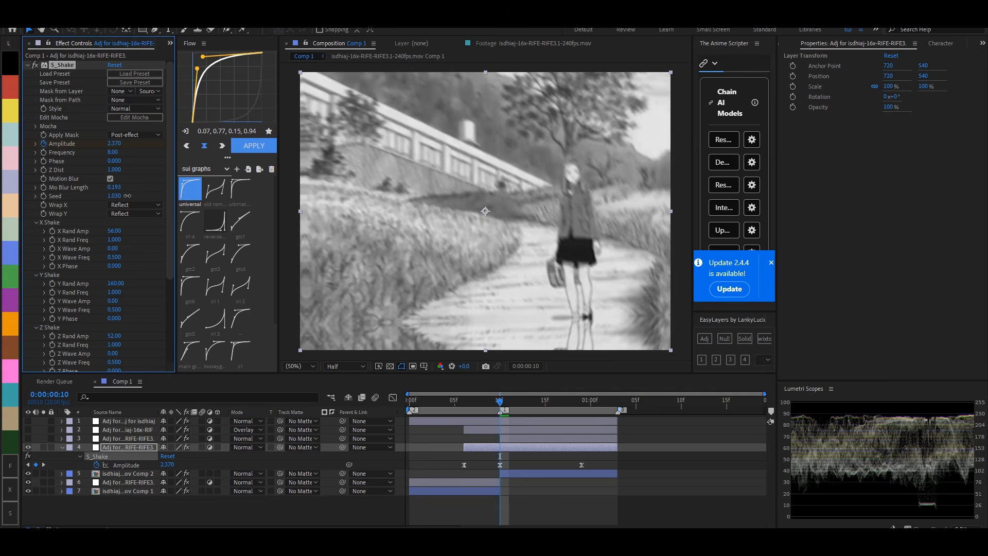
pyautogui.click(509, 409)
pyautogui.press('space')
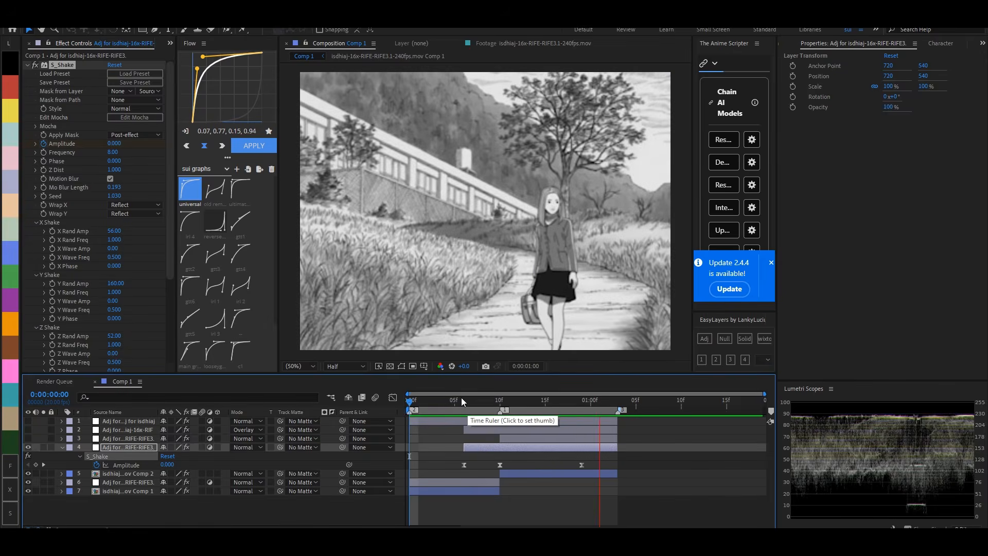
pyautogui.click(461, 401)
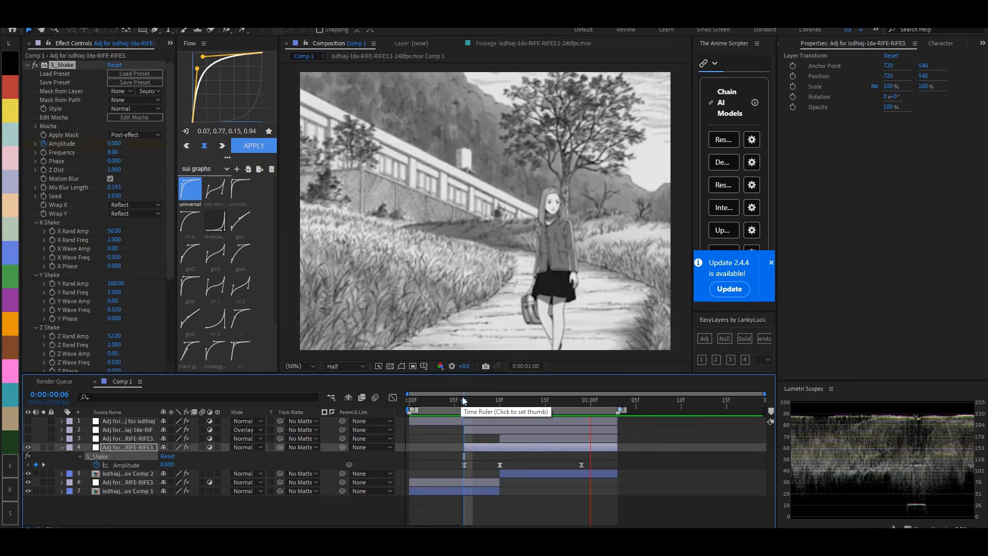
pyautogui.moveTo(464, 400); pyautogui.dragTo(499, 402)
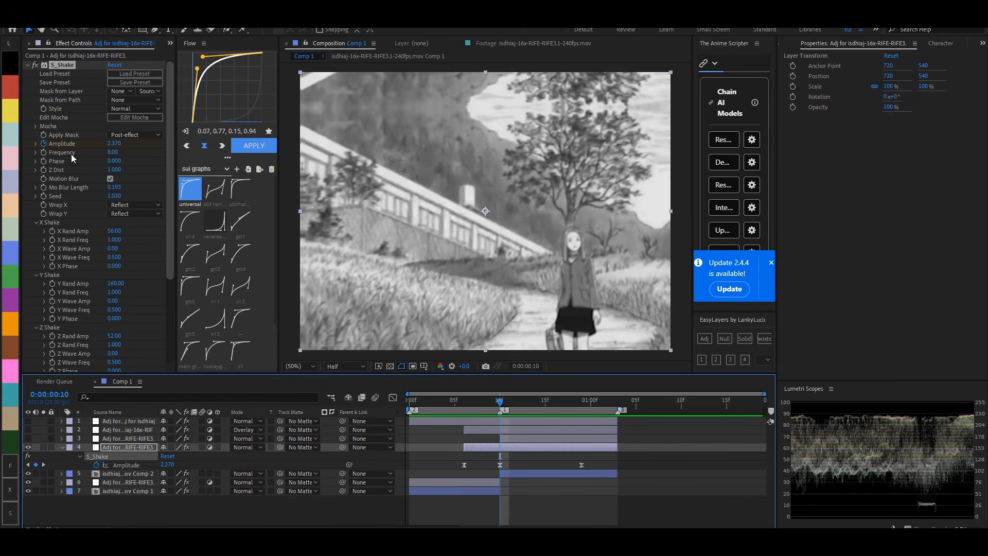
# - Start keyframing S_Shake Seed at frame 10, set it to 1.12 at frame 9, and preview the transition
pyautogui.click(46, 201)
pyautogui.press('u')
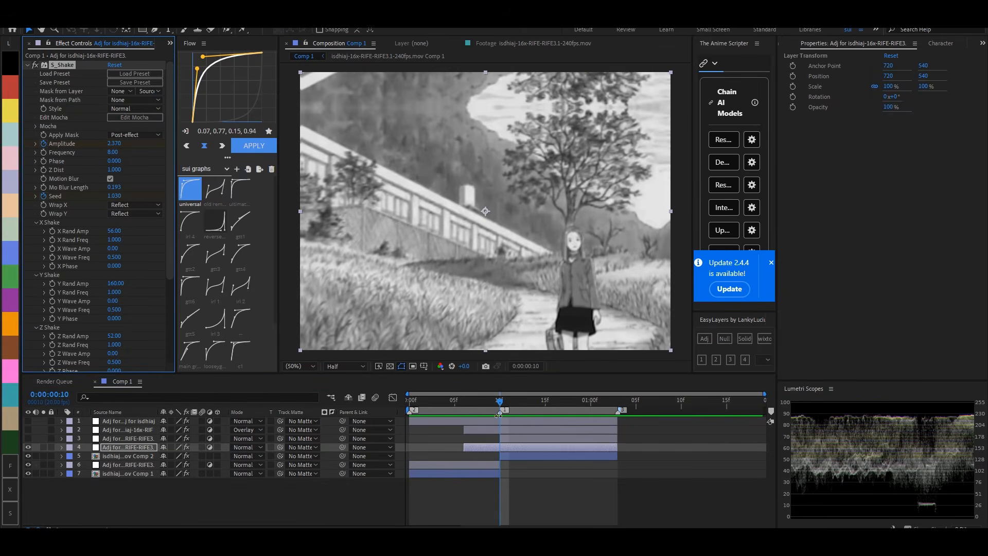
pyautogui.press('u')
pyautogui.click(490, 401)
pyautogui.moveTo(115, 197); pyautogui.dragTo(119, 196)
pyautogui.press('space')
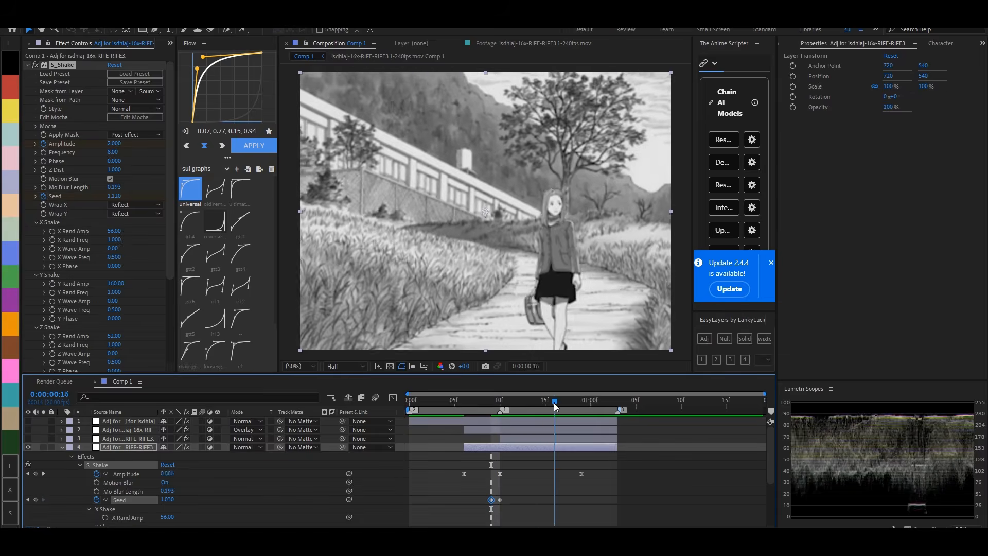
pyautogui.click(438, 402)
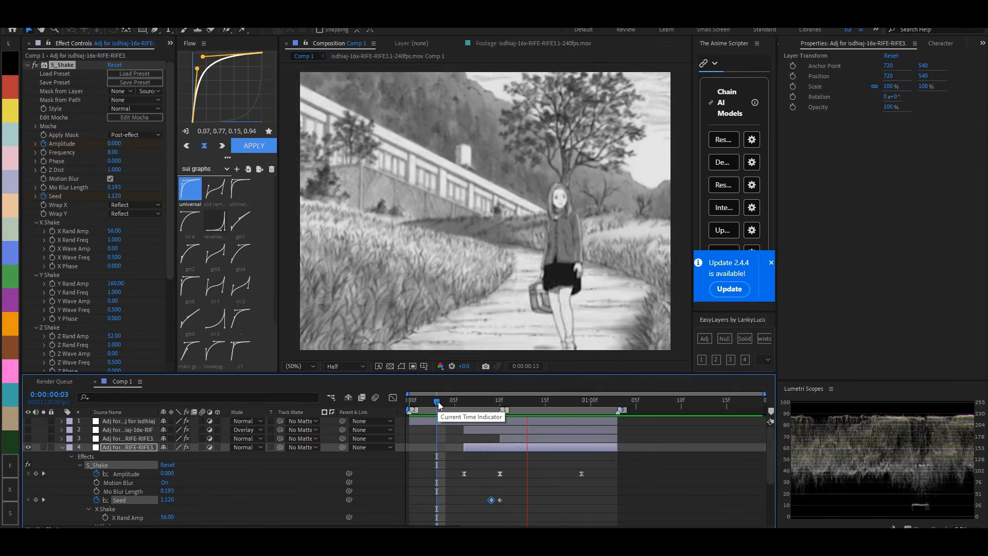
pyautogui.click(439, 457)
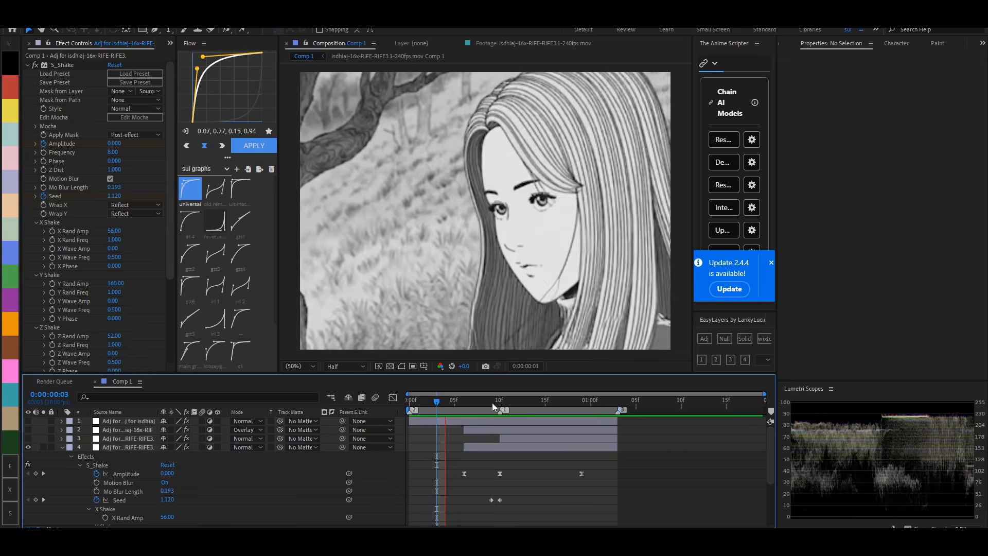
pyautogui.click(500, 402)
pyautogui.press('space')
# - Collapse the layer properties, make the hidden adjustment layers visible, and play back the full vertical transition
pyautogui.click(505, 439)
pyautogui.moveTo(468, 401); pyautogui.dragTo(506, 418)
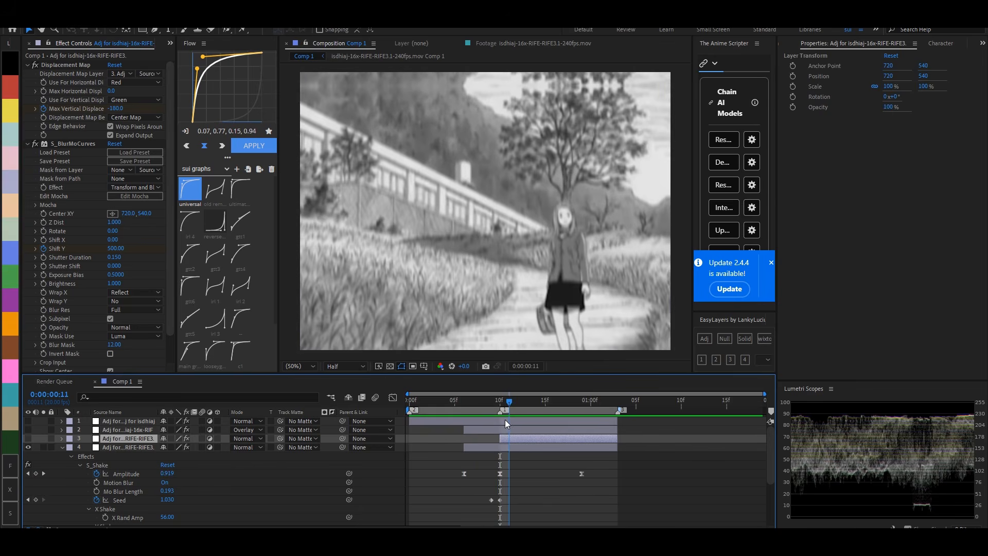
pyautogui.click(509, 471)
pyautogui.press('u')
pyautogui.press('u')
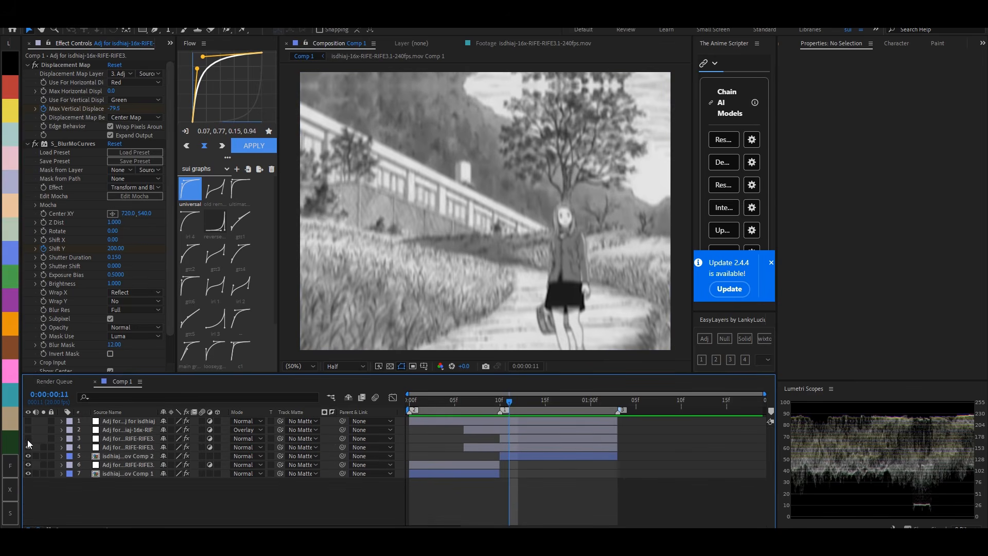
pyautogui.click(28, 421)
pyautogui.press('space')
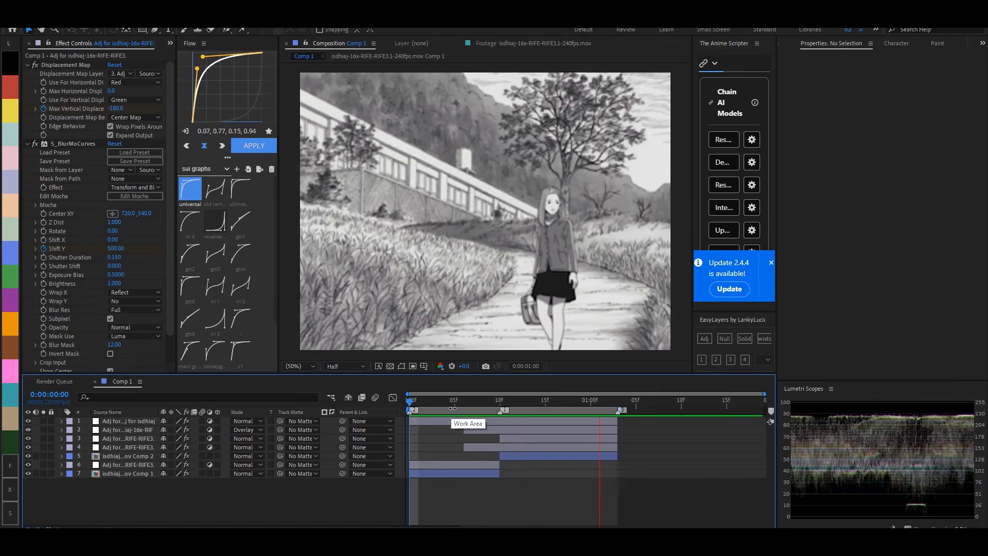
# - At frame 10, set S_BlurMoCurves Wrap X to No and Wrap Y to Reflect on the first clip's adjustment layer
pyautogui.click(453, 401)
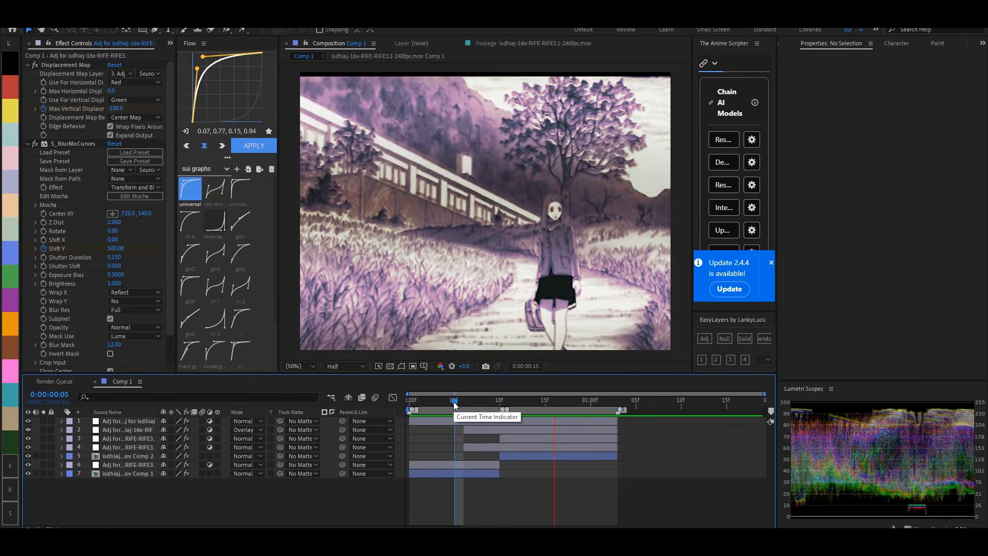
pyautogui.moveTo(454, 402); pyautogui.dragTo(501, 404)
pyautogui.click(506, 430)
pyautogui.click(489, 466)
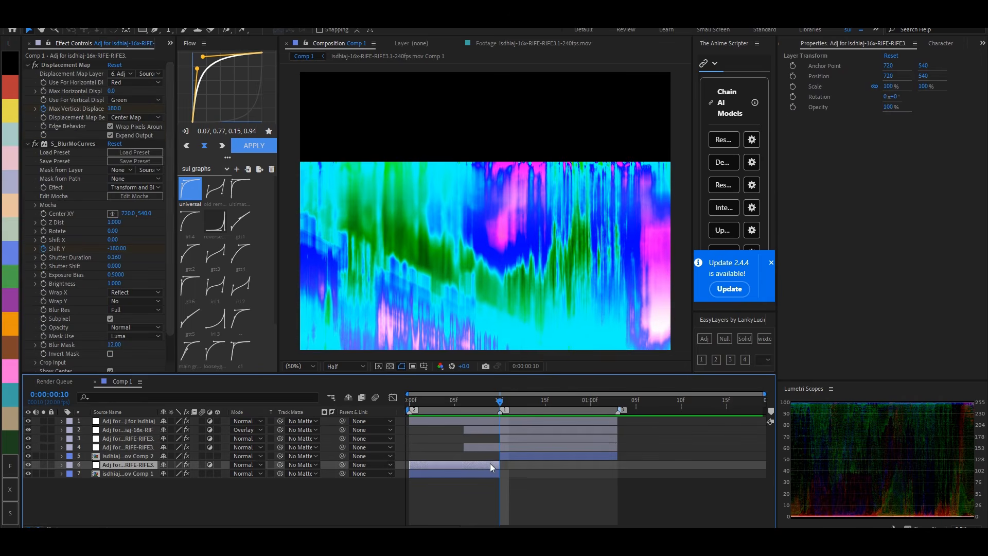
pyautogui.click(134, 292)
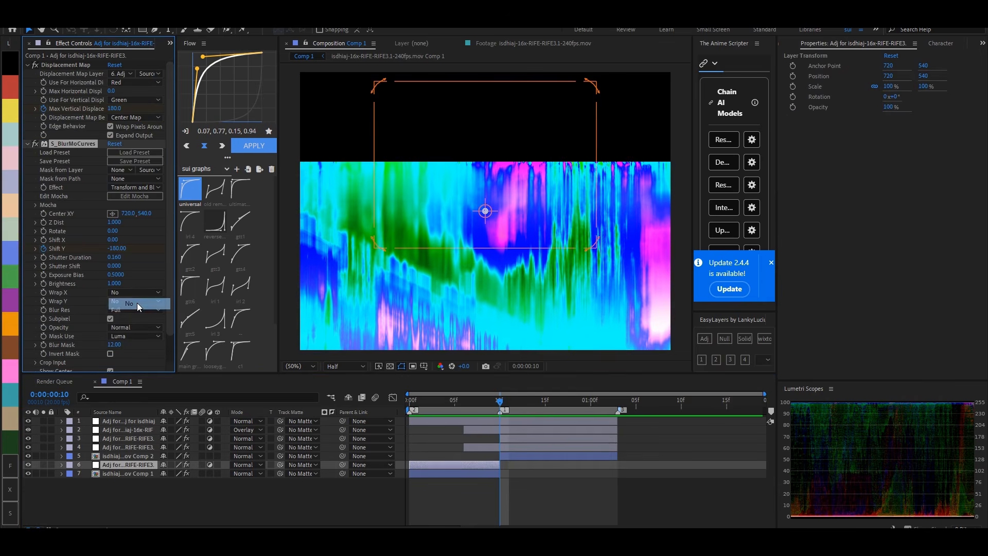
pyautogui.click(137, 302)
pyautogui.click(129, 301)
pyautogui.click(149, 322)
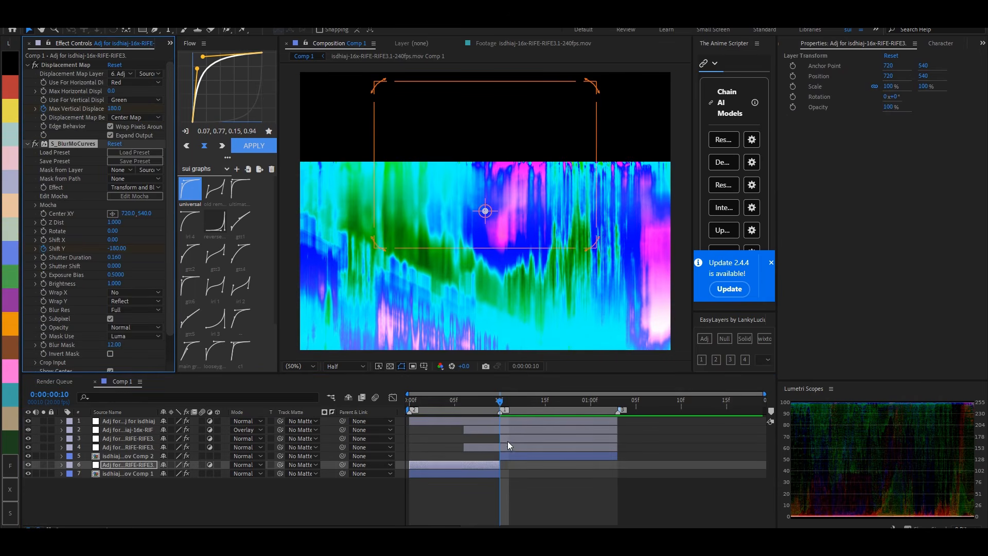
# - On the second clip's displacement adjustment layer, set S_BlurMoCurves Wrap X to No and Wrap Y to Reflect
pyautogui.click(508, 439)
pyautogui.click(135, 292)
pyautogui.click(132, 302)
pyautogui.click(131, 301)
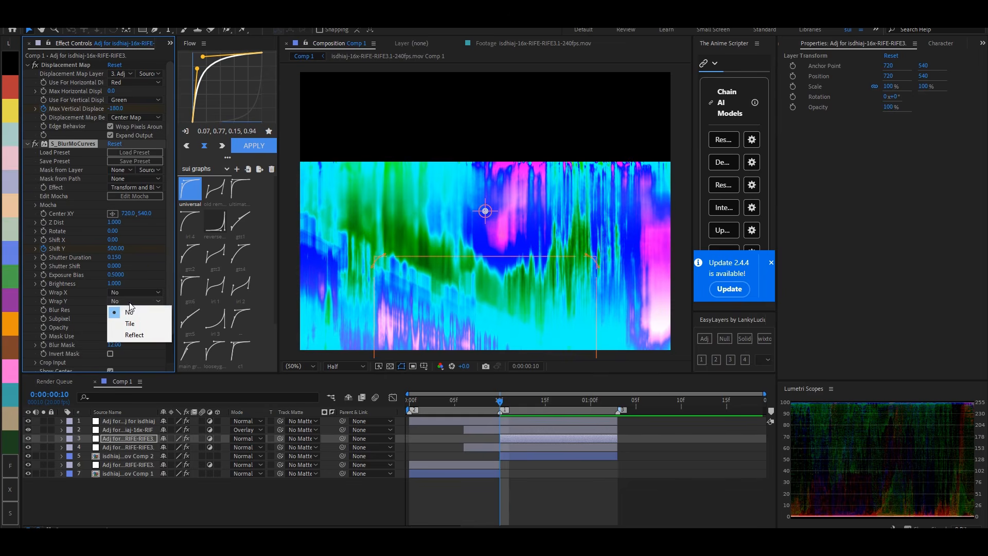
pyautogui.click(133, 335)
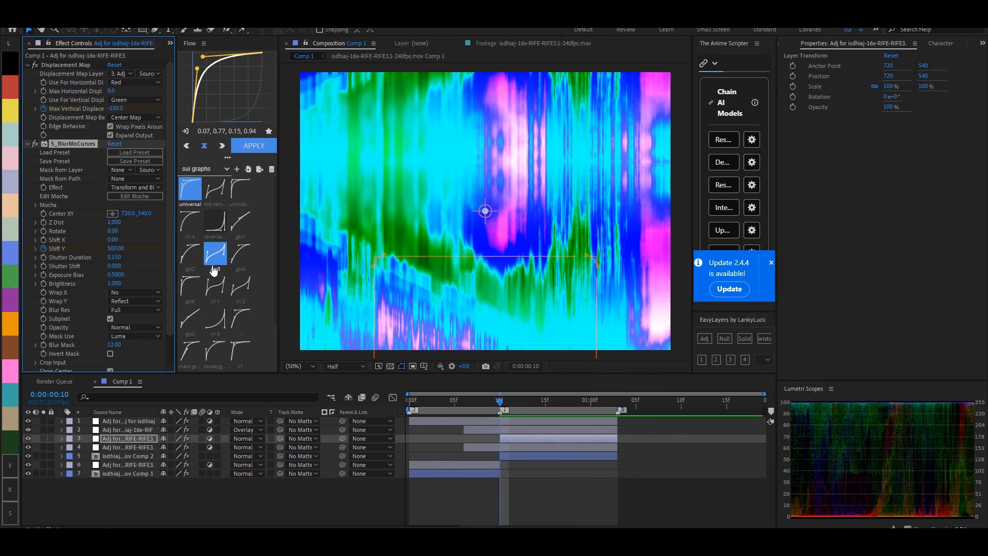
# - Select the S_ScanLines adjustment layer and play back the vertical transition from frame 0
pyautogui.click(516, 421)
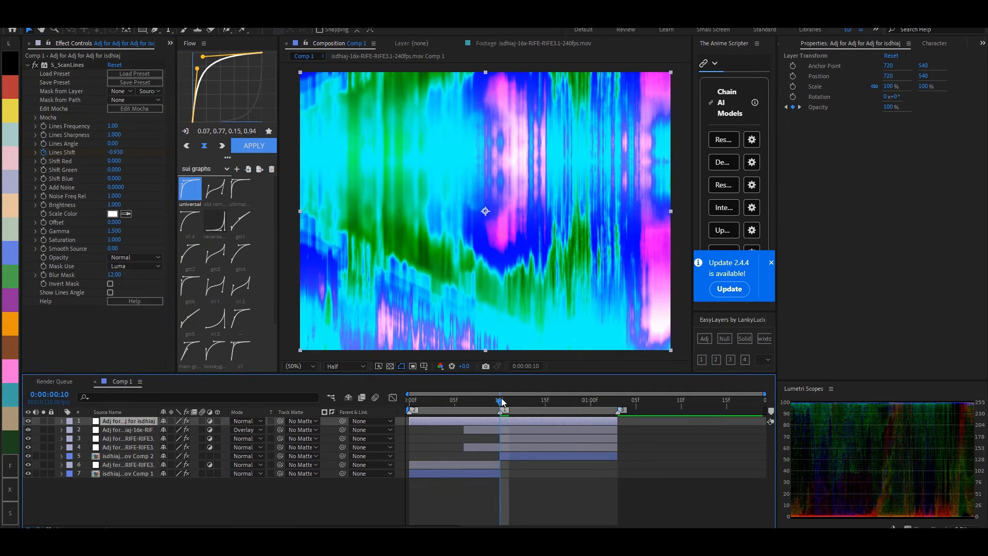
pyautogui.moveTo(503, 401); pyautogui.dragTo(406, 407)
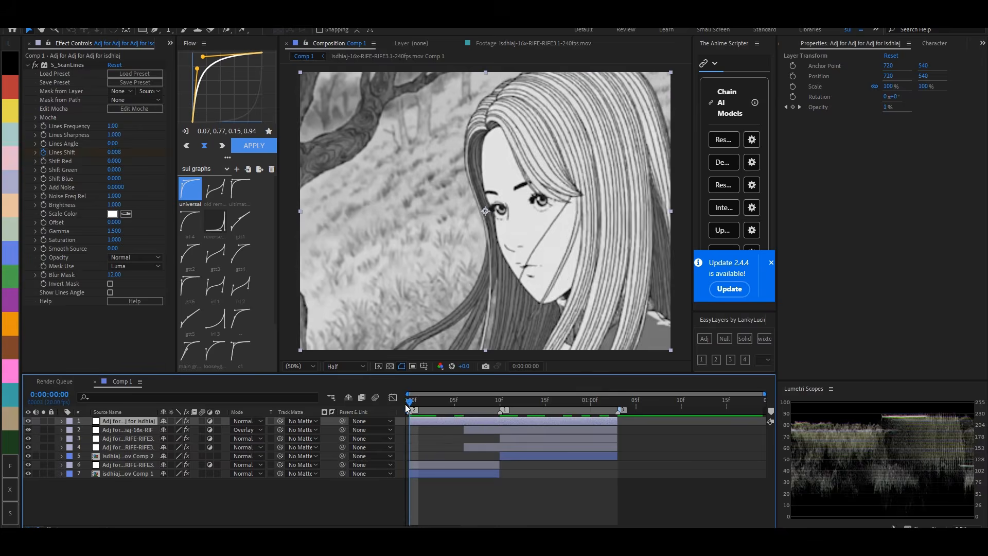
pyautogui.press('space')
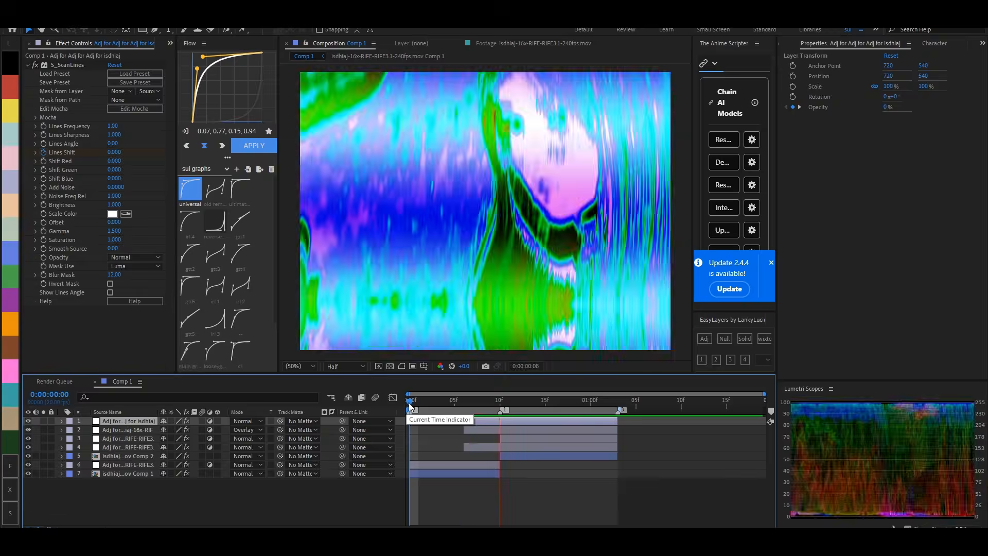
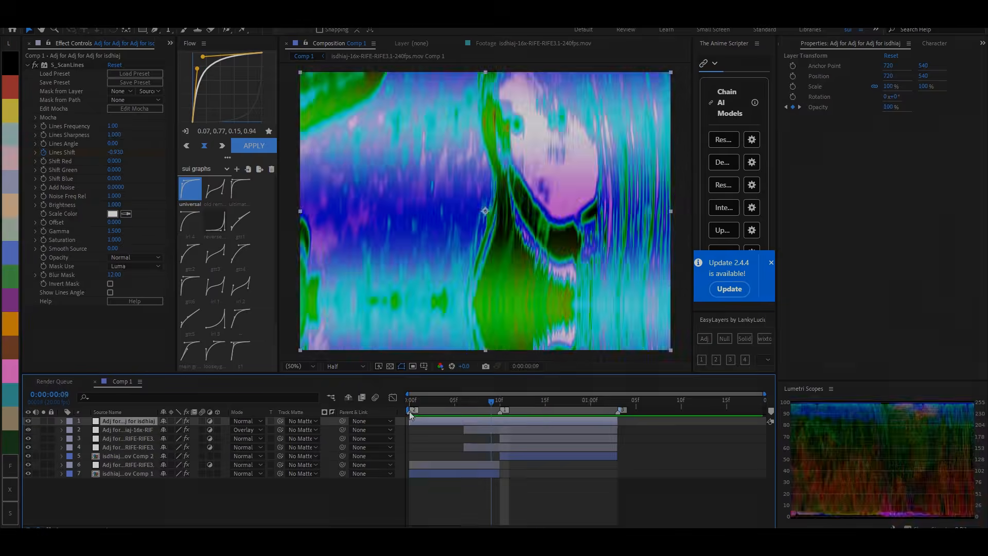
# - Stop the vertical transition playback; in the three-clip composition, move the second clip to start at frame 8 and preview the clips
pyautogui.press('space')
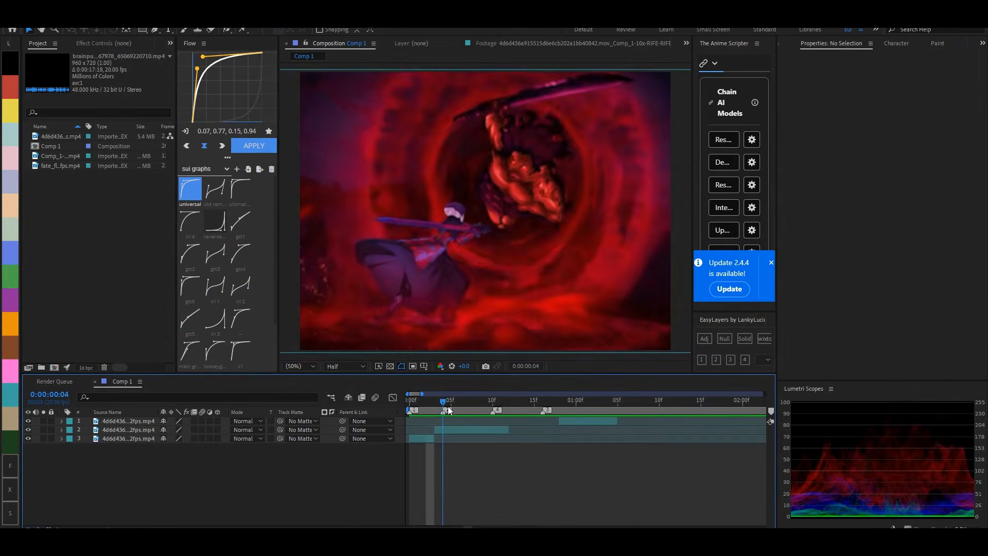
pyautogui.press('=')
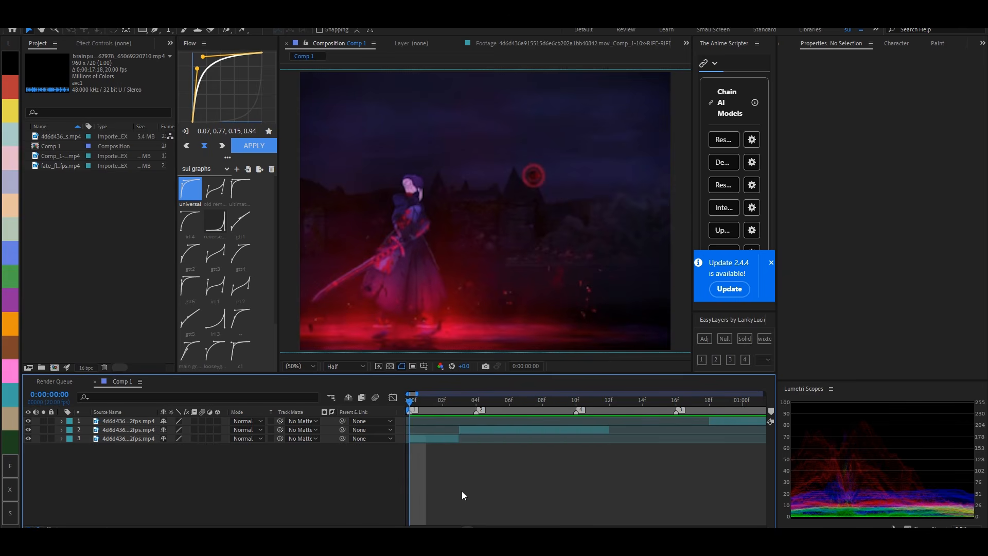
pyautogui.moveTo(473, 431); pyautogui.dragTo(567, 443)
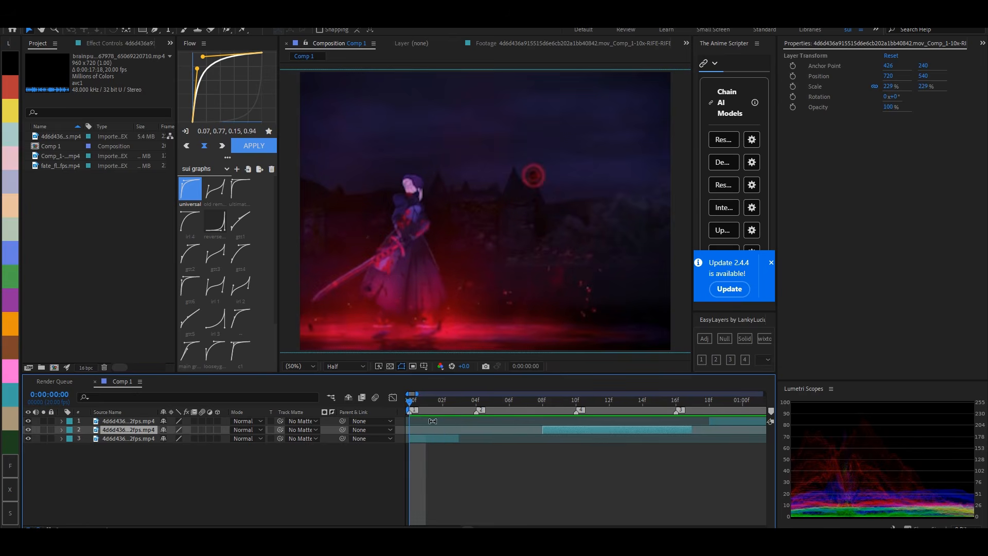
pyautogui.click(436, 442)
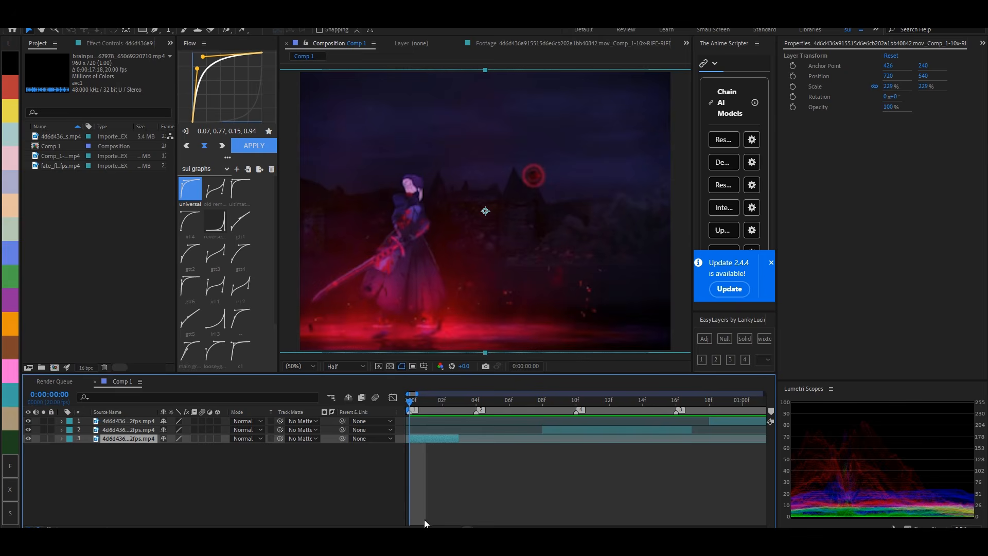
pyautogui.click(413, 529)
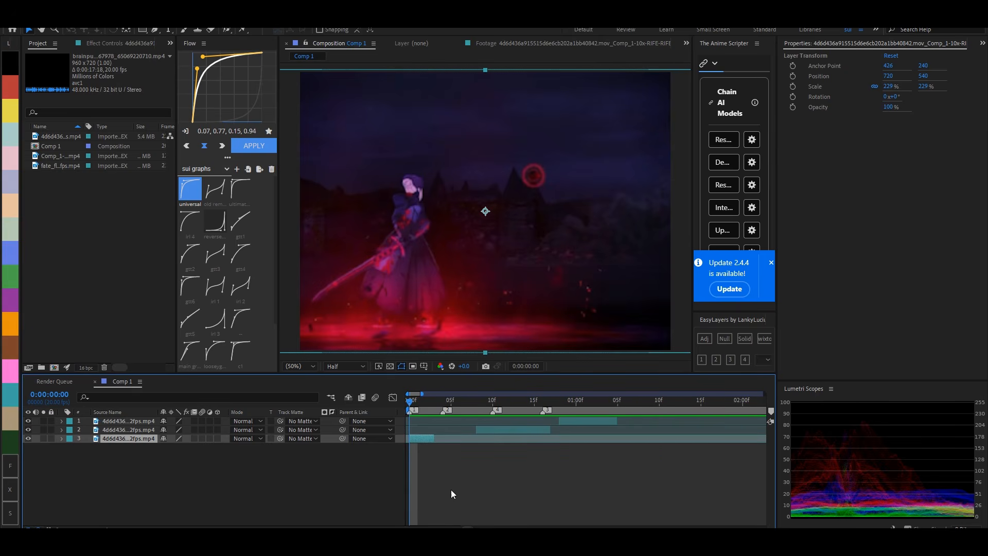
pyautogui.press('=')
pyautogui.moveTo(441, 403)
pyautogui.mouseDown()
pyautogui.moveTo(424, 410)
pyautogui.moveTo(444, 422)
pyautogui.mouseUp()
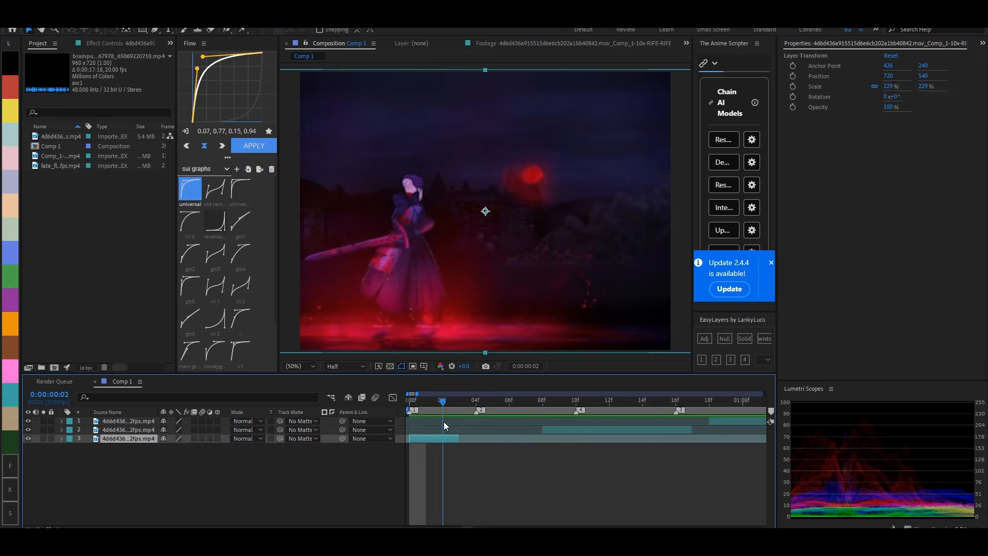
pyautogui.press('space')
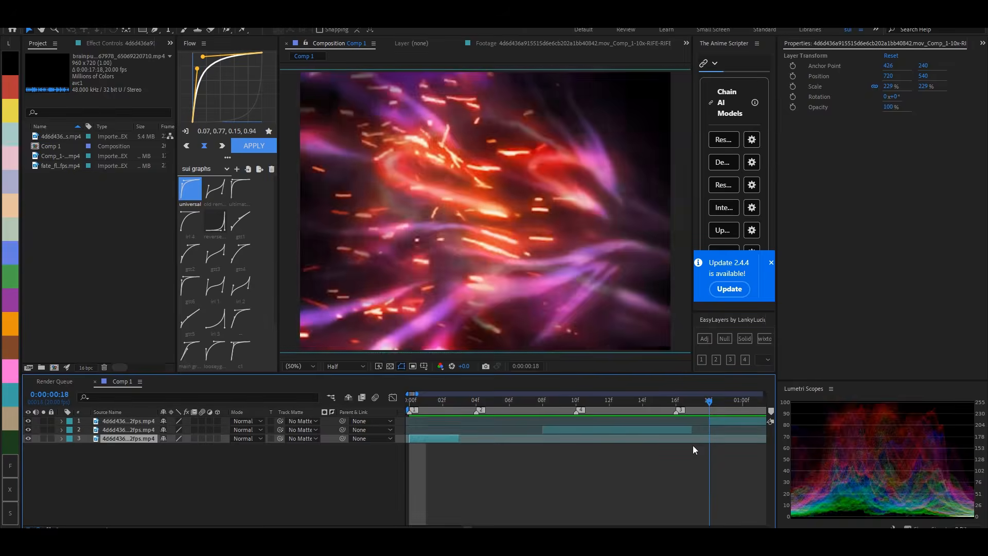
pyautogui.press('space')
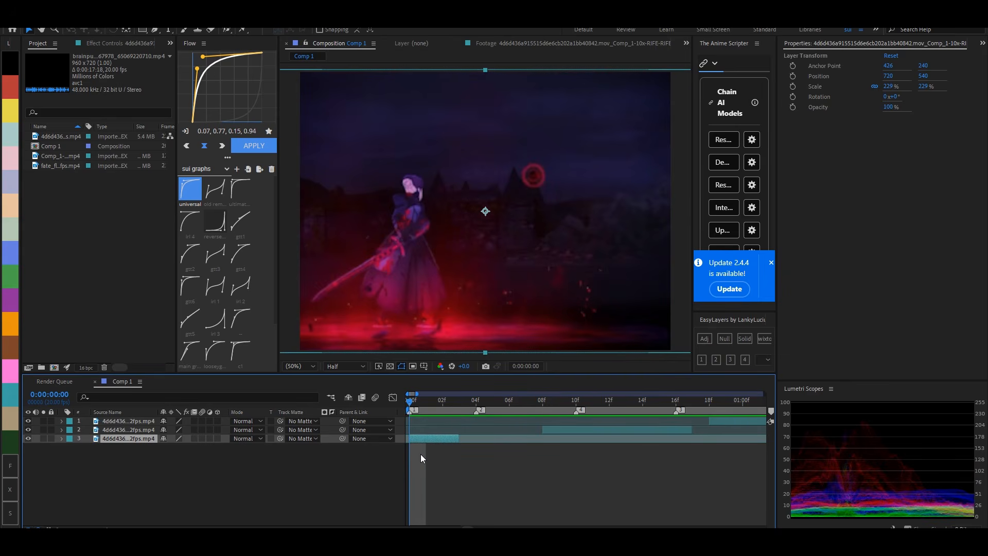
# - Pre-compose the first clip and enable time remapping on the resulting layer
pyautogui.hotkey('ctrl', 'shift', 'c')
pyautogui.click(524, 344)
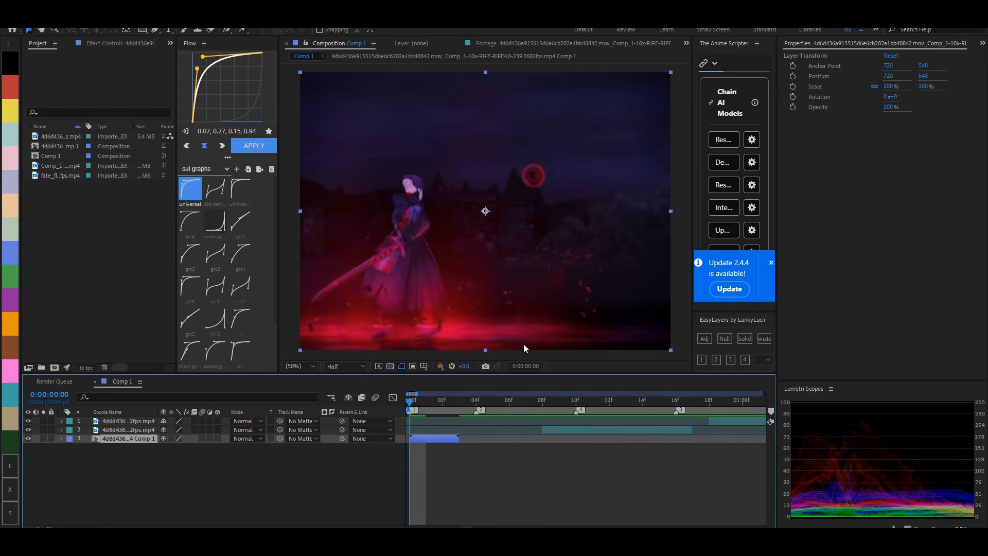
pyautogui.hotkey('ctrl', 'alt', 't')
# - Apply Twixtor Pro to the first pre-comp, set Time Remap Mode to Frame Number, and keyframe Frame Num at 0 on frame 0
pyautogui.hotkey('ctrl', 'space')
pyautogui.write('twixt')
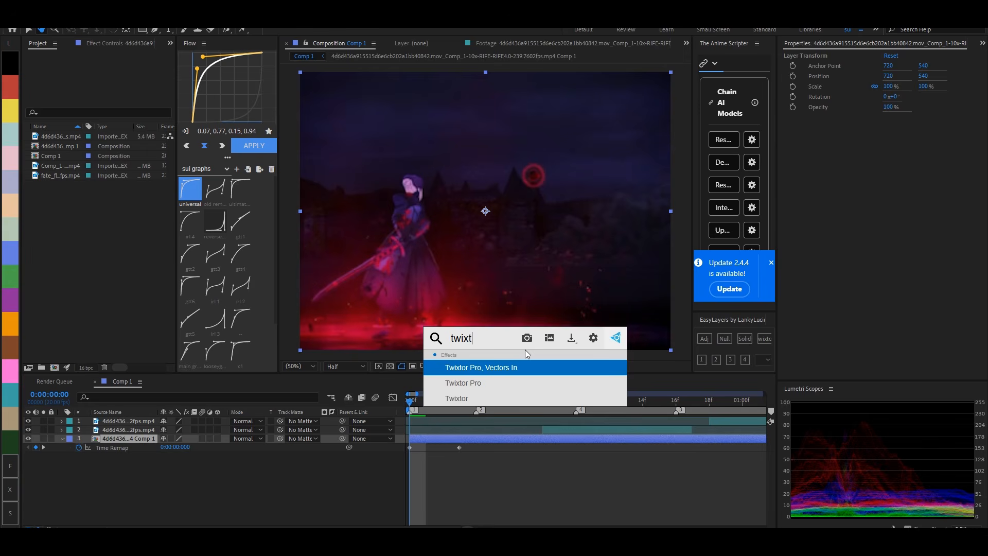
pyautogui.write('or')
pyautogui.click(508, 382)
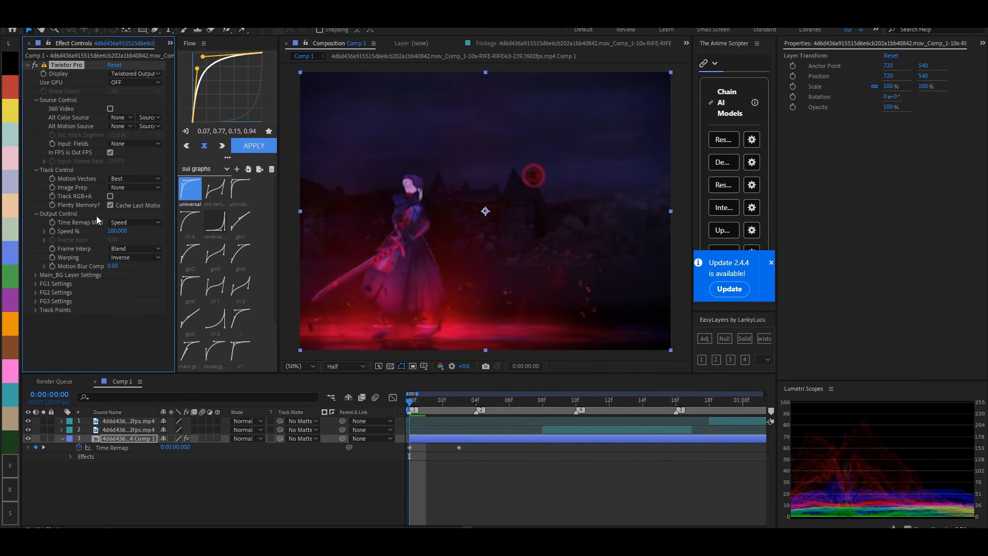
pyautogui.click(135, 222)
pyautogui.click(142, 243)
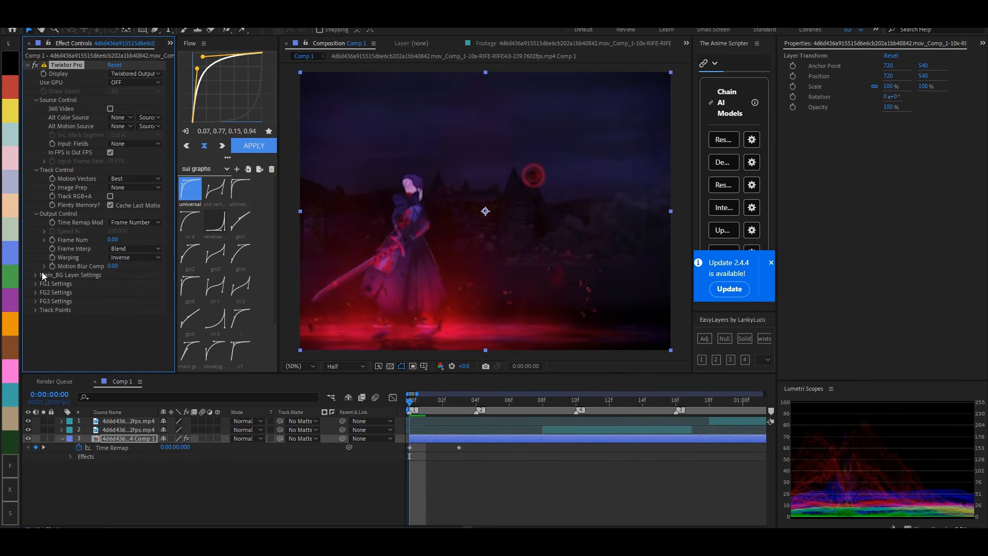
pyautogui.click(90, 276)
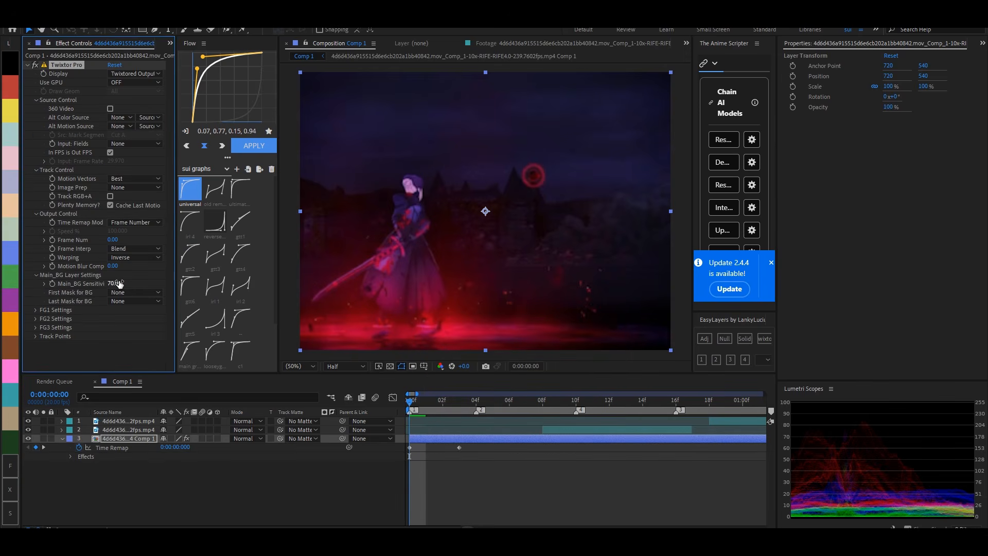
# - Move the second clip to start at frame 16 and set the first pre-comp's Twixtor Frame Num to 2 at frame 9
pyautogui.click(557, 431)
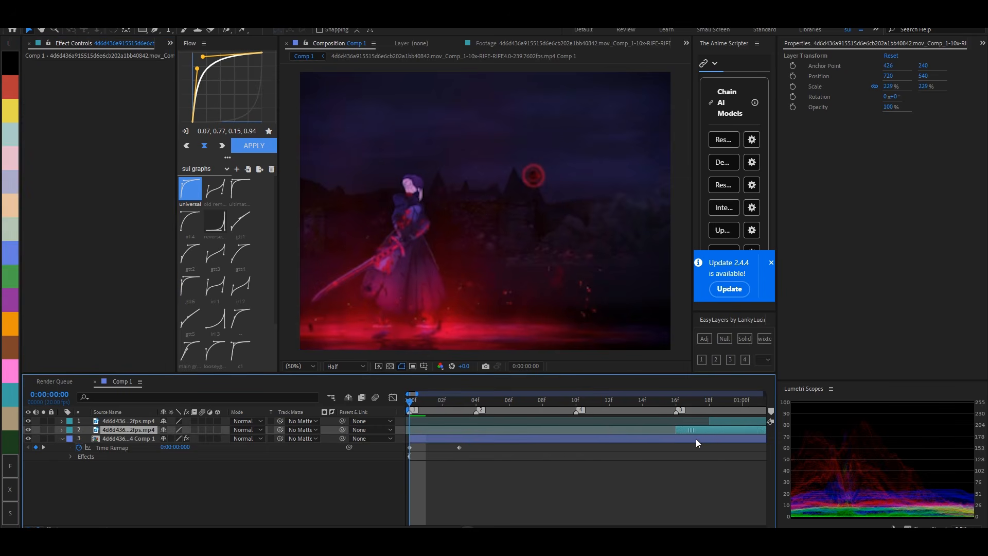
pyautogui.click(579, 439)
pyautogui.moveTo(116, 240); pyautogui.dragTo(115, 240)
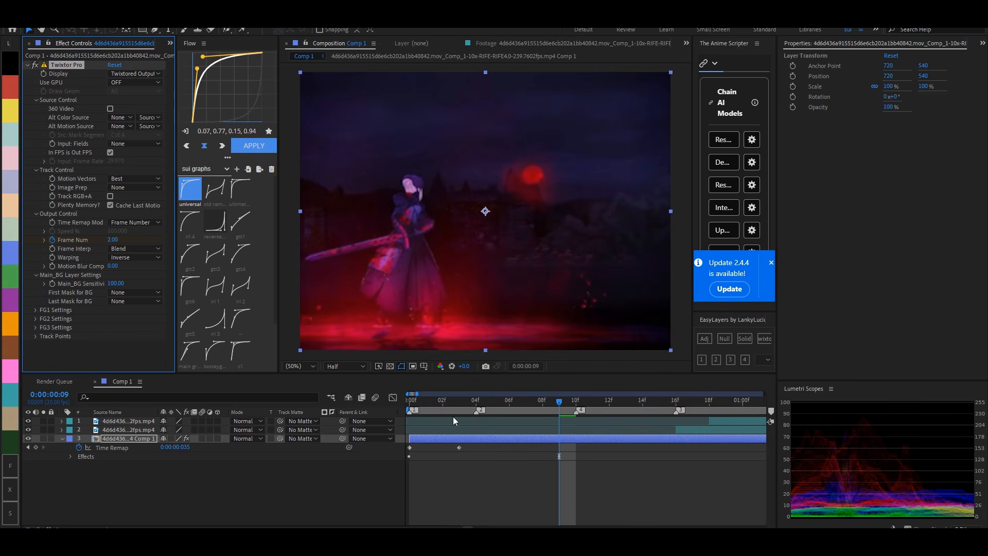
# - Ease the first pre-comp's two Frame Num keyframes with the Flow preset curve 0.01, 0.19, 0.43, 0.65
pyautogui.press('u')
pyautogui.press('u')
pyautogui.moveTo(569, 459); pyautogui.dragTo(388, 501)
pyautogui.click(240, 222)
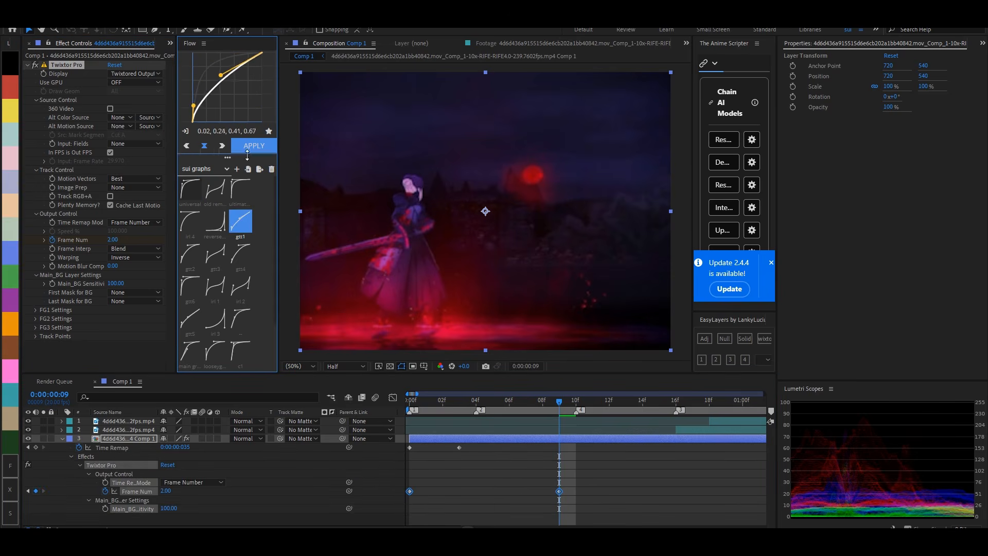
pyautogui.click(596, 457)
# - Split the first pre-comp at frame 10, delete the remainder, and collapse its properties
pyautogui.press('pagedown')
pyautogui.click(594, 438)
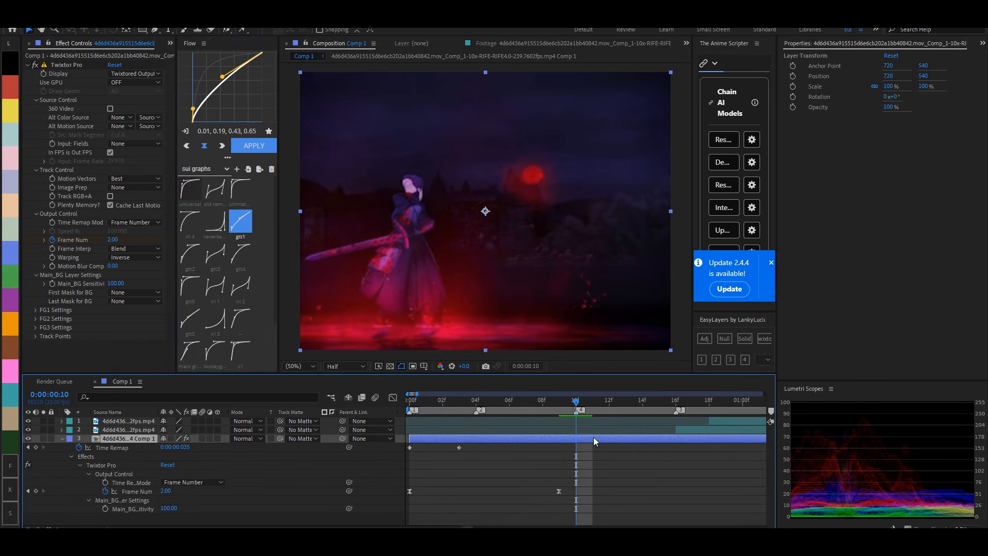
pyautogui.hotkey('ctrl', 'shift', 'd')
pyautogui.press('Delete')
pyautogui.press('u')
# - Align the second clip's start to frame 4 and pre-compose it
pyautogui.click(474, 402)
pyautogui.click(492, 429)
pyautogui.press('[')
pyautogui.hotkey('ctrl', 'shift', 'c')
# - Set the second pre-comp's Twixtor to Frame Number, keyframe Frame Num, and ease it with the Flow preset 0.34, 0.60, 0.19, 0.94
pyautogui.click(135, 222)
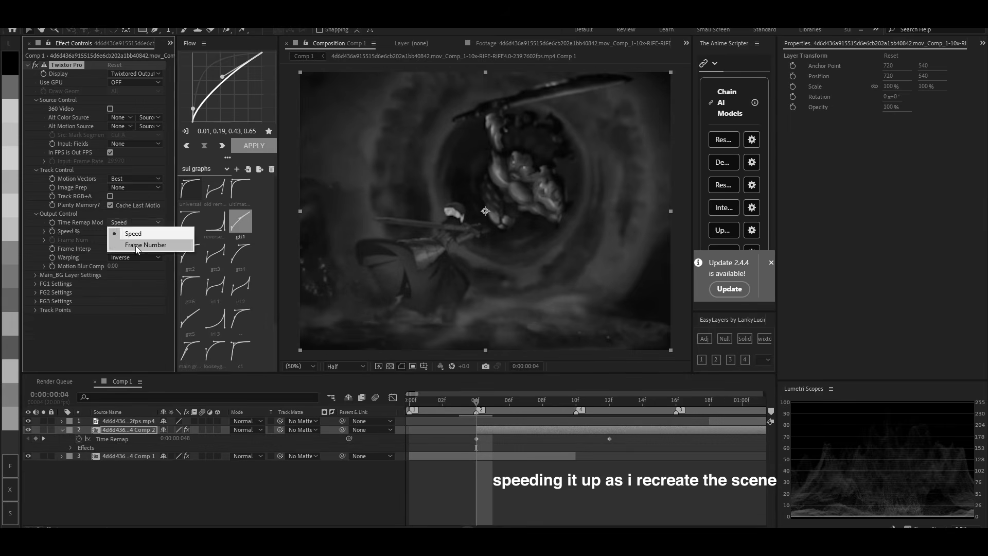
pyautogui.click(140, 245)
pyautogui.click(52, 240)
pyautogui.click(190, 351)
# - Trim the second pre-comp to end at frame 10 and keyframe its opacity from frame 2 to 100% at frame 4
pyautogui.hotkey('alt', ']')
pyautogui.press('t')
# - Add two adjustment layers above the second pre-comp and keyframe an Exposure of 2.00 at frame 4 on the upper one
pyautogui.click(705, 339)
pyautogui.hotkey('ctrl', 'space')
pyautogui.click(704, 339)
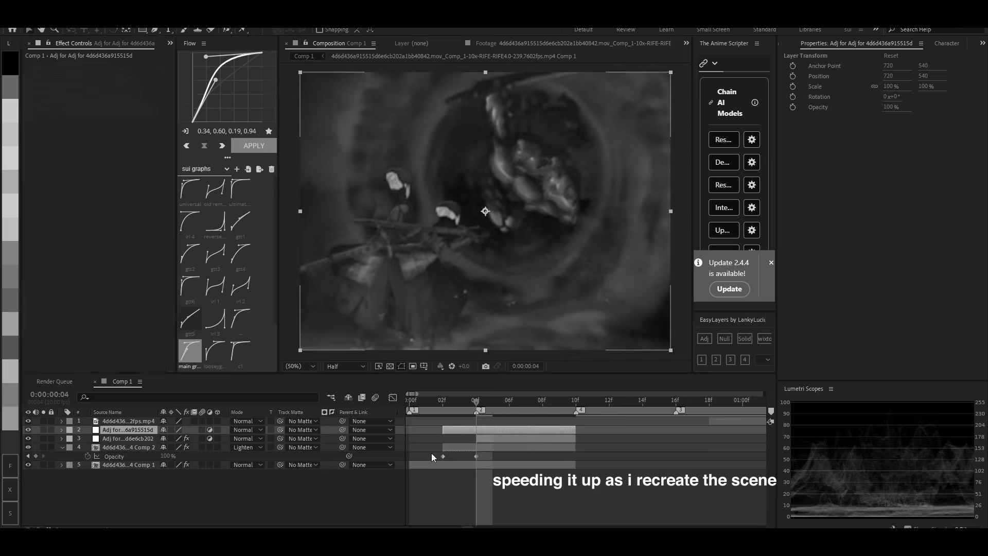
pyautogui.click(459, 402)
pyautogui.moveTo(467, 404)
pyautogui.mouseDown()
pyautogui.moveTo(428, 403)
pyautogui.moveTo(575, 403)
pyautogui.moveTo(472, 406)
pyautogui.mouseUp()
pyautogui.click(509, 474)
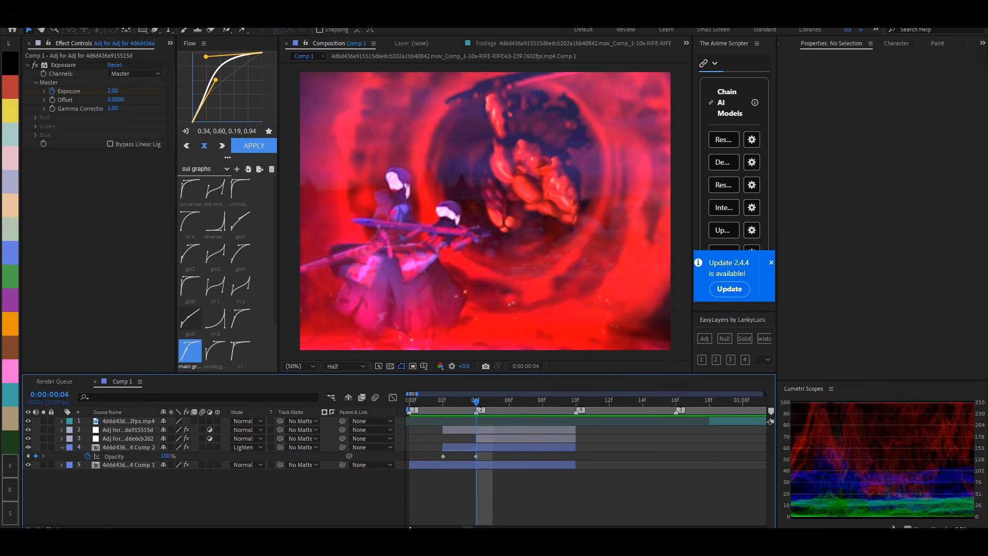
# - Move the third clip so it starts at frame 16
pyautogui.scroll(-2, 510, 474)
pyautogui.click(490, 430)
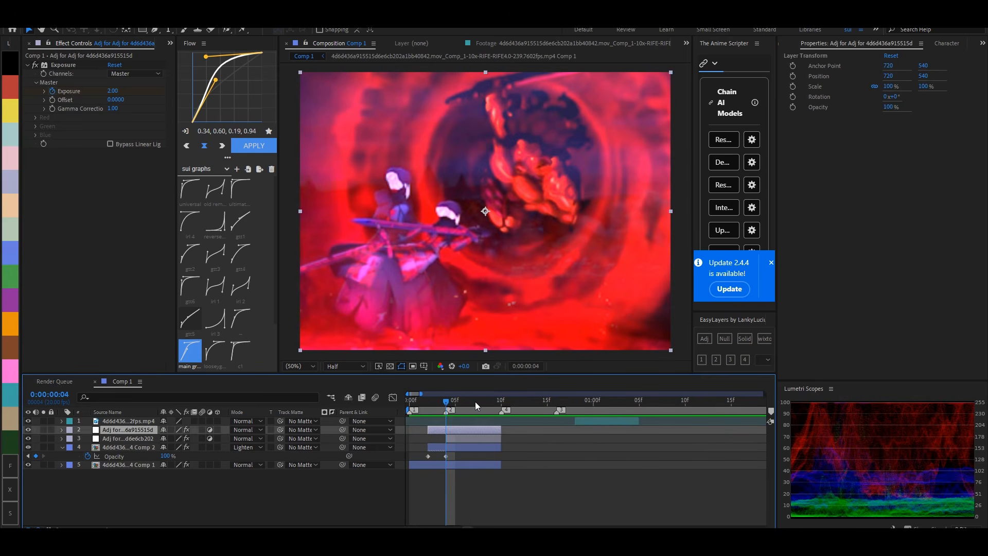
pyautogui.moveTo(475, 402); pyautogui.dragTo(445, 409)
pyautogui.click(515, 409)
pyautogui.moveTo(551, 422)
pyautogui.mouseDown()
pyautogui.moveTo(568, 422)
pyautogui.moveTo(558, 422)
pyautogui.mouseUp()
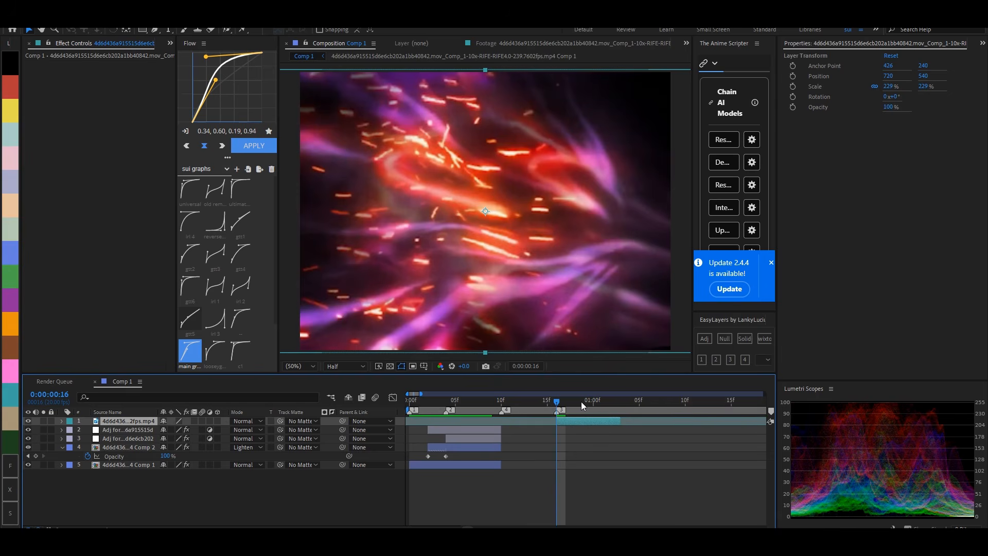
# - Pre-compose the third clip and enable time remapping on it
pyautogui.hotkey('ctrl', 'shift', 'c')
pyautogui.click(524, 341)
pyautogui.hotkey('ctrl', 'alt', 't')
# - Apply Twixtor Pro to the third pre-comp with Time Remap Mode set to Frame Number and Frame Interp to Motion Weighted Blend
pyautogui.hotkey('ctrl', 'space')
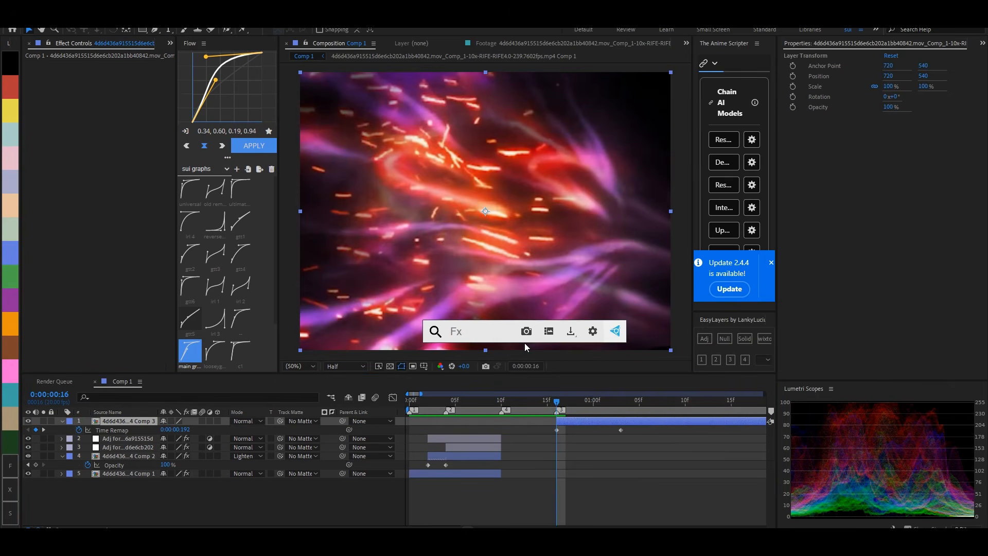
pyautogui.write('twixtor')
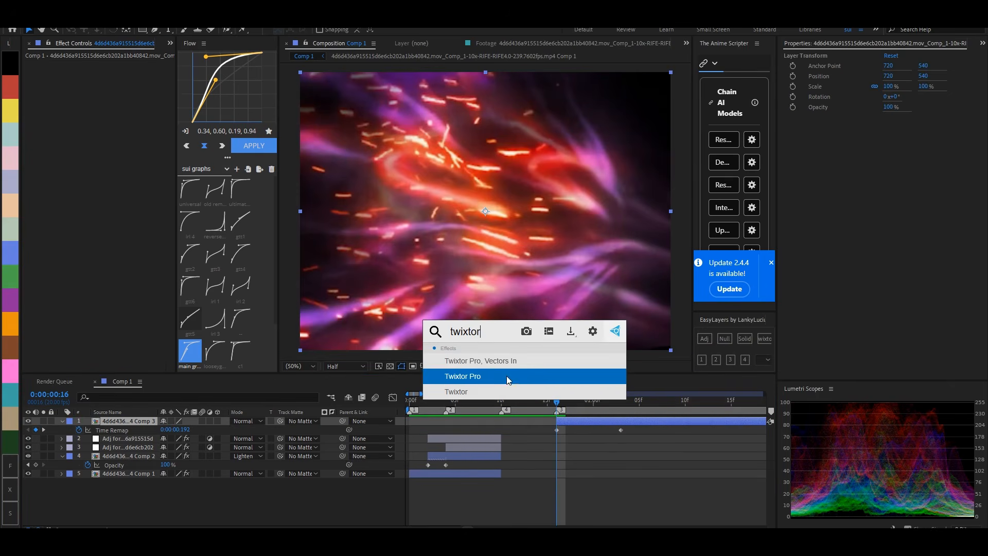
pyautogui.click(508, 380)
pyautogui.click(135, 222)
pyautogui.click(129, 234)
pyautogui.click(135, 248)
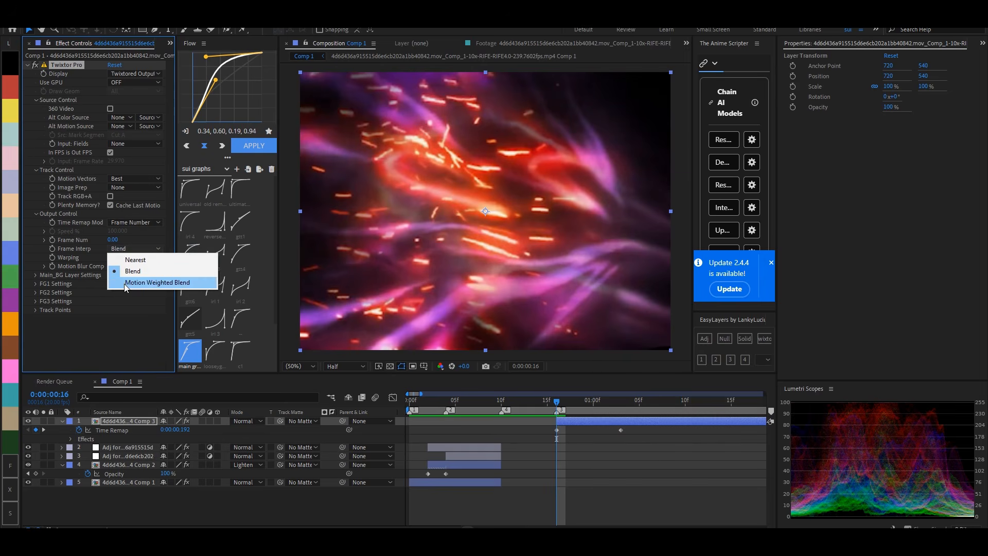
pyautogui.click(126, 284)
# - Keyframe the third pre-comp's Twixtor Frame Num at 0 on frame 16 and at 3 on 0:00:01:08
pyautogui.click(35, 275)
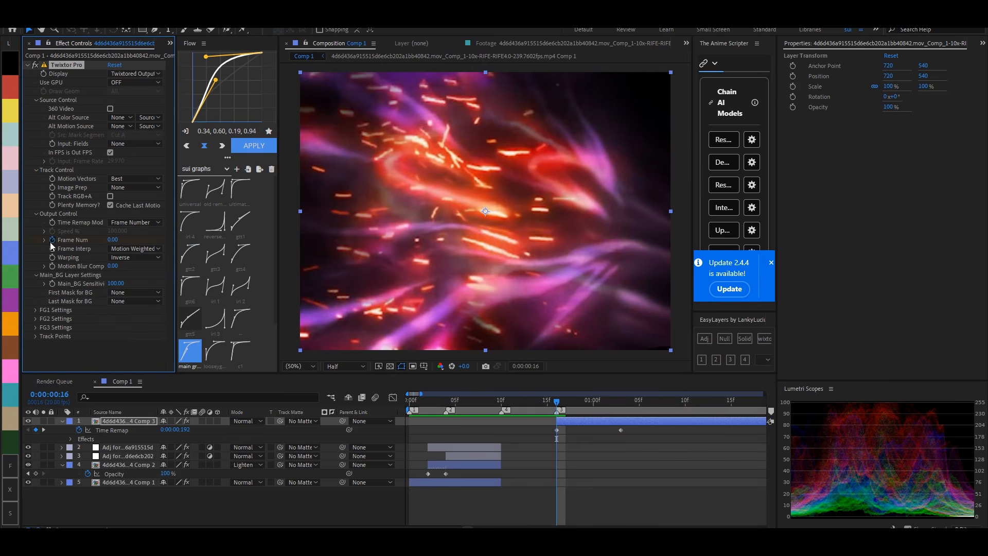
pyautogui.click(685, 404)
pyautogui.moveTo(676, 406); pyautogui.dragTo(667, 407)
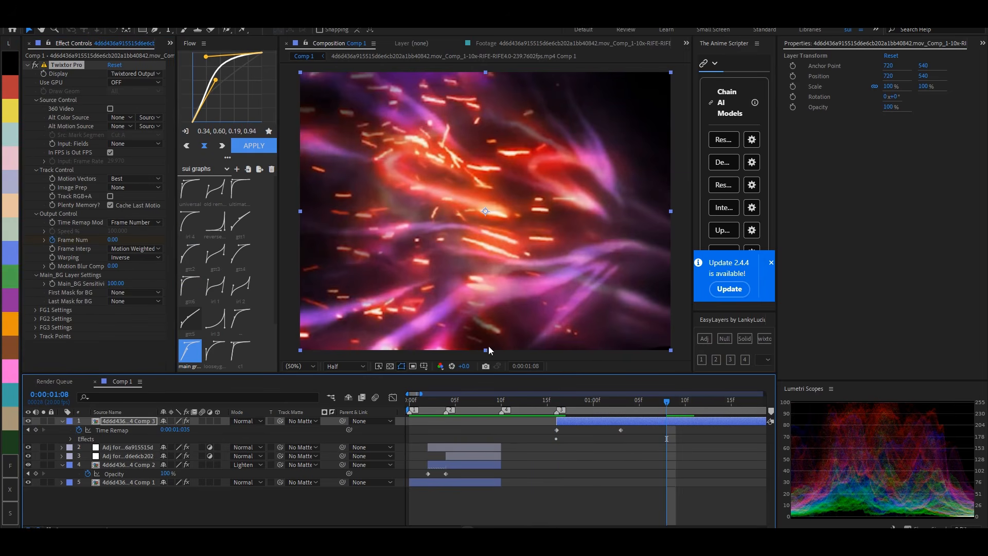
pyautogui.moveTo(112, 240); pyautogui.dragTo(115, 240)
# - Split the third pre-comp at 0:00:01:09 and delete the remainder
pyautogui.click(674, 404)
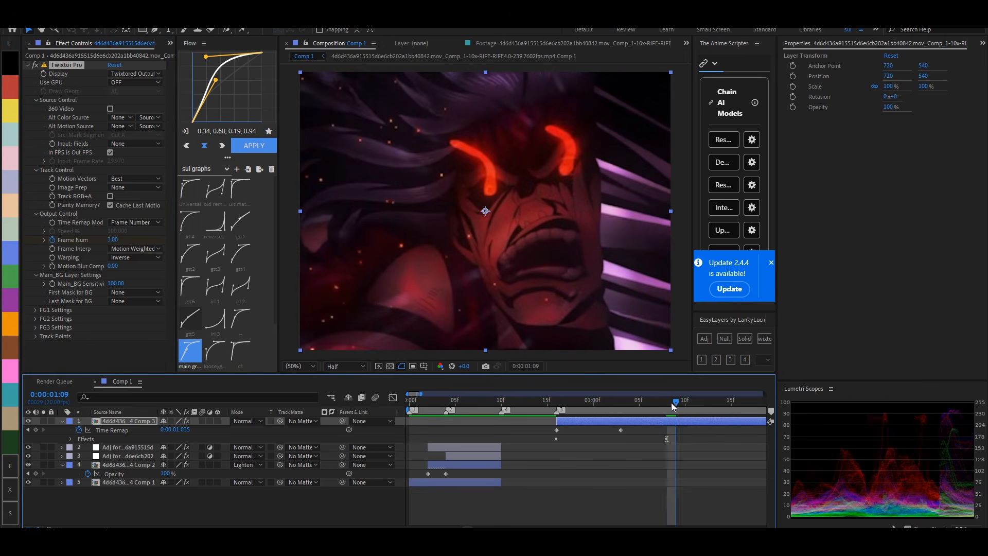
pyautogui.hotkey('ctrl', 'shift', 'd')
pyautogui.press('Delete')
# - Ease the third pre-comp's Frame Num keyframes with the universal Flow preset (0.07, 0.77, 0.15, 0.94) and collapse its properties
pyautogui.press('u')
pyautogui.press('u')
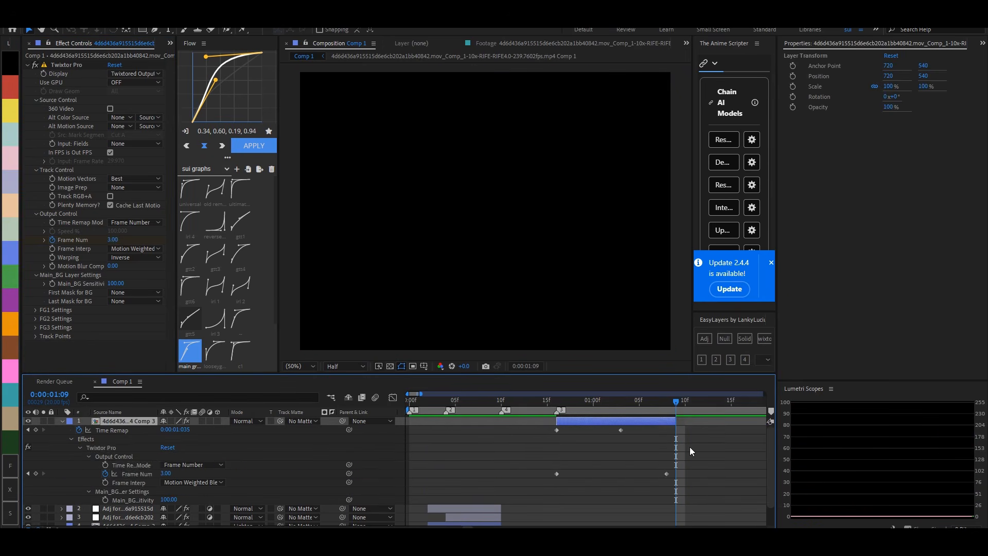
pyautogui.moveTo(692, 448); pyautogui.dragTo(536, 487)
pyautogui.click(191, 196)
pyautogui.click(507, 447)
pyautogui.press('u')
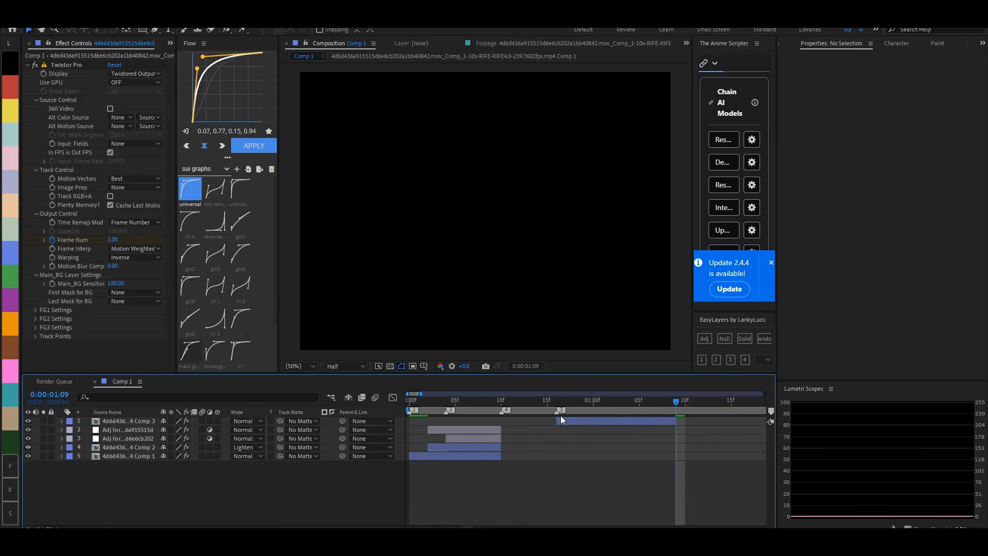
# - Add an adjustment layer spanning frame 4 to frame 16 and apply S_Shake to it
pyautogui.moveTo(560, 402); pyautogui.dragTo(558, 436)
pyautogui.click(455, 430)
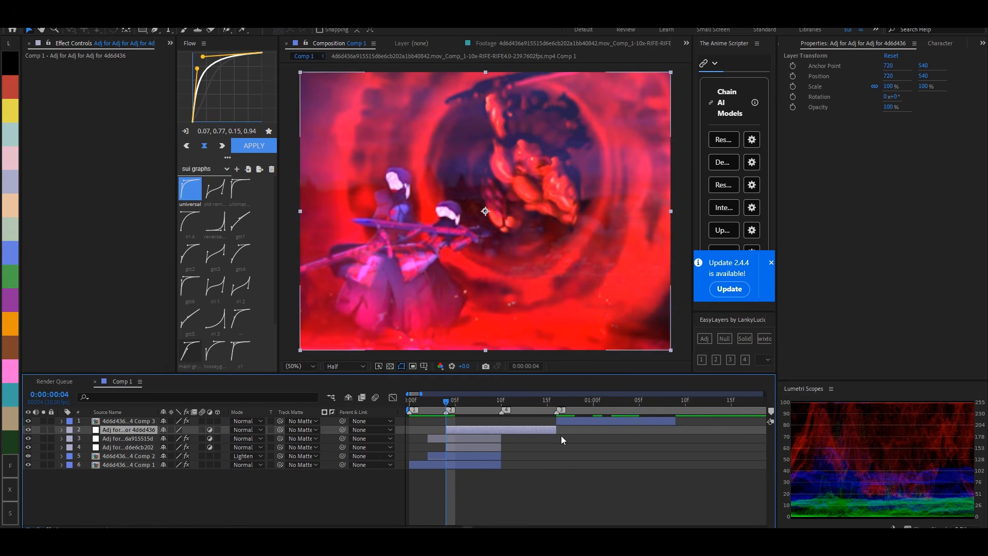
pyautogui.hotkey('ctrl', 'space')
pyautogui.write('s_shake')
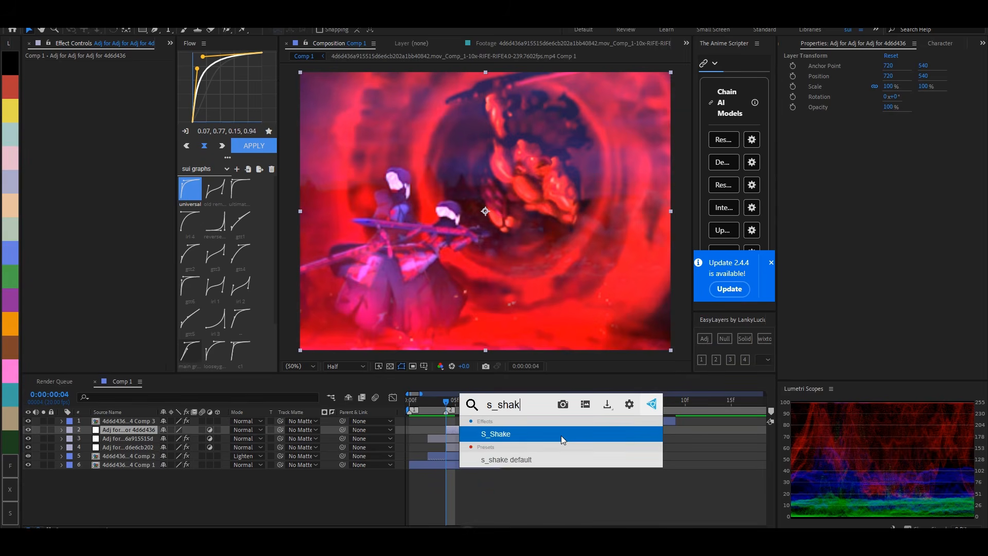
pyautogui.press('Return')
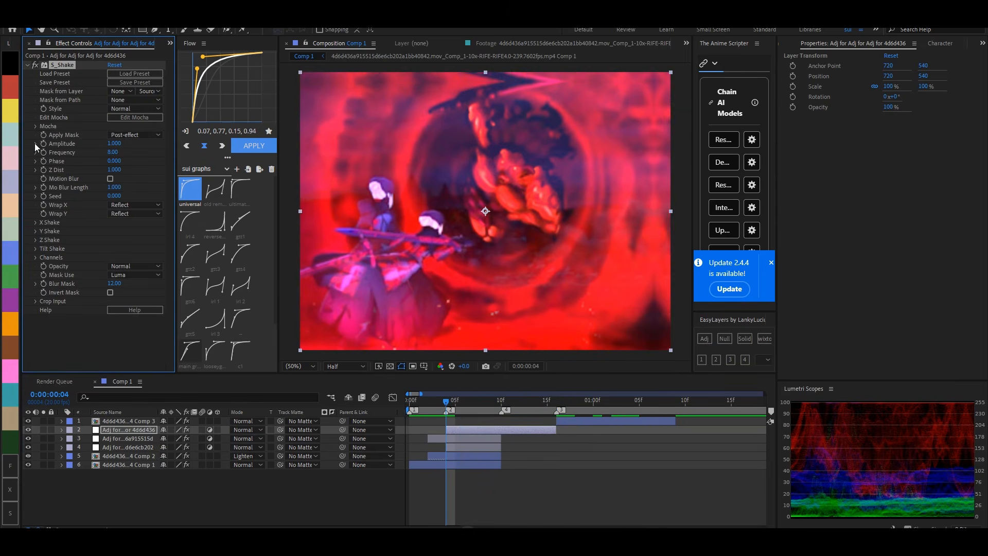
# - Keyframe the S_Shake Amplitude at 0 on frame 4 and at 1 on frame 9
pyautogui.click(43, 144)
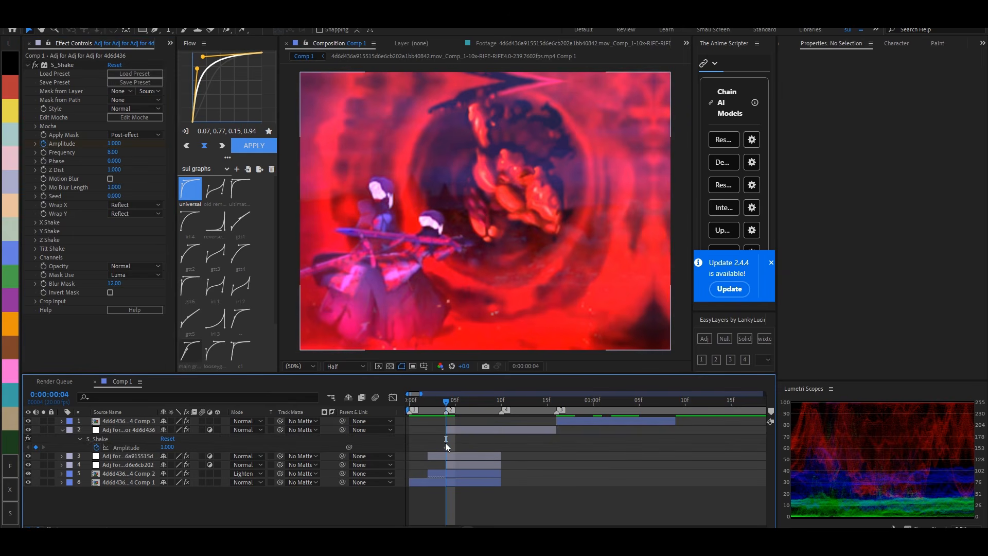
pyautogui.moveTo(446, 447); pyautogui.dragTo(493, 456)
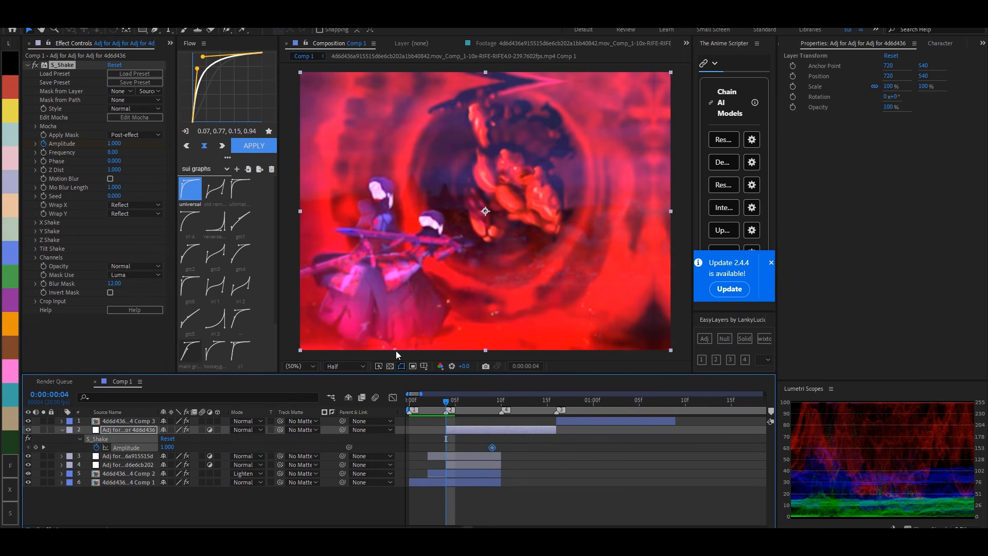
pyautogui.click(113, 143)
pyautogui.write('0')
pyautogui.press('Return')
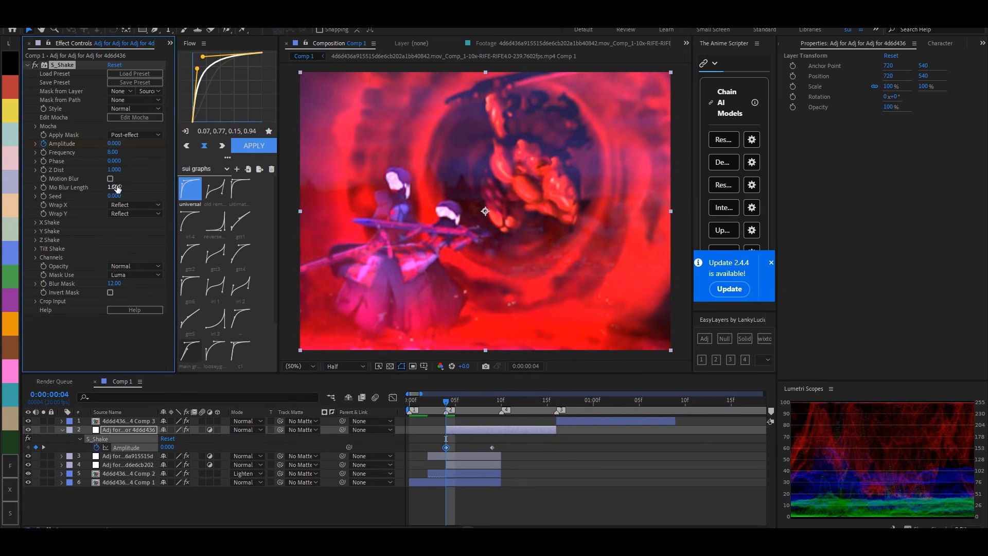
# - Enable motion blur in S_Shake and set Mo Blur Length to 0.423
pyautogui.click(111, 178)
pyautogui.click(114, 187)
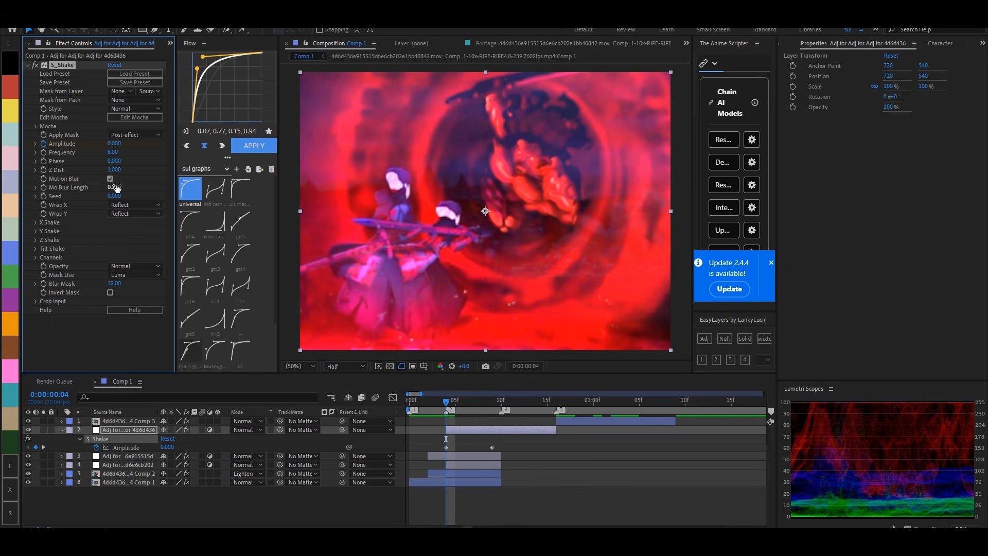
pyautogui.write('0.423')
pyautogui.press('Return')
# - Ease both Amplitude keyframes with the reverse Flow preset (0.80, 0.00, 1.00, 0.02)
pyautogui.moveTo(509, 442); pyautogui.dragTo(437, 453)
pyautogui.click(212, 226)
pyautogui.click(254, 147)
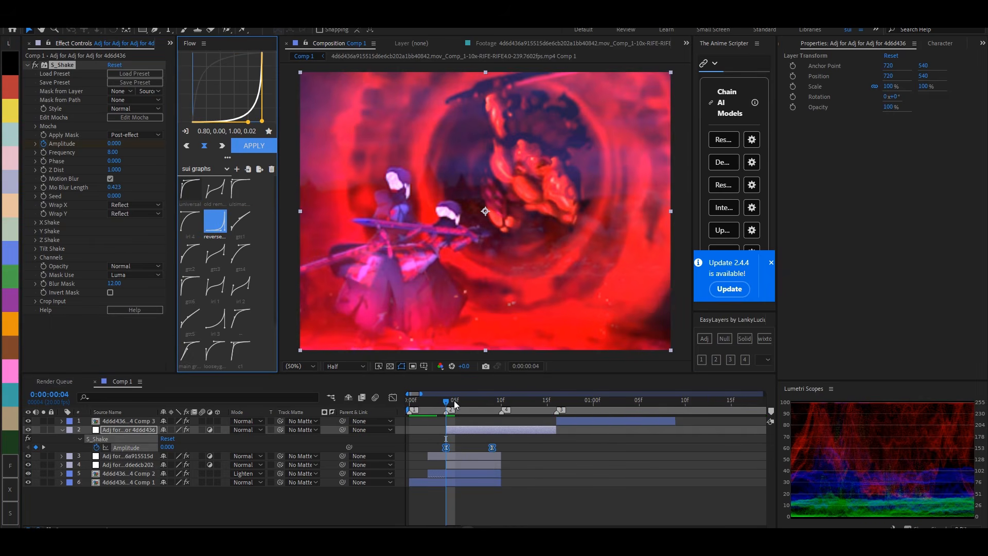
# - Check the shake on frame 9 and set the S_Shake Seed to 0.460
pyautogui.moveTo(451, 403); pyautogui.dragTo(474, 388)
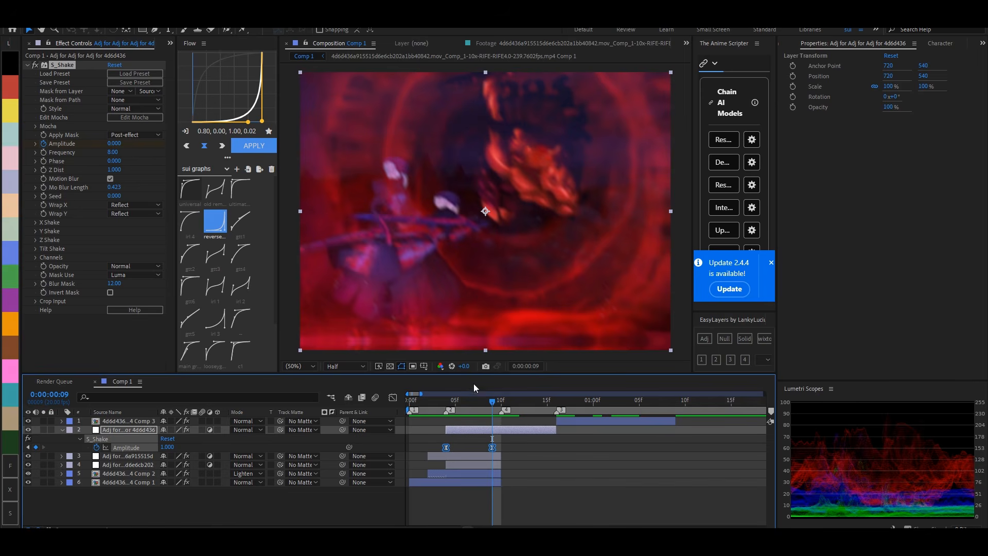
pyautogui.click(120, 197)
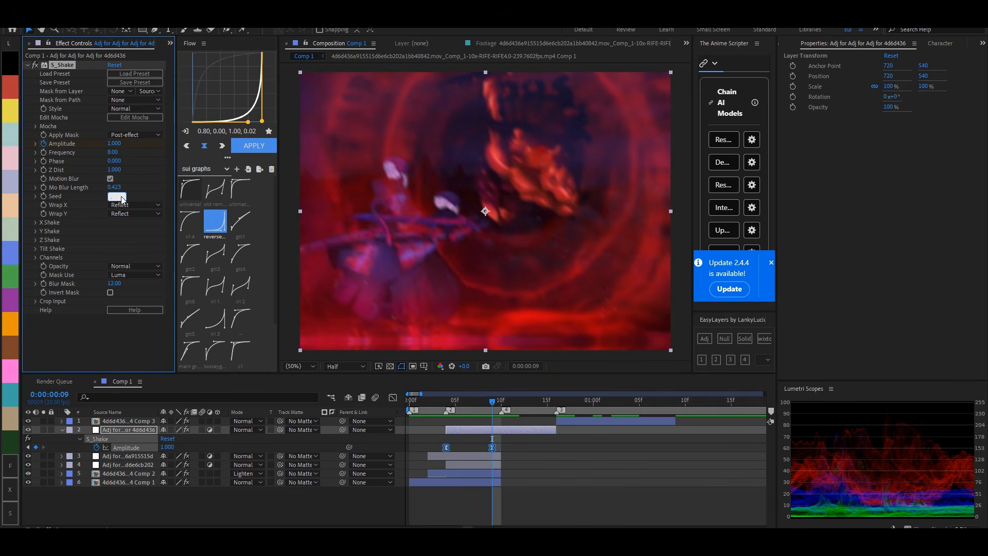
pyautogui.write('46')
pyautogui.press('Return')
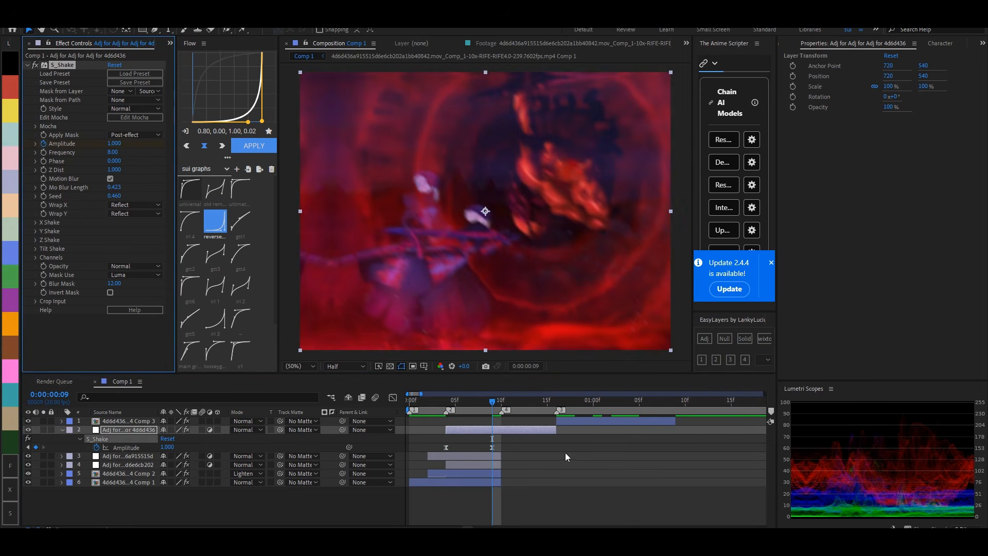
# - Step through frames 0 to 10 to examine how the shake builds up to the cut
pyautogui.moveTo(493, 400); pyautogui.dragTo(472, 403)
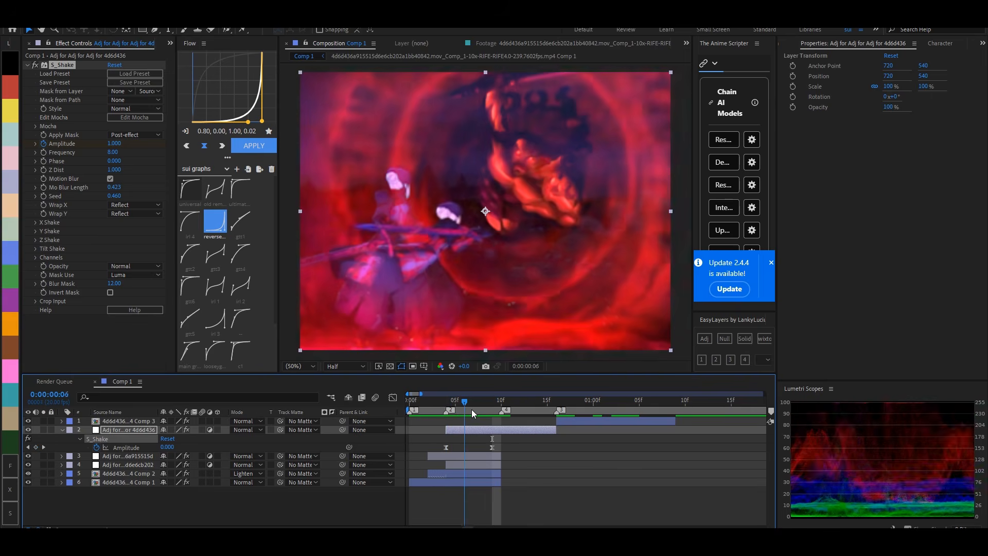
pyautogui.scroll(3, 485, 409)
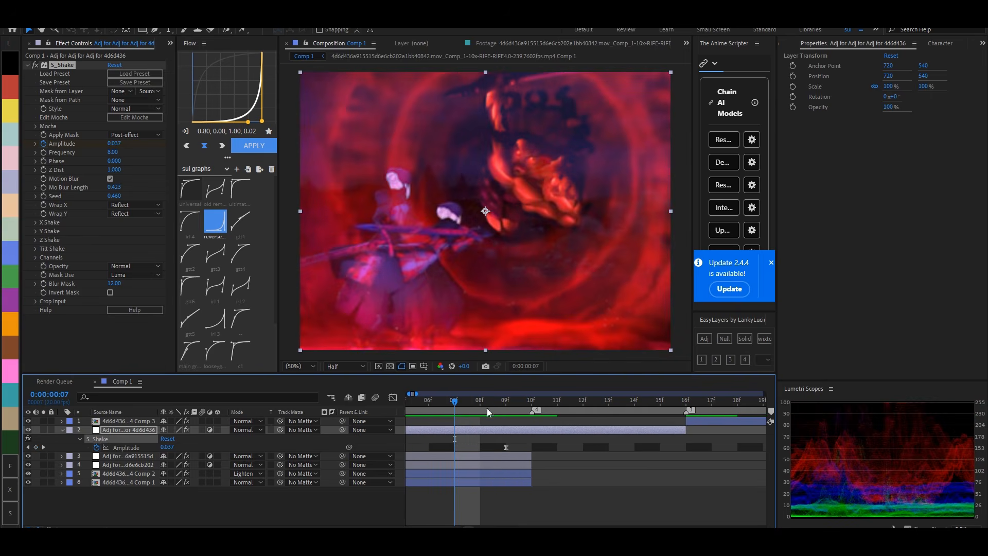
pyautogui.press('pagedown')
pyautogui.press('pagedown')
pyautogui.press('pageup')
pyautogui.press('pageup')
pyautogui.press('pageup')
pyautogui.press('pageup')
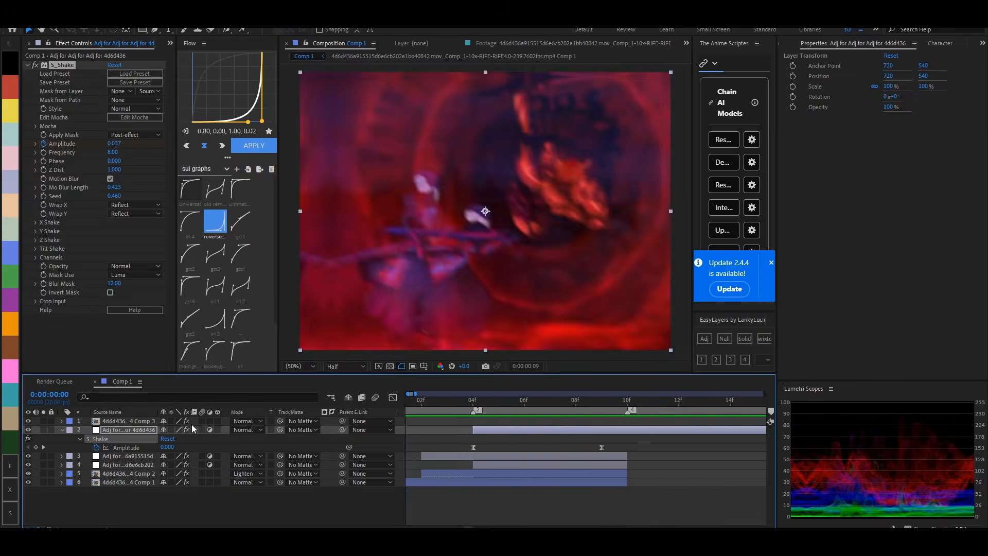
pyautogui.press('pagedown')
pyautogui.press('pagedown')
pyautogui.press('pagedown')
pyautogui.press('pagedown')
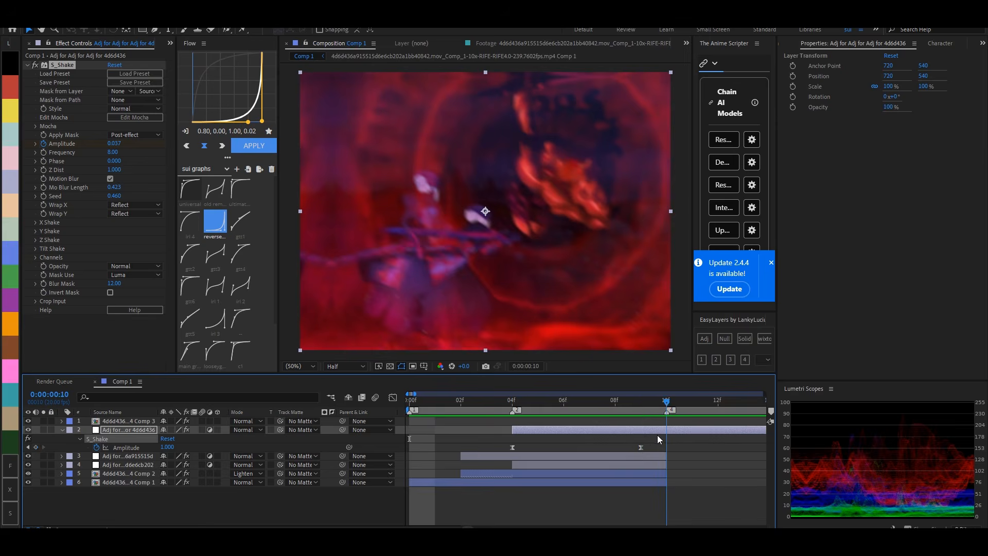
# - Add a black solid above the S_Shake adjustment layer and trim it to the single frame 7
pyautogui.click(644, 456)
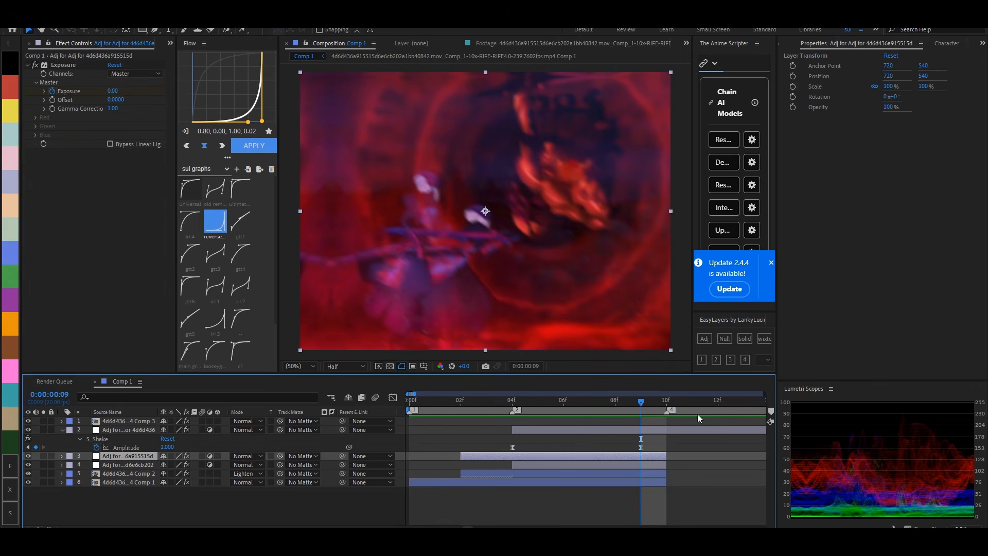
pyautogui.click(650, 428)
pyautogui.moveTo(640, 404); pyautogui.dragTo(587, 412)
pyautogui.click(745, 338)
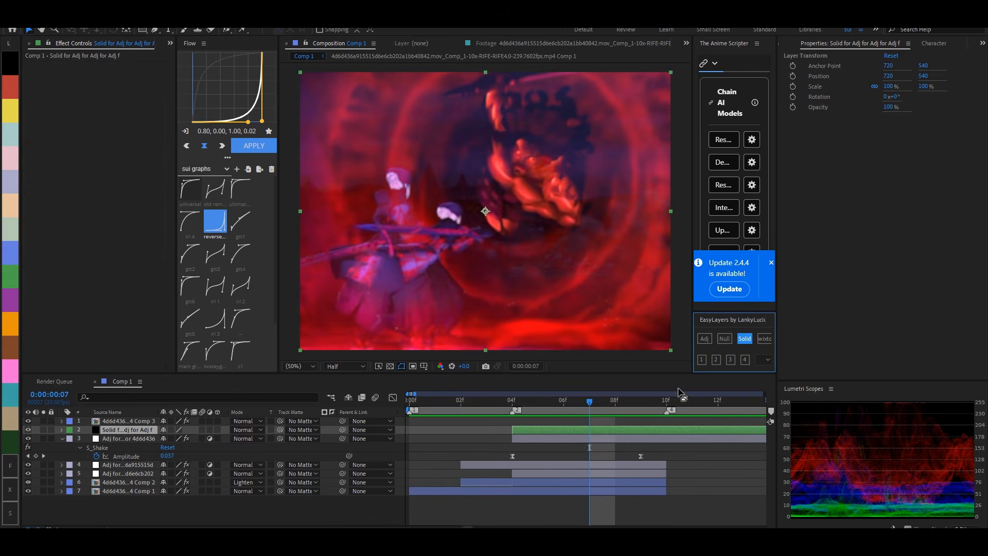
pyautogui.hotkey('ctrl', 'shift', 'd')
pyautogui.click(575, 435)
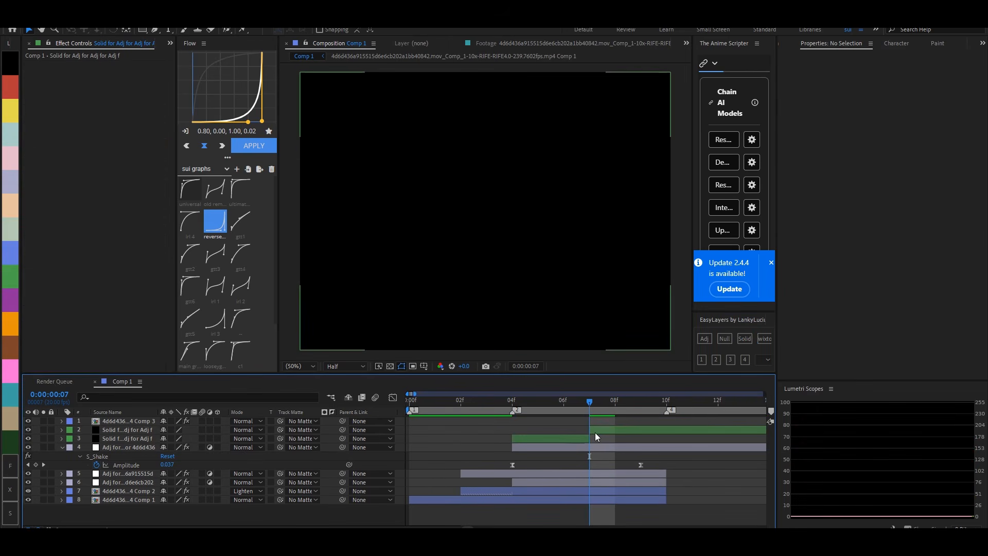
pyautogui.press('Delete')
pyautogui.click(604, 431)
pyautogui.click(612, 403)
pyautogui.hotkey('ctrl', 'shift', 'd')
pyautogui.press('Delete')
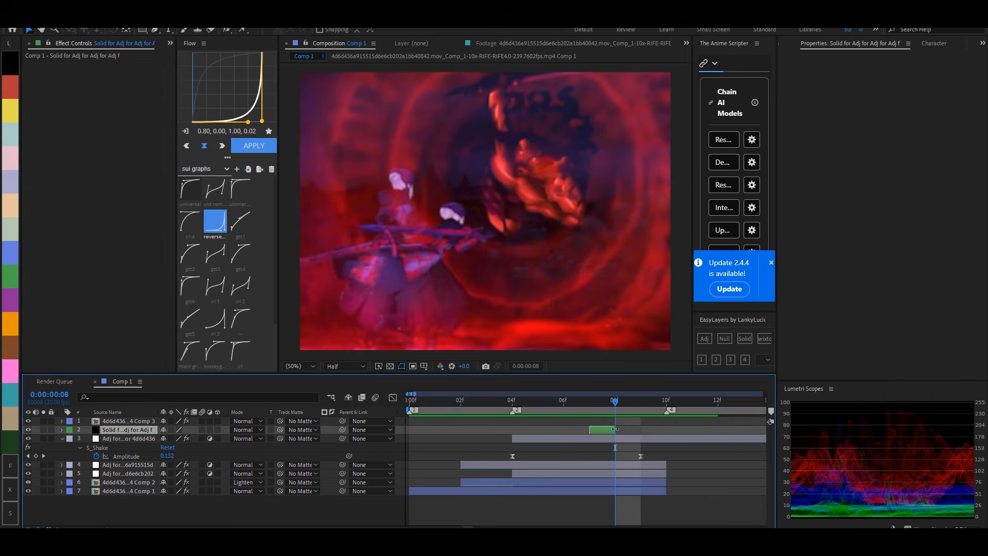
# - Add a one-frame adjustment layer on frame 8 above the solid, using the EasyLayers N option
pyautogui.hotkey('ctrl', 'space')
pyautogui.click(739, 417)
pyautogui.click(765, 359)
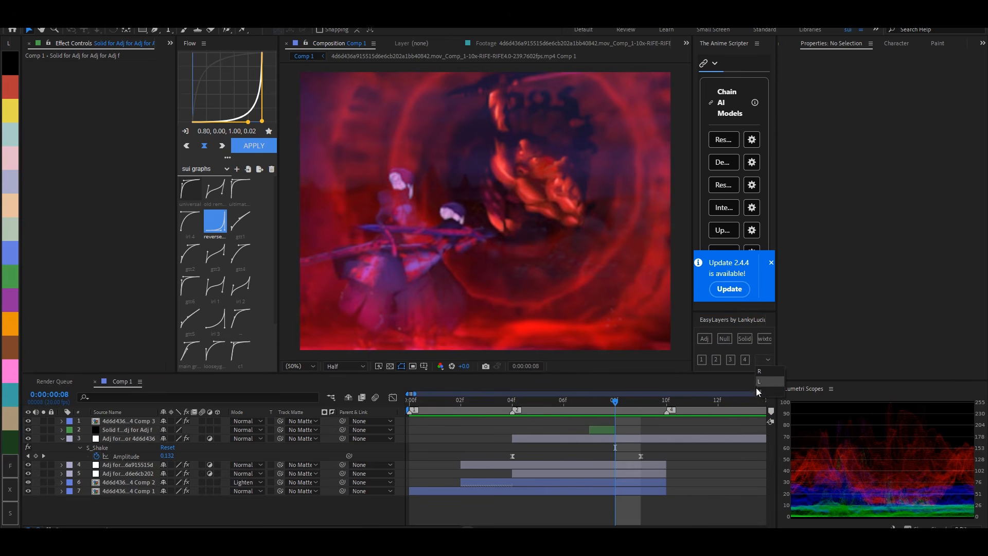
pyautogui.click(764, 392)
pyautogui.click(700, 363)
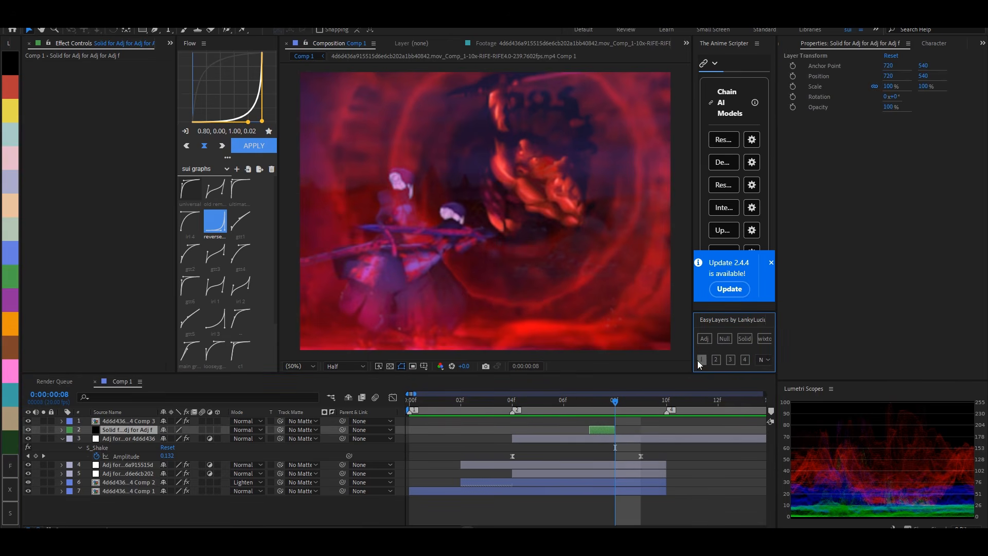
# - Apply Warp to the one-frame adjustment layer with the Twist style and a Bend of 21
pyautogui.hotkey('ctrl', 'space')
pyautogui.write('warp')
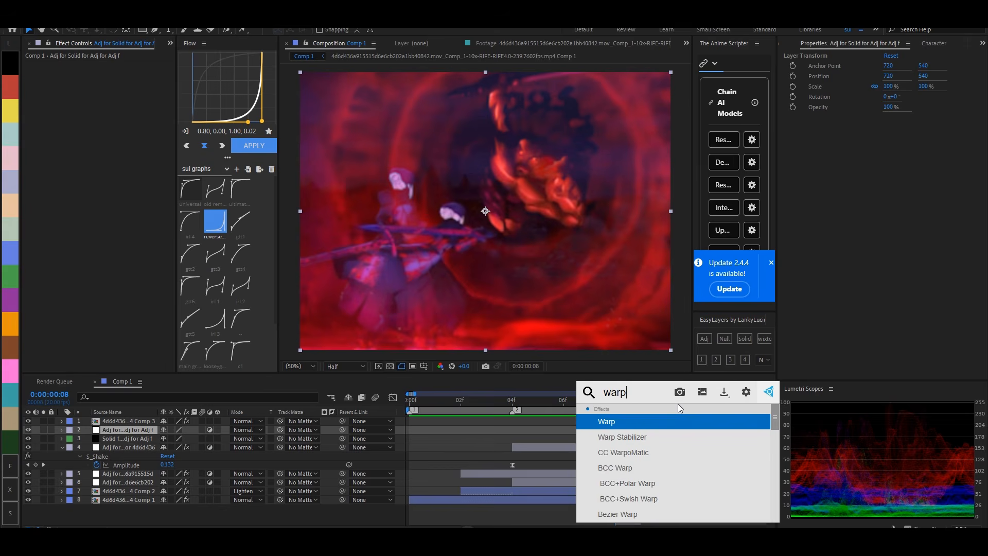
pyautogui.press('Return')
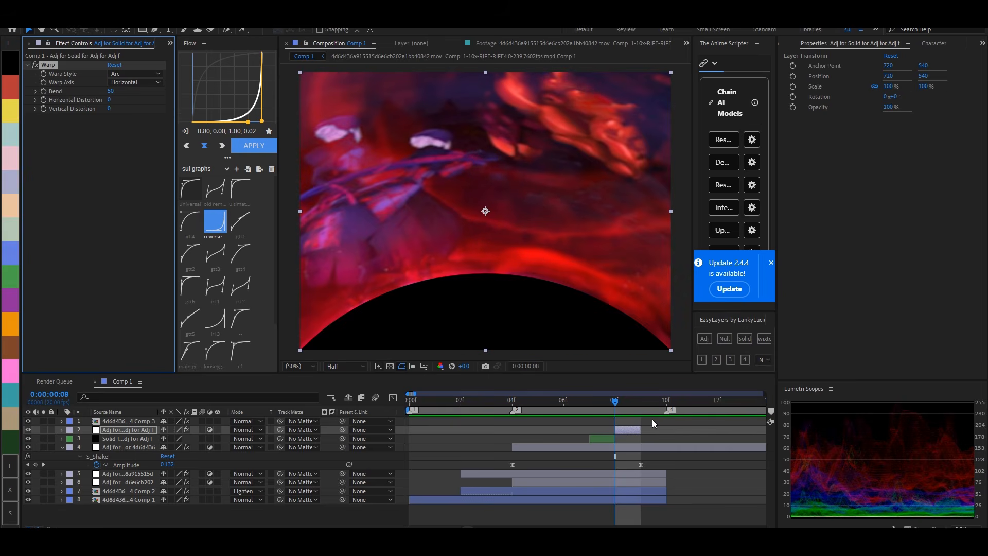
pyautogui.click(146, 74)
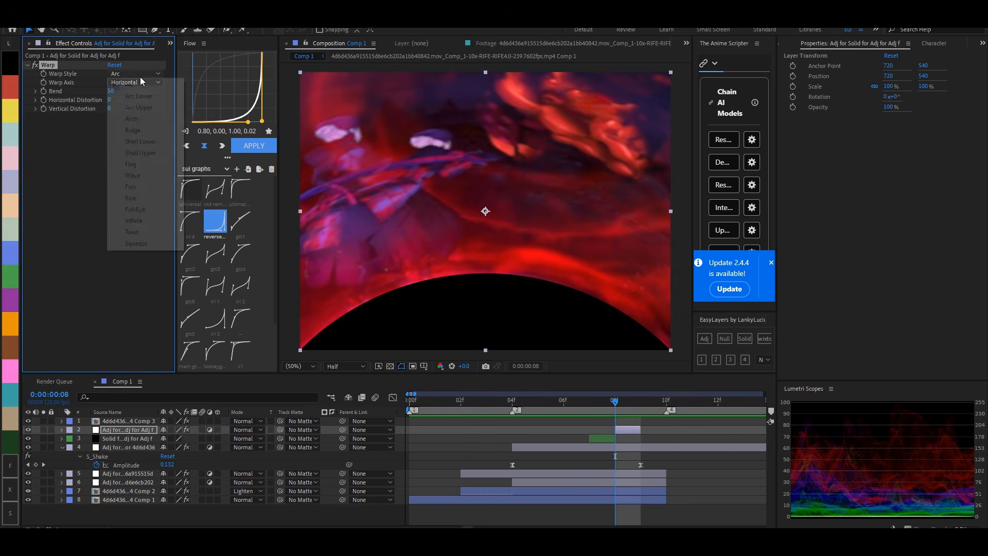
pyautogui.click(132, 232)
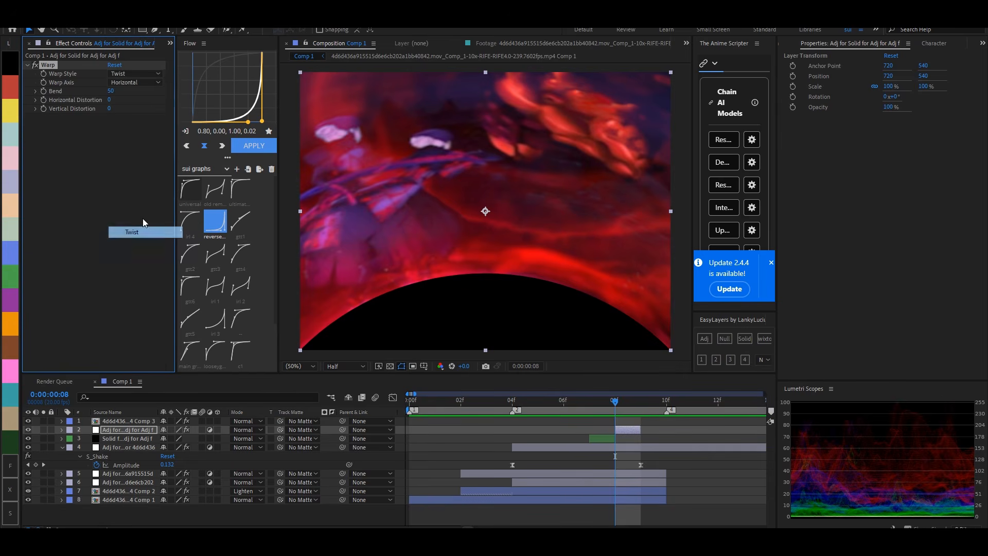
pyautogui.click(114, 91)
pyautogui.write('21')
pyautogui.press('Return')
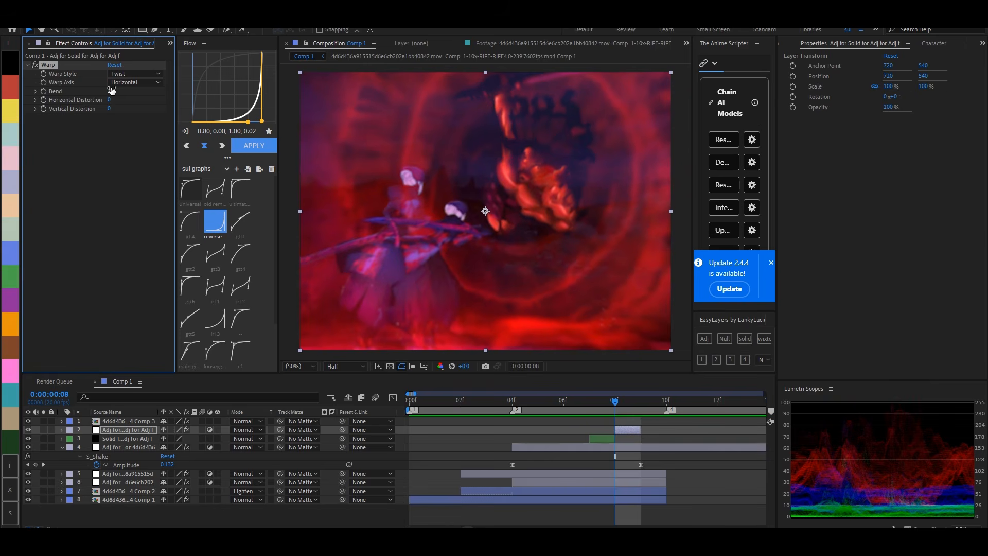
# - Duplicate the second pre-comp, keep only frame 9 of the copy and set its blending mode to Vivid Light
pyautogui.moveTo(603, 395); pyautogui.dragTo(652, 403)
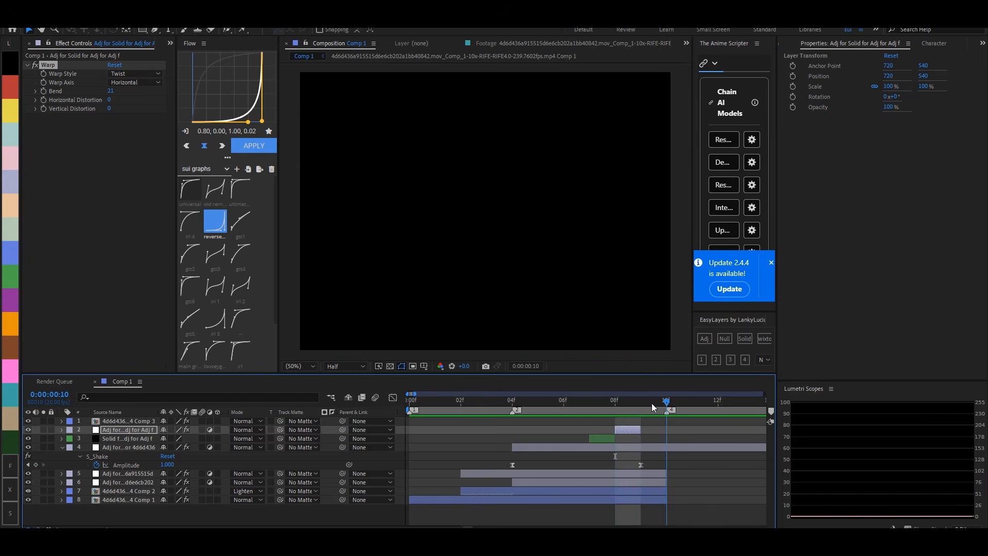
pyautogui.click(659, 499)
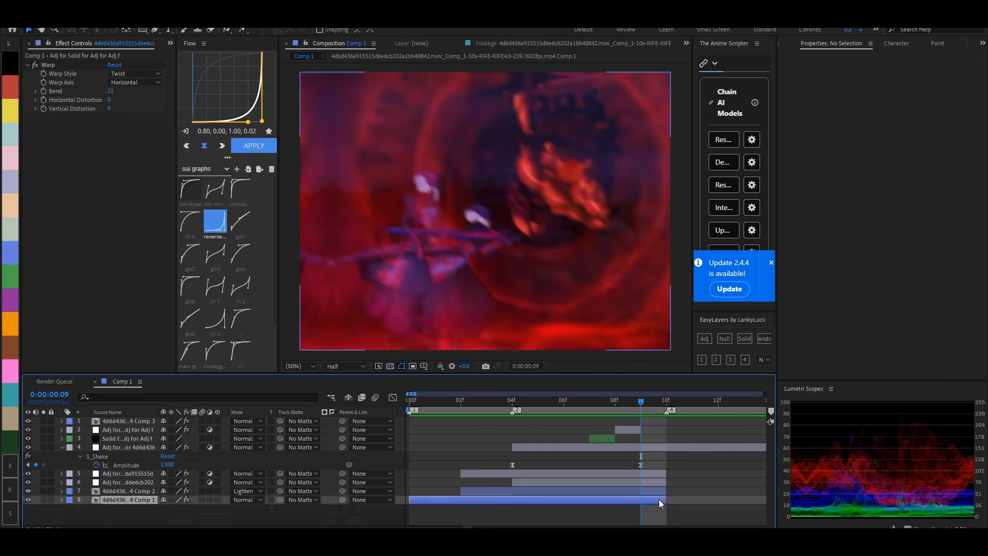
pyautogui.click(662, 491)
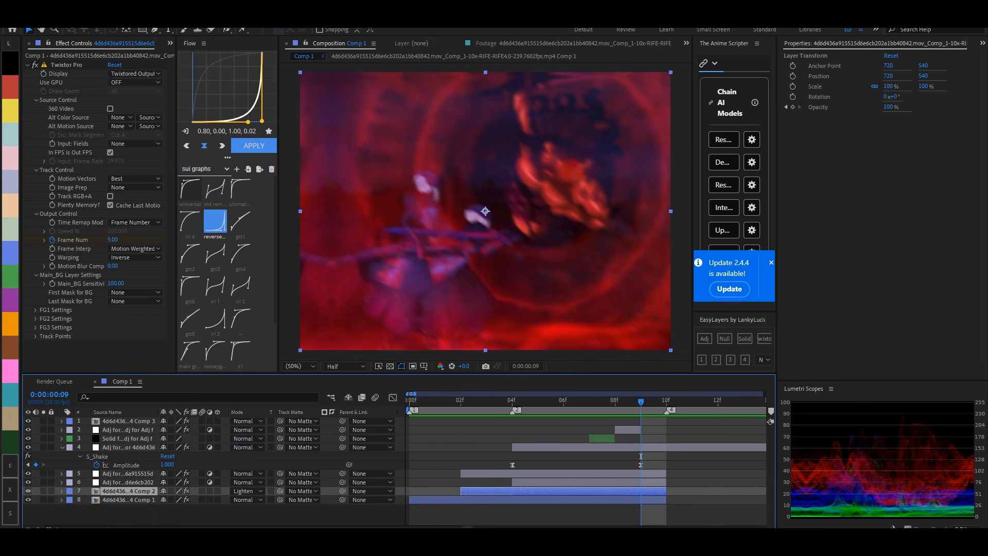
pyautogui.hscroll(4, 647, 476)
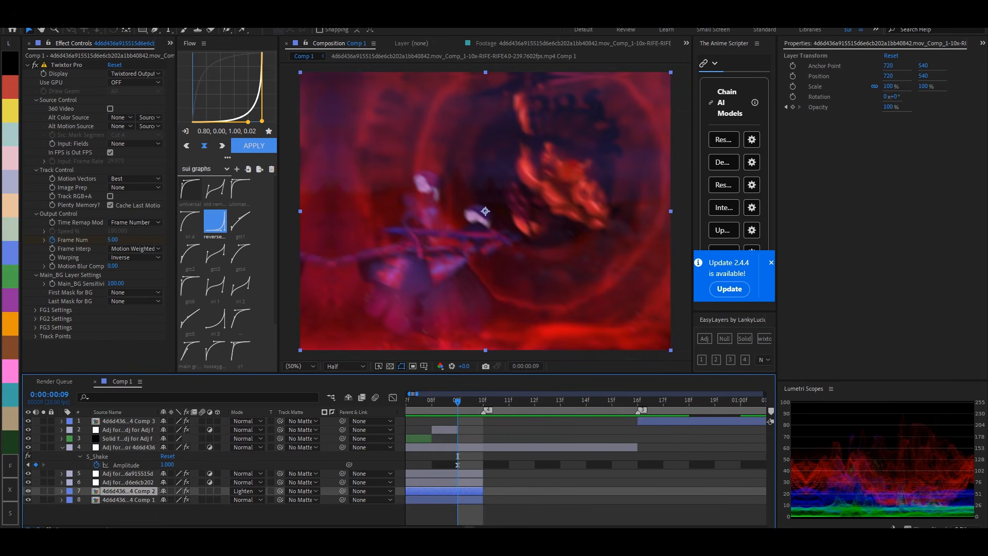
pyautogui.scroll(-2, 478, 490)
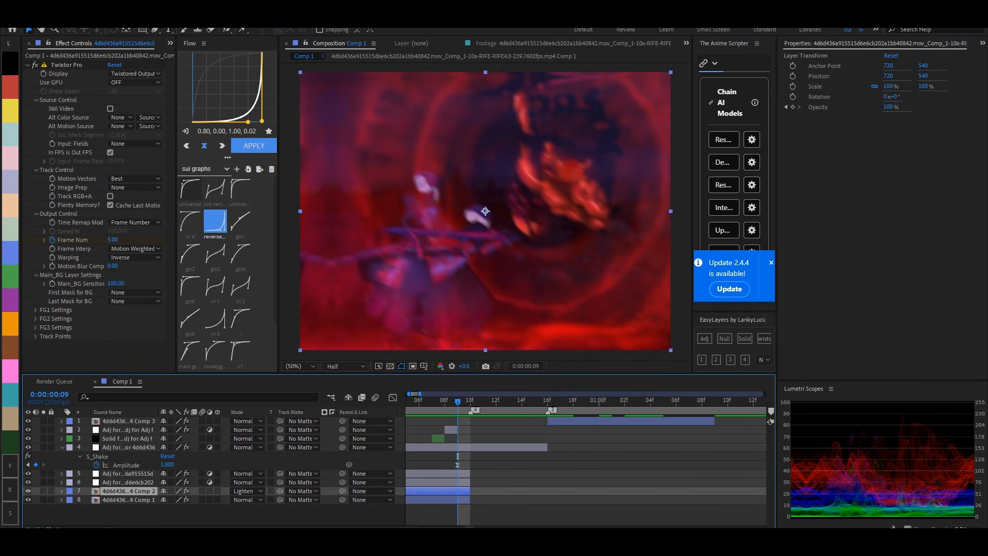
pyautogui.hotkey('ctrl', 'd')
pyautogui.rightClick(463, 492)
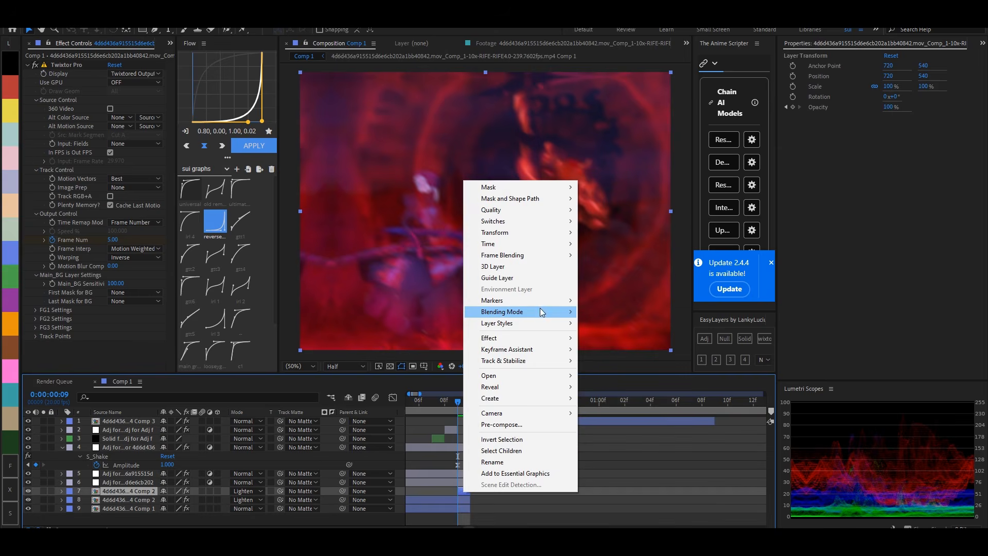
pyautogui.moveTo(541, 312)
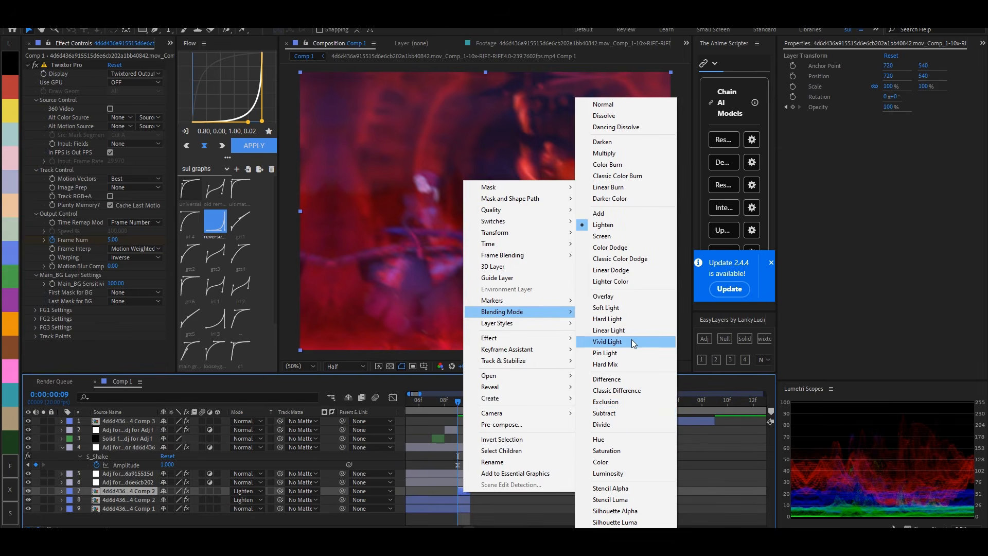
pyautogui.click(631, 341)
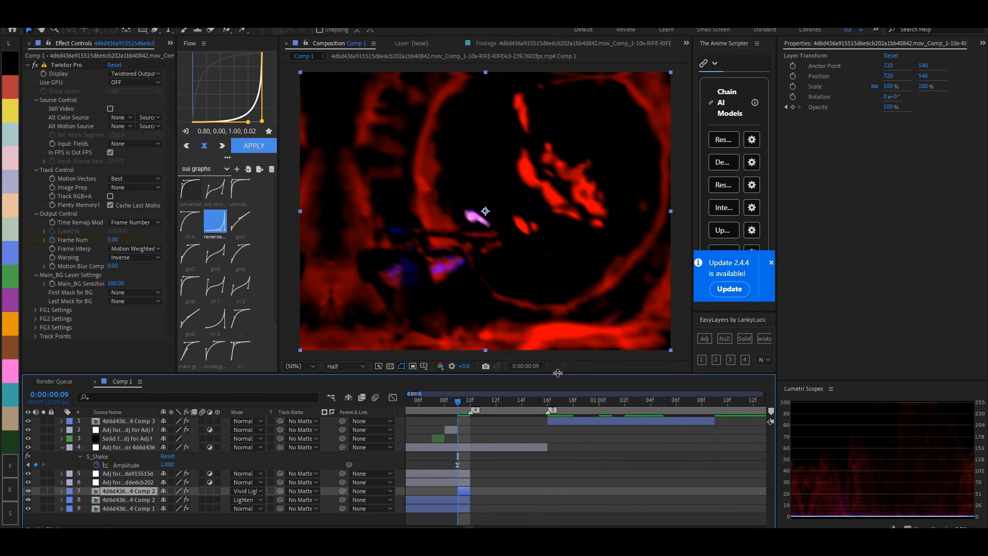
# - Duplicate the first pre-comp as a single frame on frame 10 and end the original at frame 9
pyautogui.click(470, 404)
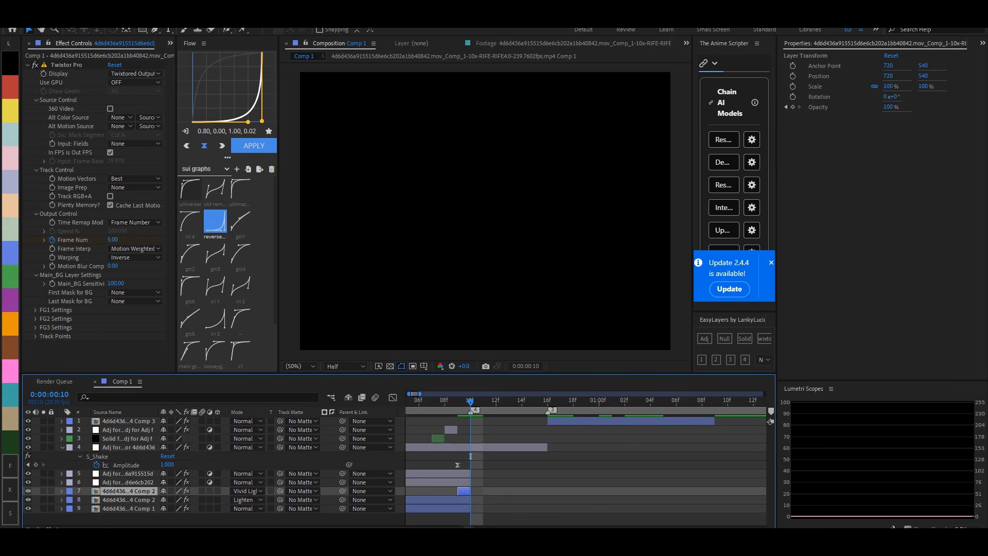
pyautogui.moveTo(468, 403); pyautogui.dragTo(462, 443)
pyautogui.click(486, 500)
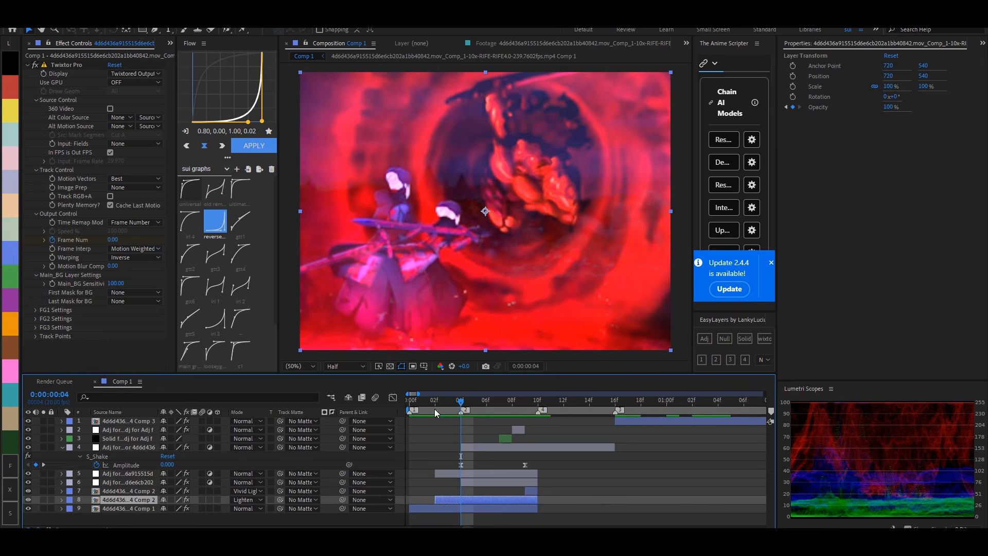
pyautogui.moveTo(468, 409); pyautogui.dragTo(527, 430)
pyautogui.moveTo(537, 508)
pyautogui.mouseDown()
pyautogui.moveTo(525, 508)
pyautogui.moveTo(542, 513)
pyautogui.mouseUp()
pyautogui.click(539, 403)
pyautogui.hotkey('ctrl', 'd')
pyautogui.hotkey('alt', '[')
pyautogui.click(524, 517)
pyautogui.click(539, 515)
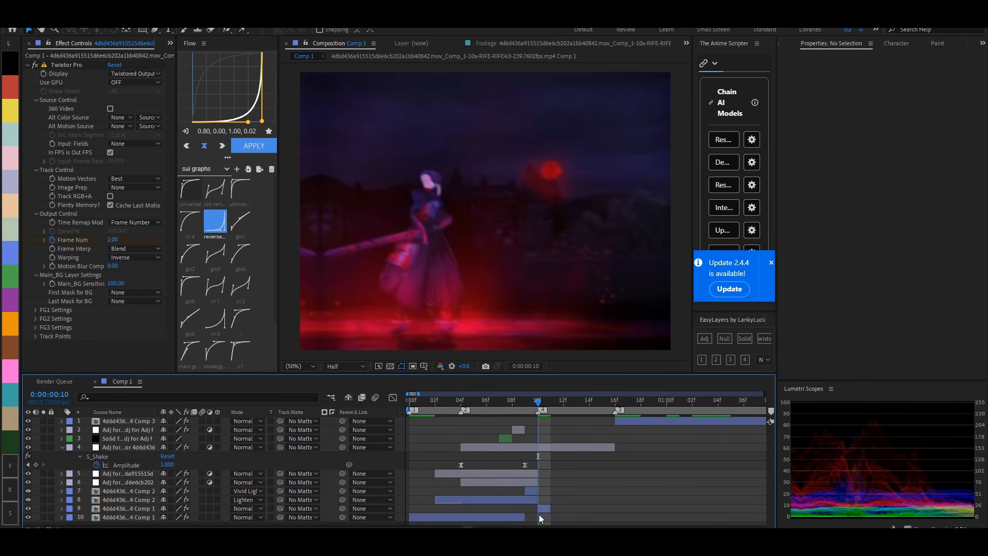
# - Apply Minimax to the single-frame first pre-comp copy on frame 10, with Radius 20 and Direction Just Horizontal
pyautogui.click(544, 509)
pyautogui.hotkey('ctrl', 'space')
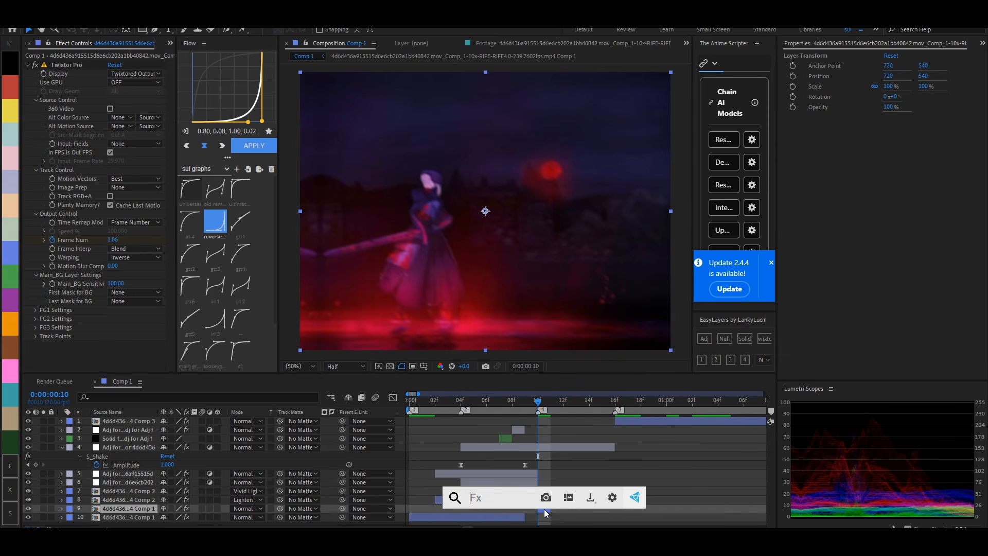
pyautogui.write('minimax')
pyautogui.press('Return')
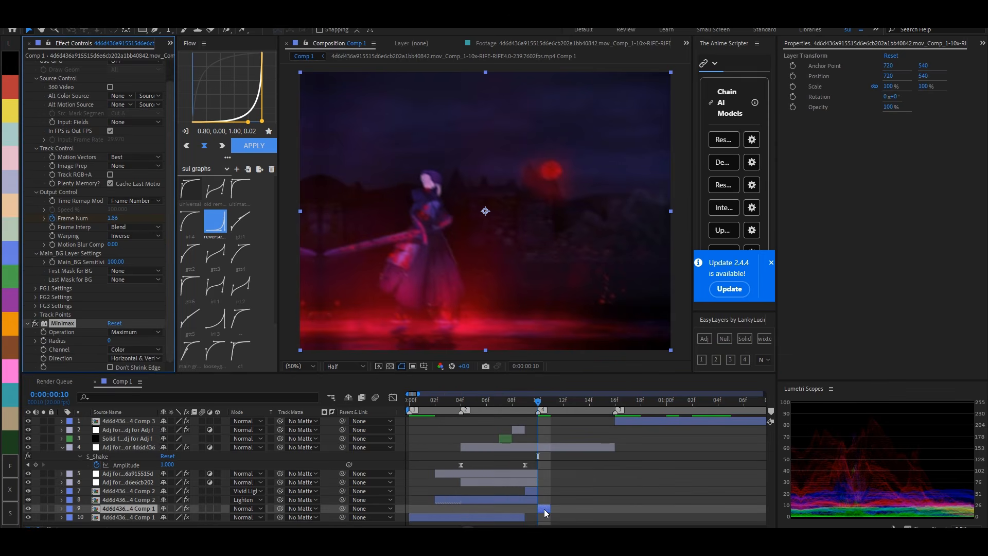
pyautogui.click(111, 341)
pyautogui.write('20')
pyautogui.press('Return')
pyautogui.click(119, 356)
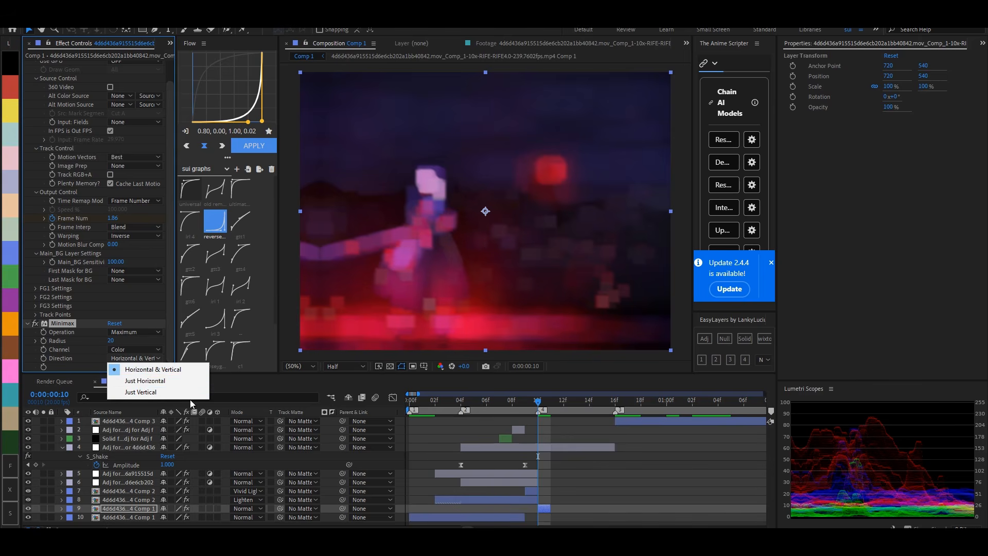
pyautogui.click(166, 381)
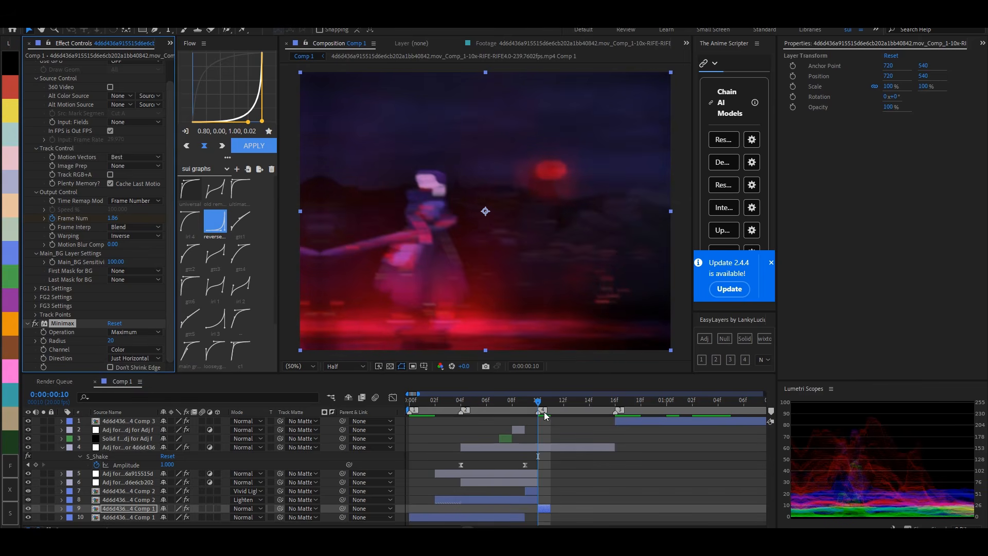
pyautogui.moveTo(540, 401)
pyautogui.mouseDown()
pyautogui.moveTo(524, 403)
pyautogui.moveTo(542, 404)
pyautogui.mouseUp()
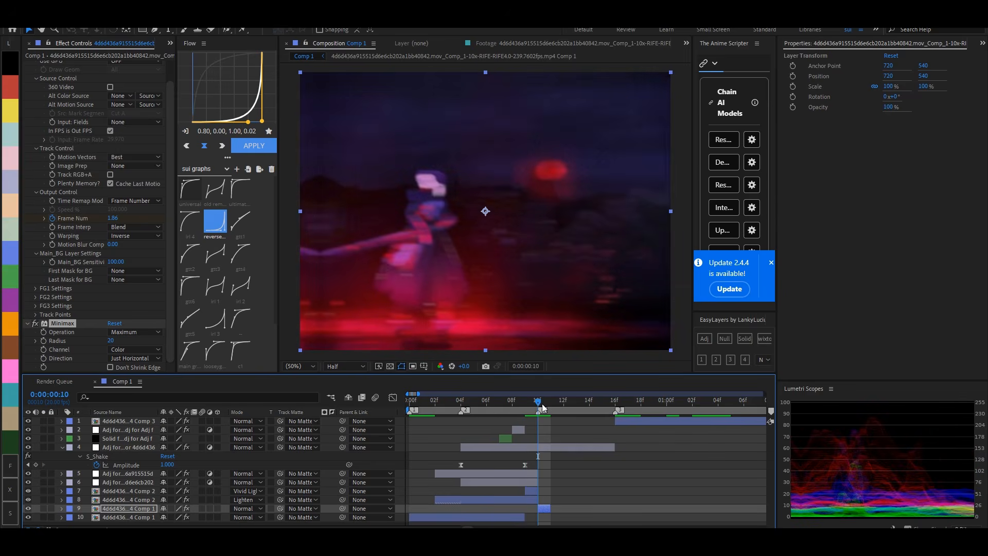
# - Add Levels to the frame 10 copy and raise Input Black to 7864.3
pyautogui.hotkey('ctrl', 'space')
pyautogui.write('levels')
pyautogui.press('Return')
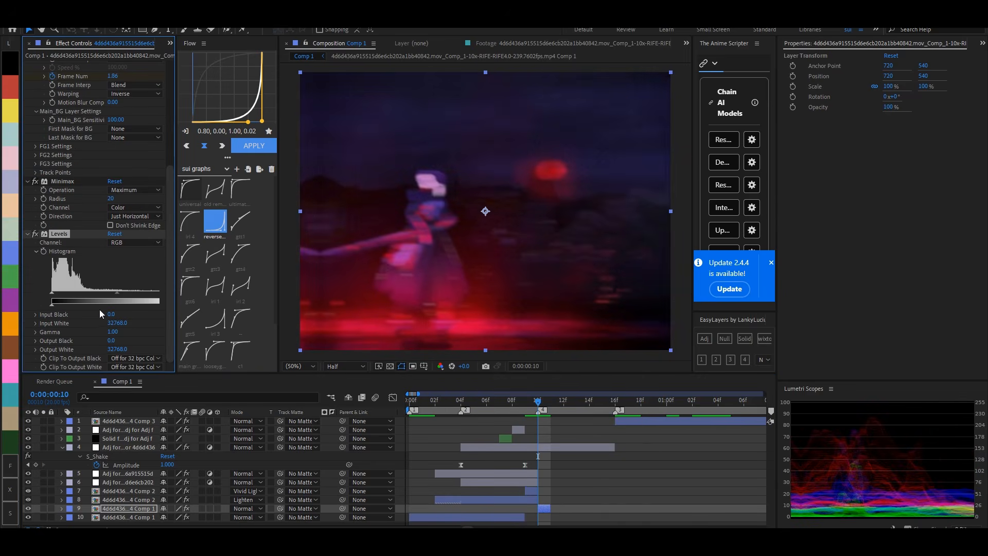
pyautogui.moveTo(118, 314); pyautogui.dragTo(122, 312)
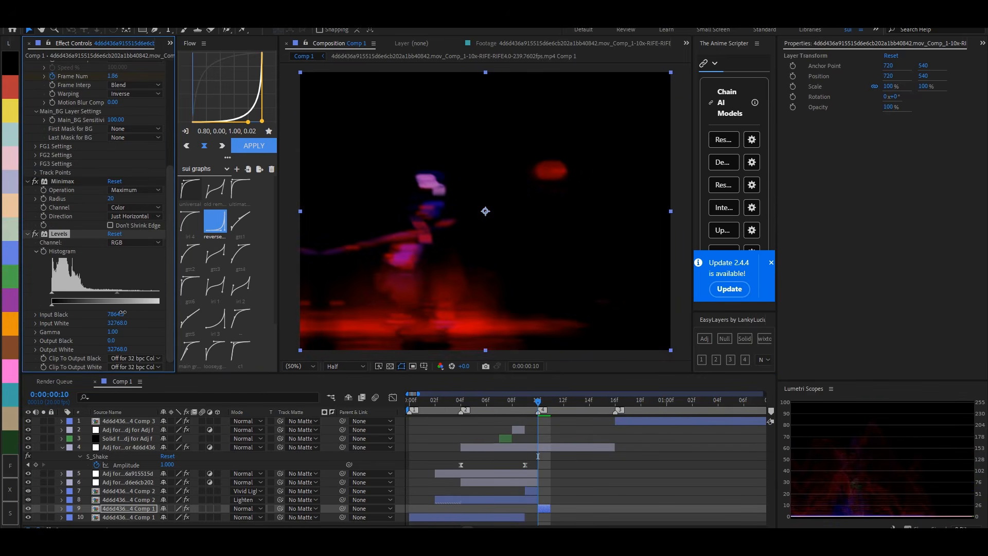
# - Extend the original first pre-comp by one frame so it ends at frame 10, where its copy starts
pyautogui.moveTo(538, 402); pyautogui.dragTo(554, 402)
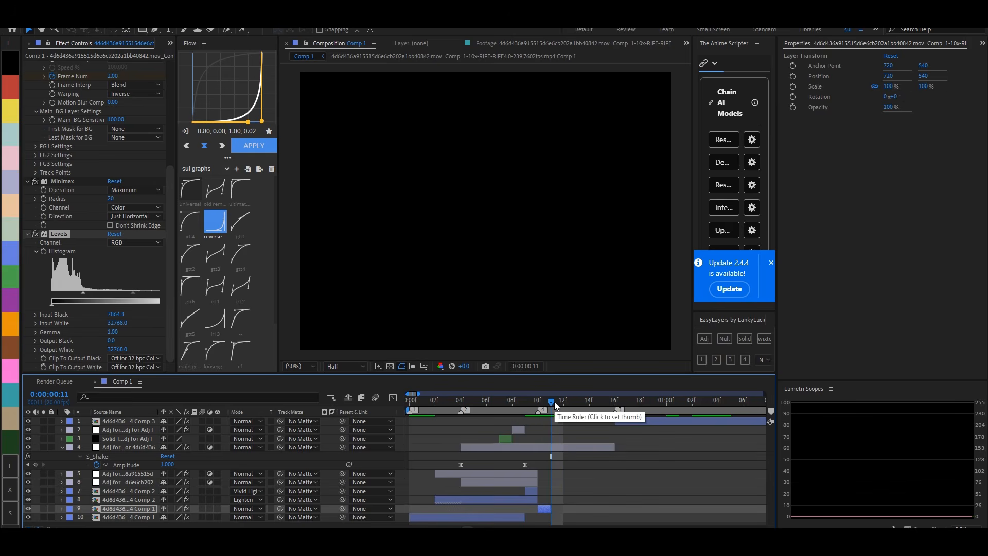
pyautogui.moveTo(554, 401); pyautogui.dragTo(562, 401)
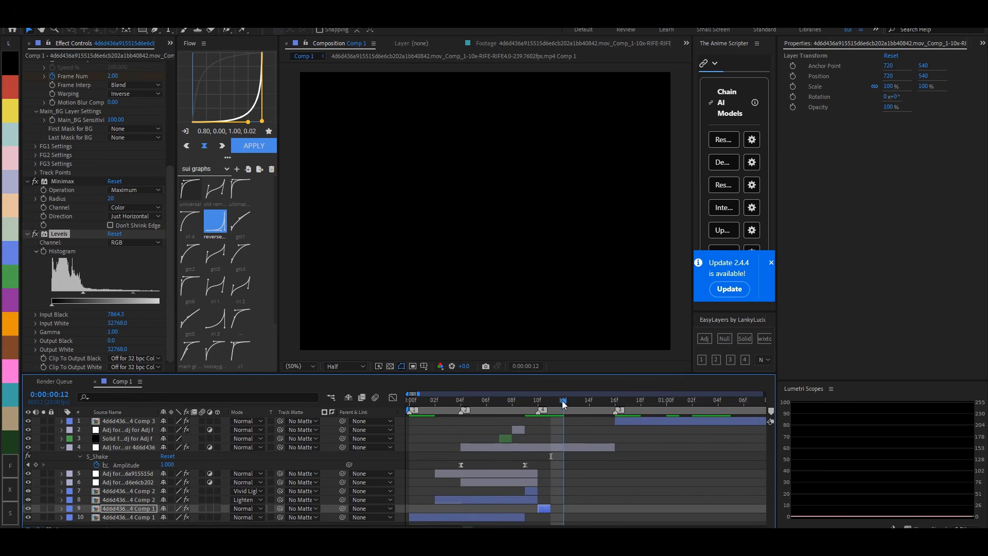
pyautogui.click(546, 492)
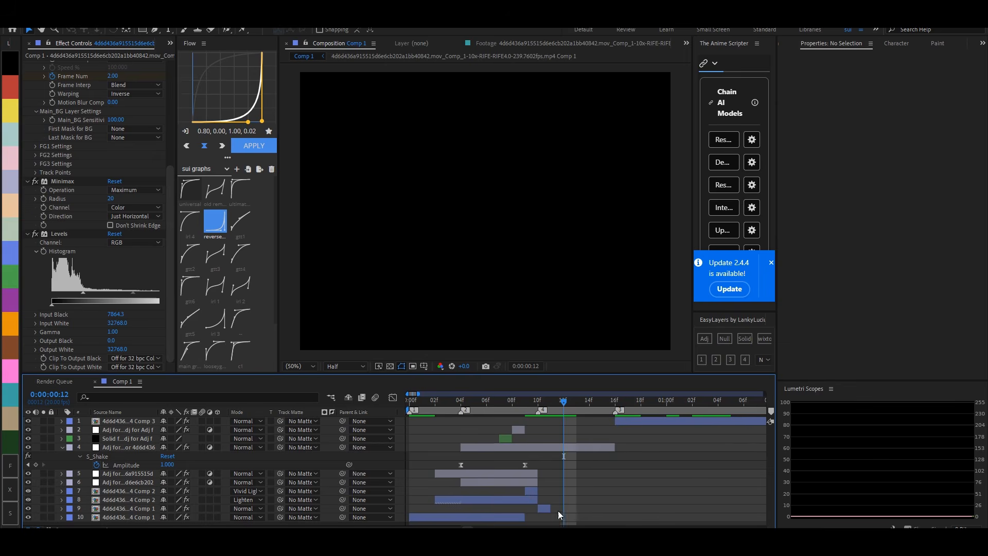
pyautogui.click(546, 509)
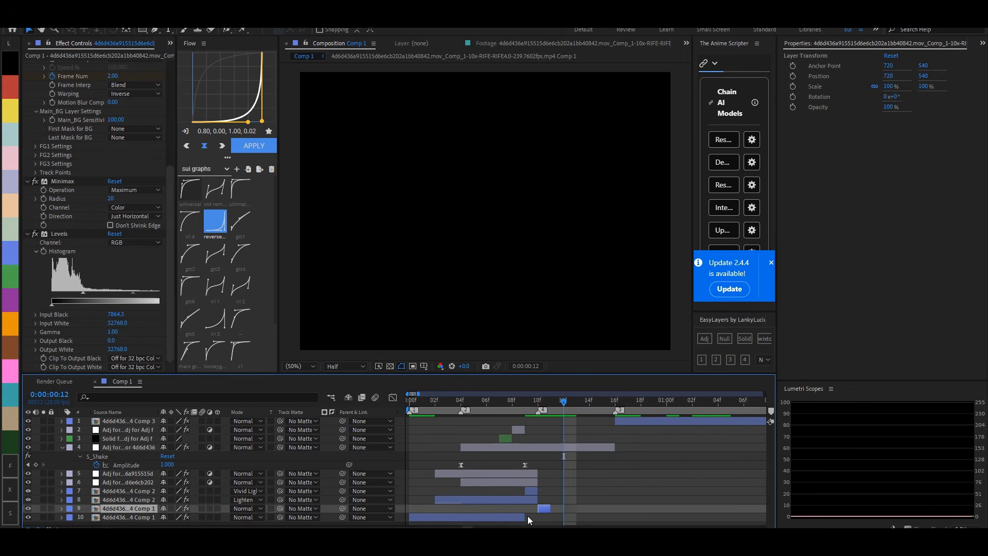
pyautogui.click(528, 519)
pyautogui.click(537, 401)
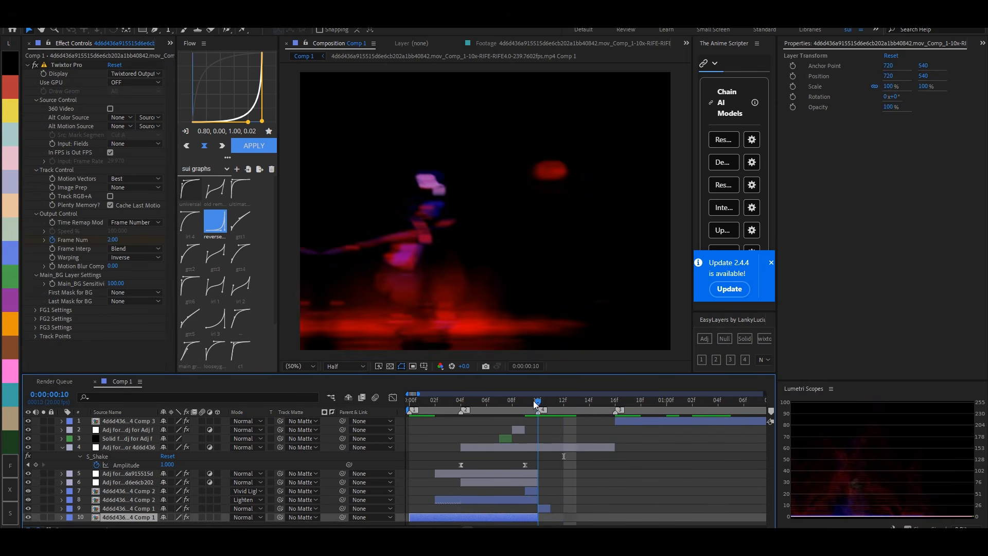
# - Extend the Lighten second pre-comp by one frame to frame 11 and move the frame 10 copy above it
pyautogui.click(545, 509)
pyautogui.click(531, 501)
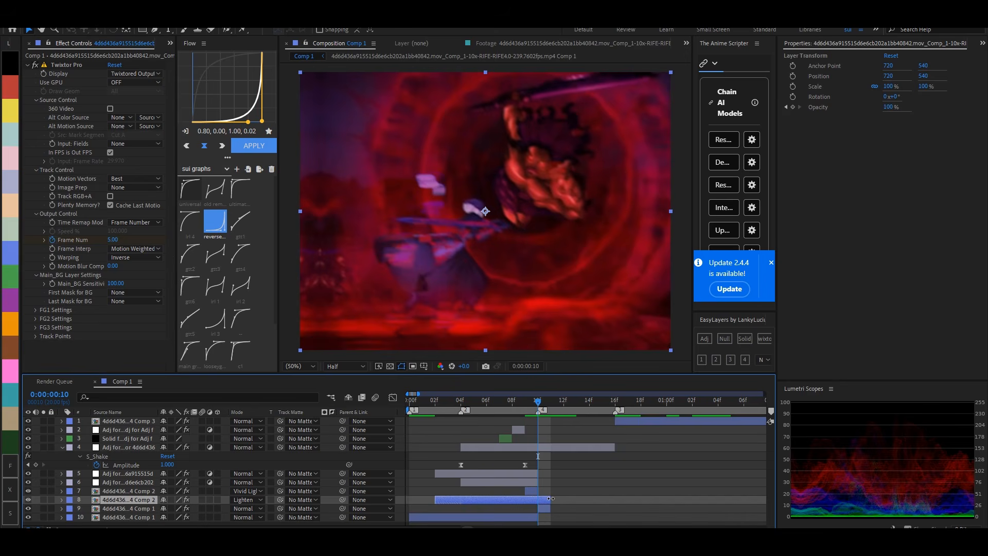
pyautogui.click(545, 508)
pyautogui.moveTo(125, 508); pyautogui.dragTo(127, 496)
# - Duplicate the first pre-comp, place the copy directly below the S_Shake adjustment layer at frame 13 and trim it to one frame
pyautogui.moveTo(536, 402); pyautogui.dragTo(572, 405)
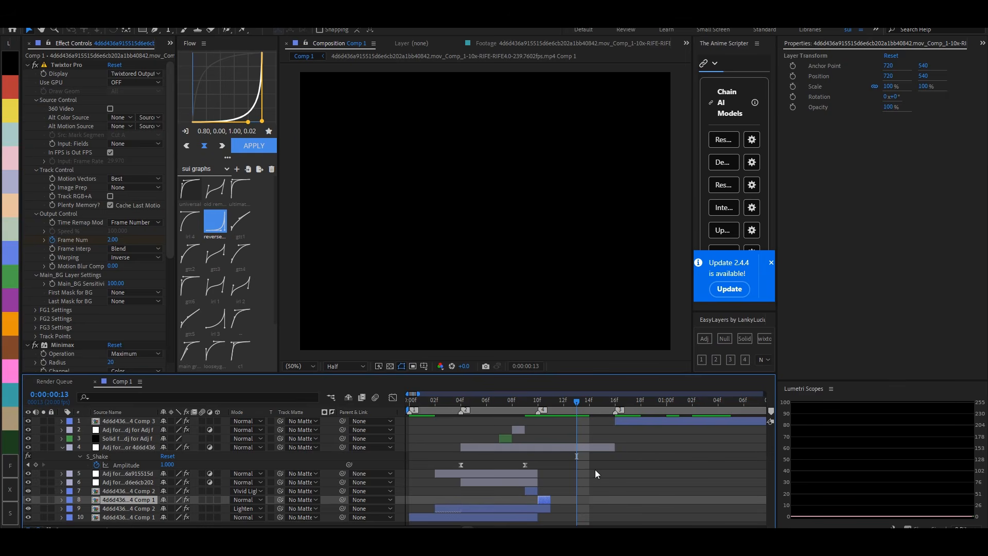
pyautogui.click(574, 491)
pyautogui.click(548, 499)
pyautogui.click(418, 518)
pyautogui.hotkey('ctrl', 'd')
pyautogui.moveTo(116, 516); pyautogui.dragTo(148, 463)
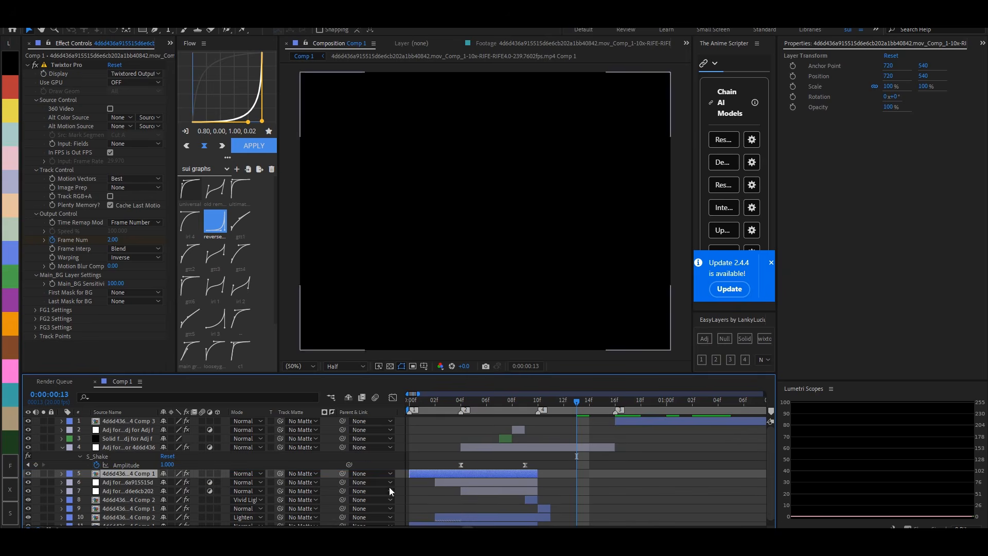
pyautogui.moveTo(465, 471); pyautogui.dragTo(628, 480)
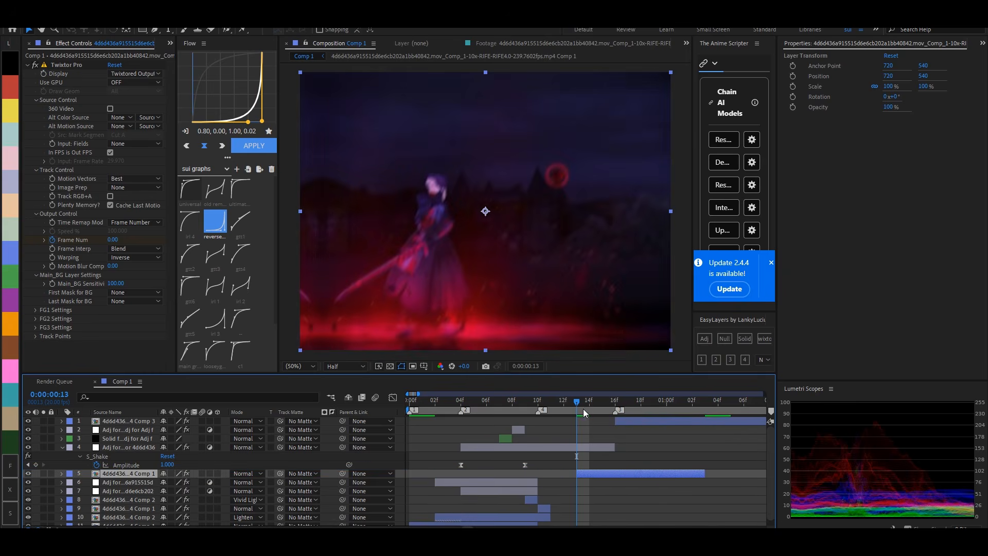
pyautogui.hotkey('alt', ']')
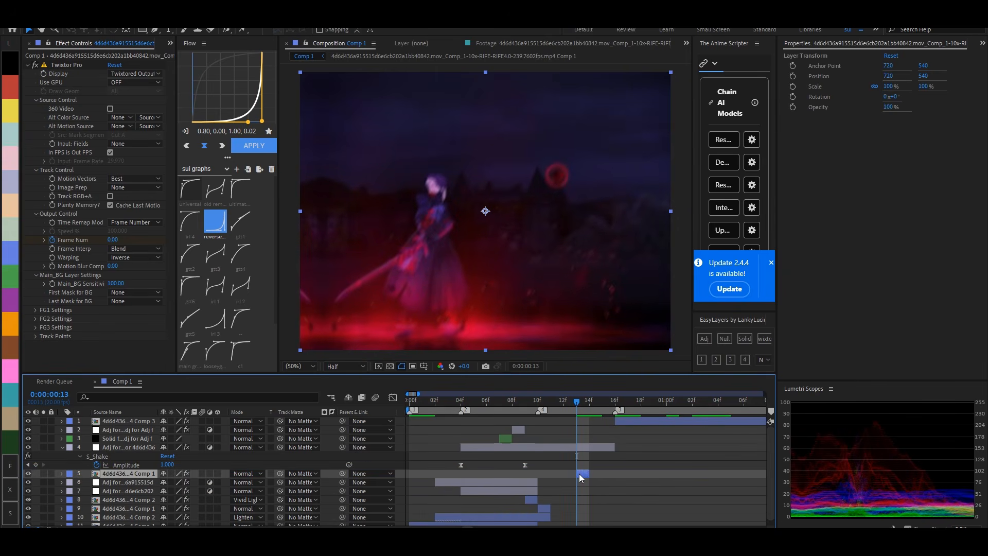
# - Apply Levels to the frame 13 copy, raise Input Black to darken the image, and collapse its effects
pyautogui.hotkey('ctrl', 'space')
pyautogui.write('lens')
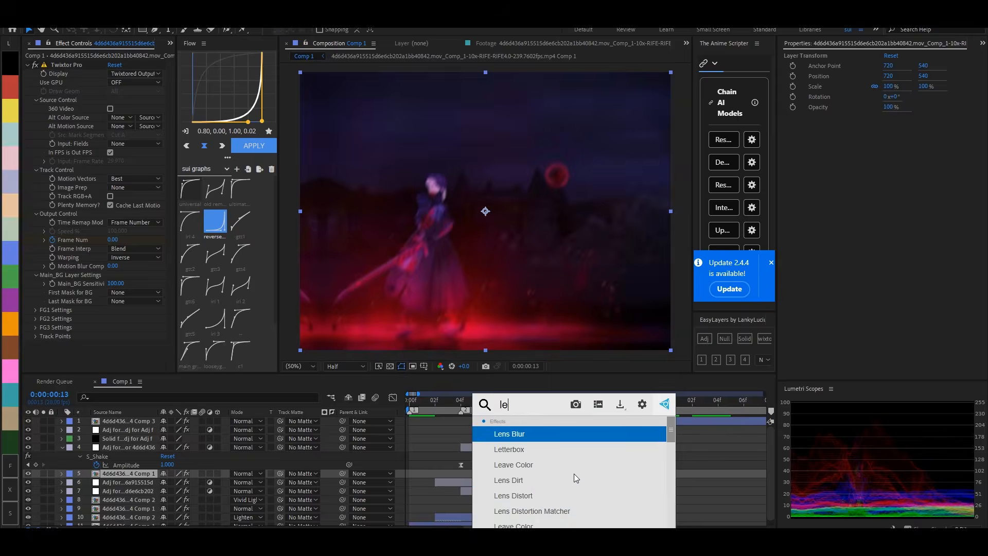
pyautogui.press('Return')
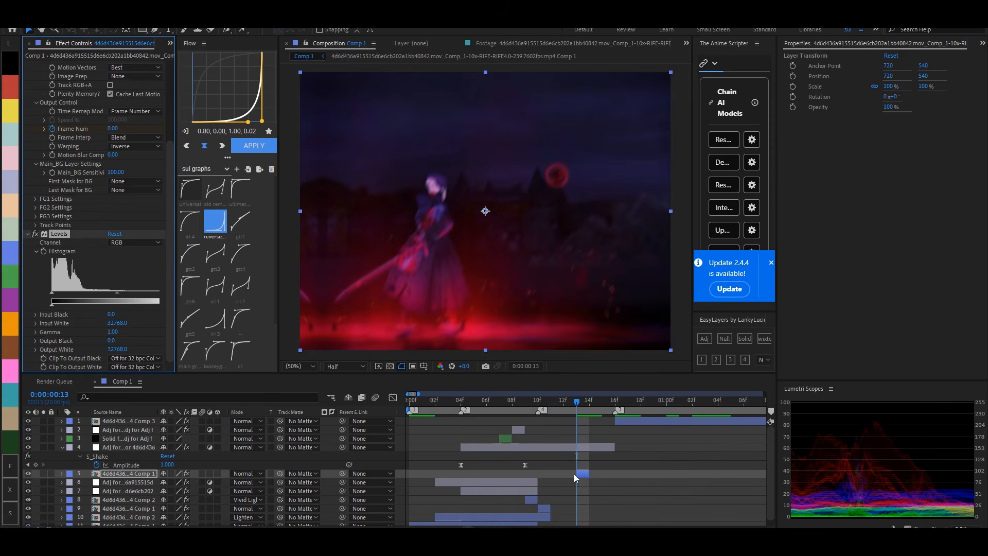
pyautogui.moveTo(114, 314); pyautogui.dragTo(114, 312)
pyautogui.scroll(5, 26, 113)
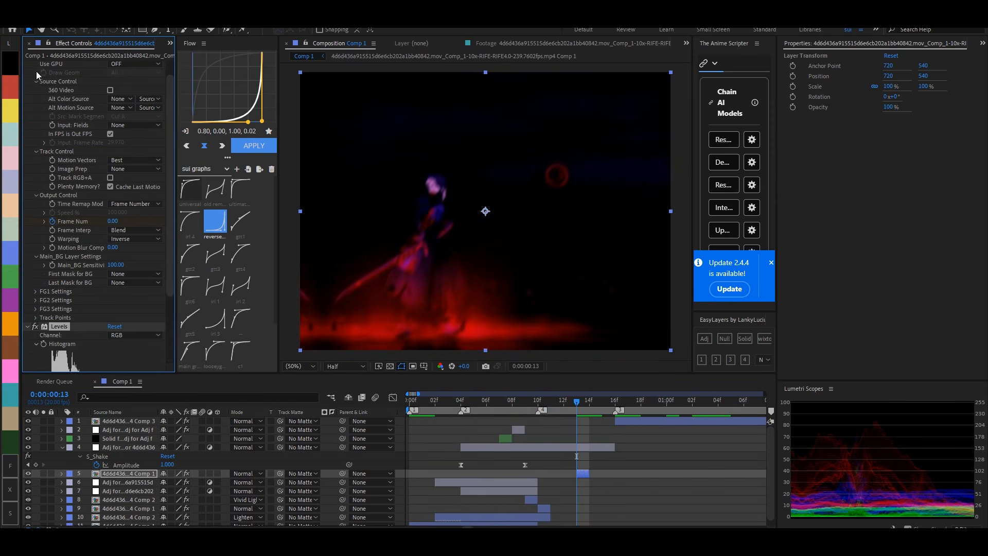
pyautogui.click(27, 65)
pyautogui.click(28, 74)
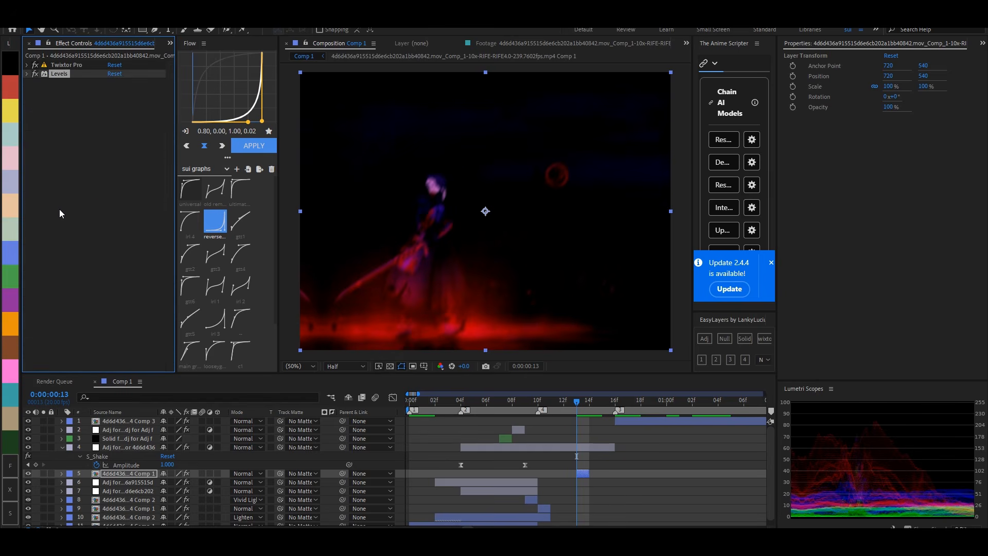
# - Add the Tint and Invert effects to the frame 13 copy, with Invert placed before Tint
pyautogui.click(60, 211)
pyautogui.hotkey('ctrl', 'space')
pyautogui.write('tin')
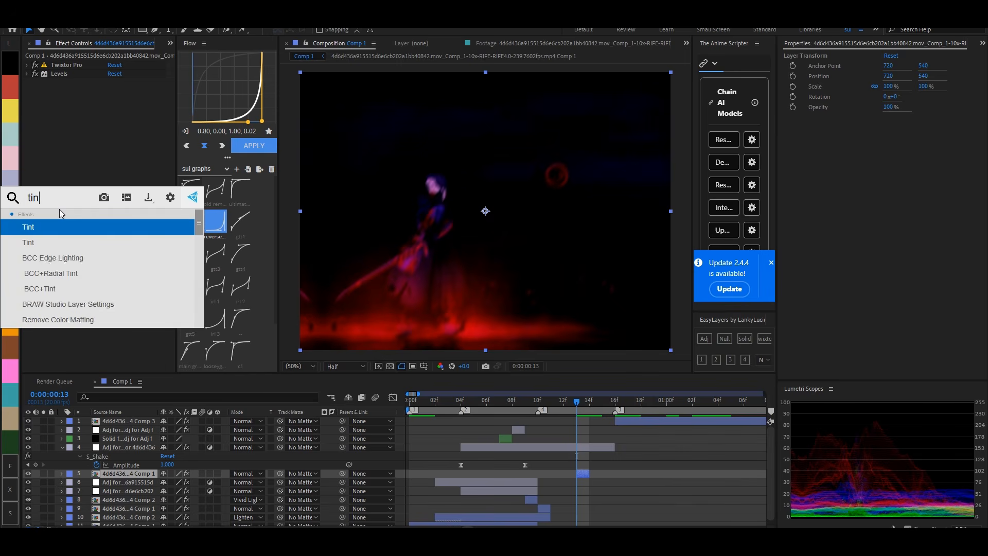
pyautogui.click(33, 241)
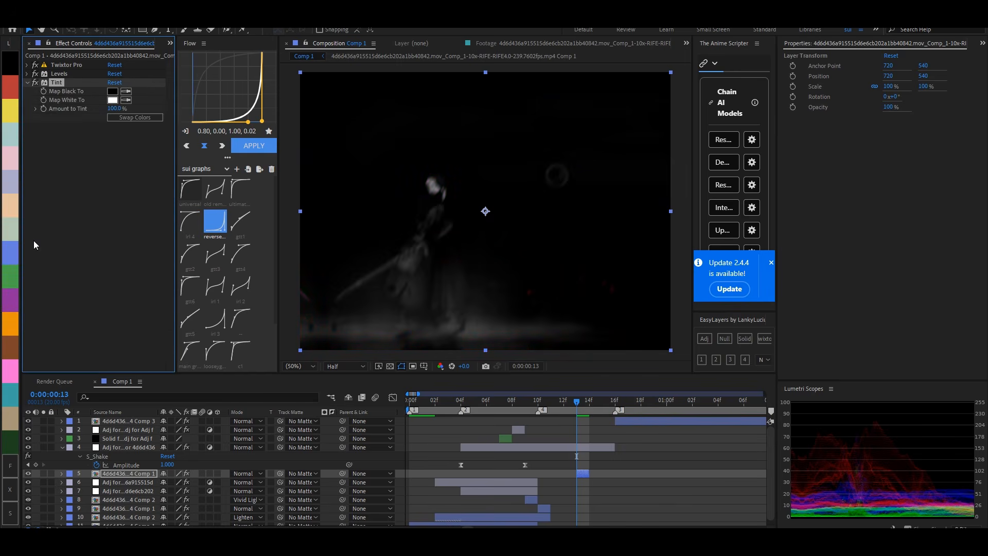
pyautogui.hotkey('ctrl', 'space')
pyautogui.write('invert')
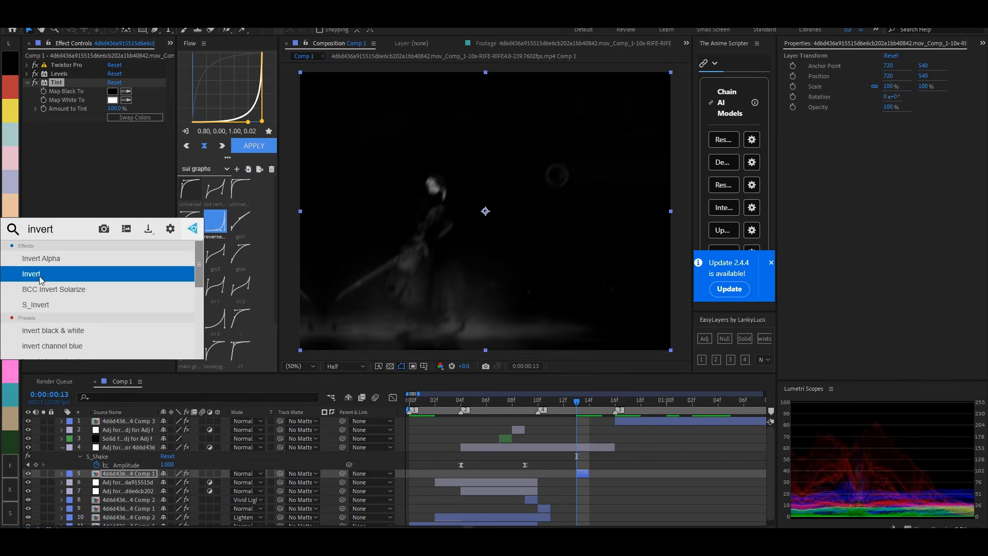
pyautogui.click(40, 278)
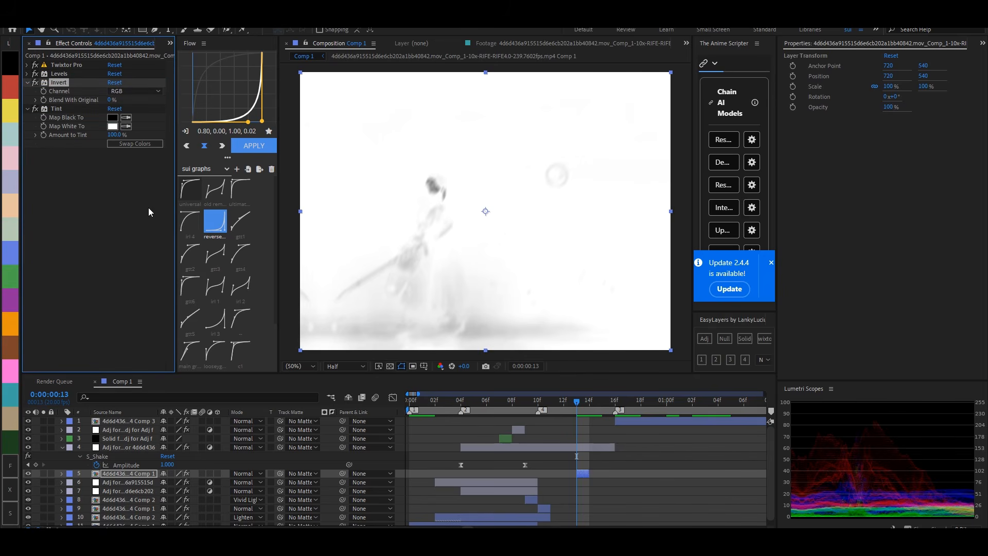
# - Set Tint's Map White To colour to black (000000) and Map Black To colour to white (FFFFFF)
pyautogui.click(113, 126)
pyautogui.moveTo(481, 431); pyautogui.dragTo(455, 509)
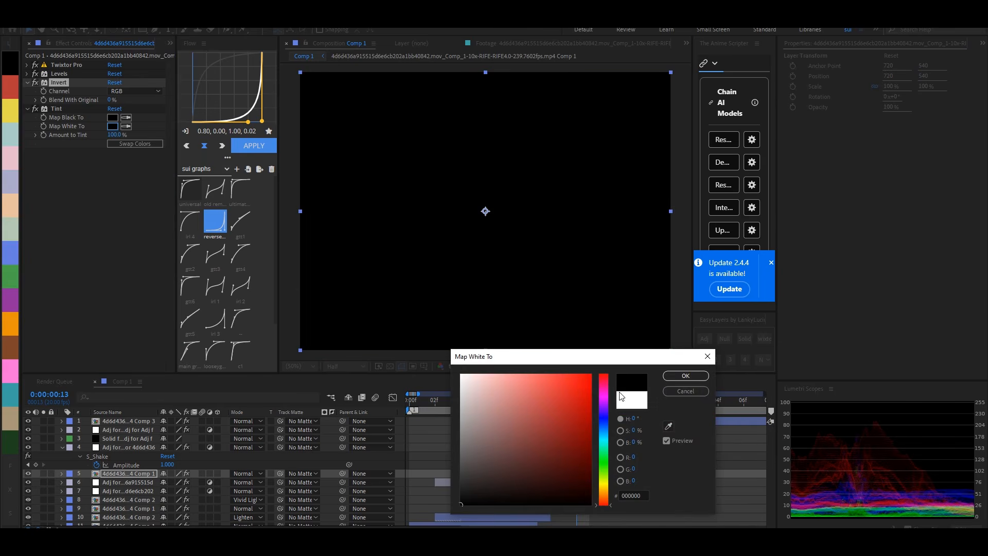
pyautogui.click(687, 377)
pyautogui.click(112, 118)
pyautogui.click(461, 375)
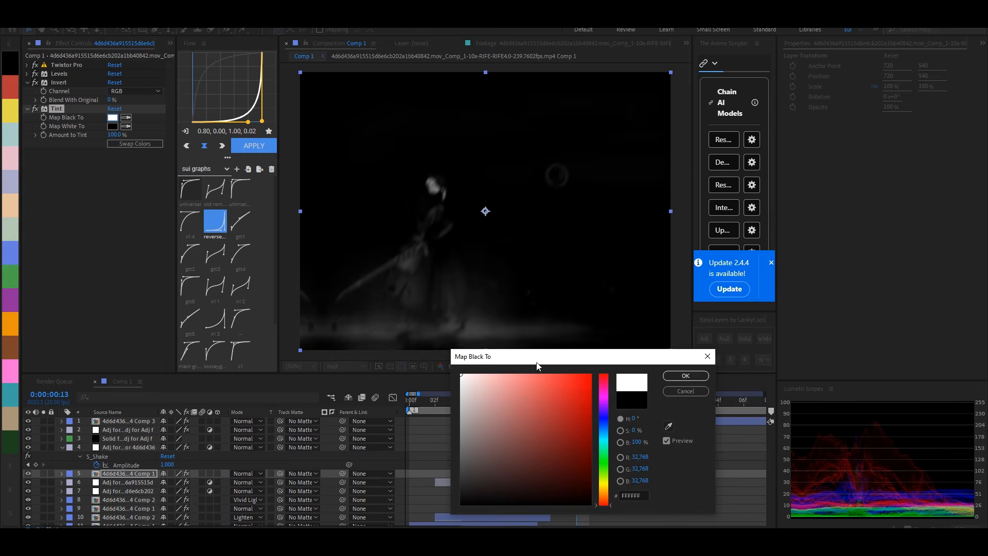
pyautogui.click(689, 380)
pyautogui.click(26, 108)
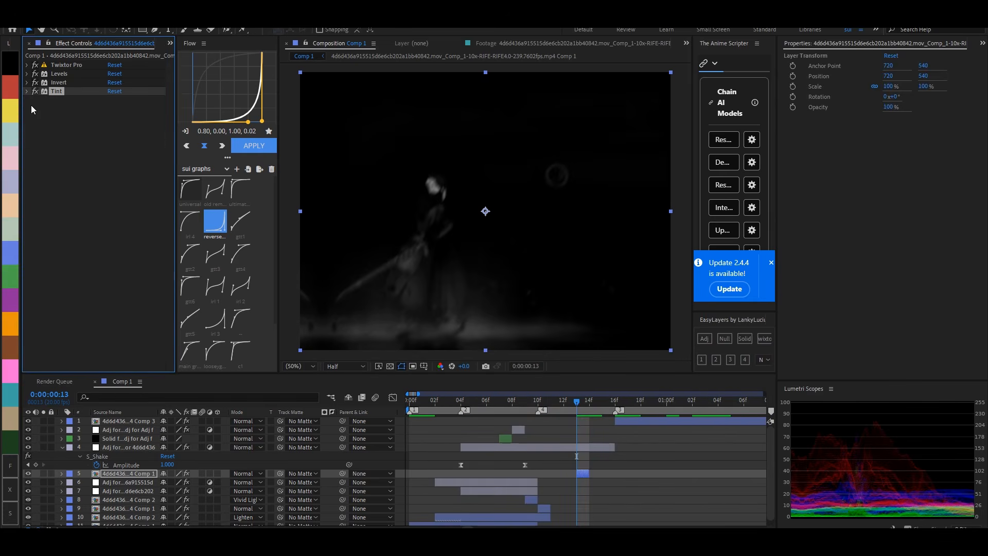
# - Add BCC Directional Blur OBSOLETE to the frame 13 copy with a Blur Amount of 40 and an Angle of 51°
pyautogui.hotkey('ctrl', 'space')
pyautogui.write('bcc dire')
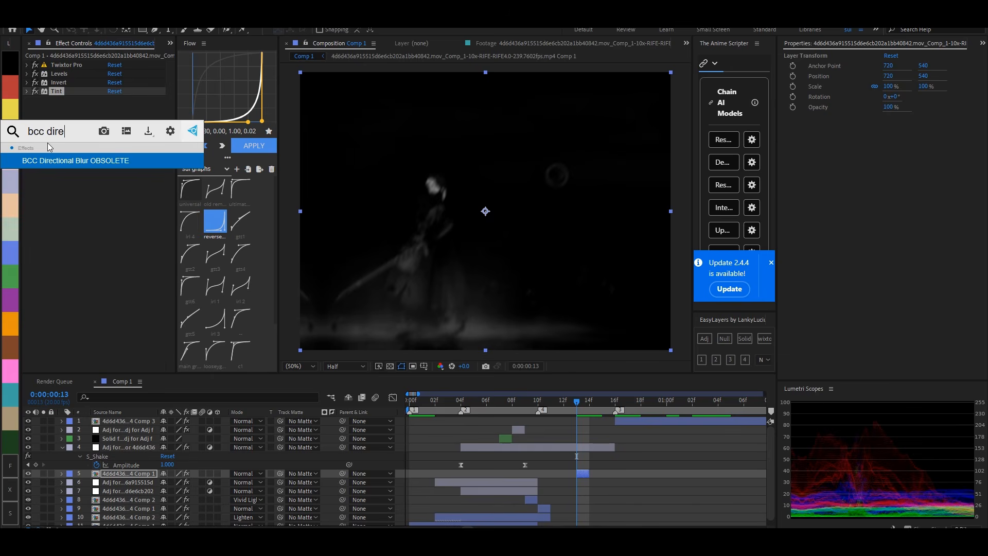
pyautogui.press('Return')
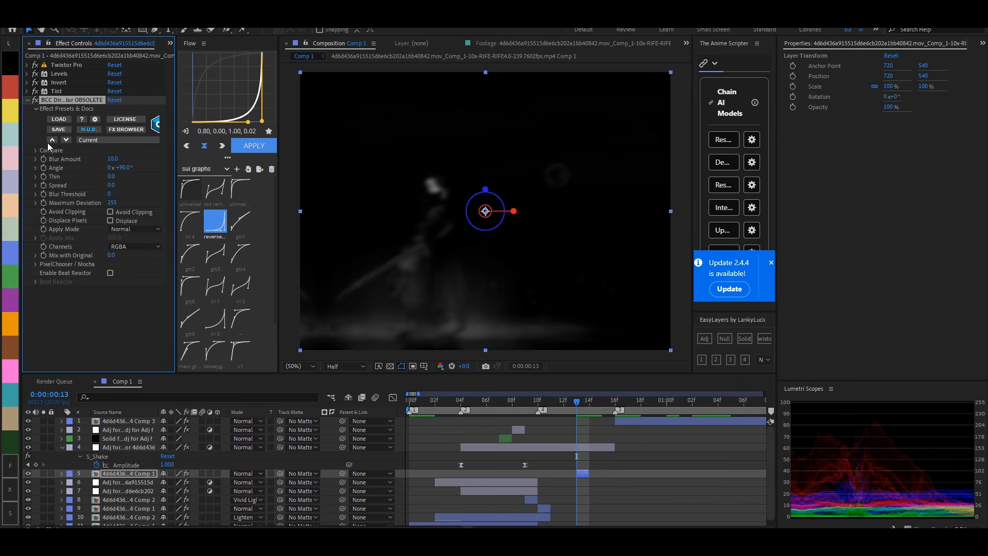
pyautogui.click(112, 159)
pyautogui.press('Return')
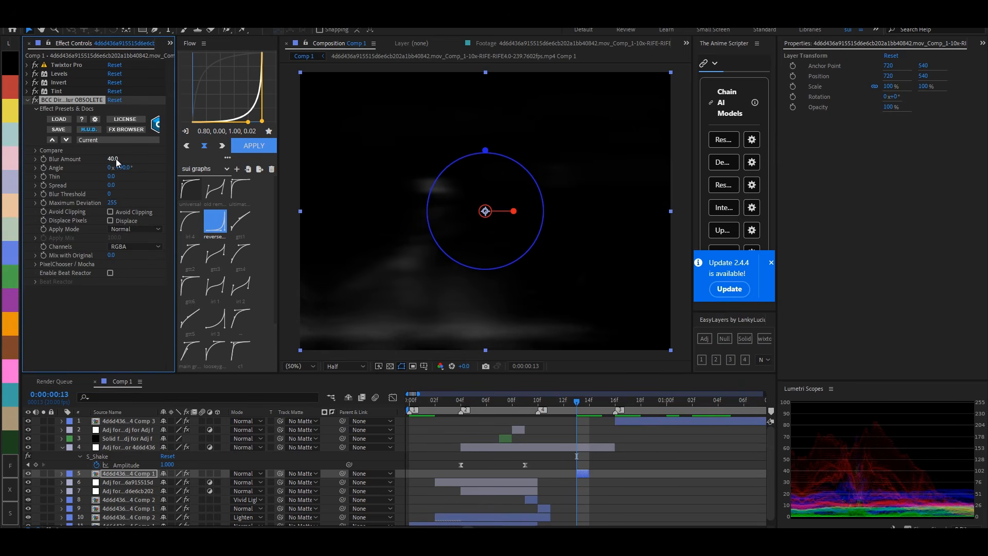
pyautogui.click(36, 161)
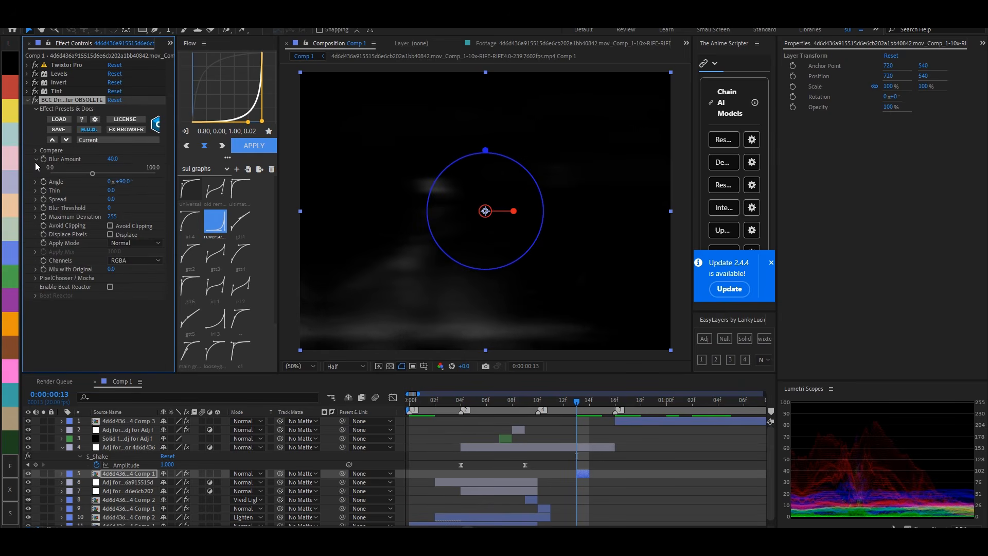
pyautogui.click(35, 182)
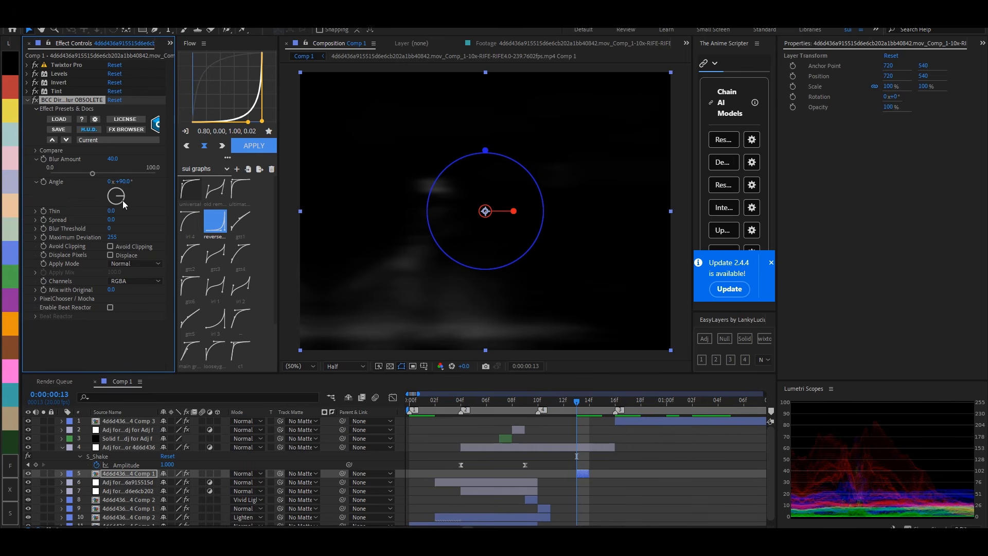
pyautogui.moveTo(123, 196); pyautogui.dragTo(122, 191)
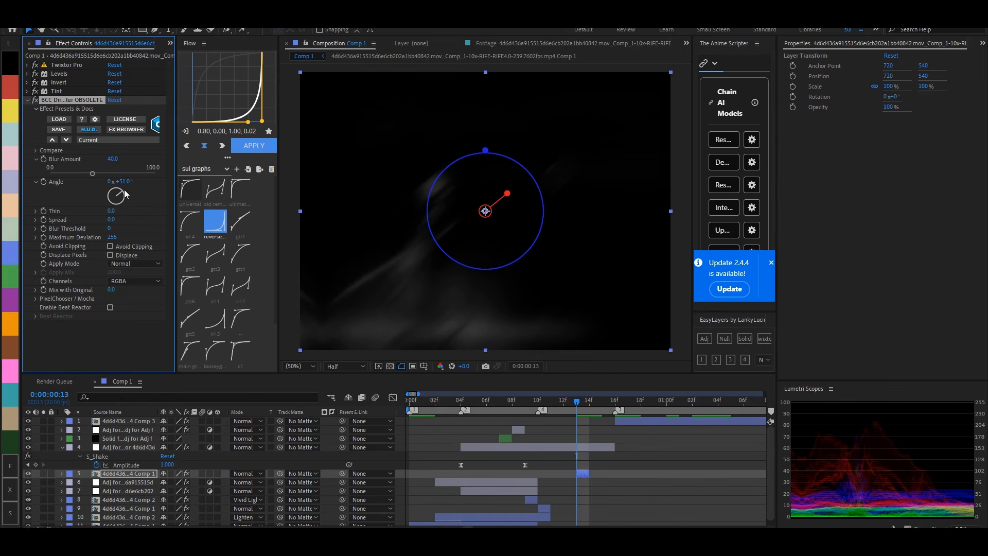
# - Trim the S_Shake adjustment layer so it ends at frame 13
pyautogui.moveTo(613, 447); pyautogui.dragTo(576, 462)
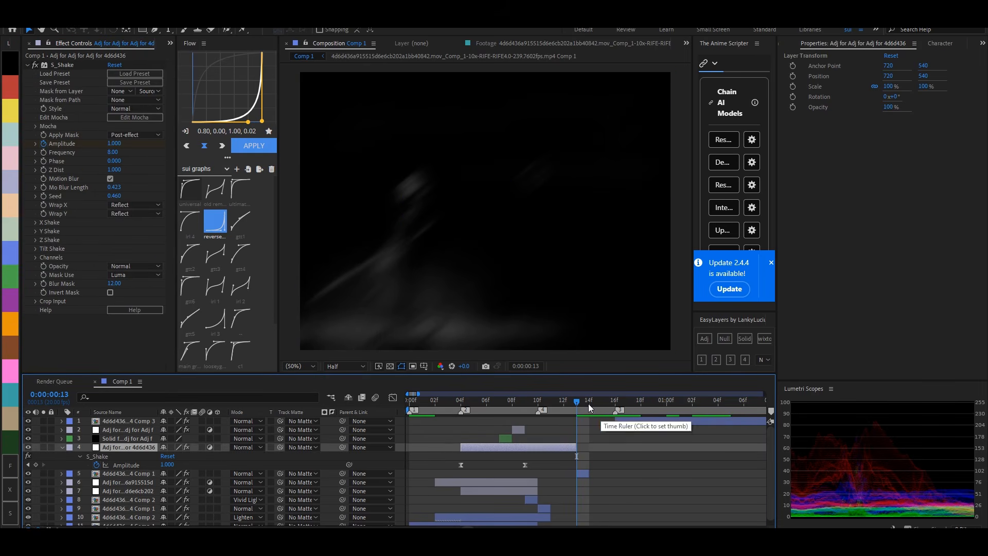
# - Place the 4d6d436 source footage in Comp 1 at frame 15, with its In point at 0:00:02:033 on the white-haired character's shot
pyautogui.click(602, 408)
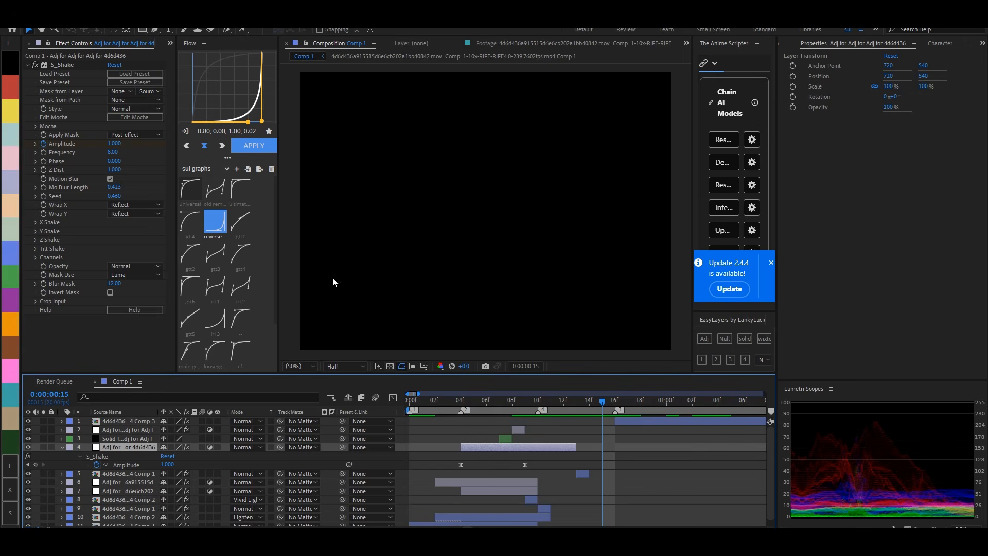
pyautogui.hotkey('ctrl', '0')
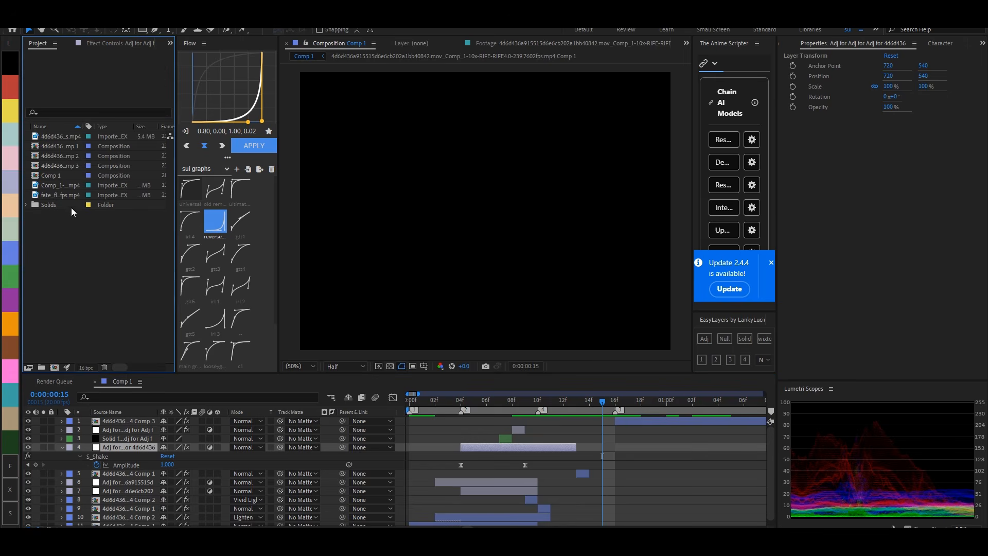
pyautogui.doubleClick(63, 138)
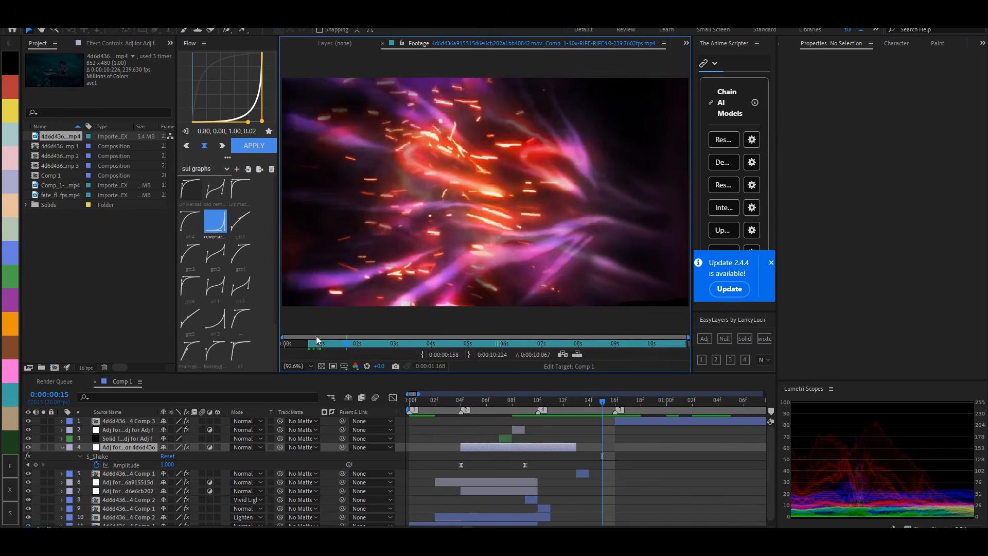
pyautogui.moveTo(340, 339); pyautogui.dragTo(363, 343)
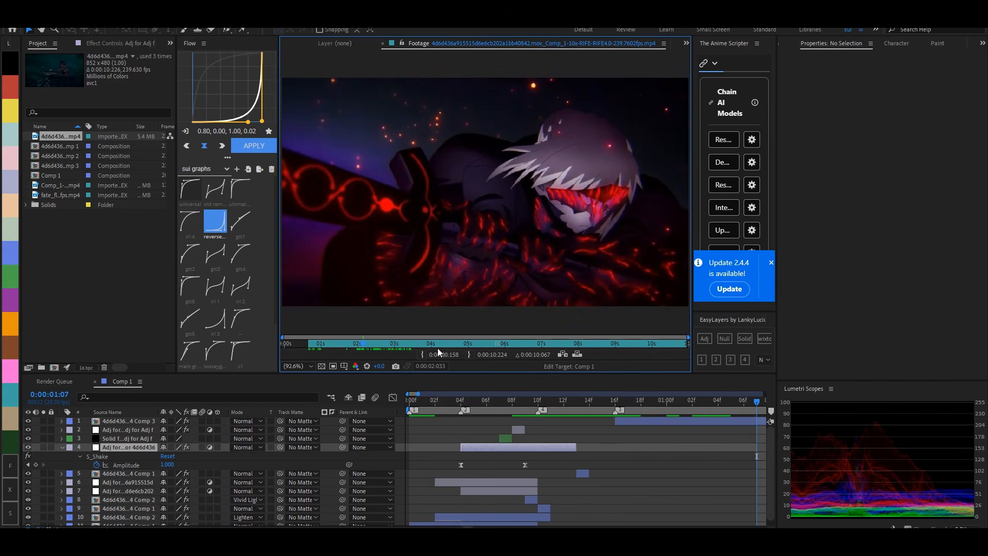
pyautogui.click(423, 354)
pyautogui.moveTo(70, 138); pyautogui.dragTo(602, 443)
pyautogui.click(600, 400)
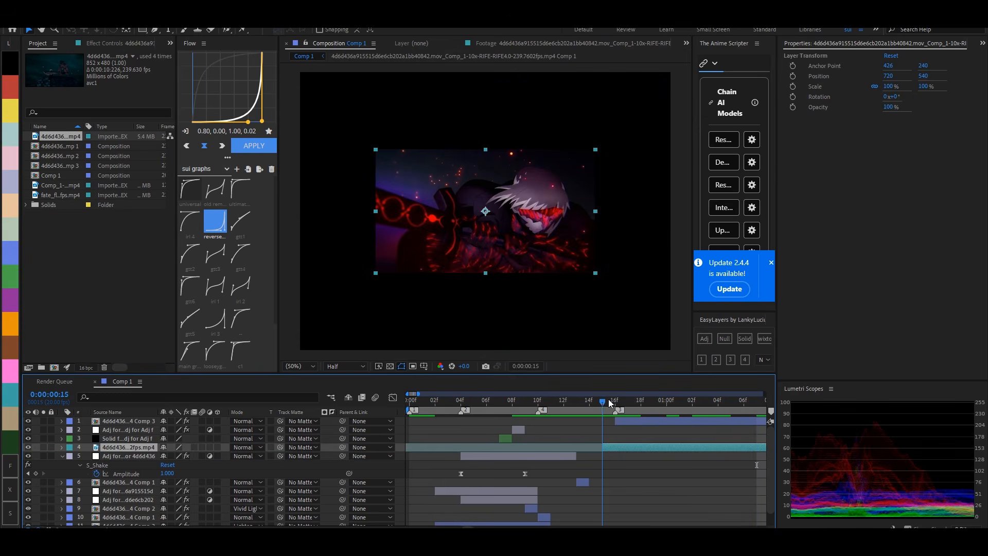
# - Trim the new footage layer to a single frame at frame 15, removing everything from frame 16 onward
pyautogui.moveTo(609, 400); pyautogui.dragTo(612, 401)
pyautogui.hotkey('ctrl', 'shift', 'd')
pyautogui.press('Delete')
pyautogui.click(606, 401)
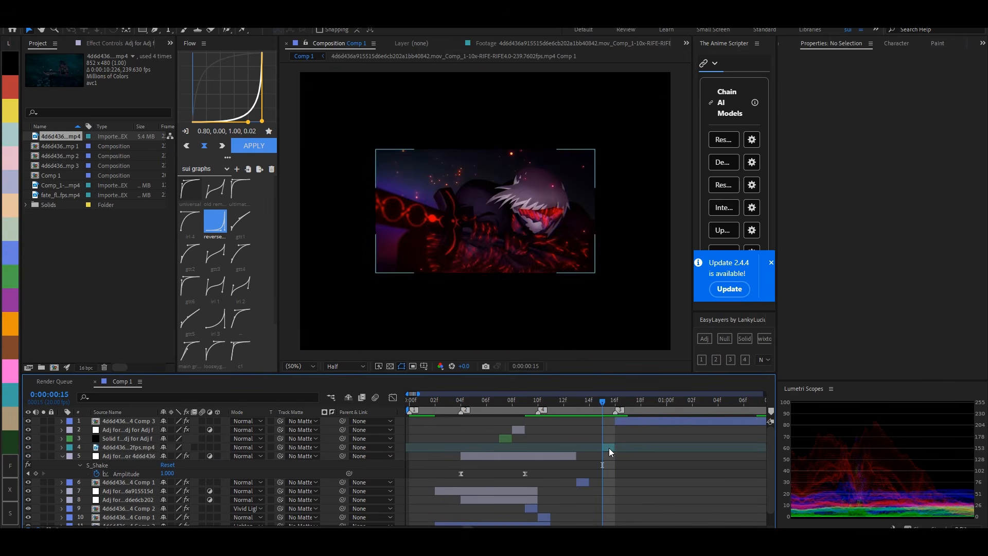
# - Scale the one-frame footage layer to 232% so it fills the composition
pyautogui.doubleClick(610, 448)
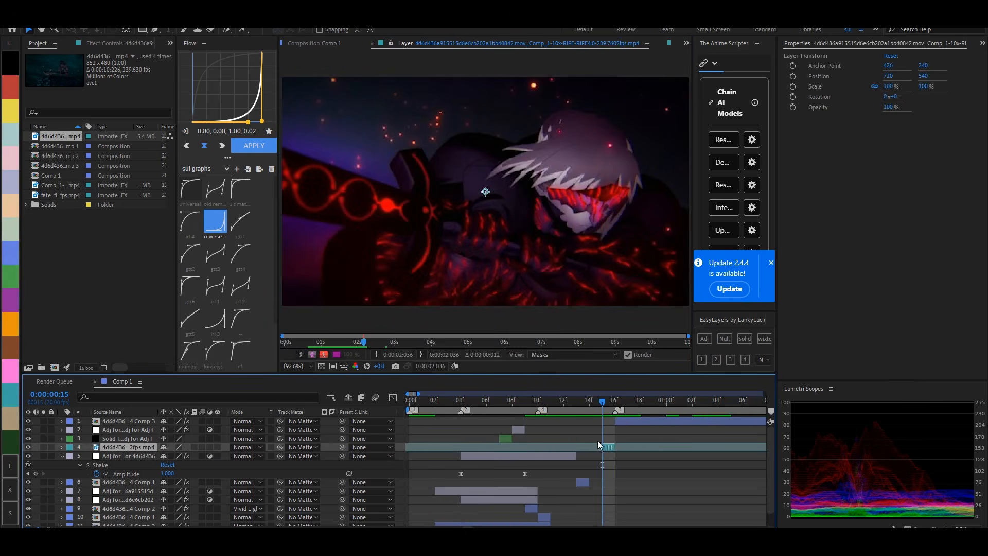
pyautogui.click(323, 45)
pyautogui.press('s')
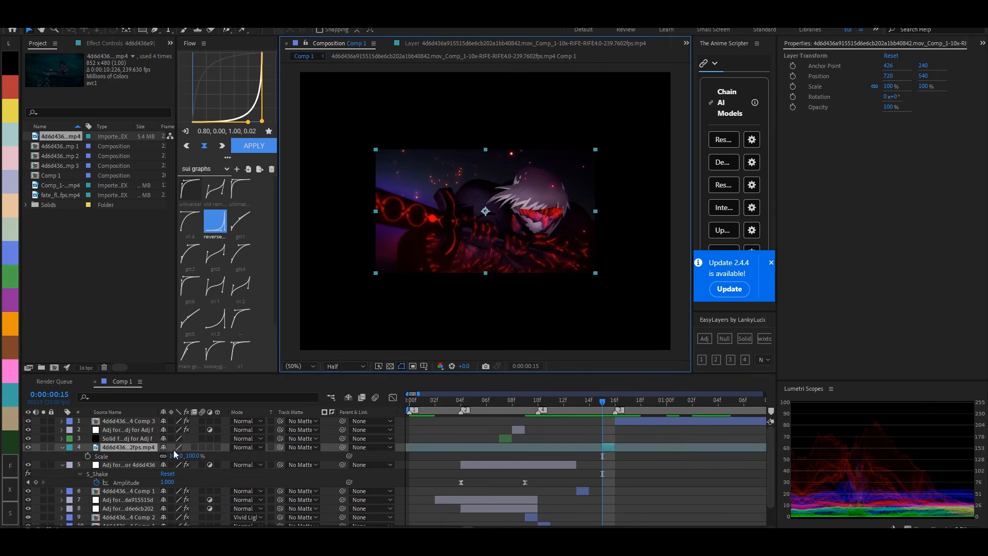
pyautogui.moveTo(174, 452); pyautogui.dragTo(717, 497)
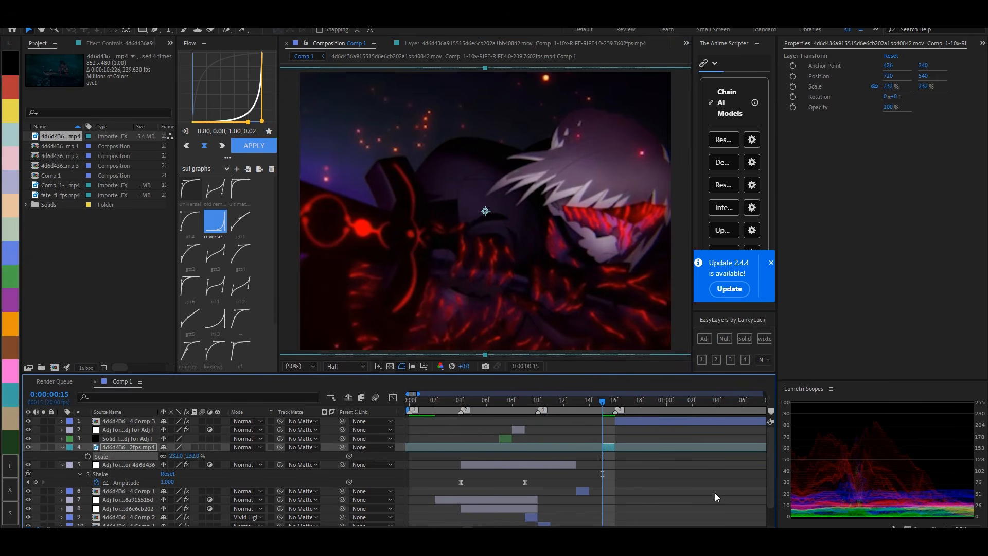
# - Add the Levels effect to the frame 15 footage and set Input Black to about 6226
pyautogui.hotkey('ctrl', 'space')
pyautogui.write('level')
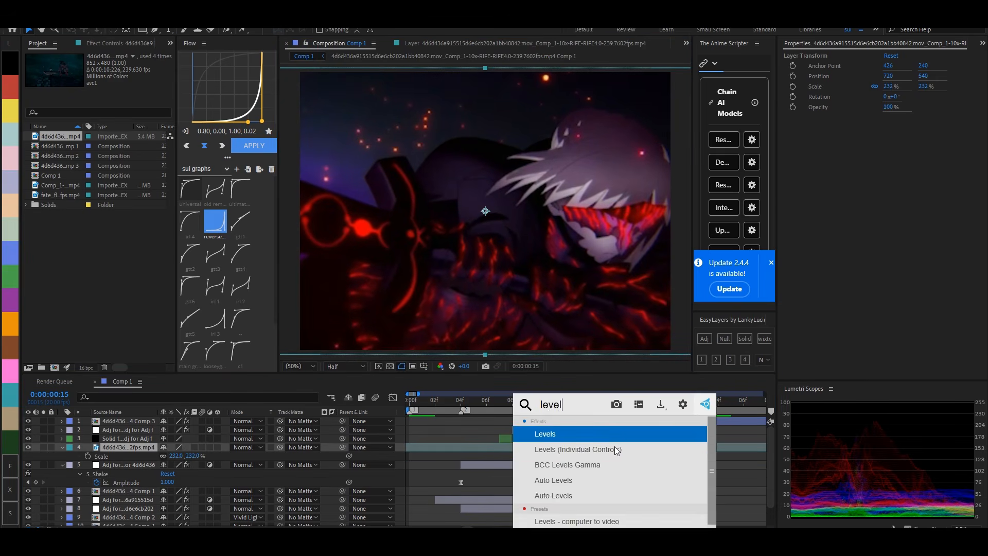
pyautogui.press('Return')
pyautogui.moveTo(119, 146)
pyautogui.mouseDown()
pyautogui.moveTo(146, 144)
pyautogui.moveTo(122, 145)
pyautogui.mouseUp()
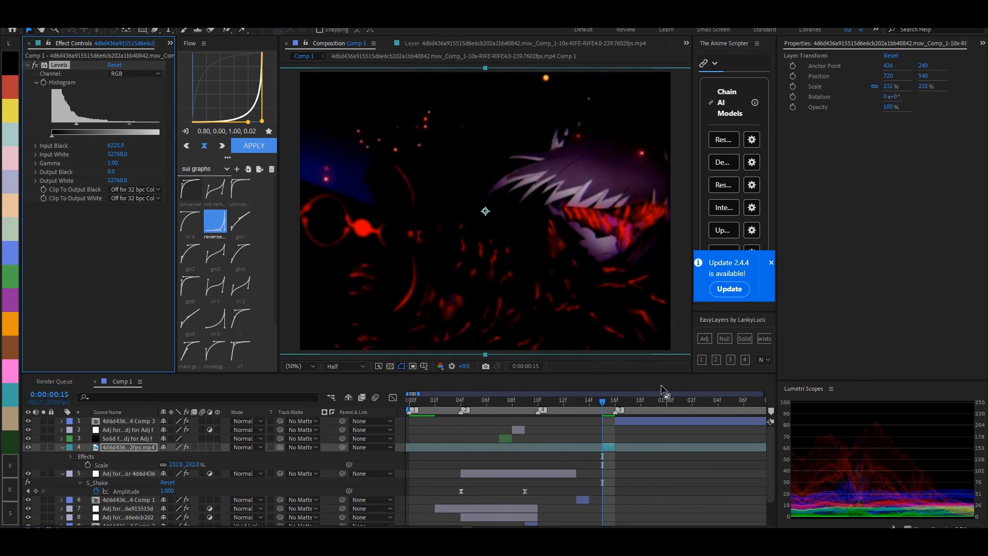
# - Add a one-frame adjustment layer at frame 15 with an Offset effect whose Shift Center To is 536, 540
pyautogui.click(701, 361)
pyautogui.hotkey('ctrl', 'space')
pyautogui.write('offset')
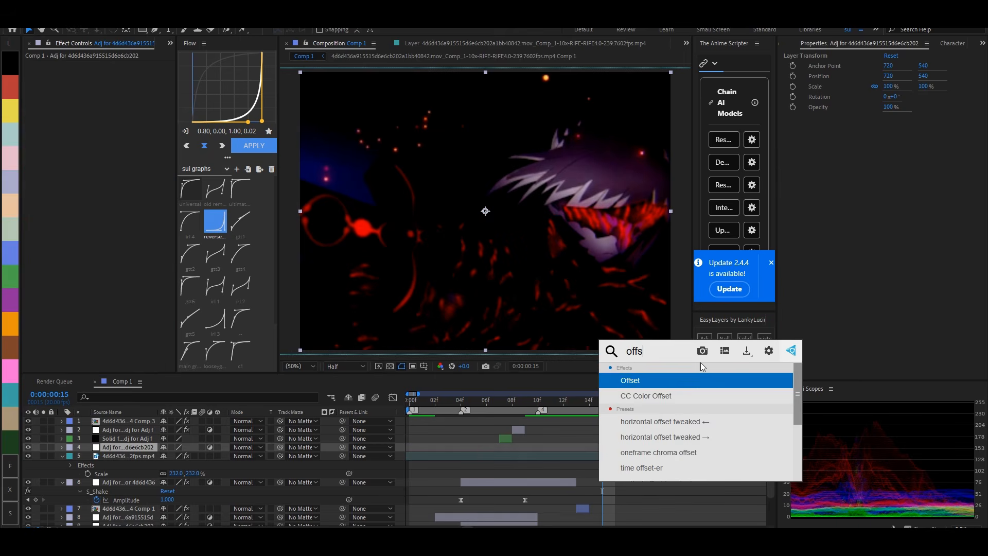
pyautogui.click(669, 379)
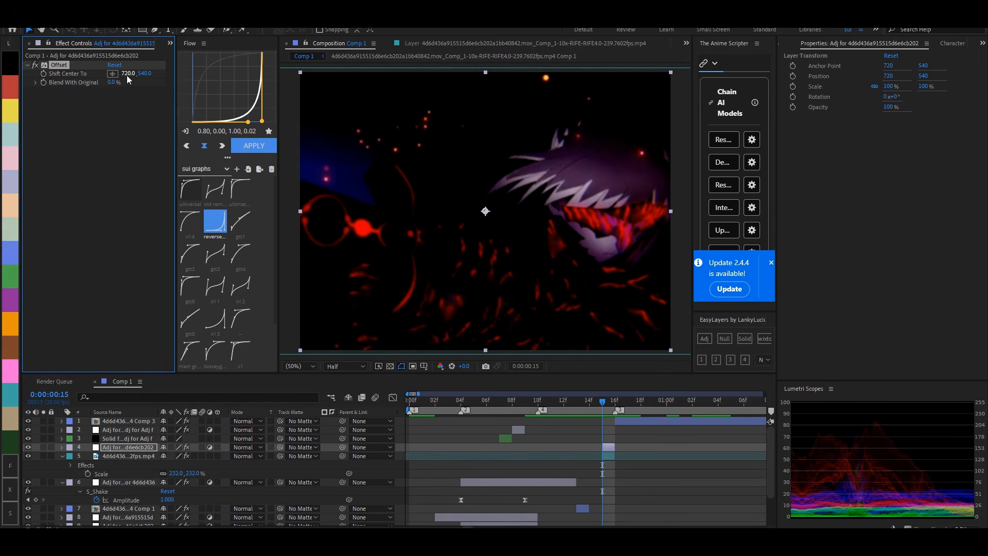
pyautogui.moveTo(126, 75)
pyautogui.mouseDown()
pyautogui.moveTo(95, 81)
pyautogui.moveTo(110, 75)
pyautogui.mouseUp()
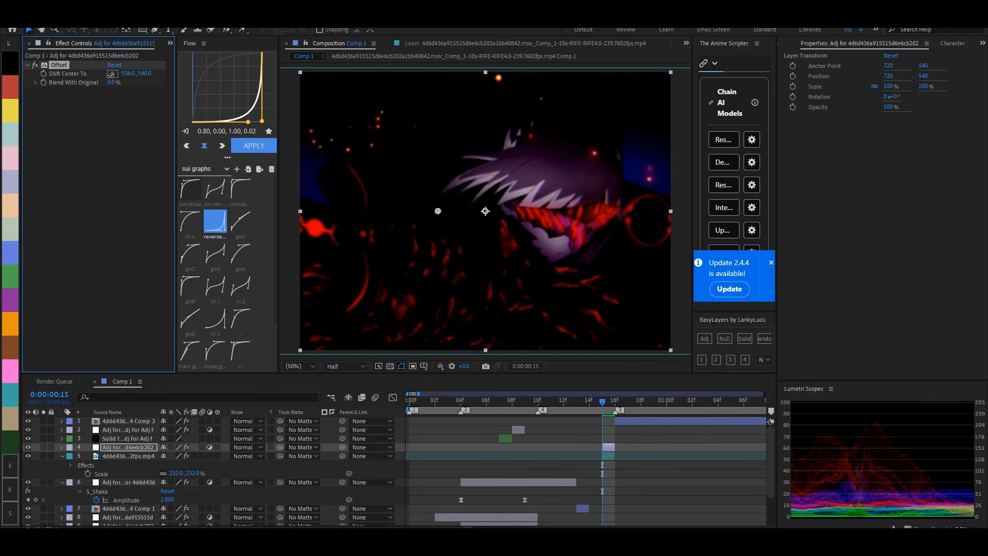
# - Add BCC Directional Blur OBSOLETE to the frame 15 adjustment layer with a Blur Amount of 43
pyautogui.click(78, 213)
pyautogui.hotkey('ctrl', 'space')
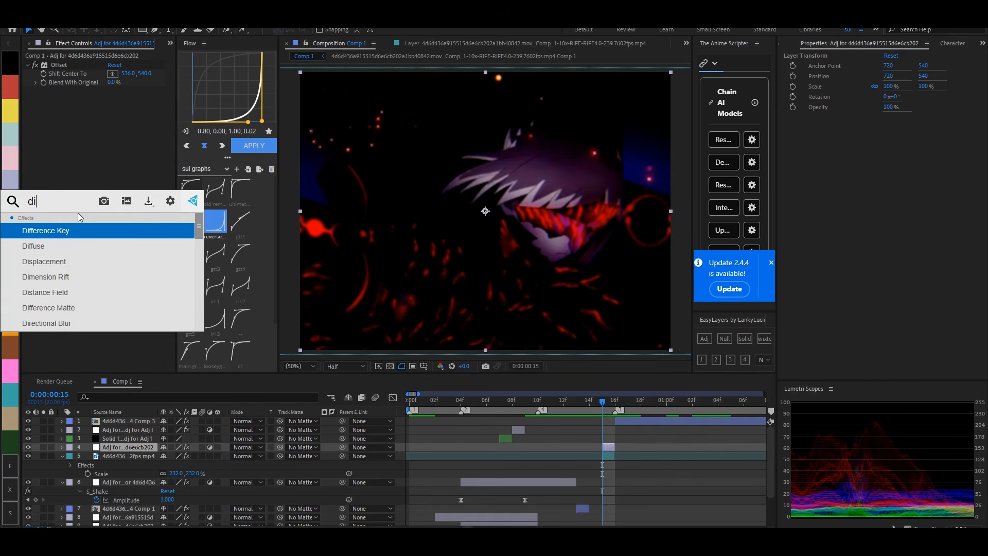
pyautogui.write('directional')
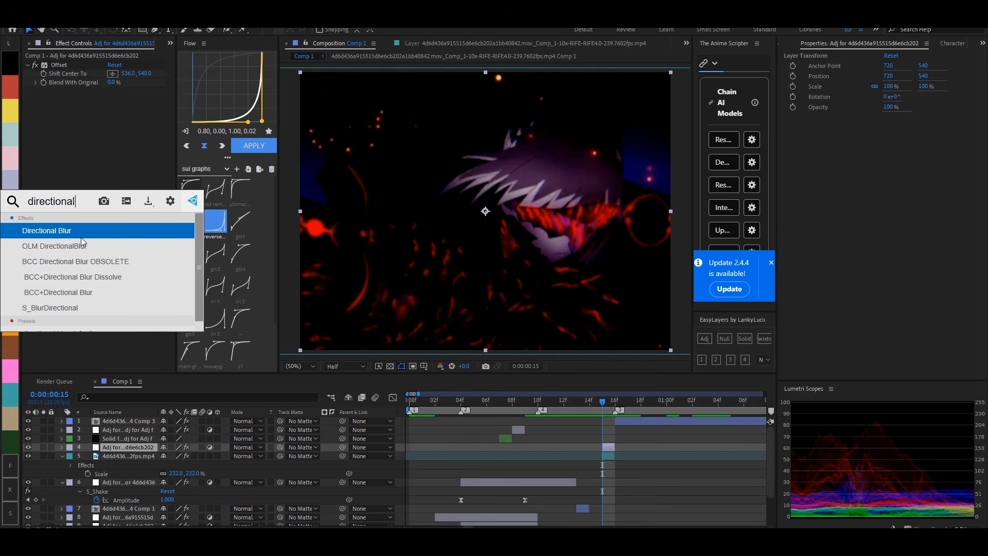
pyautogui.click(76, 260)
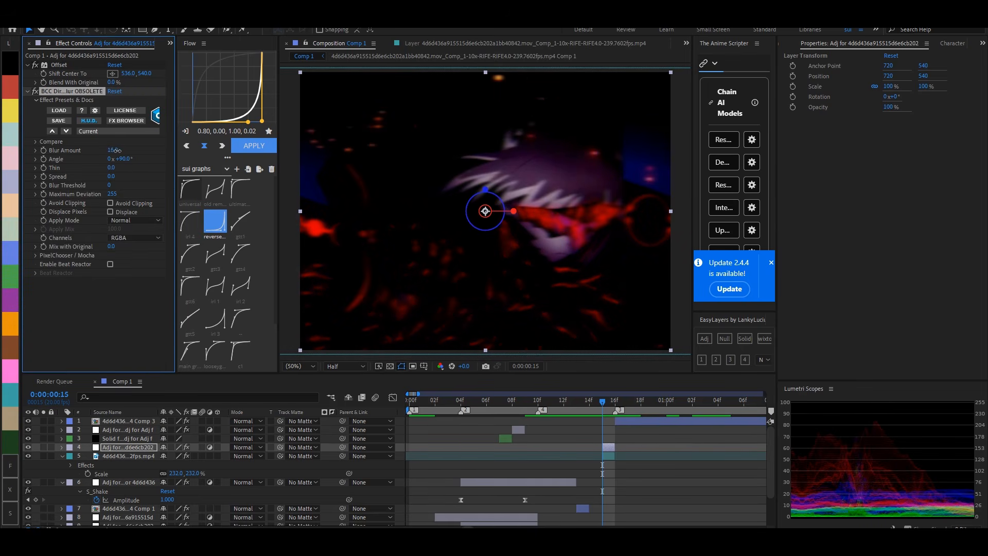
pyautogui.moveTo(118, 150); pyautogui.dragTo(131, 151)
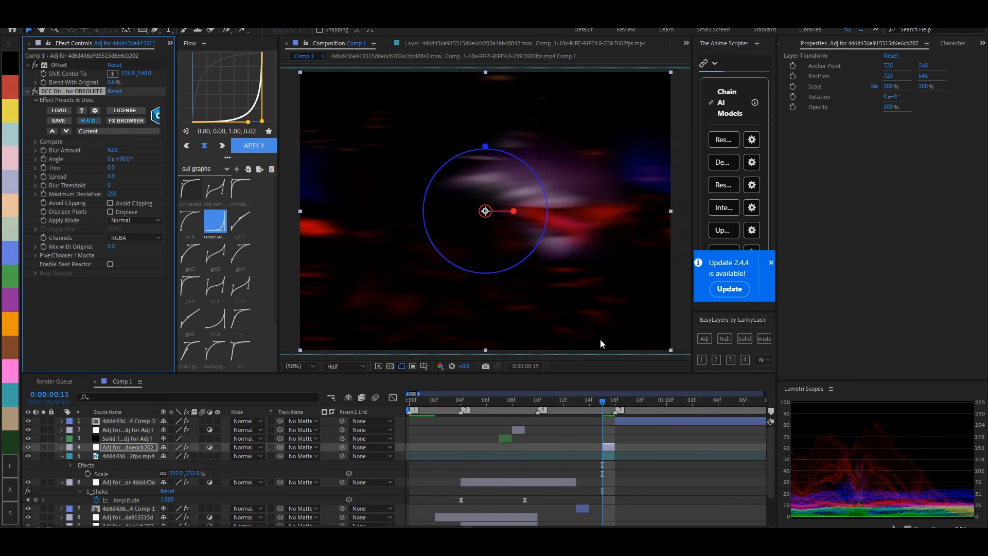
pyautogui.click(642, 439)
pyautogui.press('u')
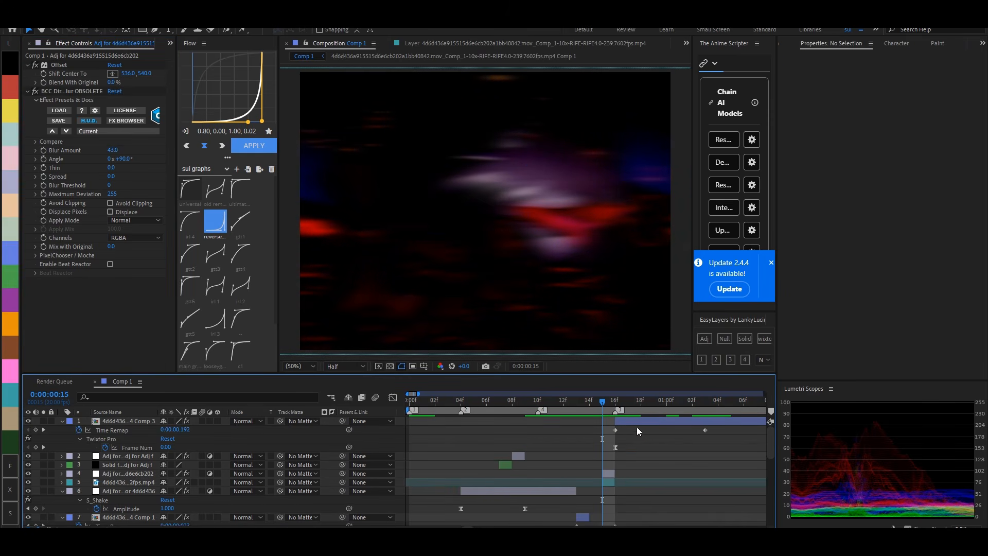
pyautogui.press('u')
pyautogui.moveTo(591, 403); pyautogui.dragTo(631, 406)
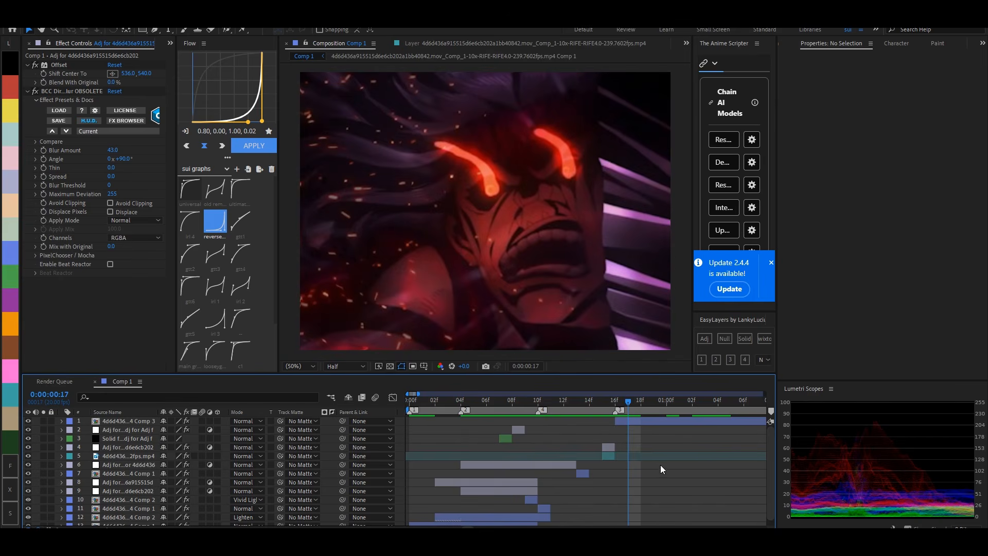
# - Duplicate the Comp 3 clip at frame 16 as a one-frame copy and set its blending mode to Vivid Light
pyautogui.click(616, 403)
pyautogui.click(626, 422)
pyautogui.hotkey('ctrl', 'd')
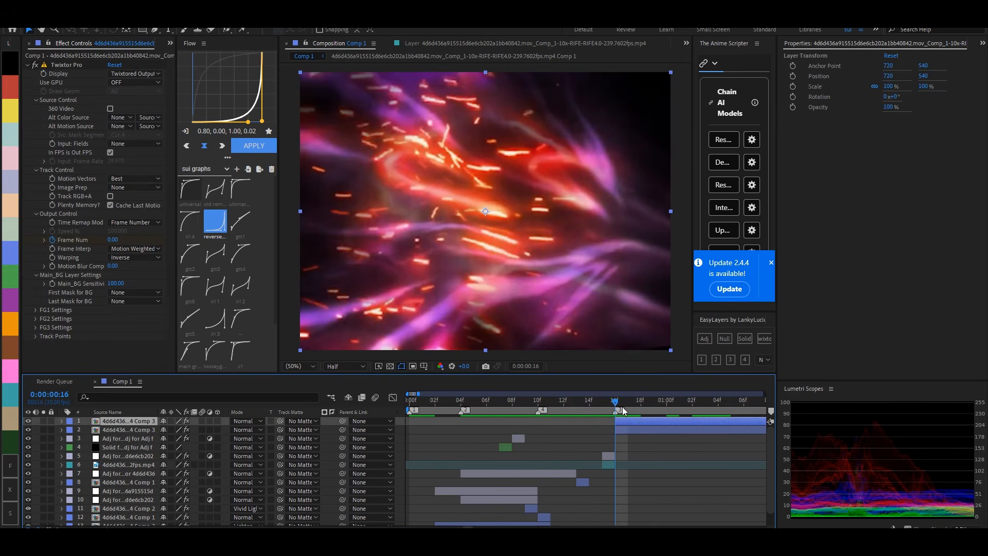
pyautogui.rightClick(623, 419)
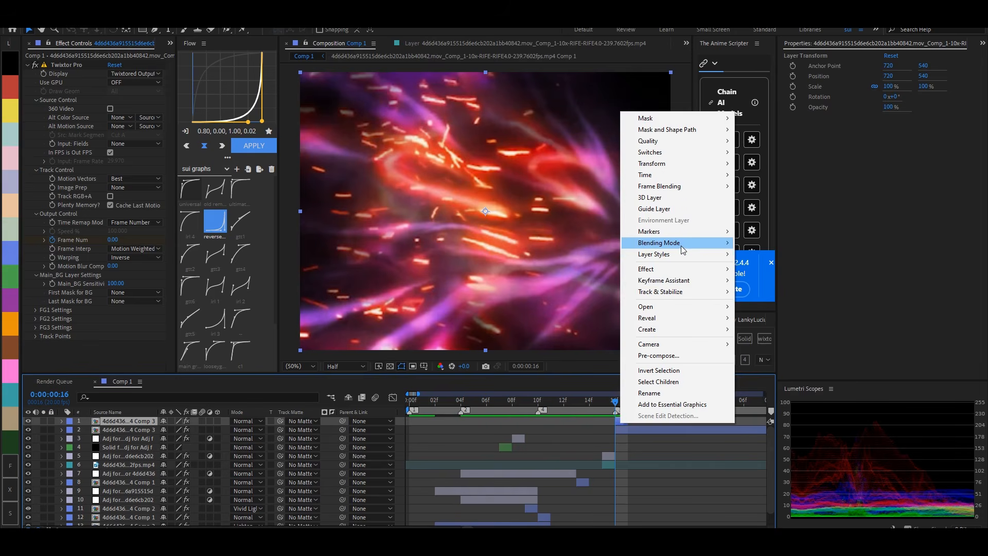
pyautogui.moveTo(681, 245)
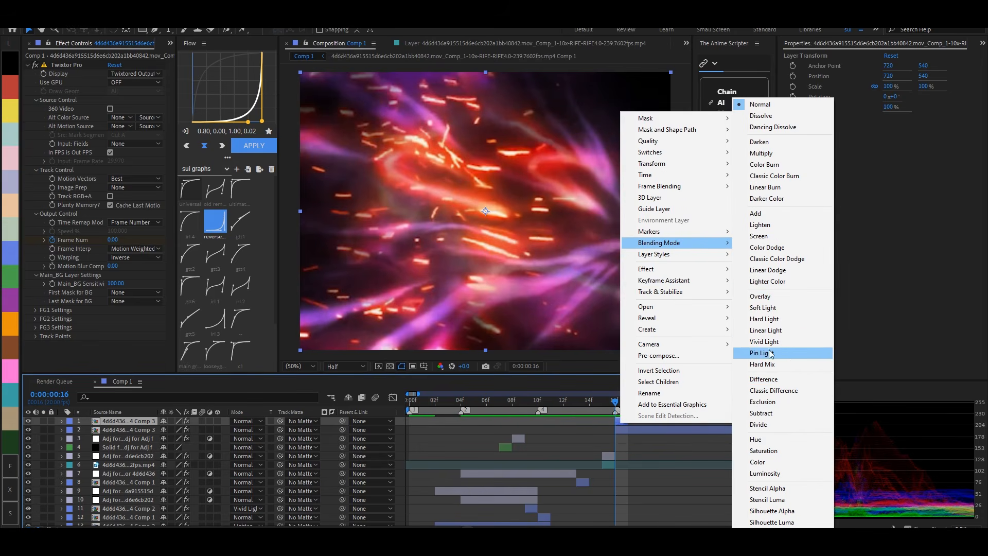
pyautogui.click(765, 342)
# - Add a one-frame adjustment layer at frame 16 and copy the Offset and BCC Directional Blur effects onto it from the frame 15 adjustment layer
pyautogui.click(705, 339)
pyautogui.click(613, 465)
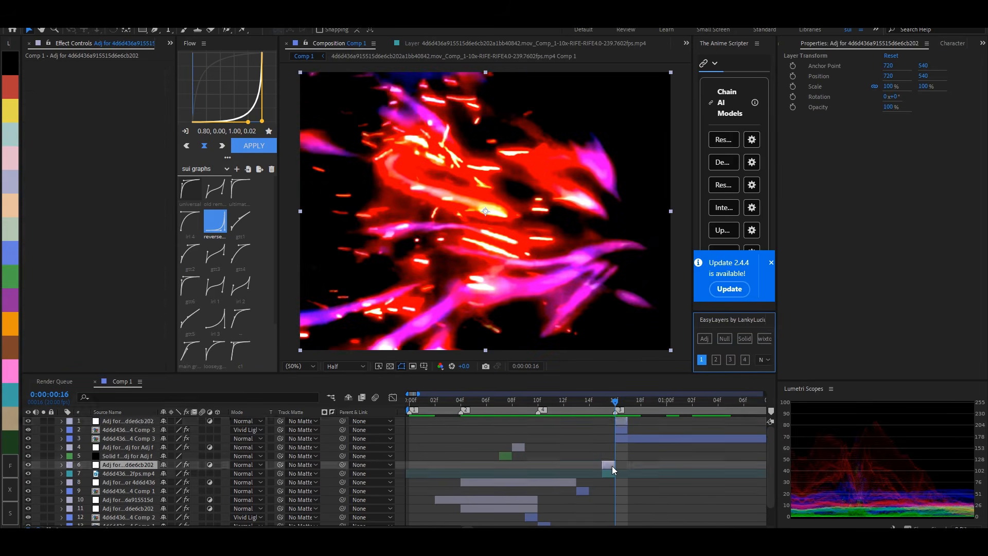
pyautogui.click(66, 91)
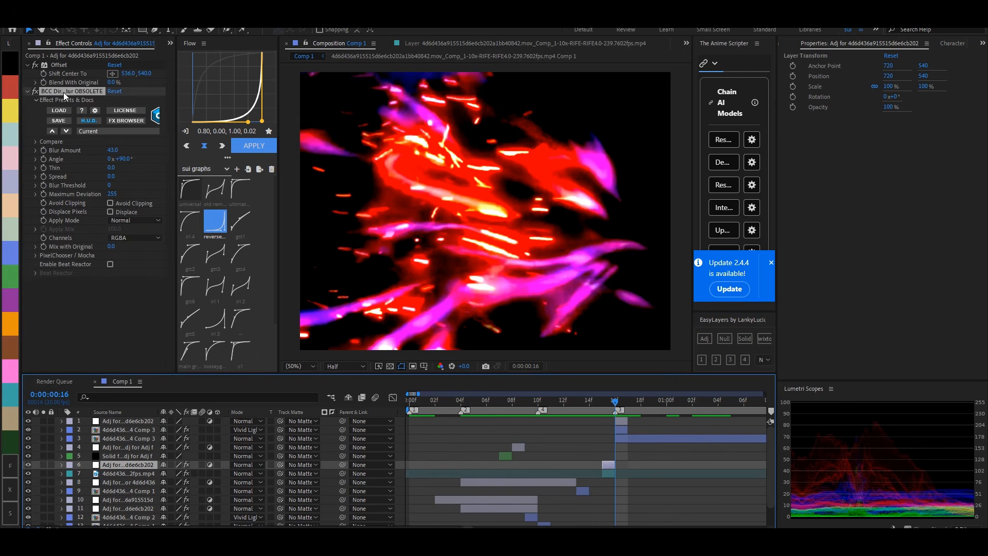
pyautogui.keyDown('ctrl'); pyautogui.click(60, 66); pyautogui.keyUp('ctrl')
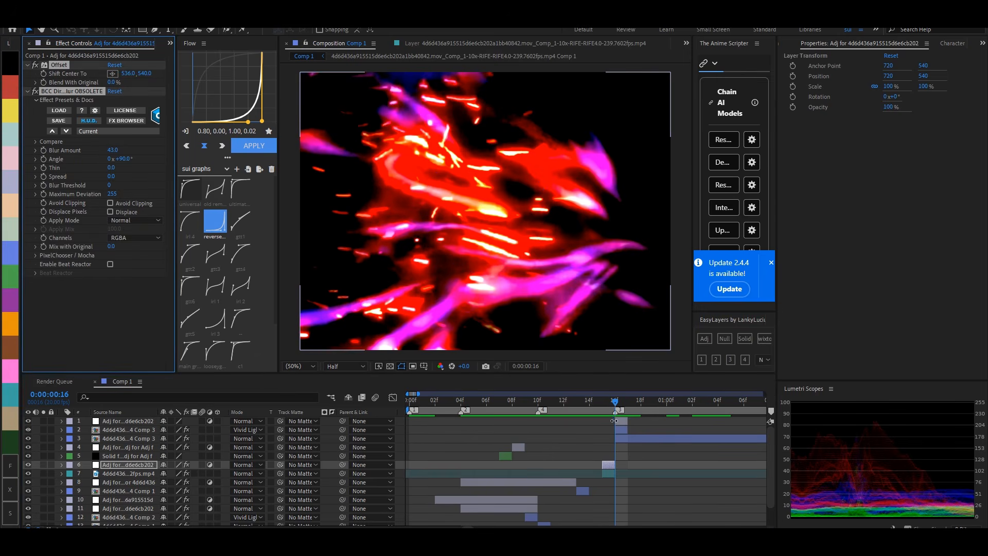
pyautogui.click(760, 423)
pyautogui.hotkey('ctrl', 'v')
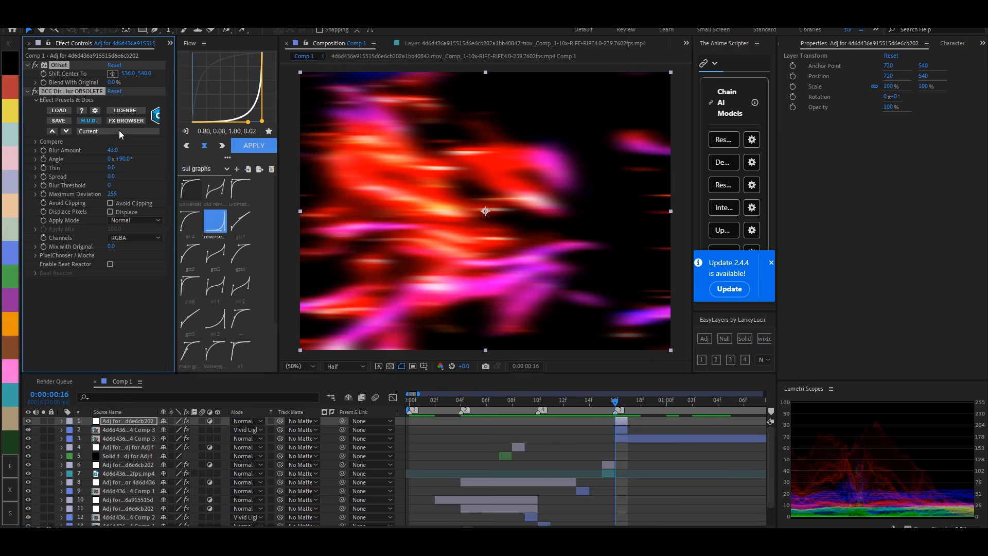
# - Set the horizontal Shift Center To value of the frame 16 adjustment layer's Offset to -536
pyautogui.click(128, 74)
pyautogui.click(132, 307)
pyautogui.hotkey('ctrl', 'z')
pyautogui.click(123, 74)
pyautogui.press('Return')
# - Set the BCC Directional Blur Angle on the frame 16 adjustment layer to 270°
pyautogui.click(35, 159)
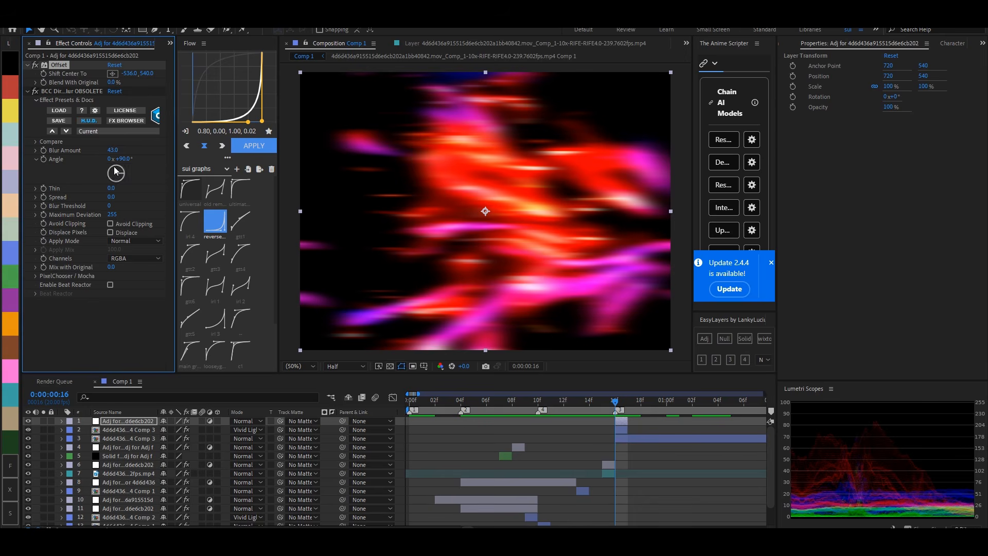
pyautogui.click(122, 159)
pyautogui.write('260')
pyautogui.press('Return')
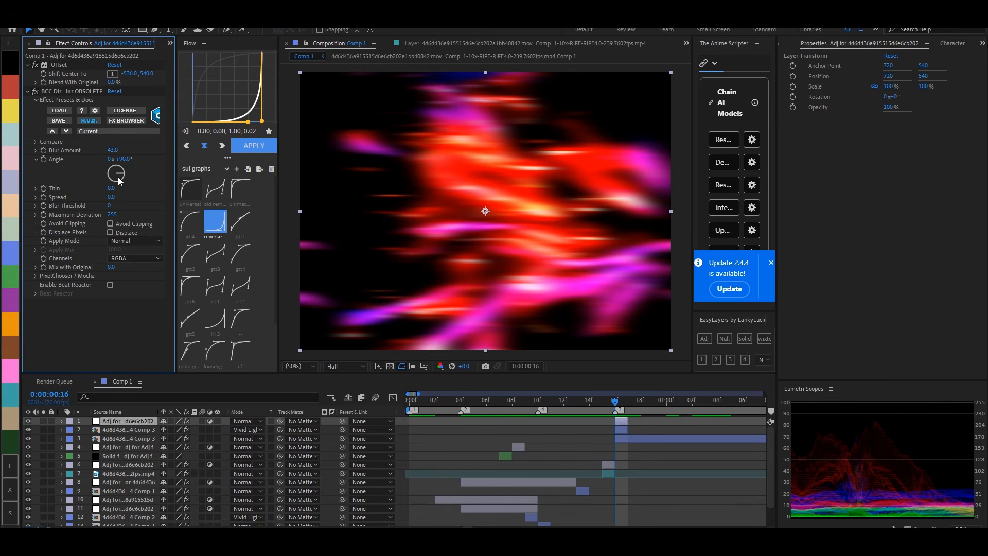
pyautogui.moveTo(106, 172); pyautogui.dragTo(104, 172)
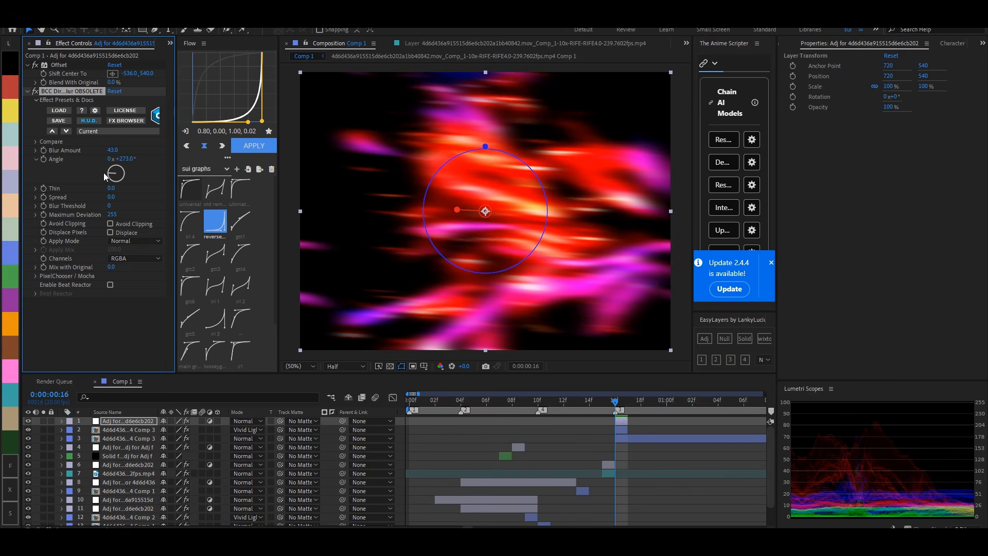
pyautogui.click(124, 159)
pyautogui.write('270')
pyautogui.press('Return')
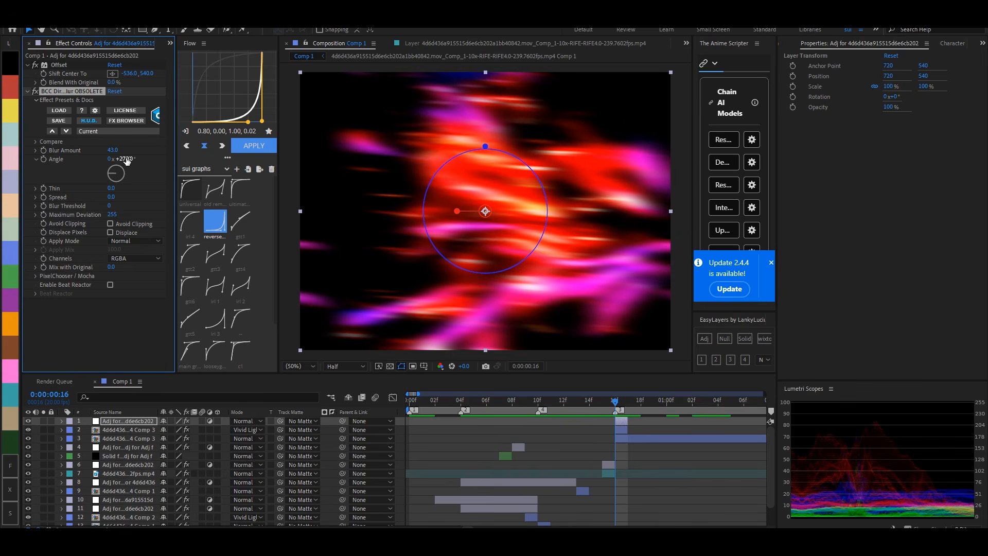
# - Add a one-frame black solid at frame 17
pyautogui.press('pagedown')
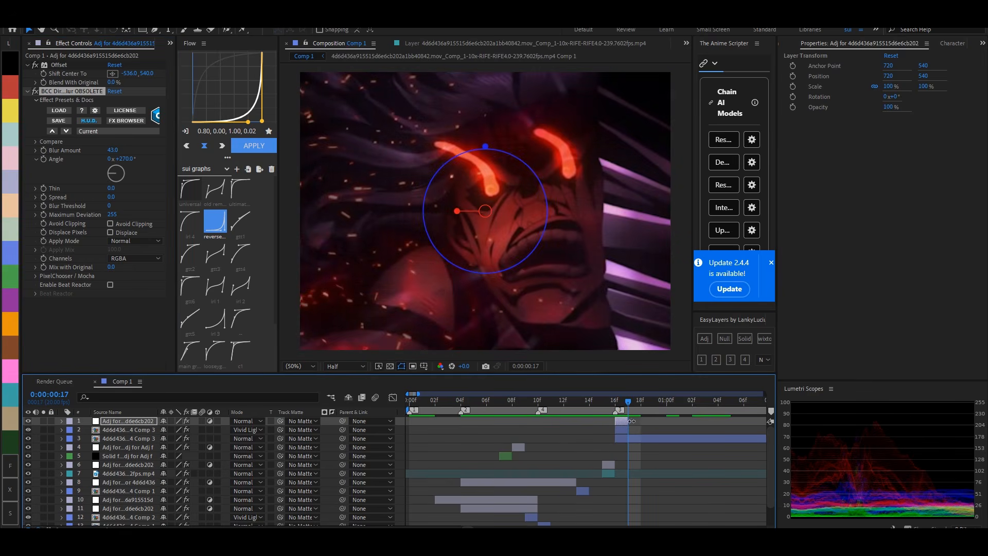
pyautogui.click(701, 359)
pyautogui.click(744, 338)
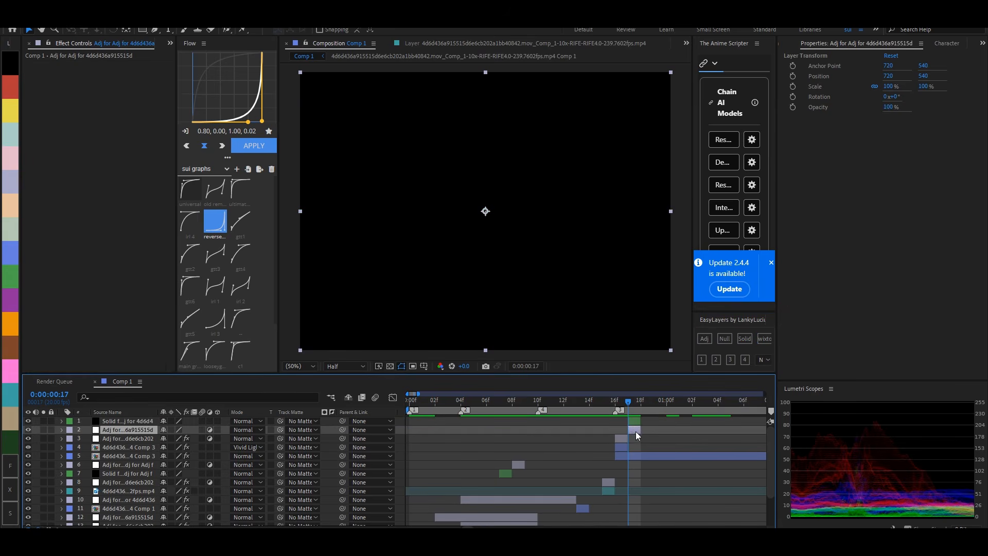
# - Add a one-frame adjustment layer at frame 18 and apply the Minimax effect to it
pyautogui.press('pagedown')
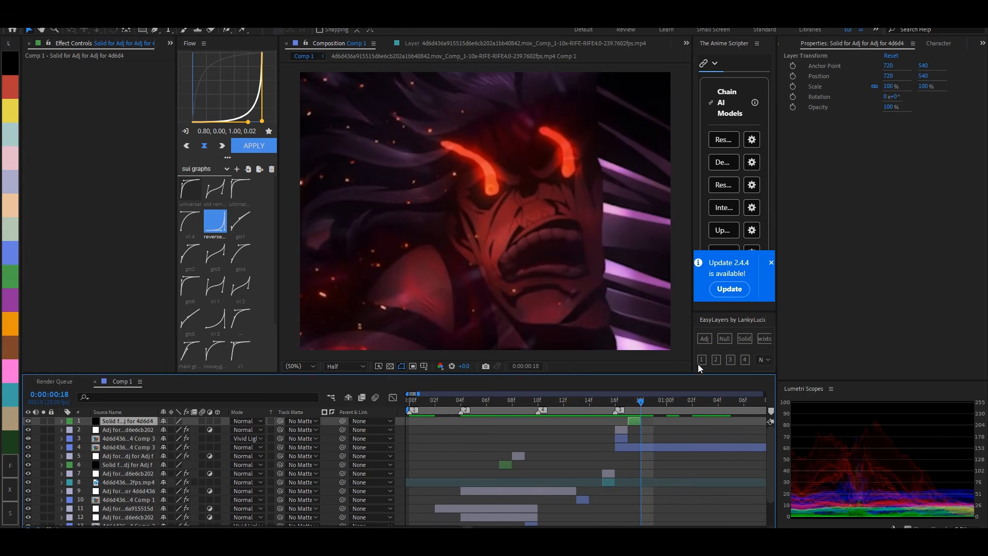
pyautogui.click(700, 361)
pyautogui.hotkey('ctrl', 'space')
pyautogui.write('minimax')
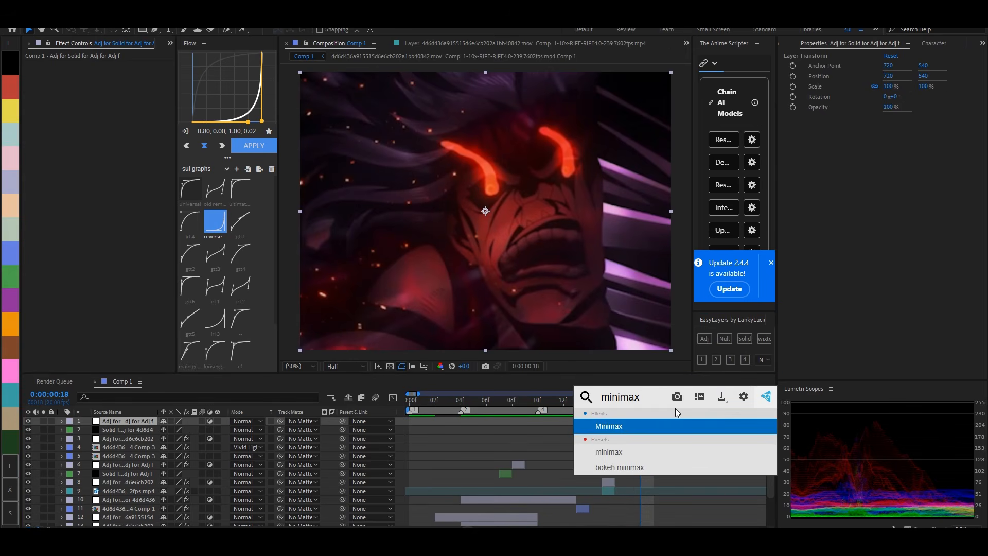
pyautogui.press('Return')
# - Set the Minimax Radius to 34 and its Direction to Just Horizontal
pyautogui.click(109, 82)
pyautogui.write('33')
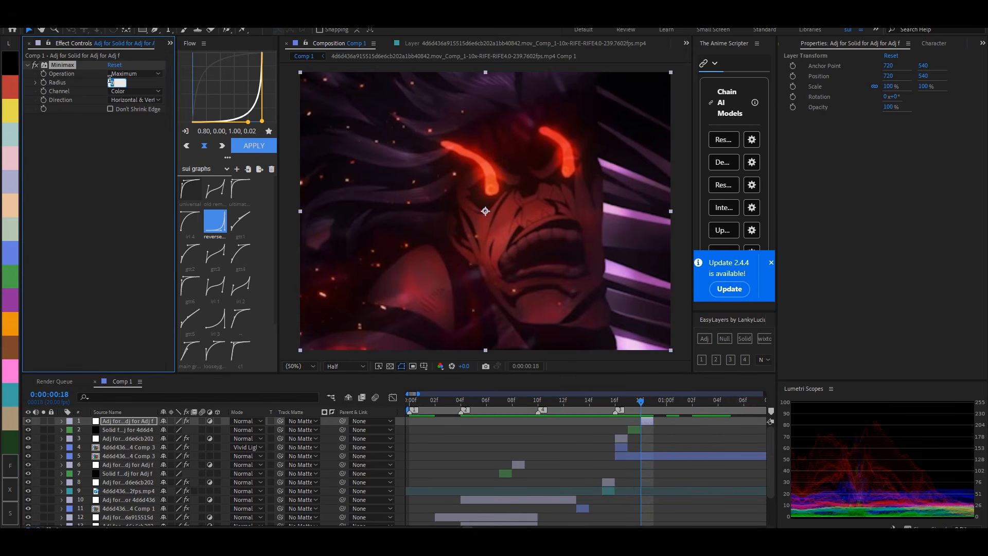
pyautogui.press('Return')
pyautogui.click(137, 102)
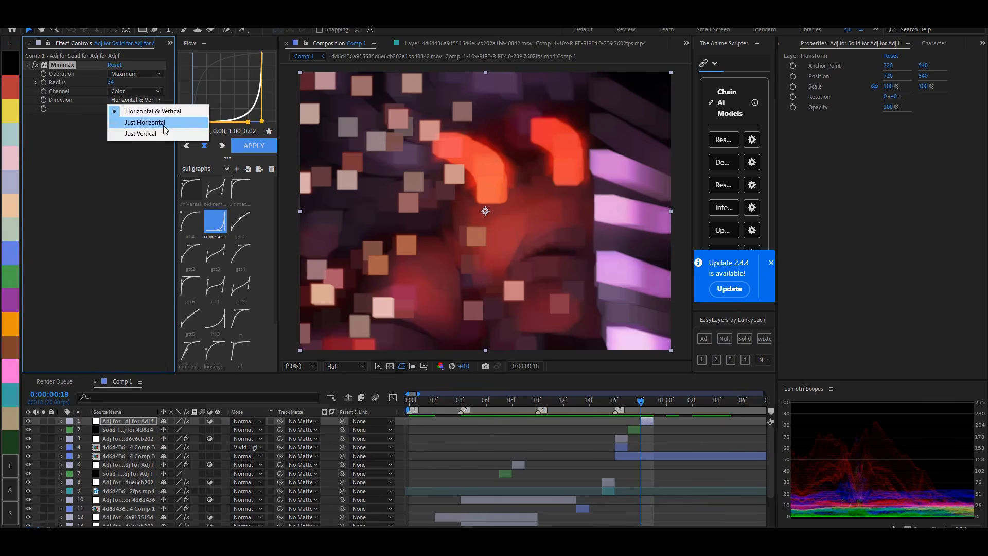
pyautogui.click(136, 117)
pyautogui.click(144, 75)
# - Add an adjustment layer directly above the full Comp 3 clip and extend its start back to frame 13
pyautogui.click(621, 403)
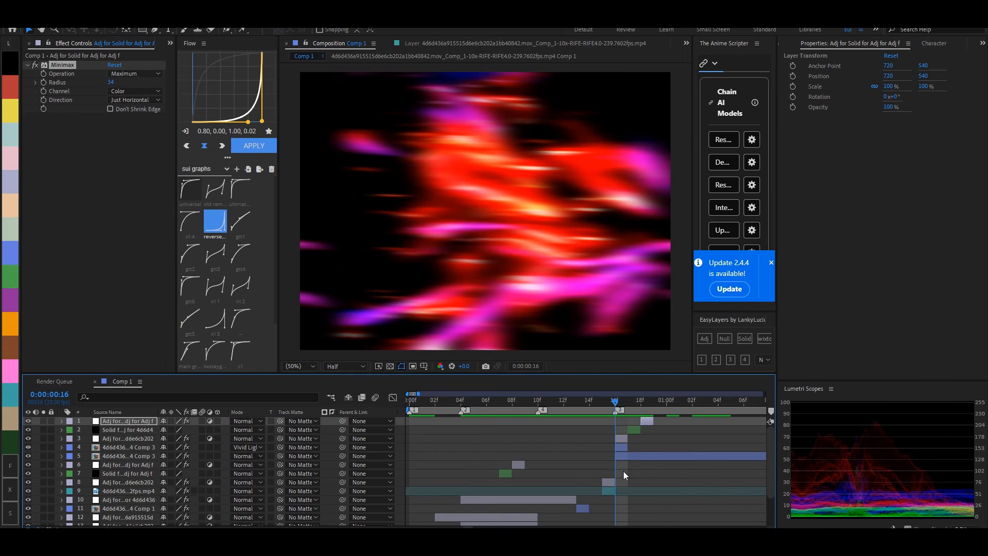
pyautogui.scroll(-3, 535, 486)
pyautogui.click(526, 456)
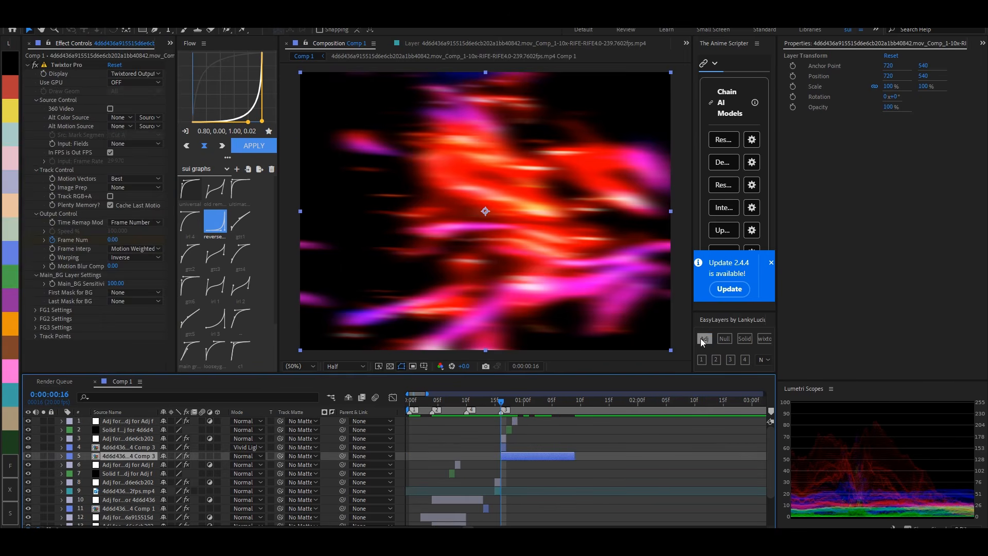
pyautogui.click(703, 339)
pyautogui.moveTo(502, 457); pyautogui.dragTo(491, 458)
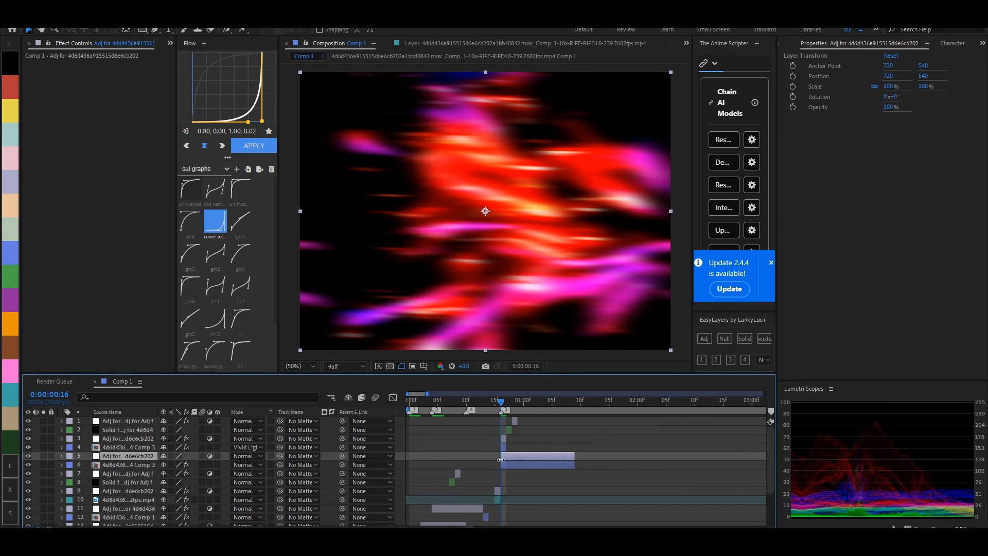
pyautogui.moveTo(497, 400)
pyautogui.mouseDown()
pyautogui.moveTo(461, 404)
pyautogui.moveTo(523, 395)
pyautogui.moveTo(502, 401)
pyautogui.mouseUp()
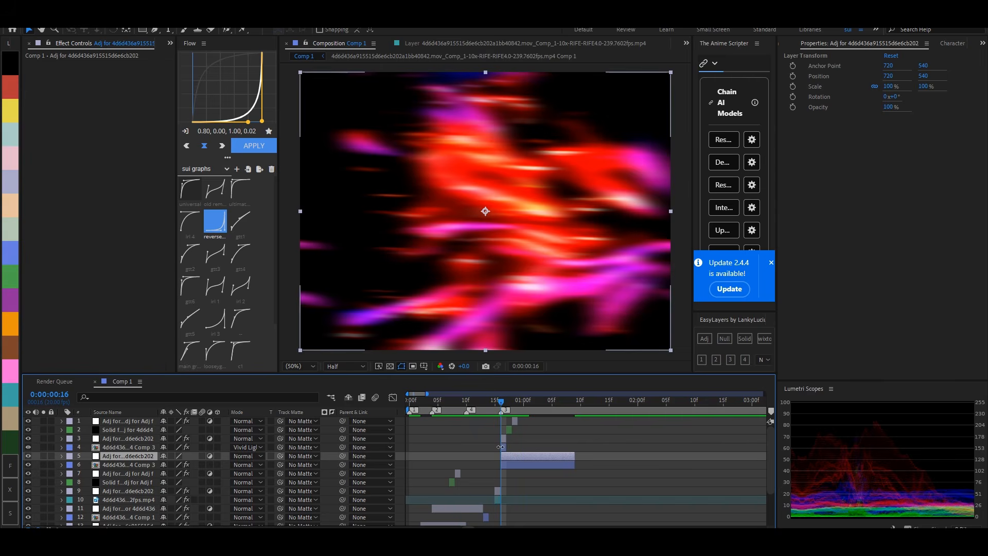
pyautogui.moveTo(502, 457)
pyautogui.mouseDown()
pyautogui.moveTo(485, 456)
pyautogui.moveTo(499, 456)
pyautogui.mouseUp()
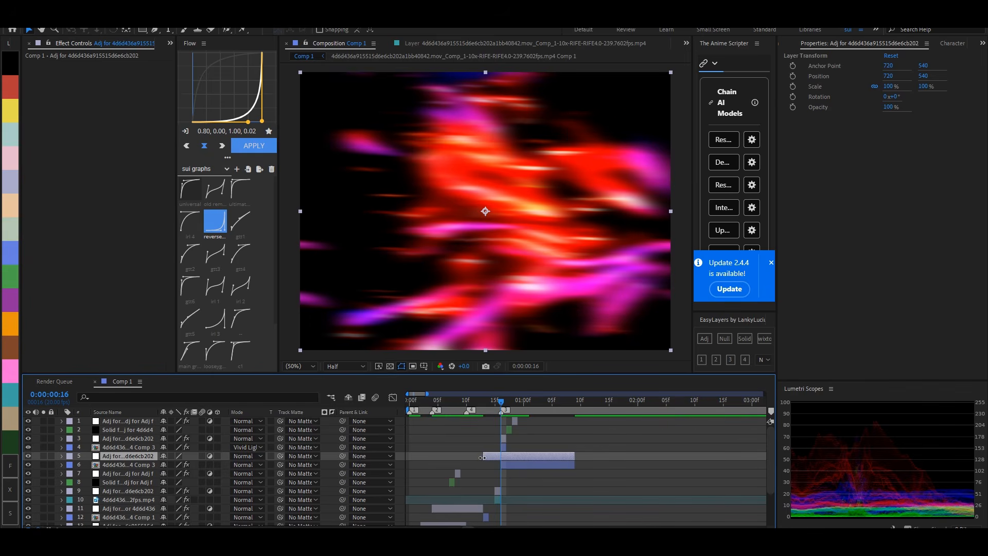
# - Apply the S_Shake effect to the adjustment layer that starts at frame 13
pyautogui.hotkey('ctrl', 'space')
pyautogui.write('s-shake')
pyautogui.press('BackSpace')
pyautogui.press('BackSpace')
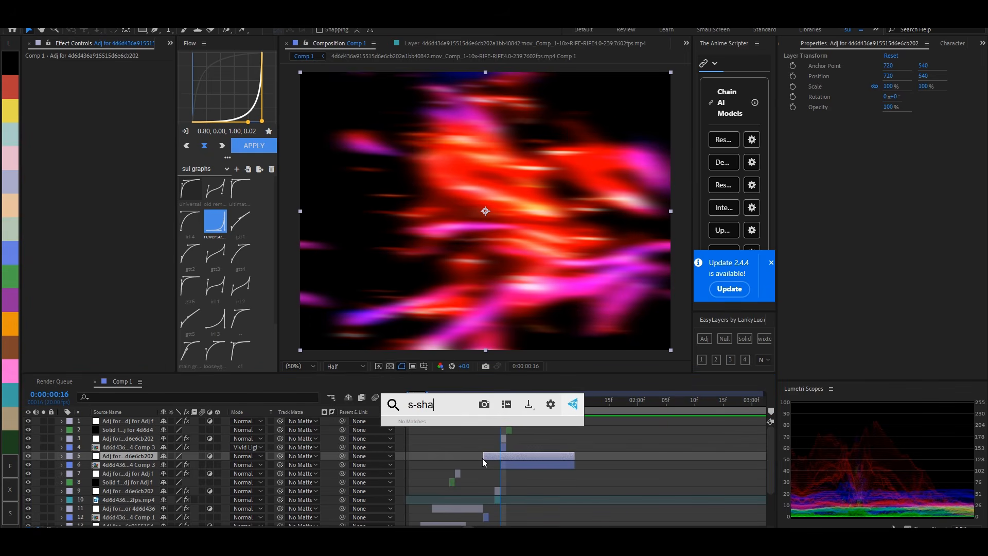
pyautogui.press('BackSpace')
pyautogui.press('BackSpace')
pyautogui.press('BackSpace')
pyautogui.press('BackSpace')
pyautogui.press('BackSpace')
pyautogui.write('_s')
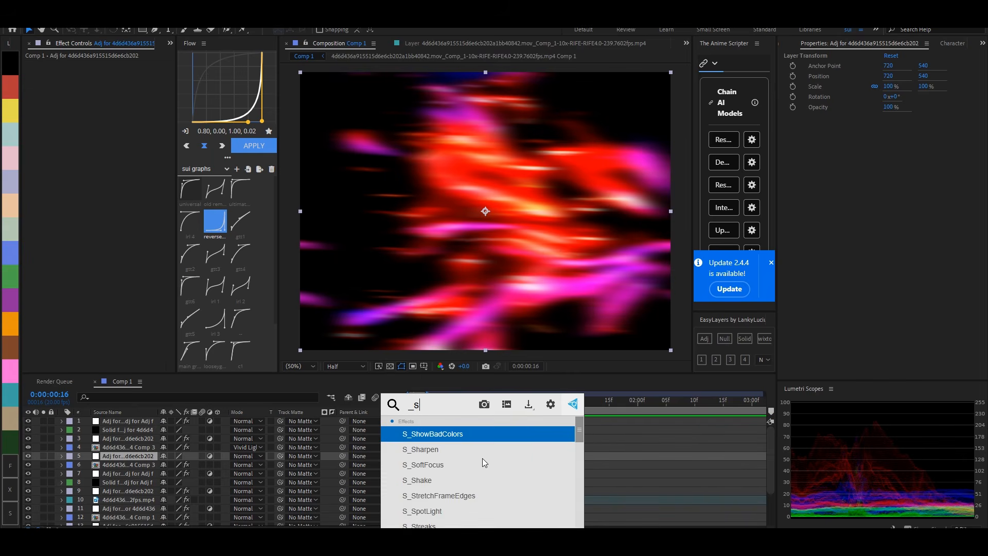
pyautogui.press('BackSpace')
pyautogui.press('BackSpace')
pyautogui.write('s_sh')
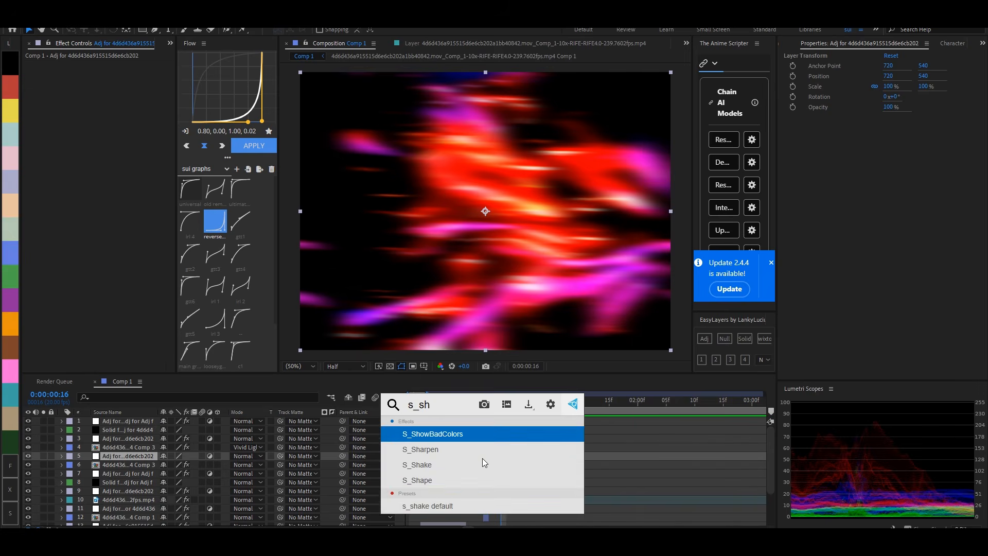
pyautogui.write('ake')
pyautogui.press('Return')
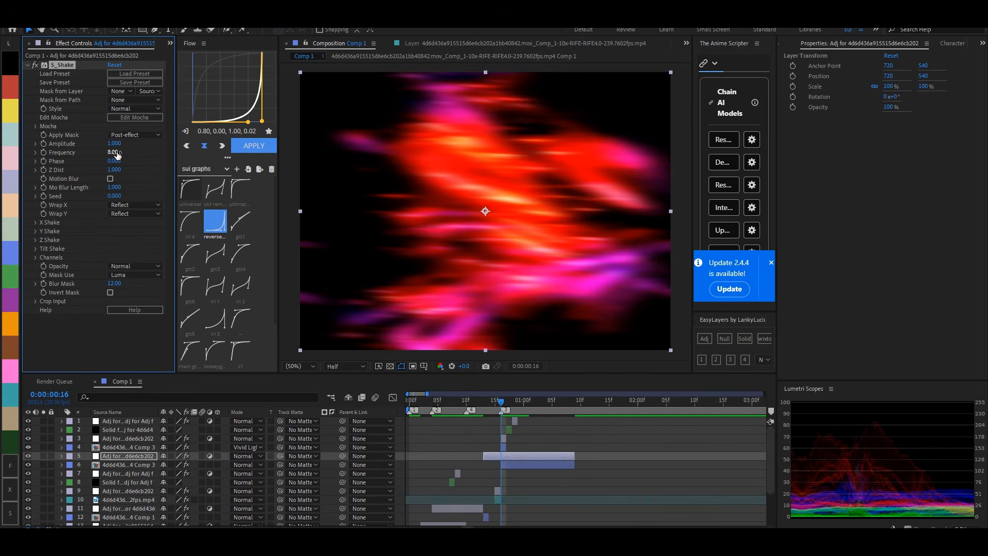
# - Set the S_Shake Amplitude to 2.4 and Frequency to 8
pyautogui.click(117, 153)
pyautogui.press('Return')
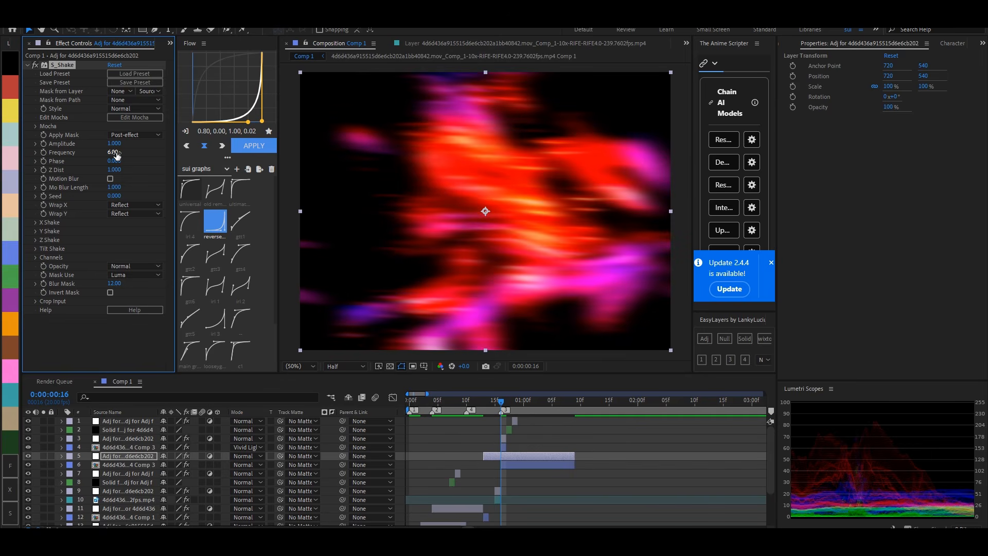
pyautogui.click(115, 145)
pyautogui.write('2.4')
pyautogui.press('Return')
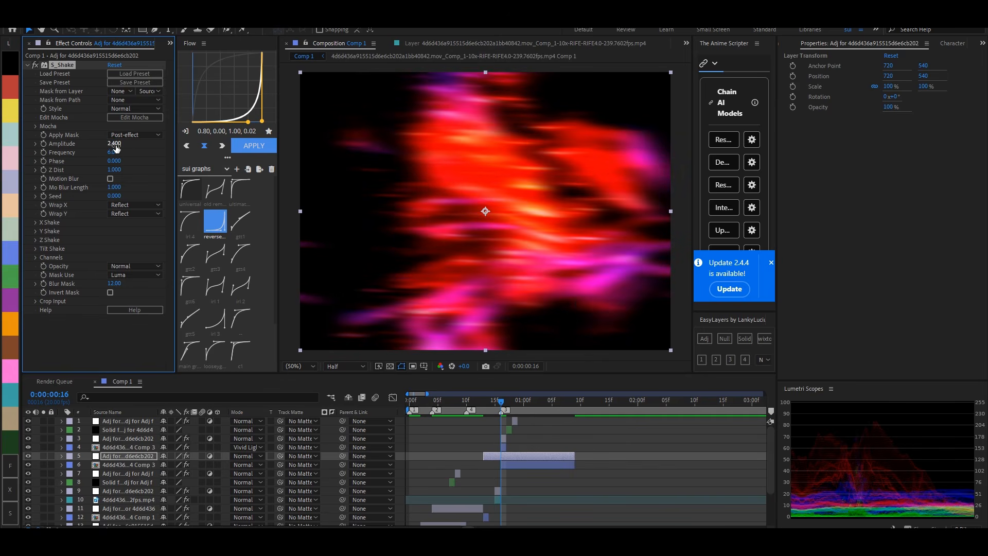
pyautogui.click(115, 152)
pyautogui.write('8')
pyautogui.press('Return')
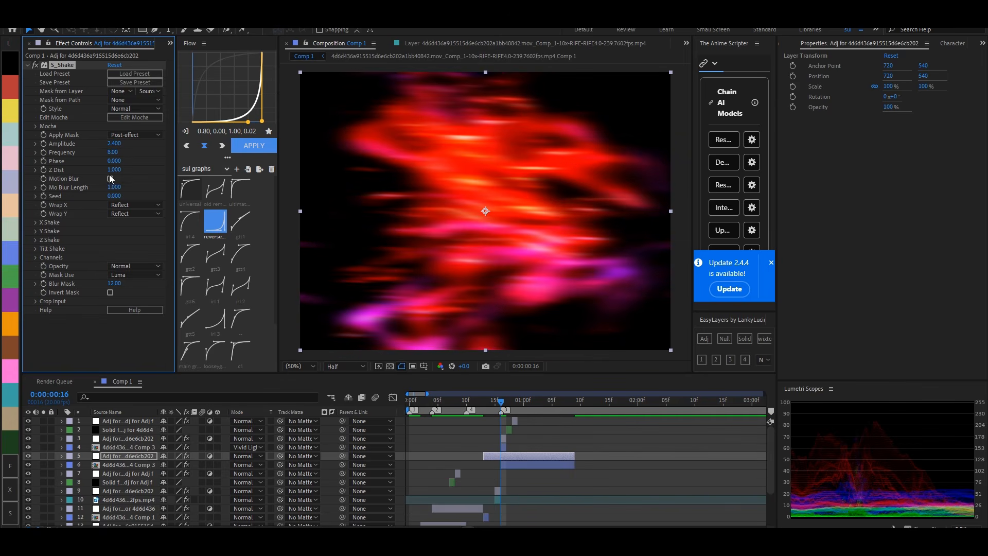
# - Enable Motion Blur in S_Shake and set Mo Blur Length to 0.123
pyautogui.click(110, 179)
pyautogui.click(114, 187)
pyautogui.write('.123')
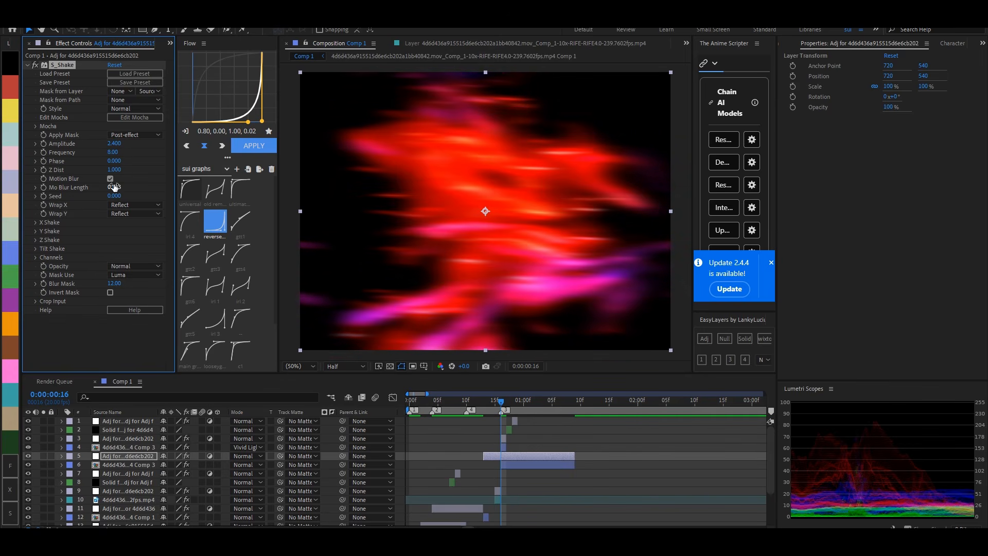
pyautogui.press('Return')
# - Set the S_Shake X, Y and Z Rand Amp to 157, 76 and 57, and the Seed to 0.51
pyautogui.moveTo(121, 233); pyautogui.dragTo(108, 238)
pyautogui.click(36, 275)
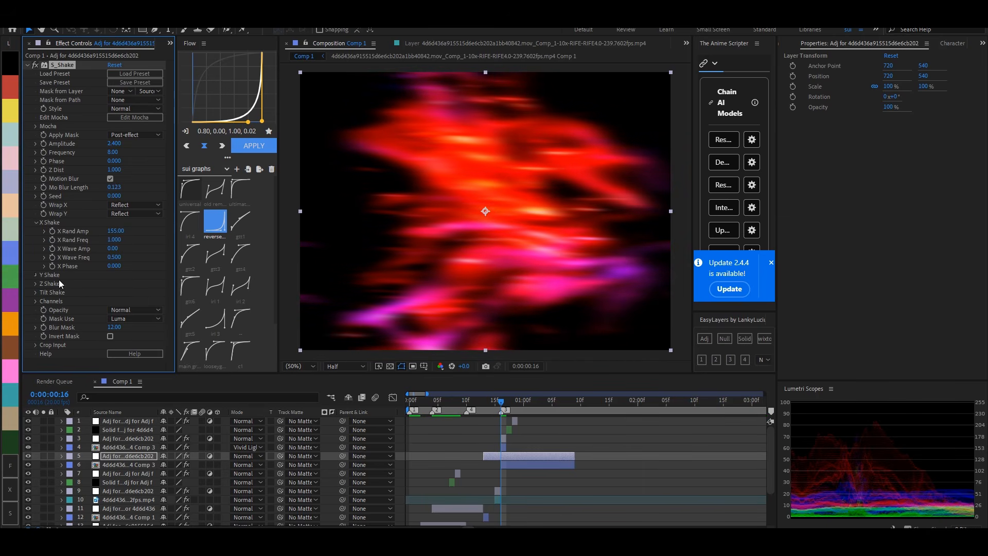
pyautogui.moveTo(122, 285); pyautogui.dragTo(109, 286)
pyautogui.click(36, 327)
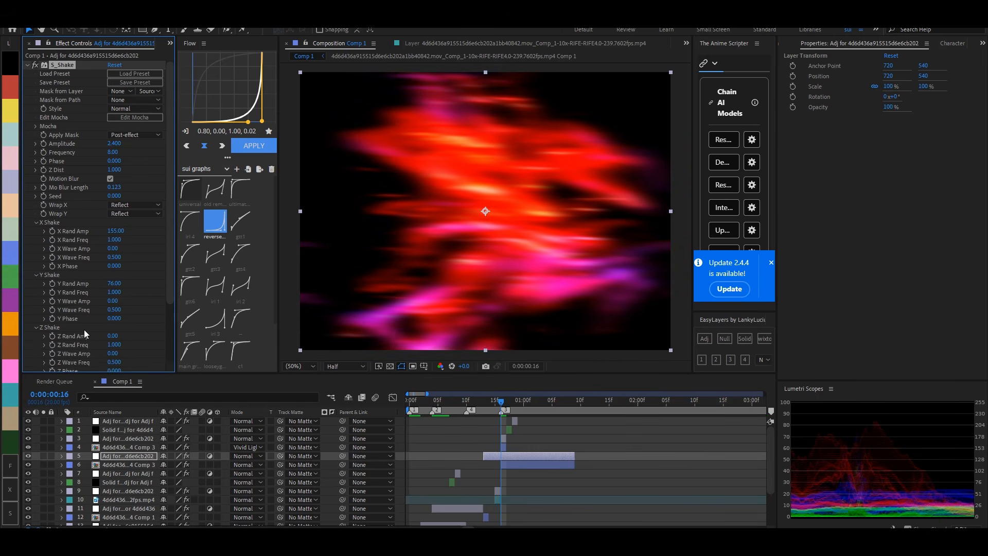
pyautogui.moveTo(121, 227); pyautogui.dragTo(122, 227)
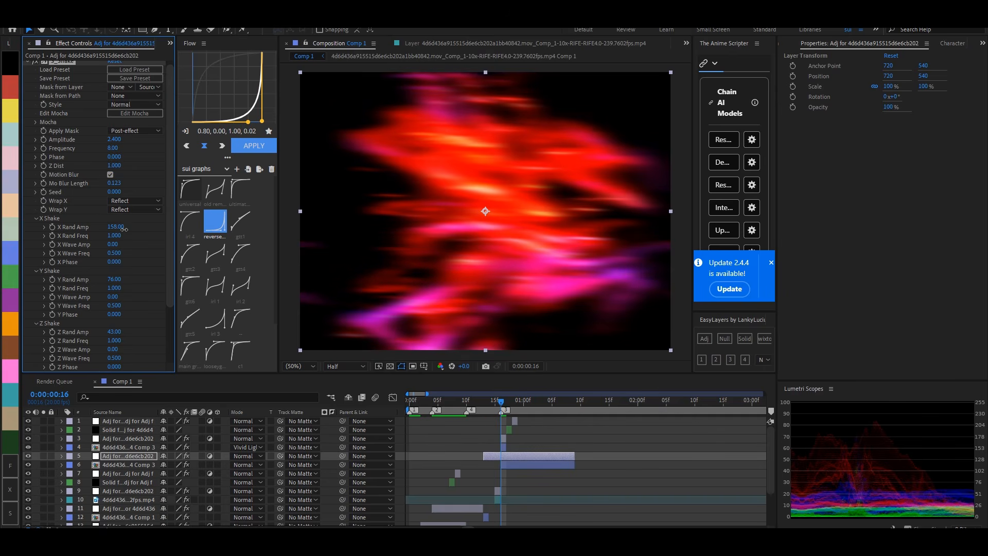
pyautogui.moveTo(118, 332); pyautogui.dragTo(125, 332)
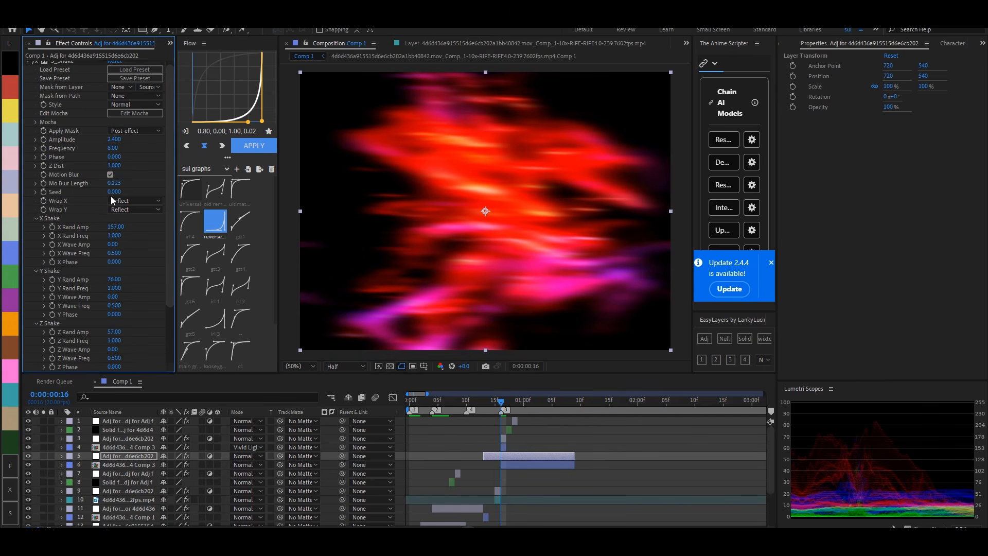
pyautogui.moveTo(113, 193); pyautogui.dragTo(139, 194)
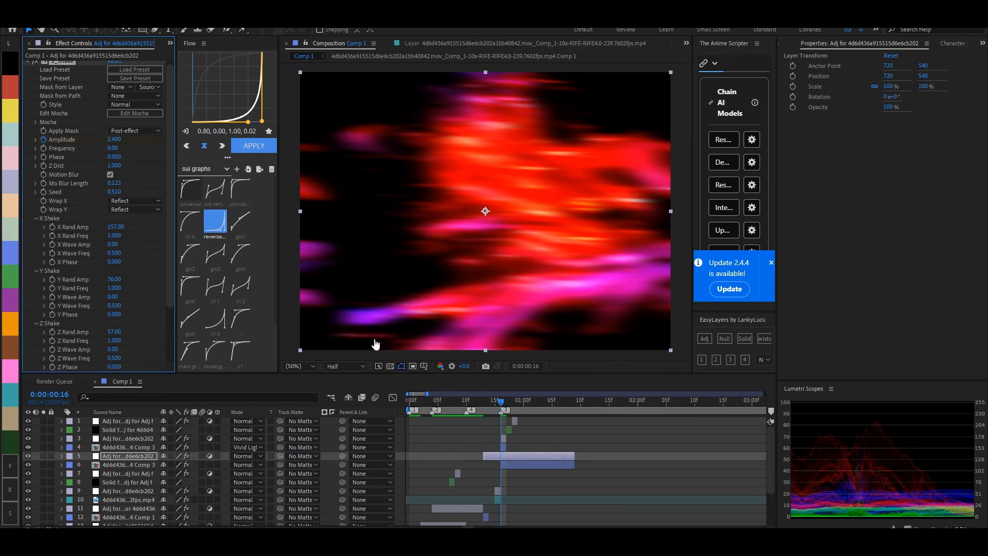
# - Keyframe the S_Shake Amplitude as 0 at frame 13, 2.4 at frame 16 and 0 at 0:00:01:02
pyautogui.click(533, 404)
pyautogui.click(111, 140)
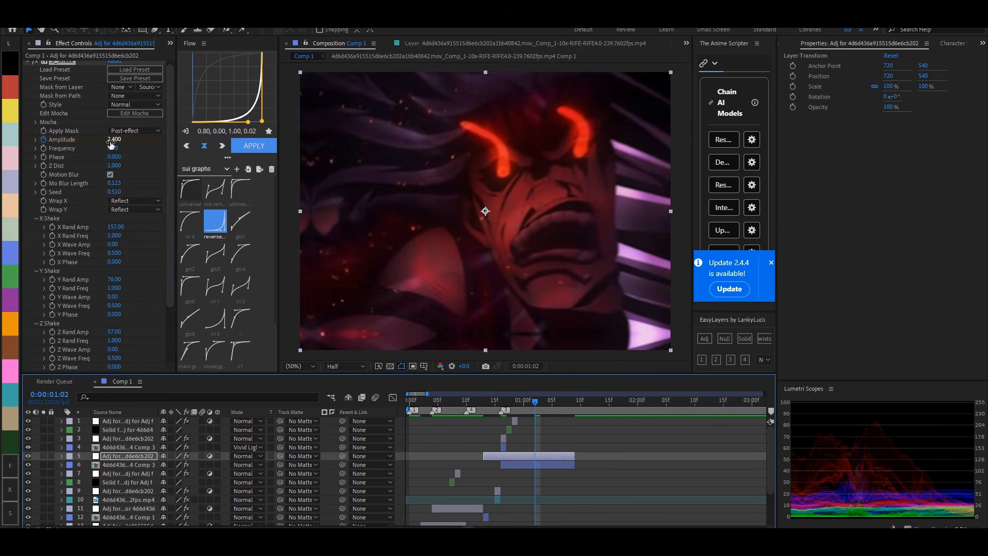
pyautogui.write('0')
pyautogui.press('Return')
pyautogui.press('i')
pyautogui.click(111, 140)
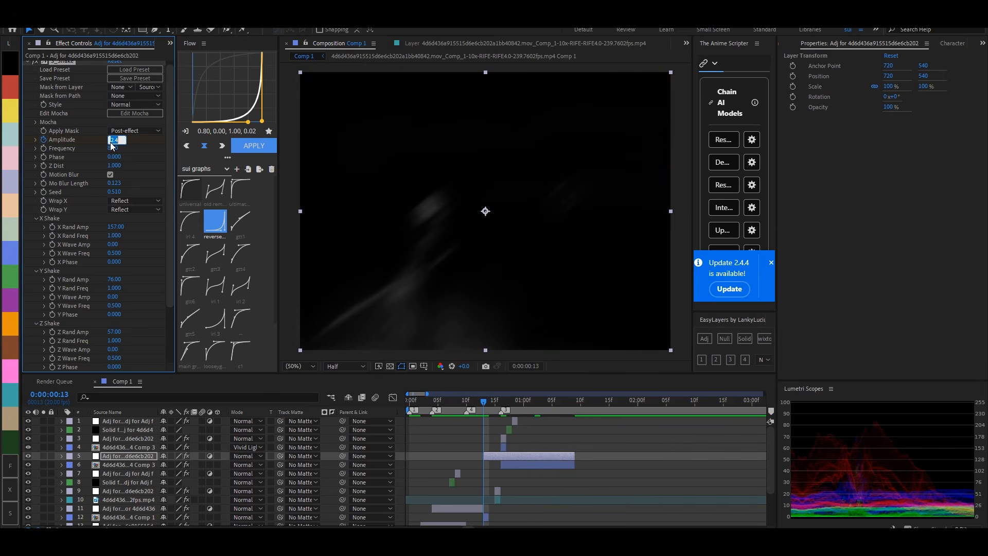
pyautogui.write('0')
pyautogui.press('Return')
# - Easy-ease all the Amplitude keyframes and apply the main graph curve to them
pyautogui.press('u')
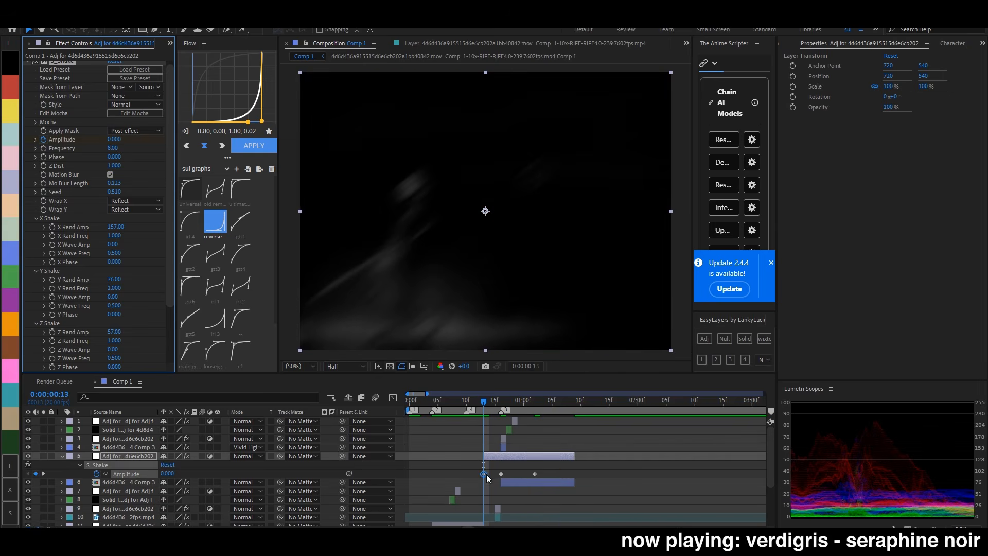
pyautogui.moveTo(487, 474)
pyautogui.mouseDown()
pyautogui.moveTo(572, 483)
pyautogui.moveTo(495, 479)
pyautogui.mouseUp()
pyautogui.press('F9')
pyautogui.scroll(-3, 216, 273)
pyautogui.click(190, 287)
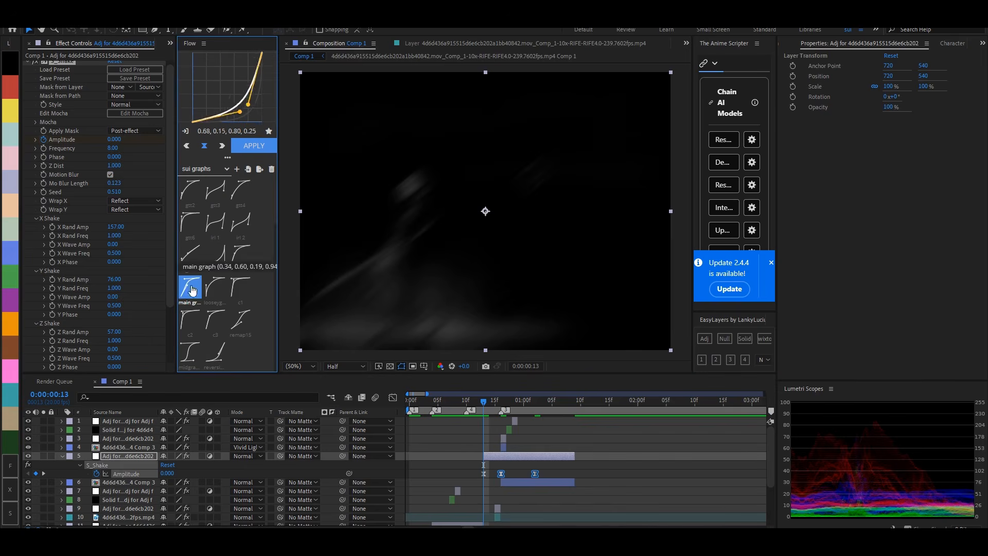
pyautogui.click(254, 146)
# - Move the frame 15 adjustment layer and the one-frame clip beneath it above the S_Shake adjustment layer in the layer stack
pyautogui.moveTo(486, 406)
pyautogui.mouseDown()
pyautogui.moveTo(530, 403)
pyautogui.moveTo(494, 403)
pyautogui.mouseUp()
pyautogui.click(494, 494)
pyautogui.click(498, 509)
pyautogui.keyDown('shift'); pyautogui.click(497, 517); pyautogui.keyUp('shift')
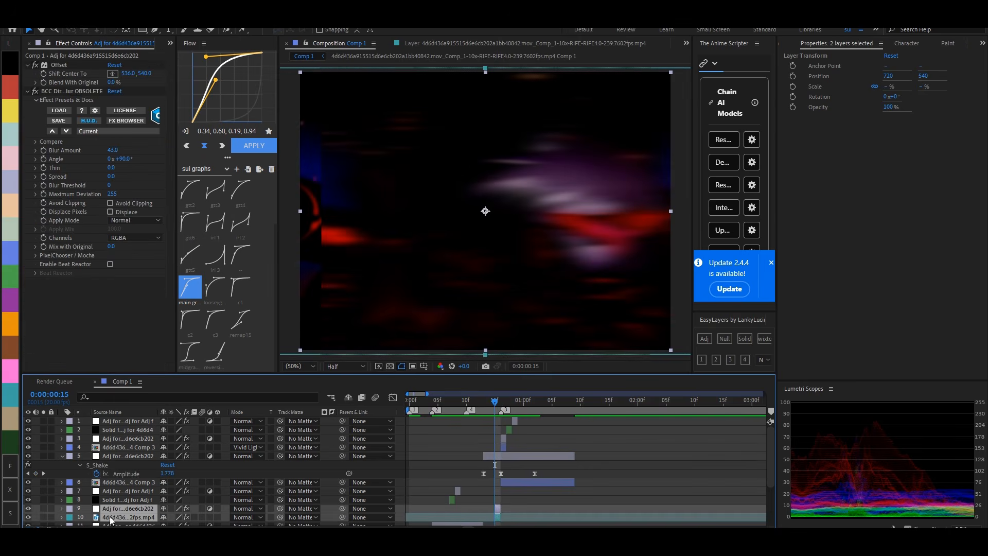
pyautogui.moveTo(125, 475); pyautogui.dragTo(126, 453)
pyautogui.click(573, 514)
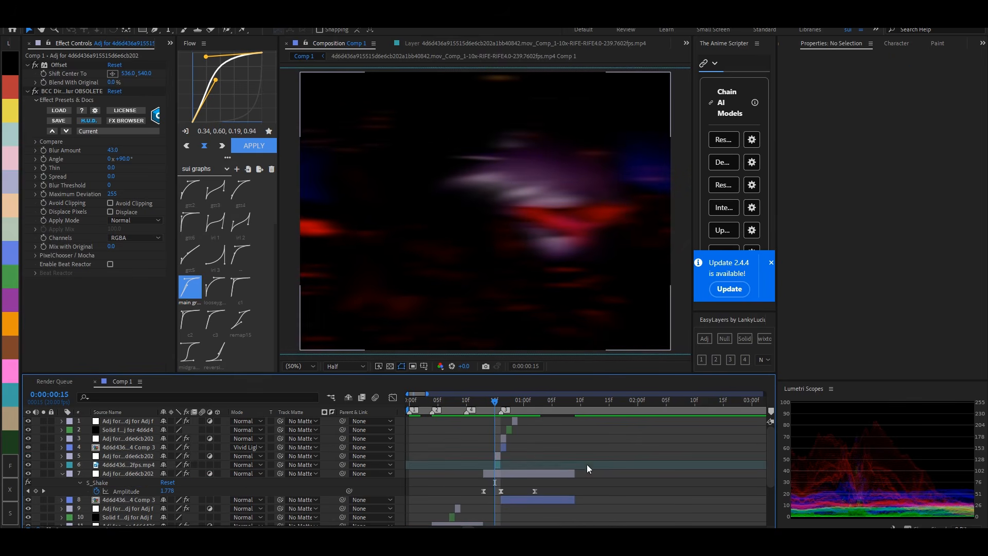
# - Preview the transition and move the last Amplitude keyframe one frame later to 0:00:01:03
pyautogui.moveTo(493, 402); pyautogui.dragTo(530, 390)
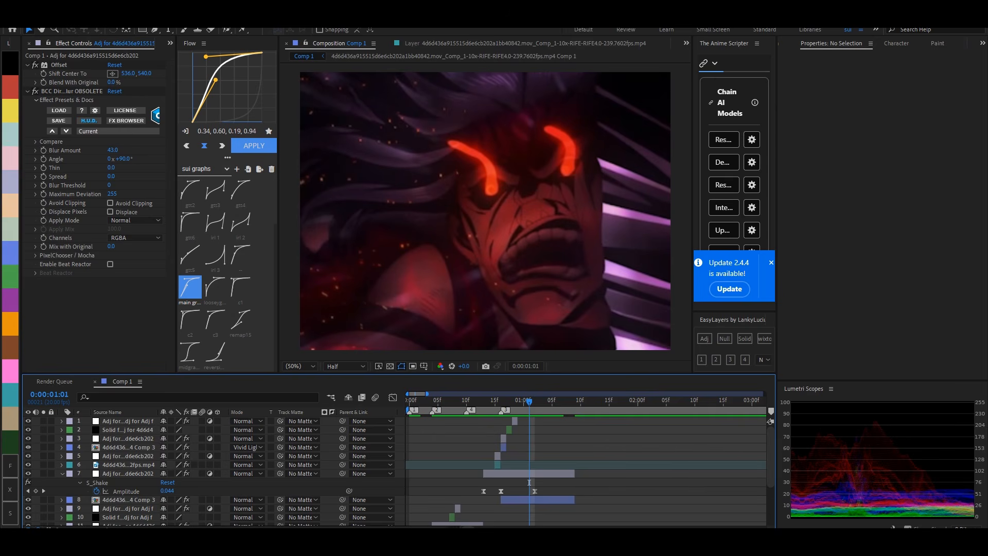
pyautogui.press('=')
pyautogui.moveTo(481, 399); pyautogui.dragTo(532, 406)
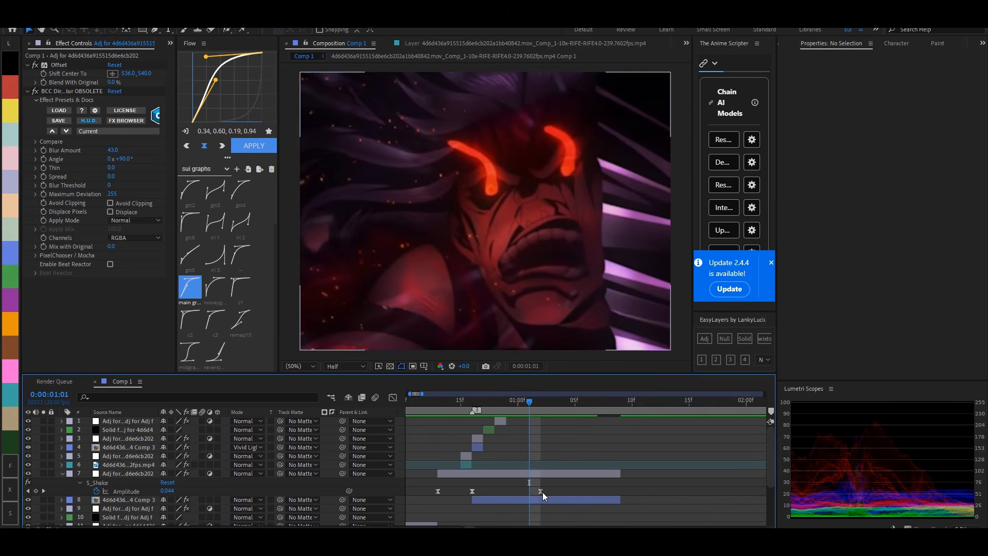
pyautogui.moveTo(543, 492); pyautogui.dragTo(551, 492)
# - Apply a second S_Shake effect to the same adjustment layer and set its Amplitude to 2
pyautogui.click(477, 404)
pyautogui.hotkey('ctrl', 'space')
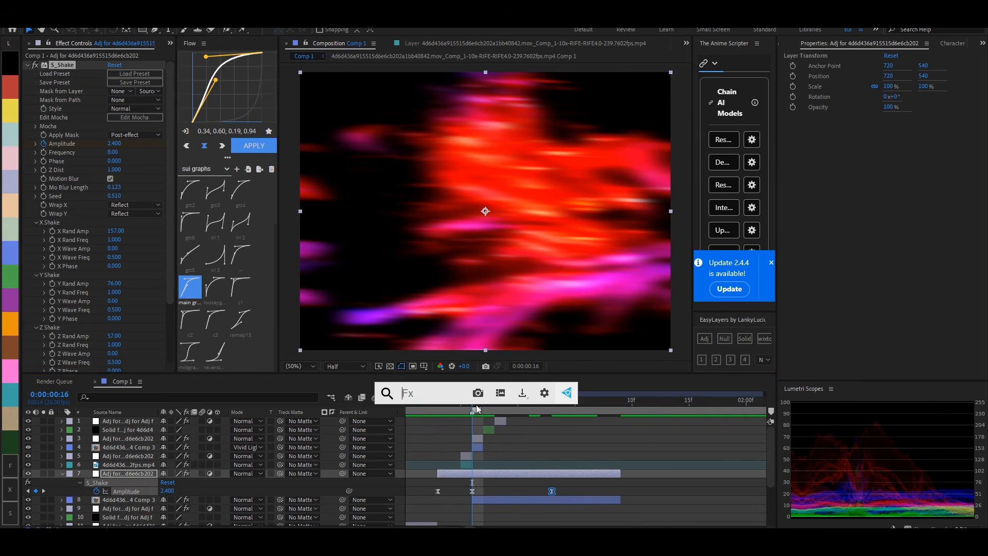
pyautogui.write('s_sha')
pyautogui.press('Return')
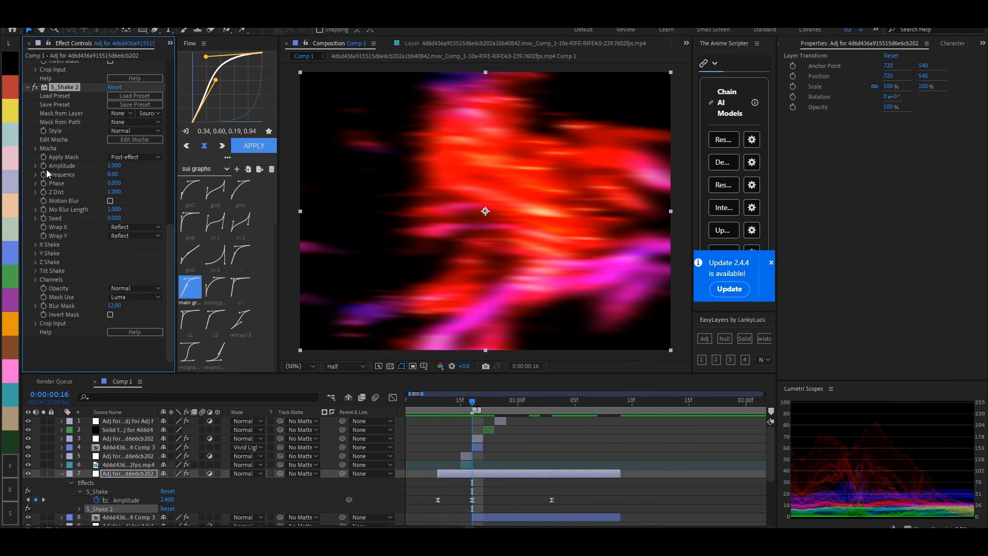
pyautogui.click(116, 160)
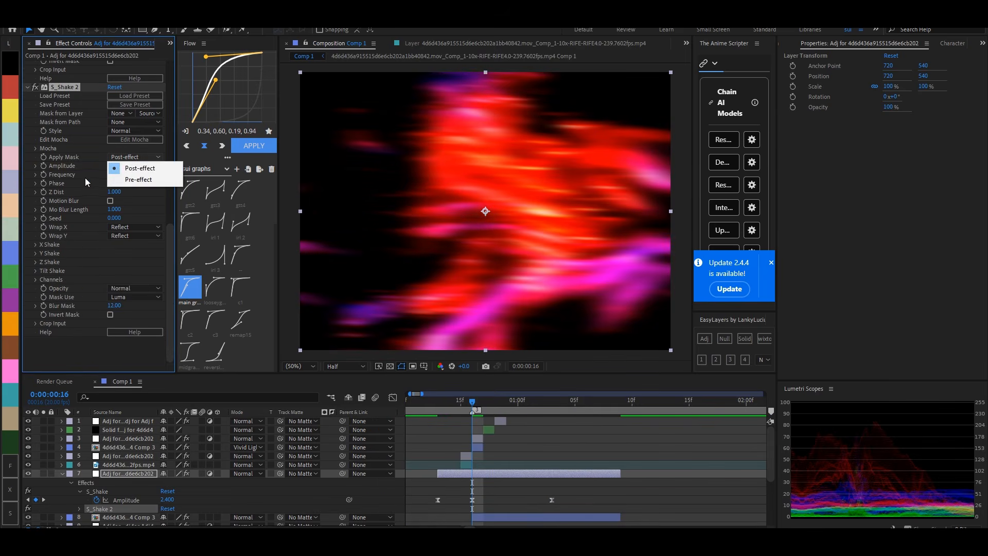
pyautogui.click(86, 180)
pyautogui.write('2')
pyautogui.press('Return')
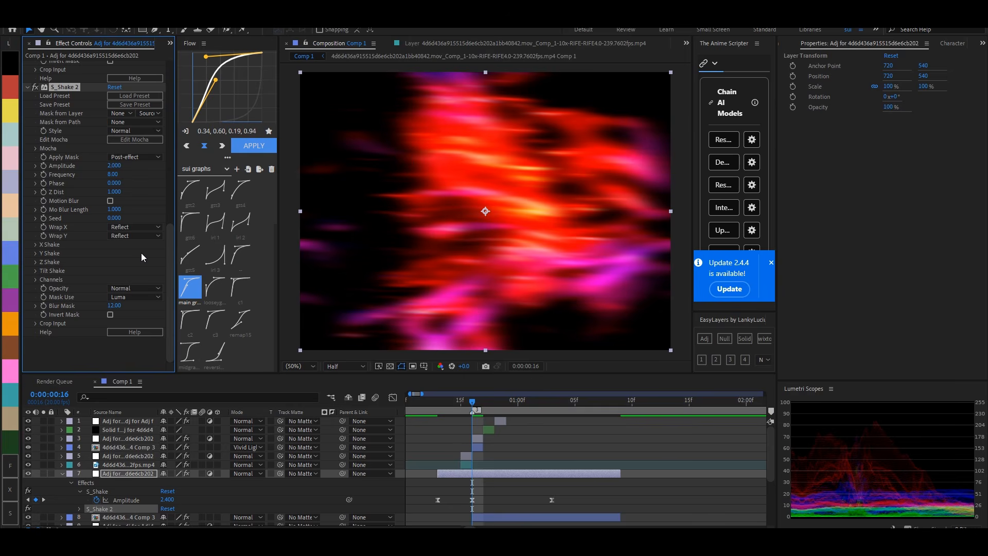
pyautogui.scroll(1, 123, 194)
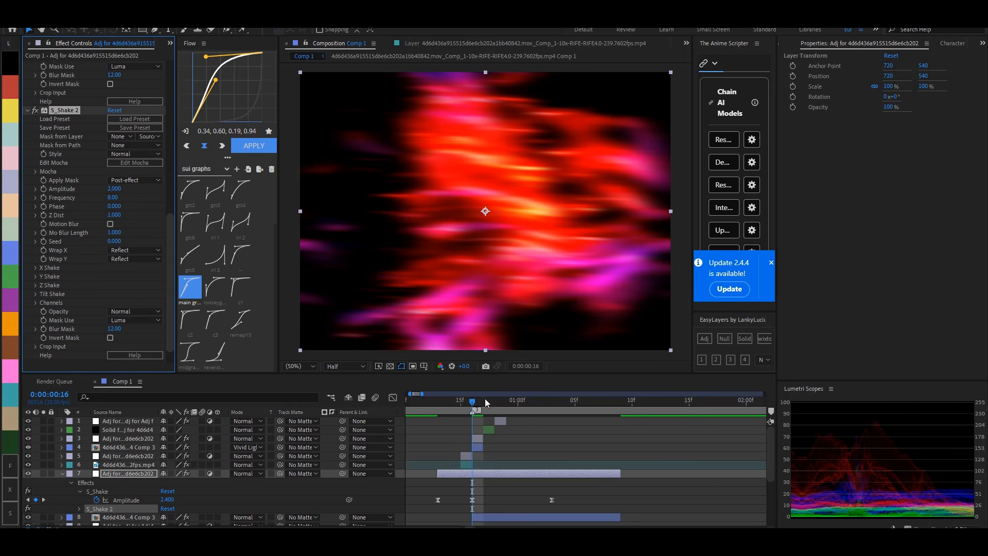
# - Keyframe the second S_Shake's Amplitude at 0 on frame 16 and 2 on frame 18
pyautogui.click(41, 189)
pyautogui.press('u')
pyautogui.press('u')
pyautogui.scroll(-3, 499, 462)
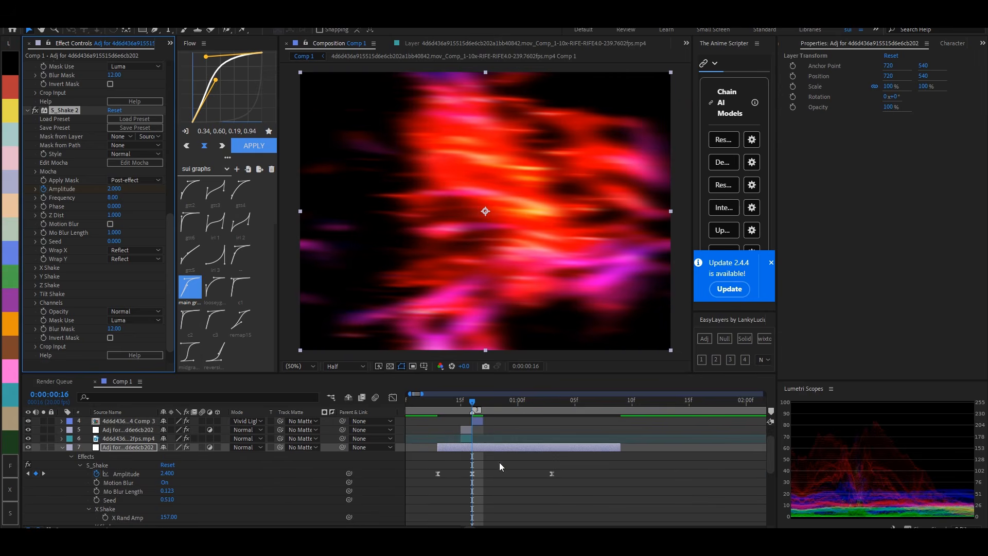
pyautogui.scroll(-3, 475, 508)
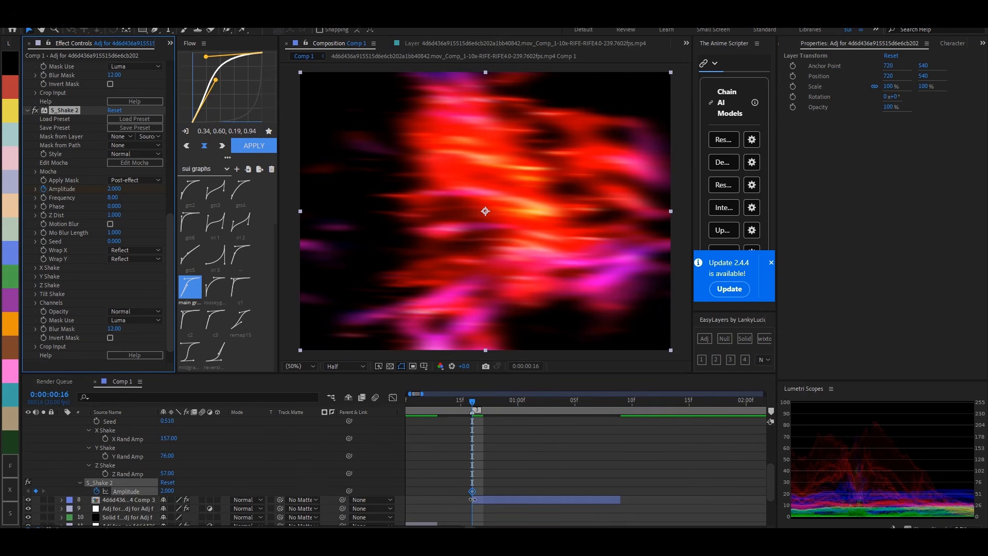
pyautogui.click(474, 489)
pyautogui.moveTo(477, 493); pyautogui.dragTo(499, 493)
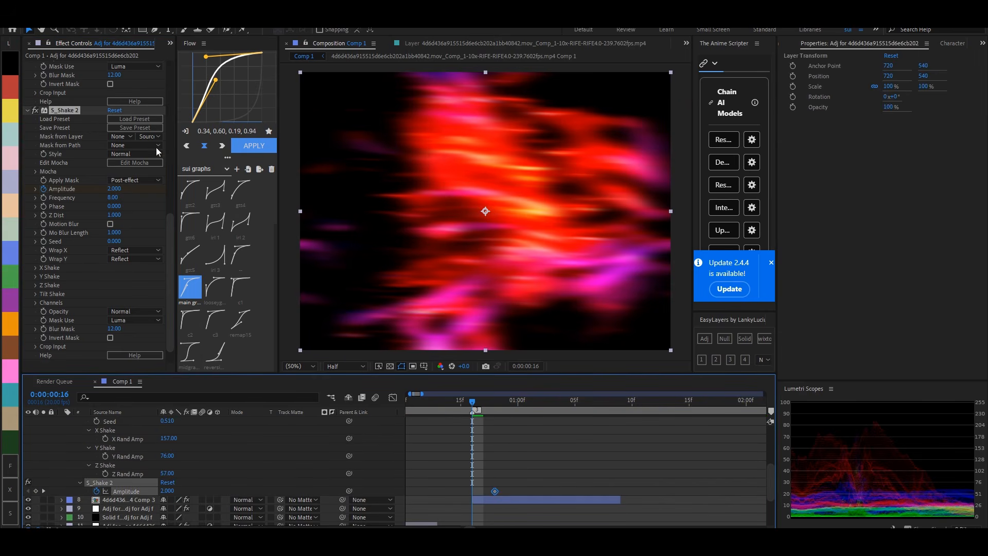
pyautogui.click(115, 189)
pyautogui.write('0')
pyautogui.press('Return')
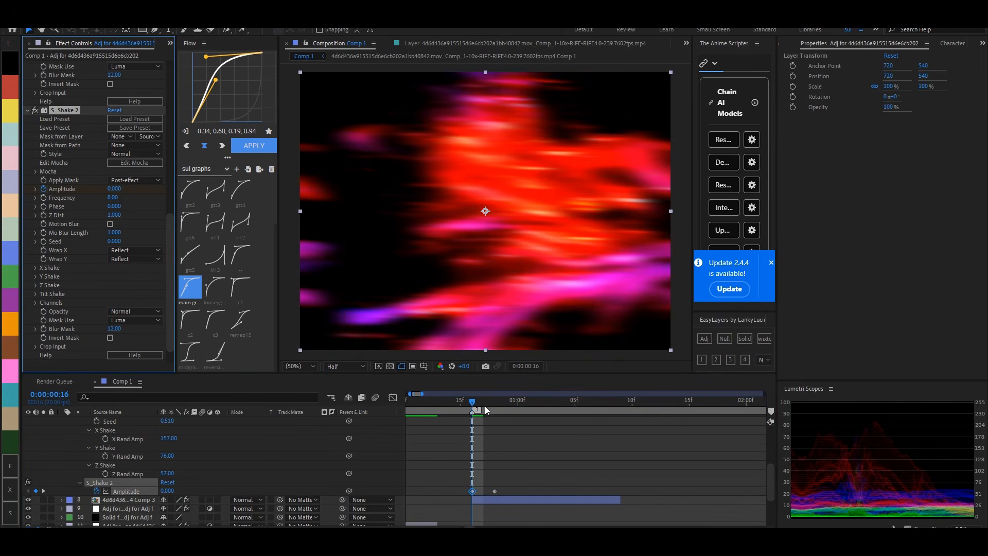
# - Check frame 18 and set the second S_Shake's Seed to 0.27
pyautogui.moveTo(488, 405); pyautogui.dragTo(501, 407)
pyautogui.scroll(2, 514, 450)
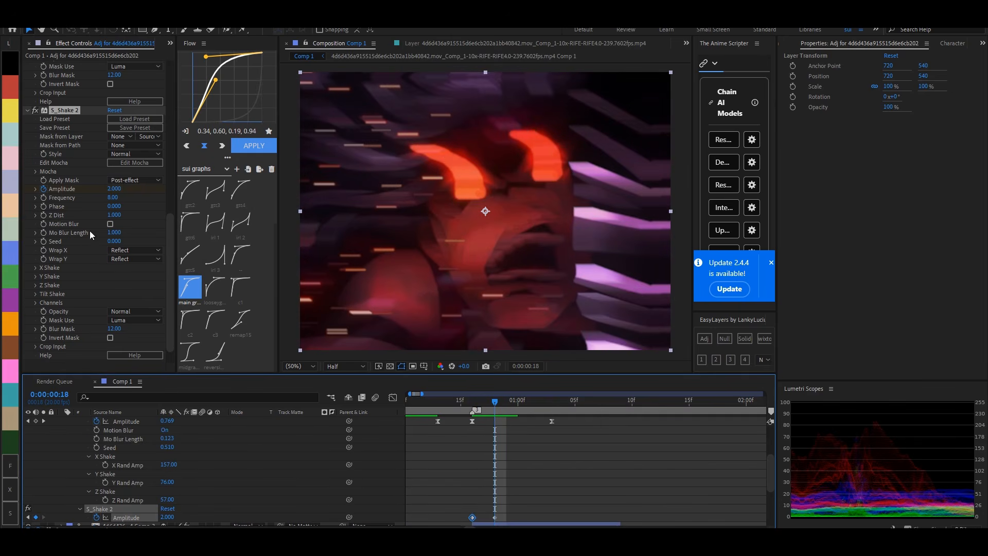
pyautogui.moveTo(116, 241); pyautogui.dragTo(127, 242)
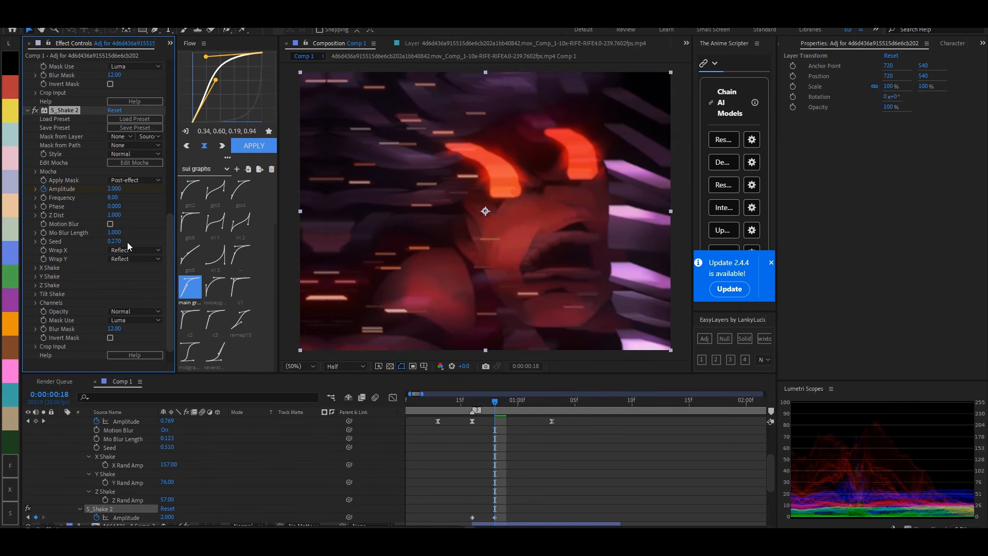
# - Add an Amplitude keyframe of 0 at 0:00:01:02 to the second S_Shake and ease its last two keyframes
pyautogui.moveTo(508, 404); pyautogui.dragTo(544, 411)
pyautogui.click(115, 189)
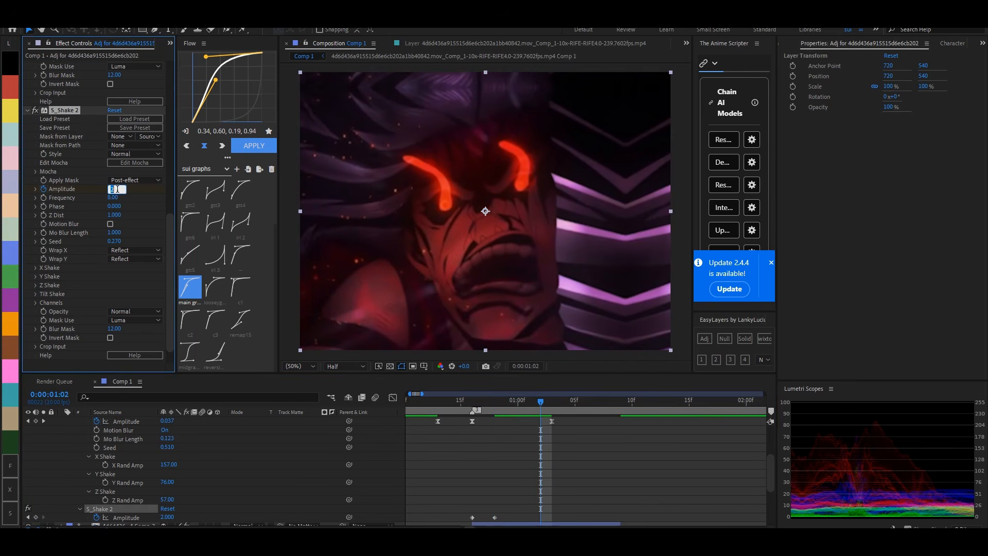
pyautogui.write('0')
pyautogui.press('Return')
pyautogui.scroll(-1, 545, 463)
pyautogui.moveTo(548, 469); pyautogui.dragTo(486, 500)
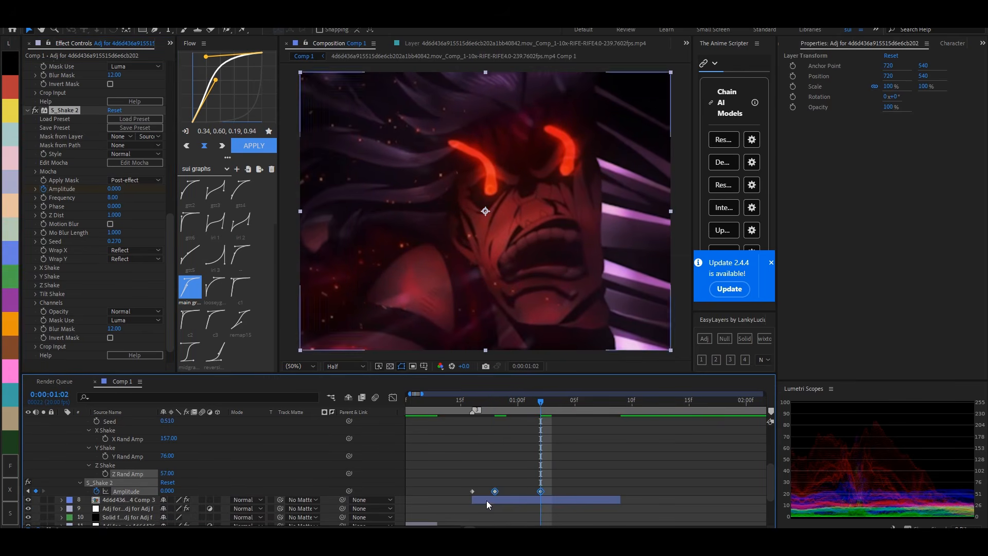
pyautogui.click(219, 269)
pyautogui.moveTo(496, 400)
pyautogui.mouseDown()
pyautogui.moveTo(542, 403)
pyautogui.moveTo(508, 400)
pyautogui.mouseUp()
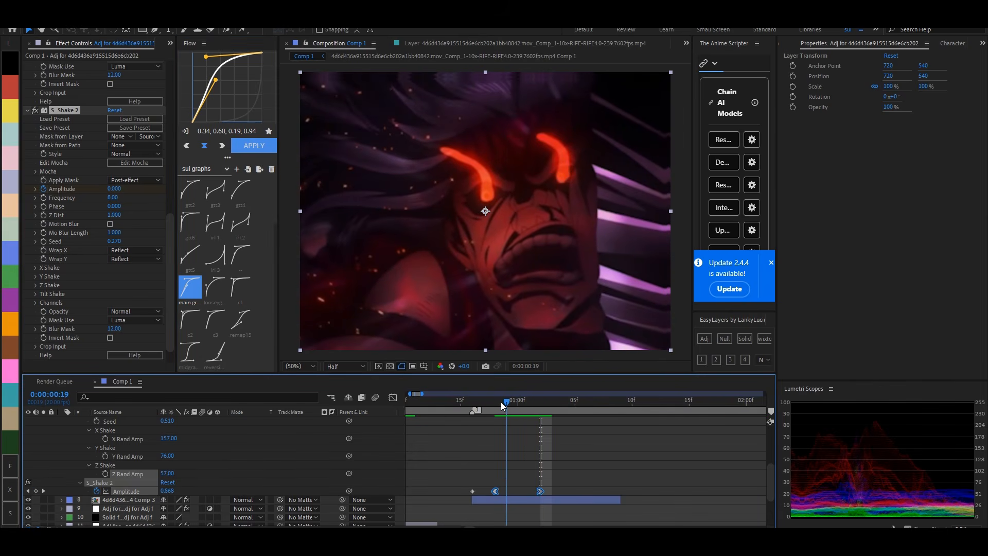
pyautogui.click(497, 402)
pyautogui.click(482, 438)
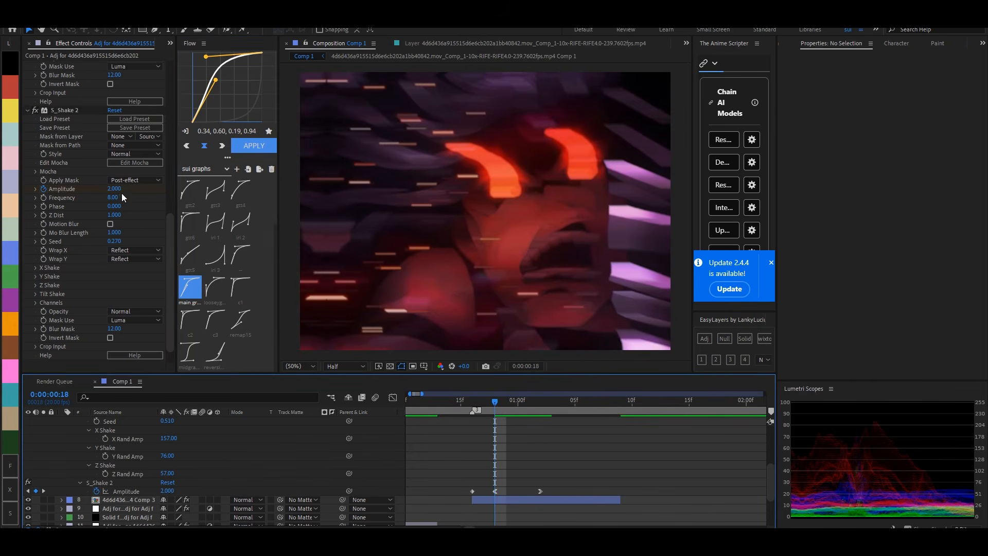
# - Delete the second S_Shake's Amplitude keyframes and set its Amplitude to 0.02
pyautogui.moveTo(542, 488); pyautogui.dragTo(466, 493)
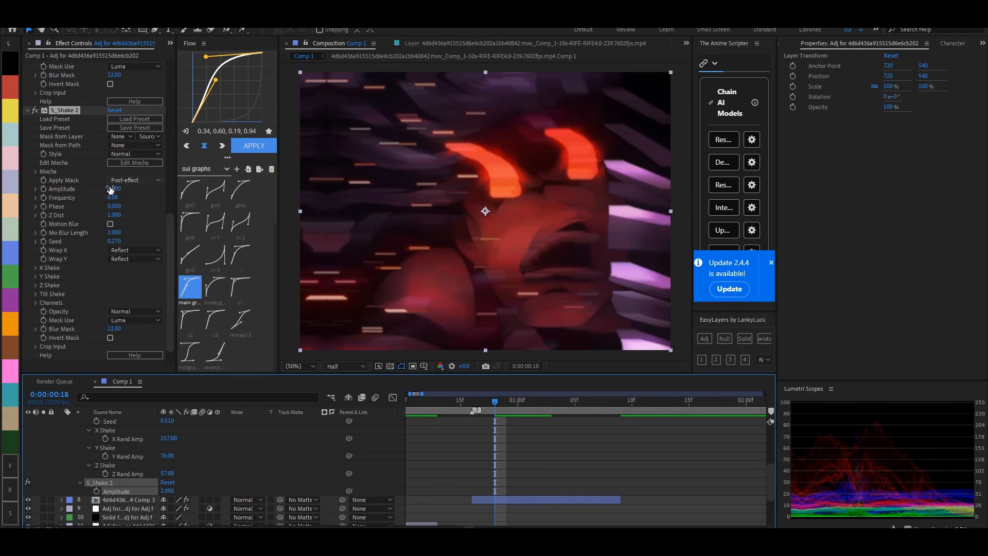
pyautogui.moveTo(110, 189); pyautogui.dragTo(112, 190)
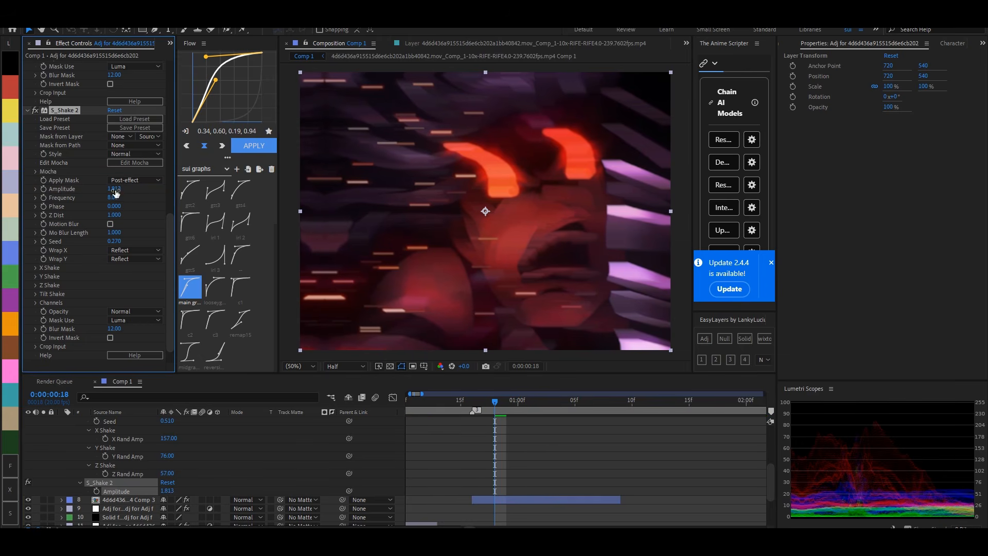
pyautogui.write('0')
pyautogui.press('Return')
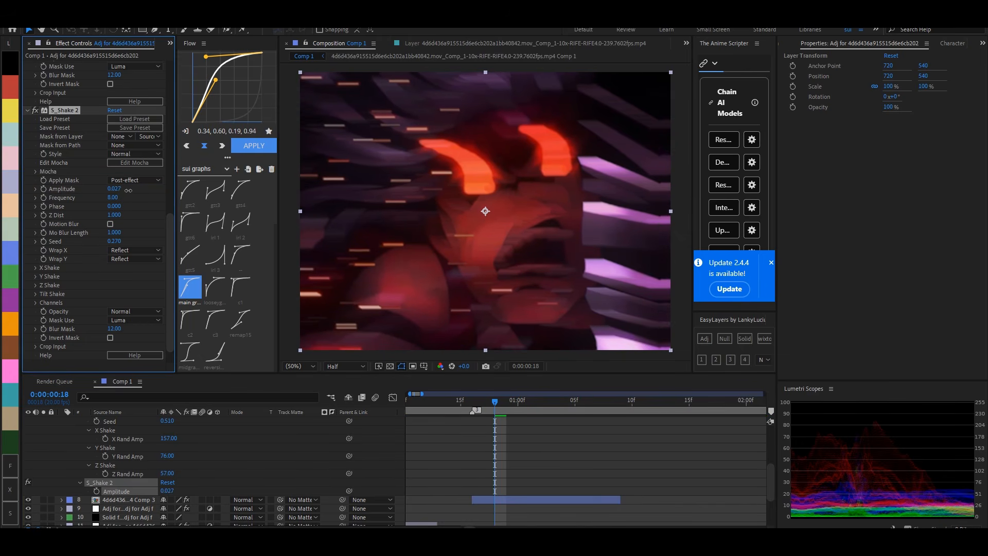
pyautogui.hotkey('ctrl', 's')
pyautogui.click(460, 282)
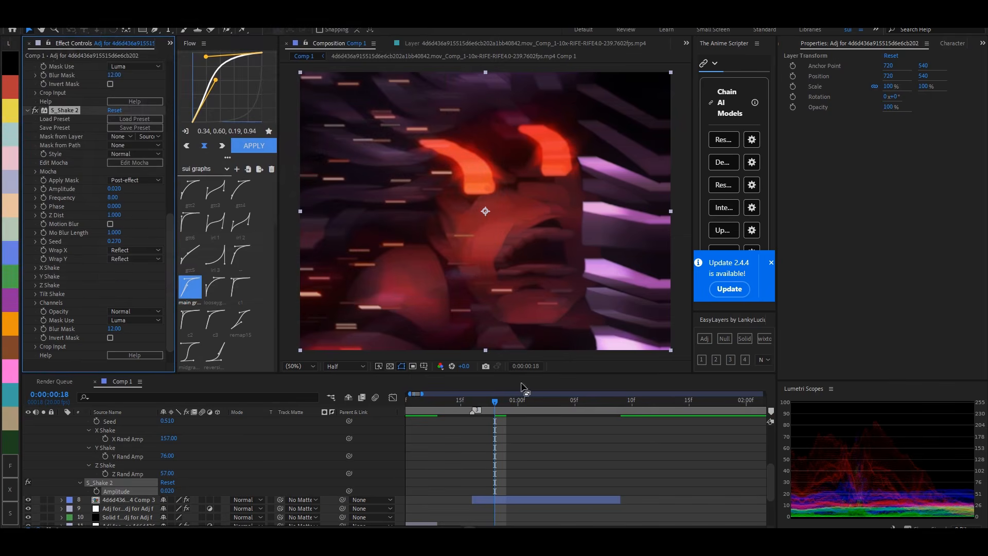
# - Return to frame 16 and add an adjustment layer on top of the stack, extended to the end of the second shot
pyautogui.click(508, 404)
pyautogui.moveTo(508, 404); pyautogui.dragTo(450, 427)
pyautogui.click(539, 435)
pyautogui.press('u')
pyautogui.click(471, 401)
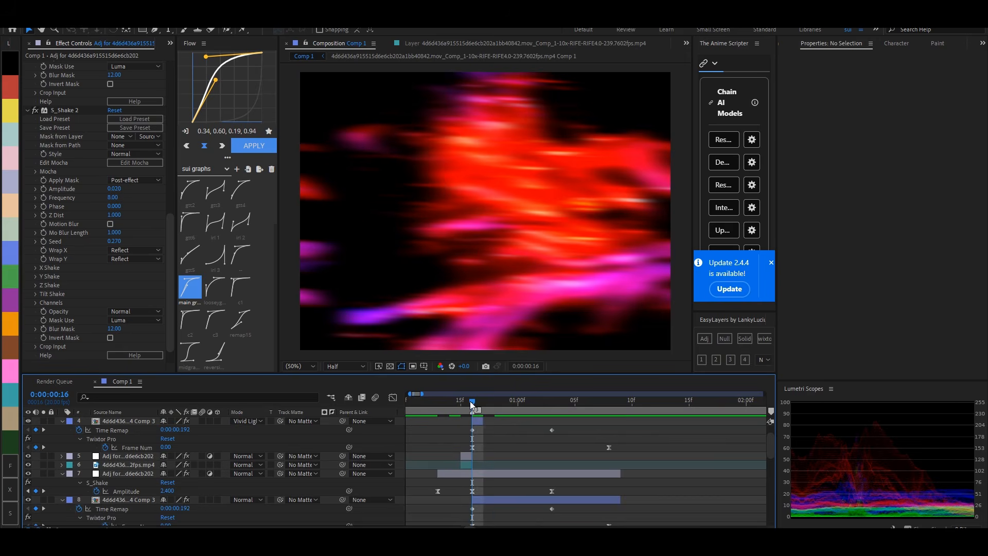
pyautogui.press('u')
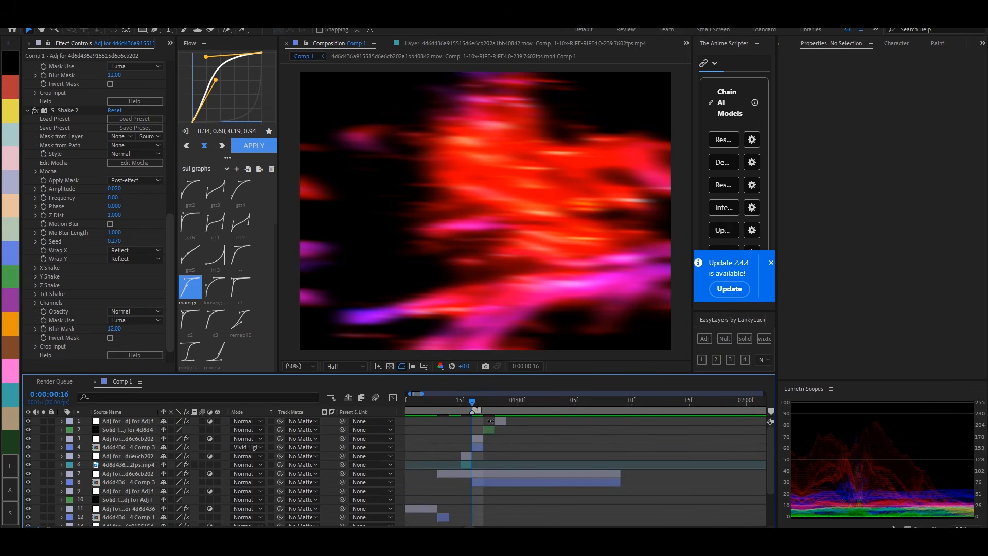
pyautogui.click(501, 420)
pyautogui.click(705, 338)
pyautogui.moveTo(497, 422); pyautogui.dragTo(585, 441)
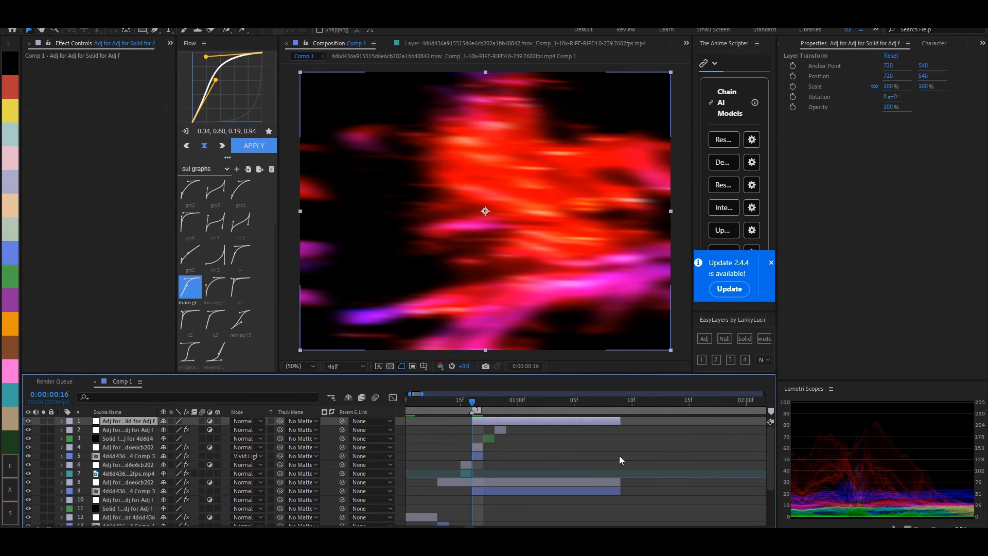
# - Apply the Colorama effect to the new adjustment layer and set its blending mode to Overlay
pyautogui.hotkey('ctrl', 'space')
pyautogui.write('scan')
pyautogui.press('BackSpace')
pyautogui.press('BackSpace')
pyautogui.press('BackSpace')
pyautogui.press('BackSpace')
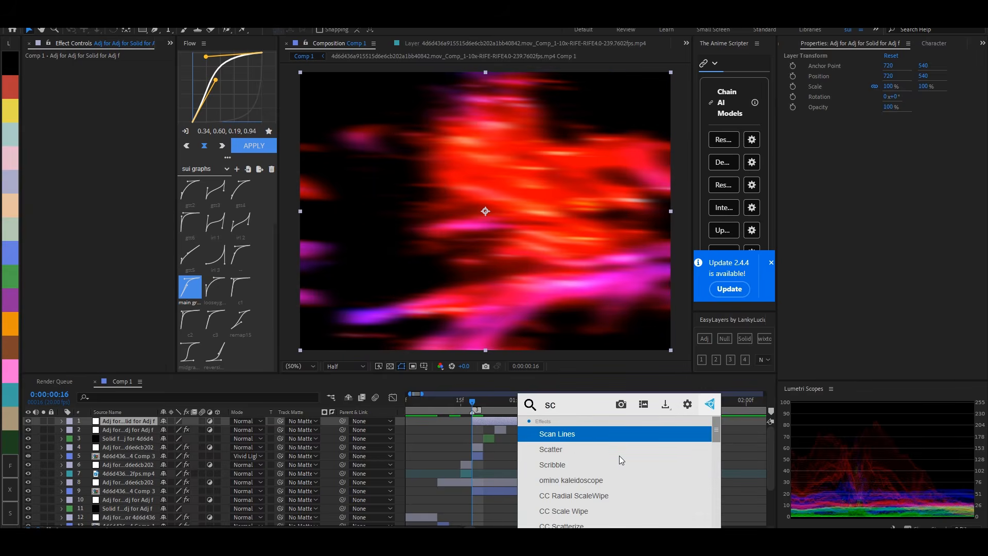
pyautogui.write('colora')
pyautogui.press('Return')
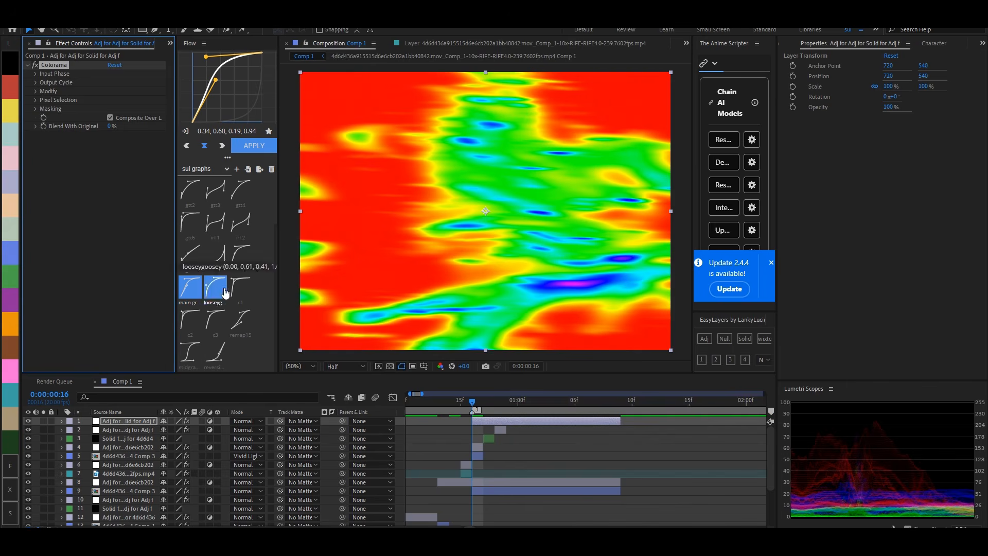
pyautogui.rightClick(484, 438)
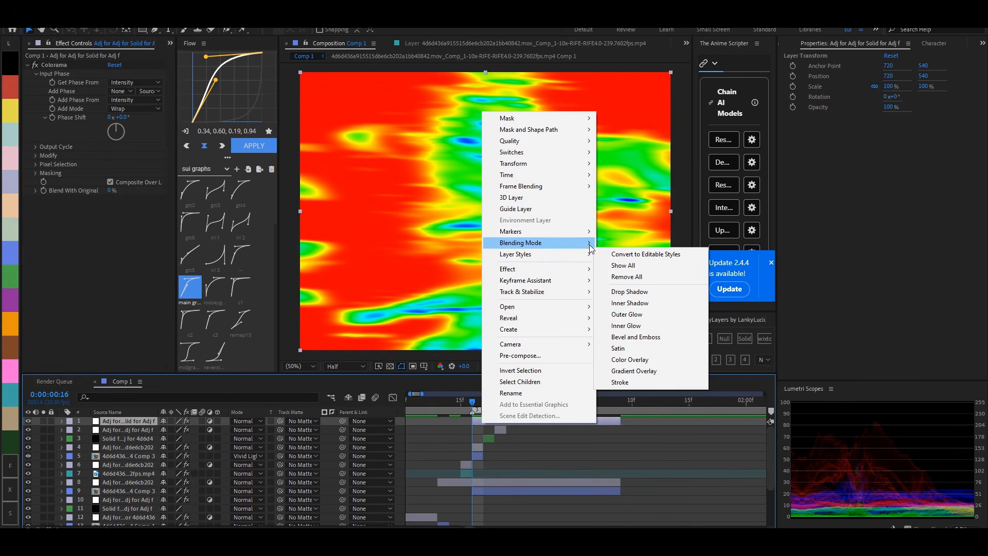
pyautogui.moveTo(564, 245)
pyautogui.click(623, 296)
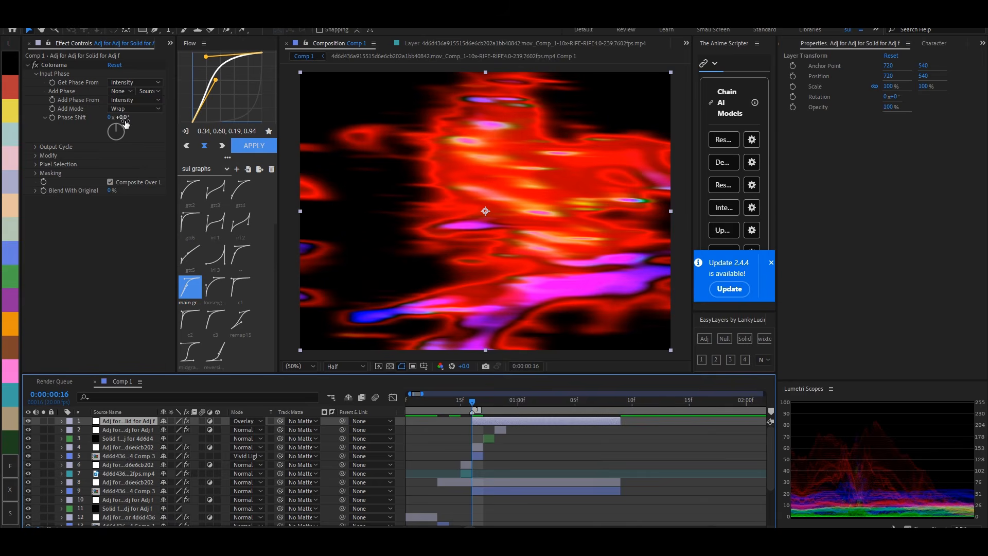
# - Keyframe Colorama's Phase Shift at 141° on frame 16 and 255° at 0:00:01:08
pyautogui.moveTo(116, 138)
pyautogui.mouseDown()
pyautogui.moveTo(134, 154)
pyautogui.moveTo(105, 138)
pyautogui.mouseUp()
pyautogui.click(51, 118)
pyautogui.press('o')
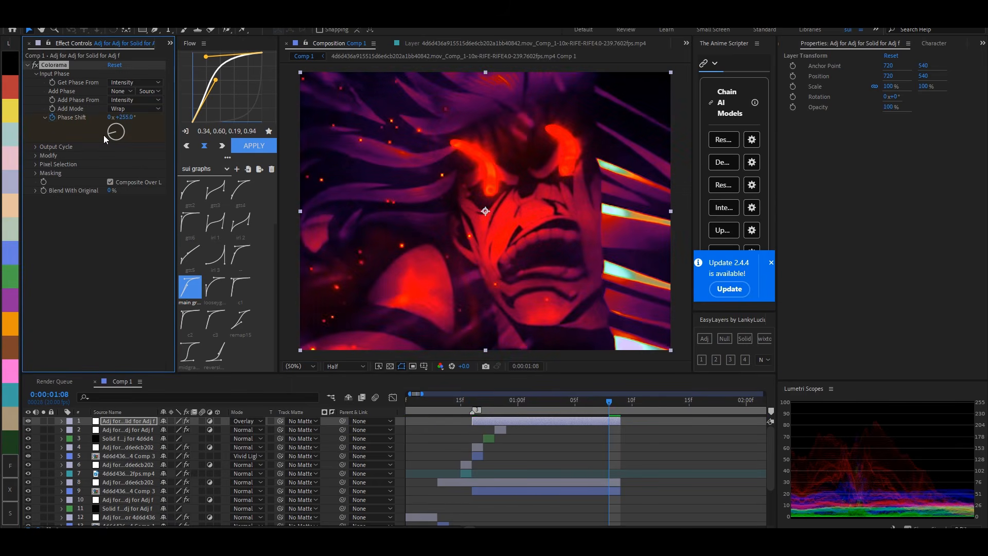
# - Extend the Colorama layer's start to frame 13 and easy-ease Opacity keyframes of 0% there and 100% at frame 16, fading out by 0:00:01:08
pyautogui.press('t')
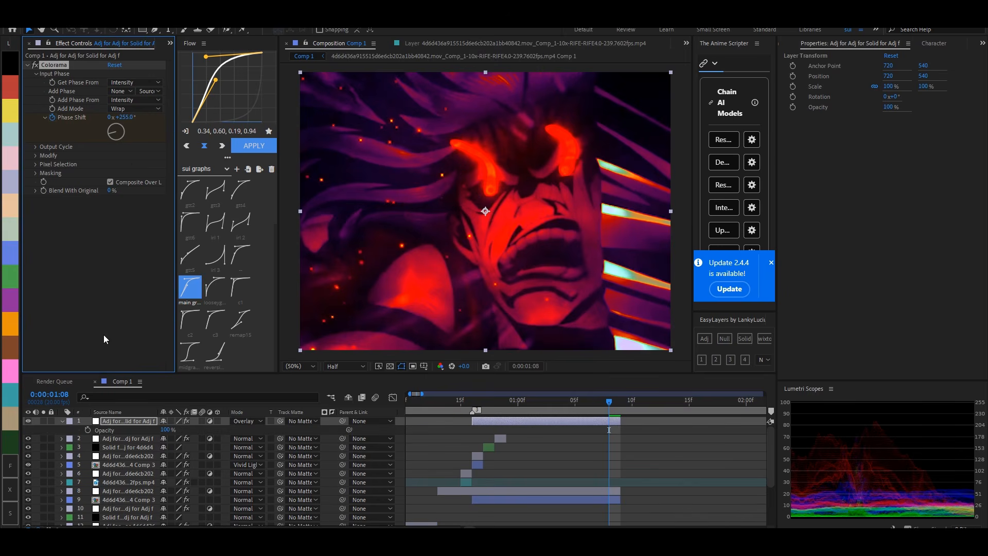
pyautogui.click(88, 429)
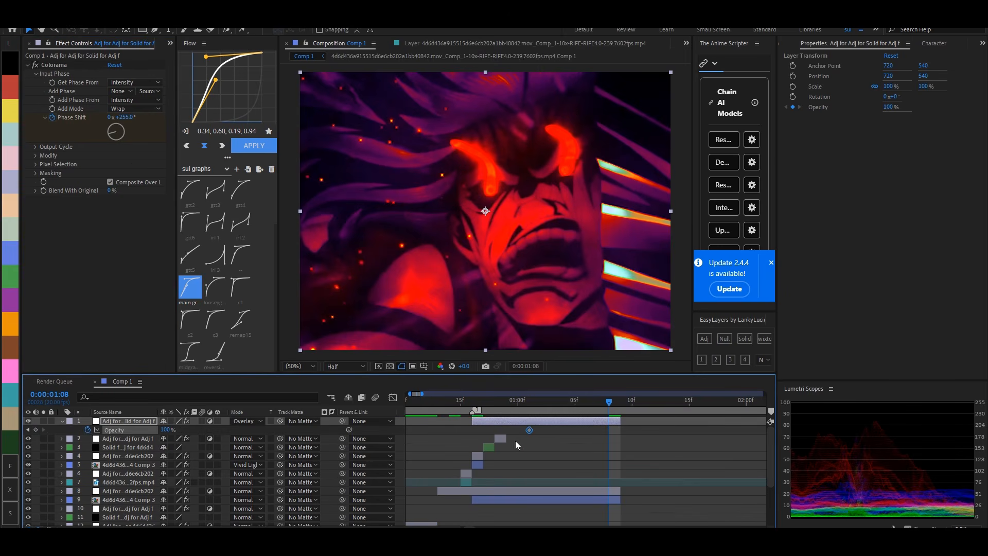
pyautogui.moveTo(472, 424)
pyautogui.mouseDown()
pyautogui.moveTo(457, 424)
pyautogui.moveTo(468, 432)
pyautogui.mouseUp()
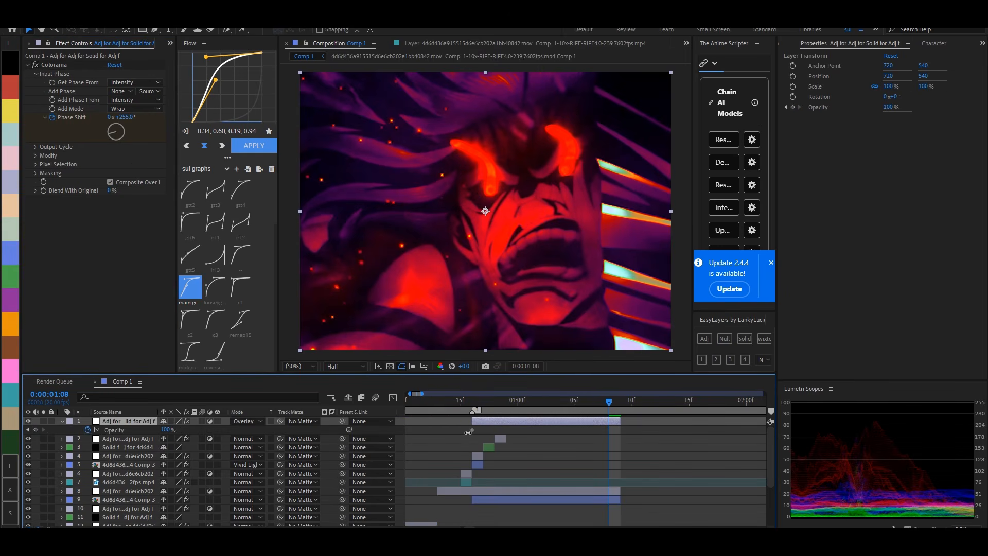
pyautogui.moveTo(169, 430)
pyautogui.mouseDown()
pyautogui.moveTo(179, 428)
pyautogui.moveTo(159, 430)
pyautogui.mouseUp()
pyautogui.press('i')
pyautogui.moveTo(428, 427); pyautogui.dragTo(650, 447)
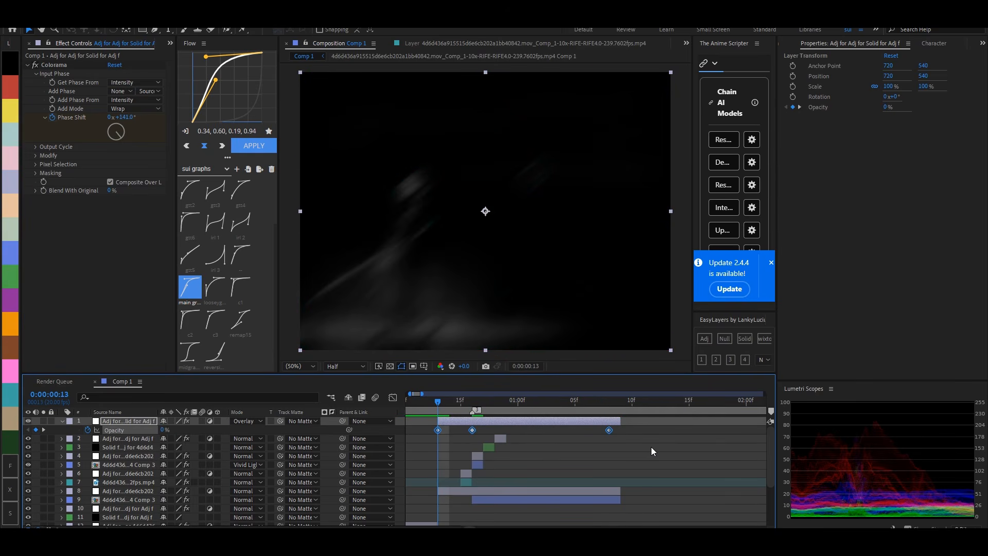
pyautogui.press('F9')
# - Add a Phase Shift keyframe of 241° at frame 13 and easy-ease the Phase Shift keyframes
pyautogui.click(473, 401)
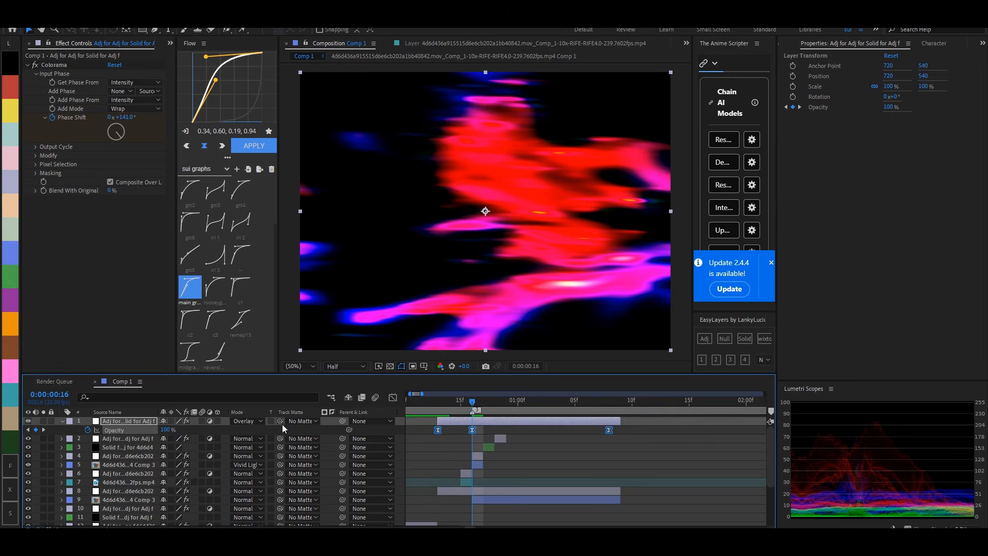
pyautogui.press('t')
pyautogui.press('t')
pyautogui.press('u')
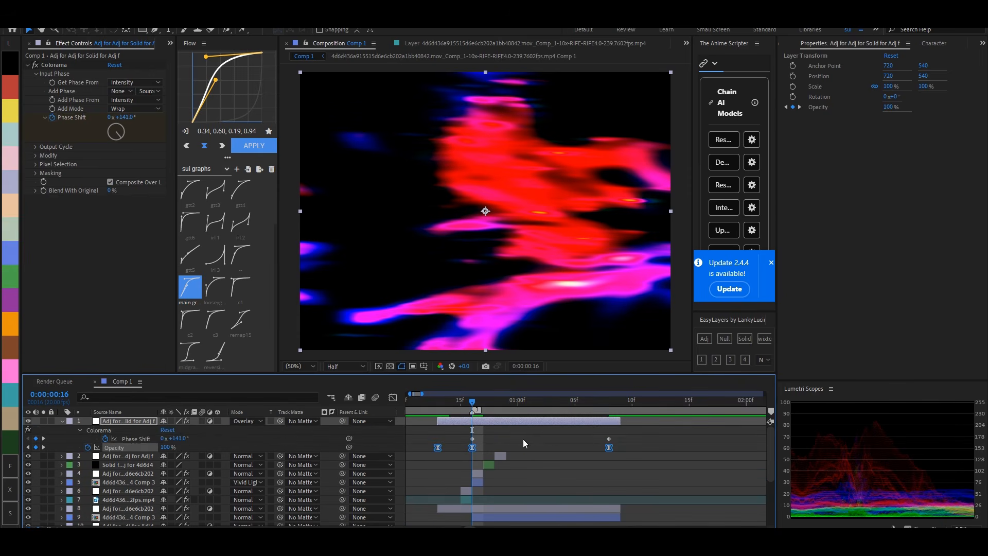
pyautogui.click(611, 434)
pyautogui.click(438, 402)
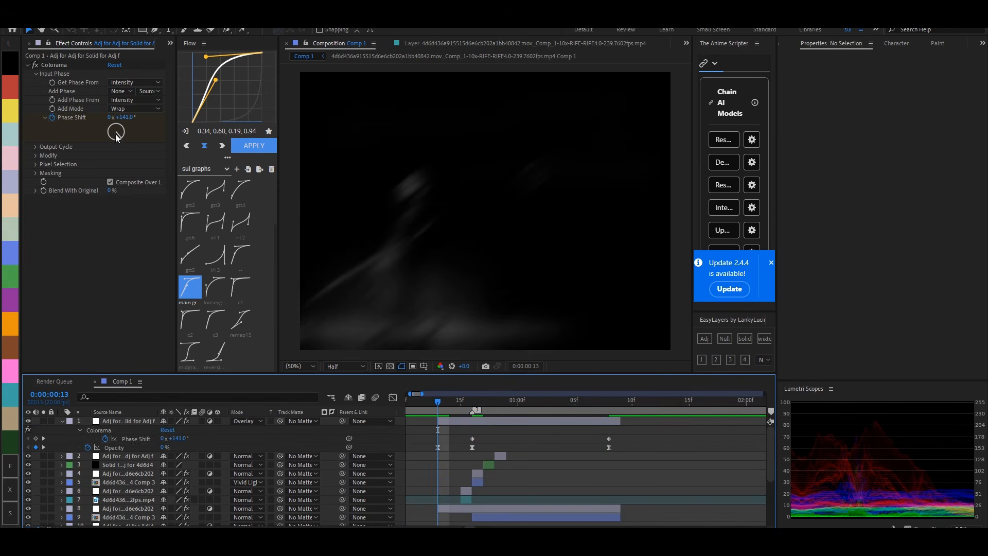
pyautogui.moveTo(116, 135); pyautogui.dragTo(303, 352)
pyautogui.moveTo(433, 435); pyautogui.dragTo(465, 455)
pyautogui.press('F9')
# - Apply the looseygoosey graph curve to the Opacity keyframes at frame 16 and 0:00:01:08
pyautogui.click(642, 431)
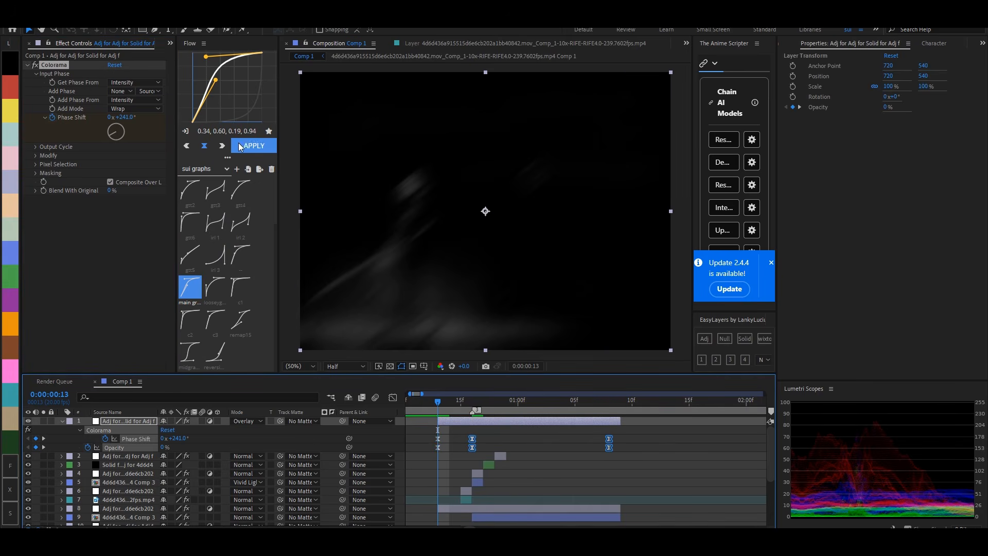
pyautogui.moveTo(631, 449); pyautogui.dragTo(469, 455)
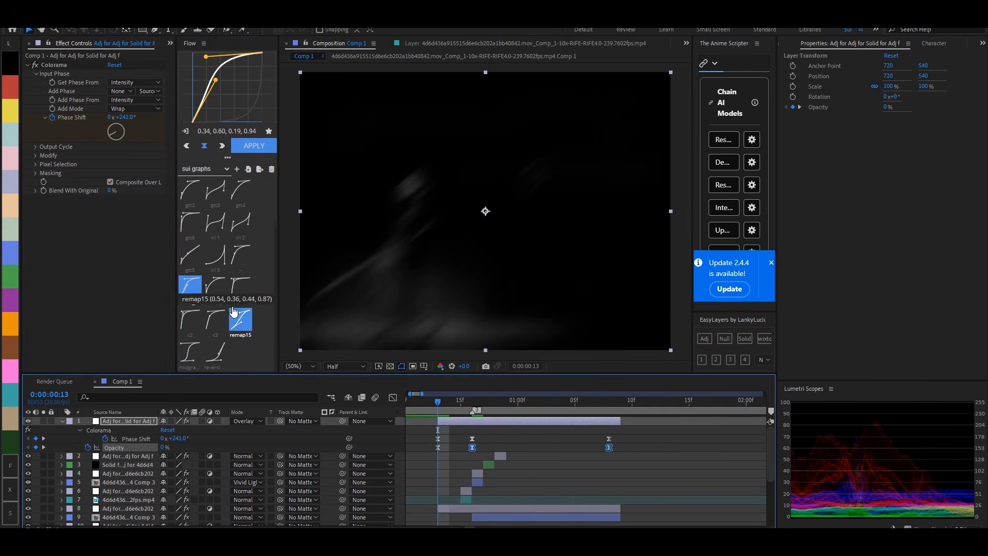
pyautogui.click(215, 287)
pyautogui.click(254, 146)
pyautogui.click(542, 452)
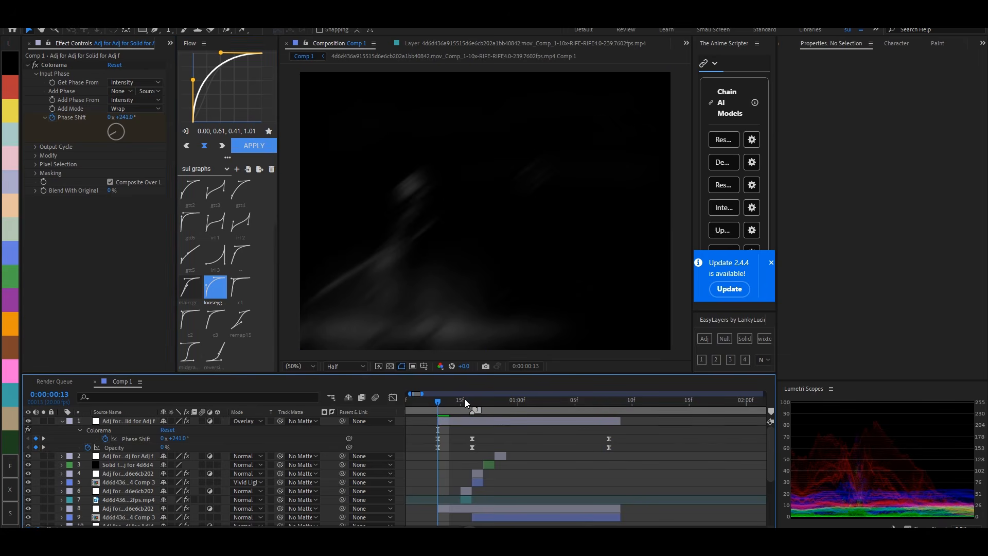
# - Add an adjustment layer above the Colorama layer and apply S_ScanLines to it
pyautogui.click(469, 400)
pyautogui.click(565, 418)
pyautogui.click(700, 338)
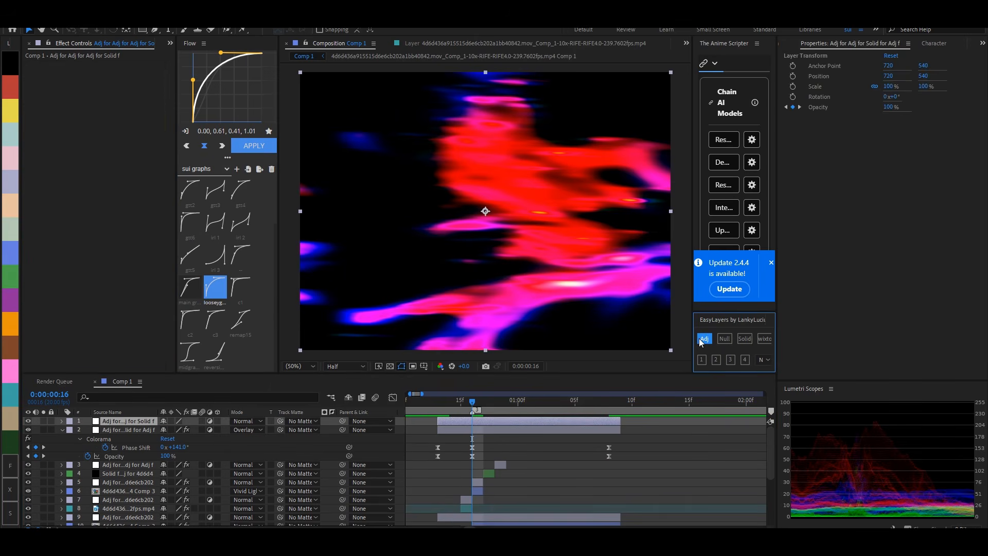
pyautogui.hotkey('ctrl', 'space')
pyautogui.write('sca')
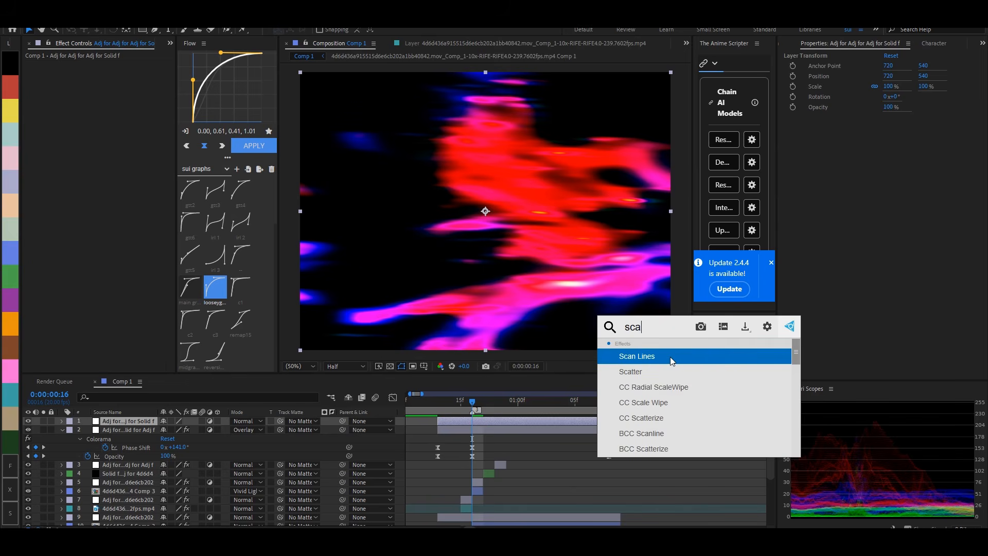
pyautogui.scroll(-1, 665, 421)
pyautogui.scroll(-2, 665, 421)
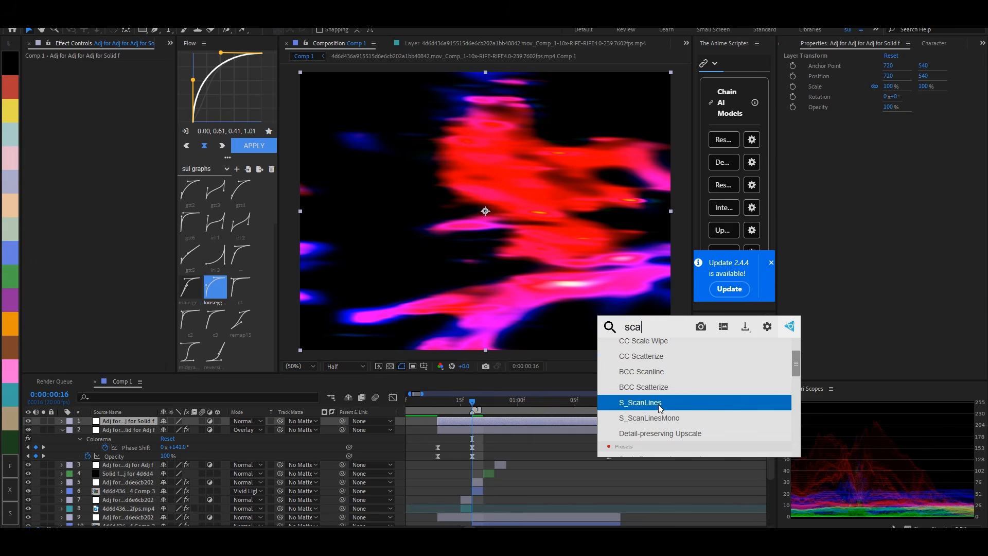
pyautogui.click(665, 403)
# - Set the scan lines' Lines Angle to 90
pyautogui.moveTo(113, 127); pyautogui.dragTo(87, 127)
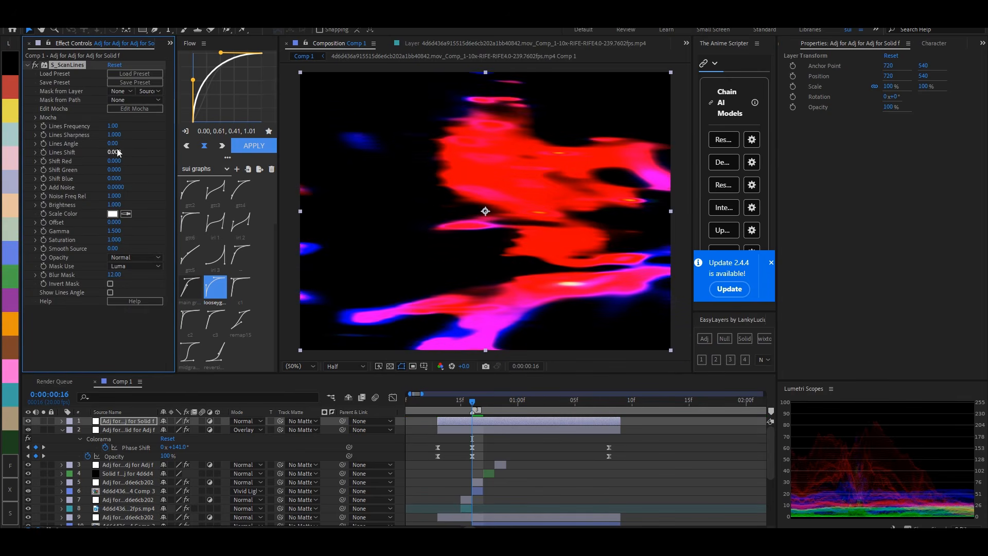
pyautogui.click(116, 143)
pyautogui.press('Return')
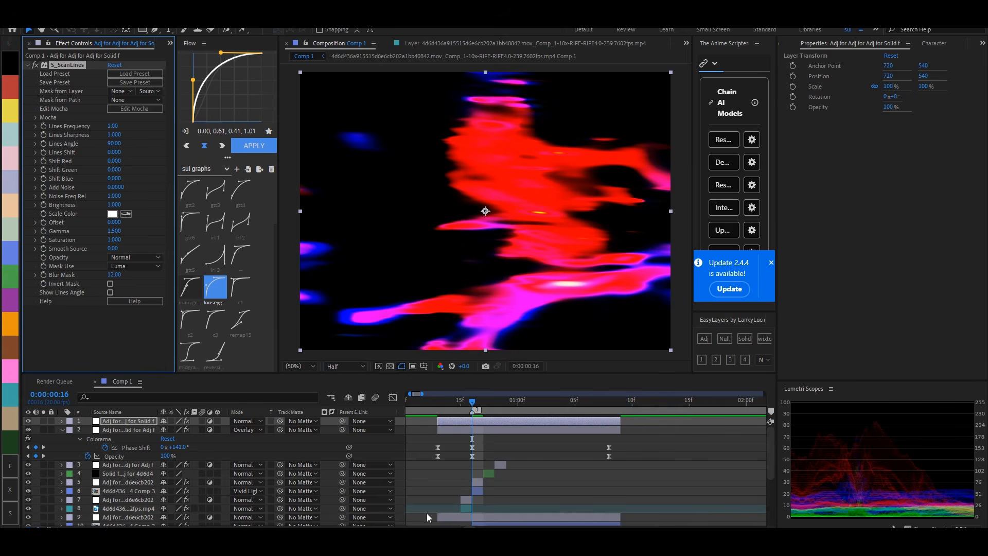
# - Extend the start of the scan lines adjustment layer to frame 10
pyautogui.click(473, 403)
pyautogui.scroll(-3, 472, 403)
pyautogui.click(440, 404)
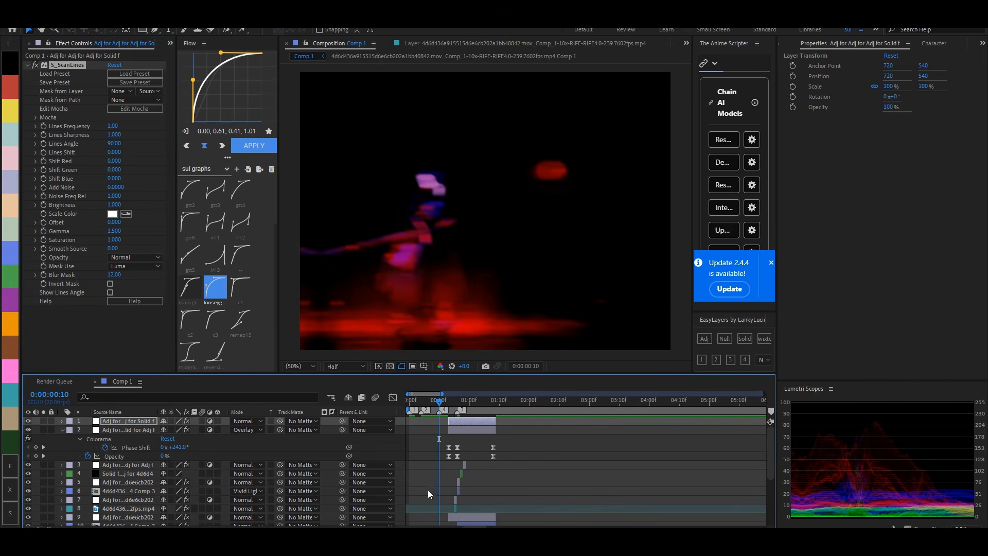
pyautogui.scroll(4, 471, 456)
pyautogui.moveTo(476, 422); pyautogui.dragTo(438, 431)
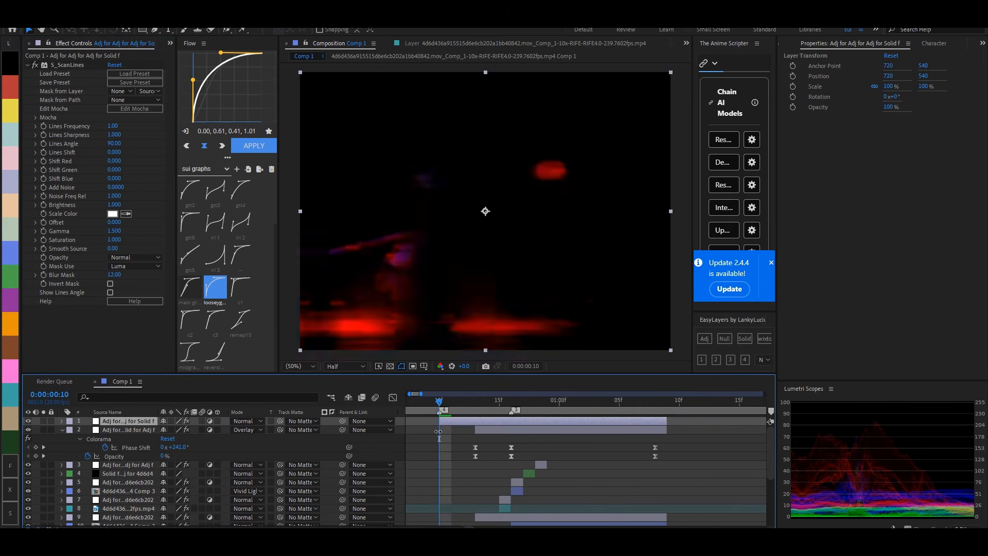
# - Keyframe Lines Shift at 0 on frame 10, again on frame 15, and at -1.550 on 0:00:01:08
pyautogui.click(44, 154)
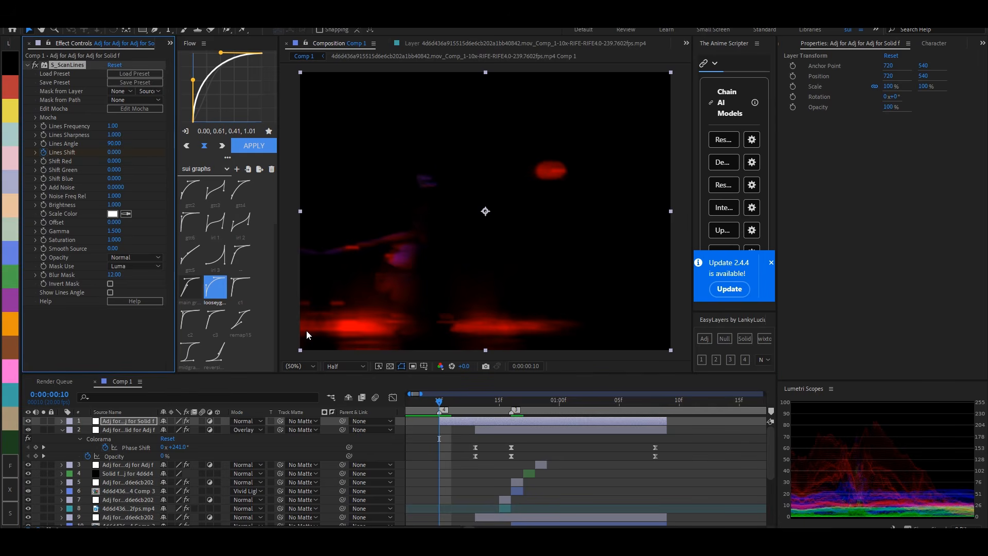
pyautogui.click(499, 401)
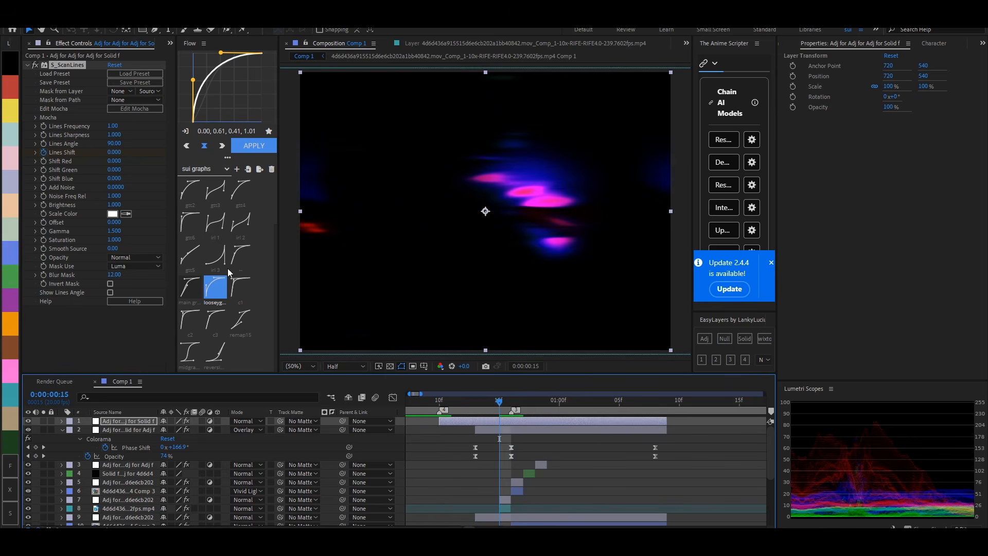
pyautogui.moveTo(114, 152)
pyautogui.mouseDown()
pyautogui.moveTo(66, 155)
pyautogui.moveTo(115, 156)
pyautogui.mouseUp()
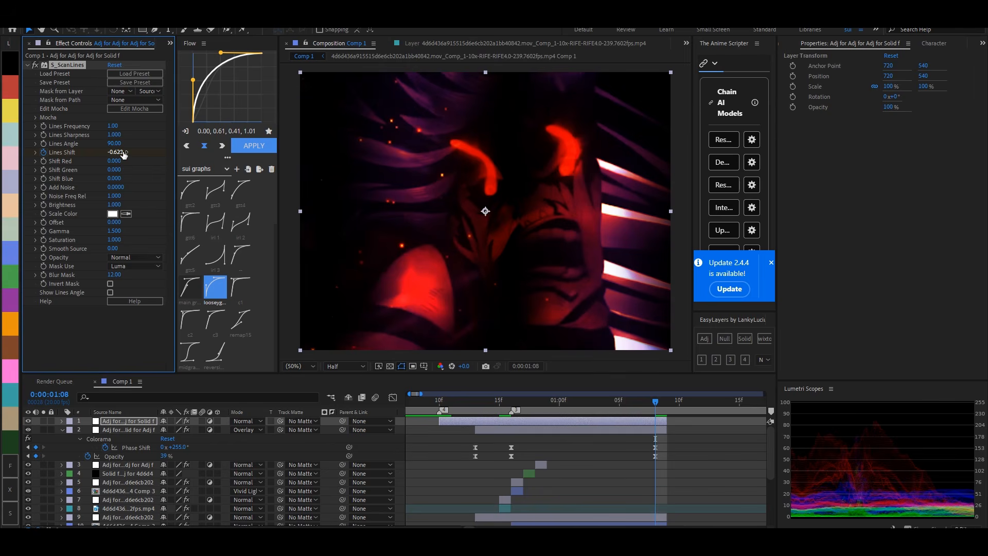
pyautogui.moveTo(111, 153); pyautogui.dragTo(76, 153)
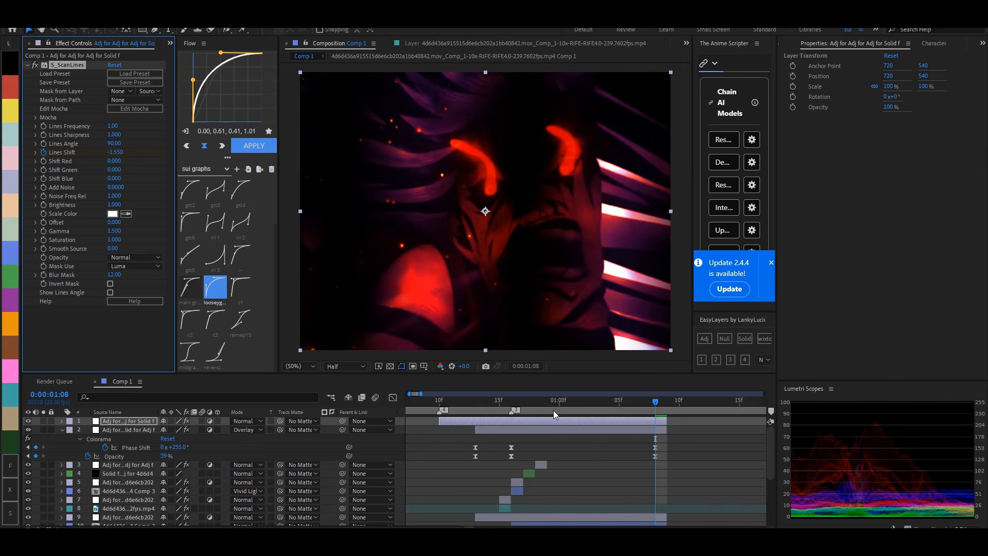
# - Set Lines Shift to 0.69 on frame 16 and 1.55 at 0:00:01:08
pyautogui.press('u')
pyautogui.click(510, 402)
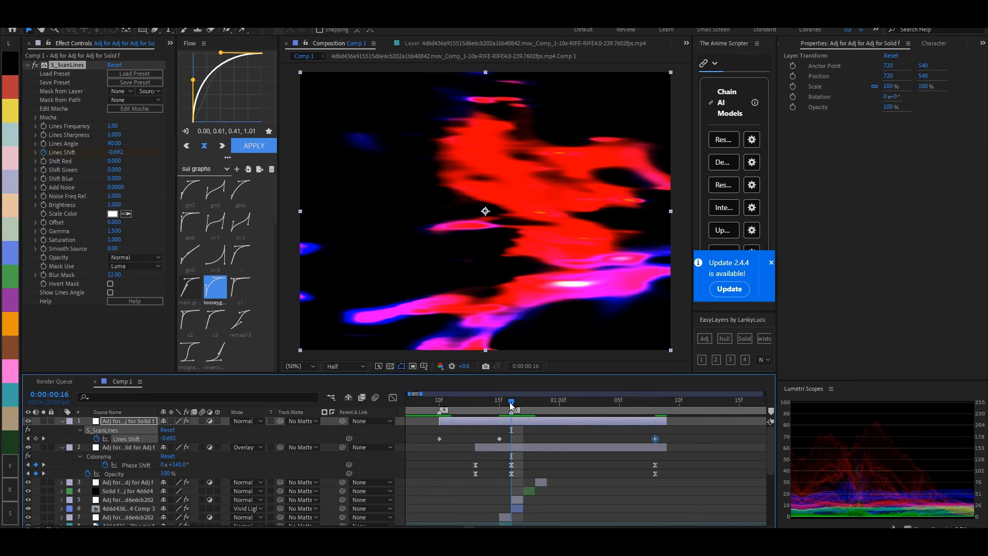
pyautogui.click(114, 153)
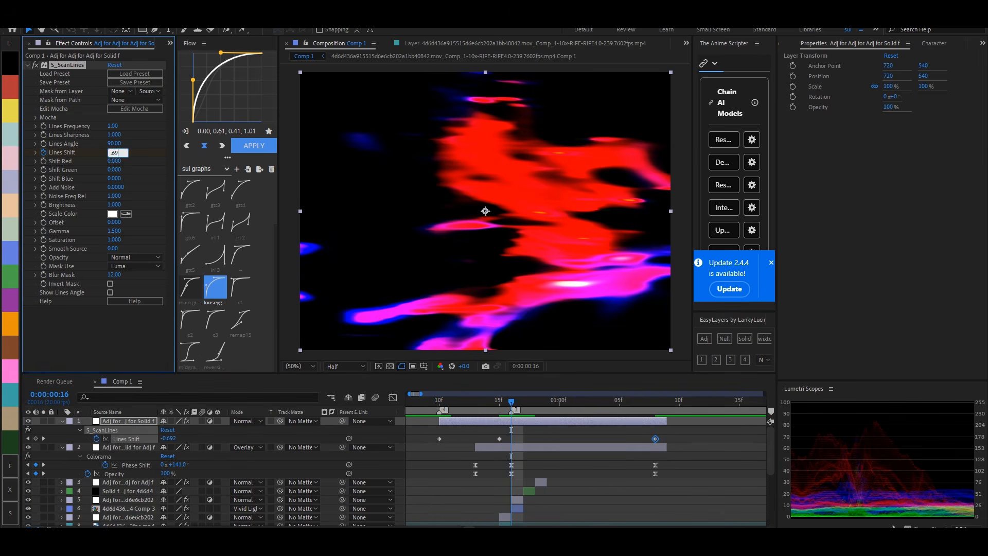
pyautogui.press('k')
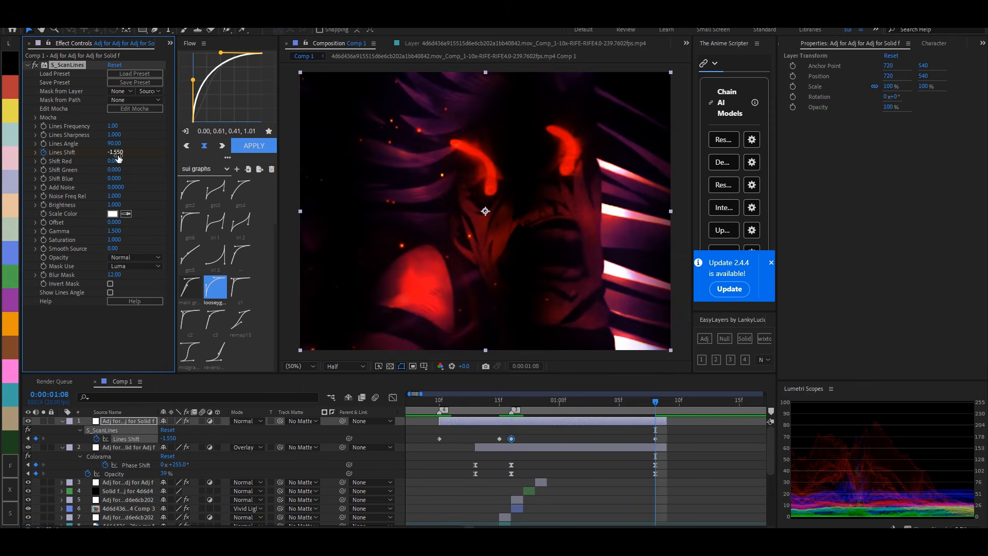
pyautogui.click(118, 154)
pyautogui.write('1.55')
pyautogui.press('Return')
# - Keyframe the scan lines layer's Opacity at 100% on frame 16 and 0% on frame 10 and 0:00:01:08
pyautogui.press('t')
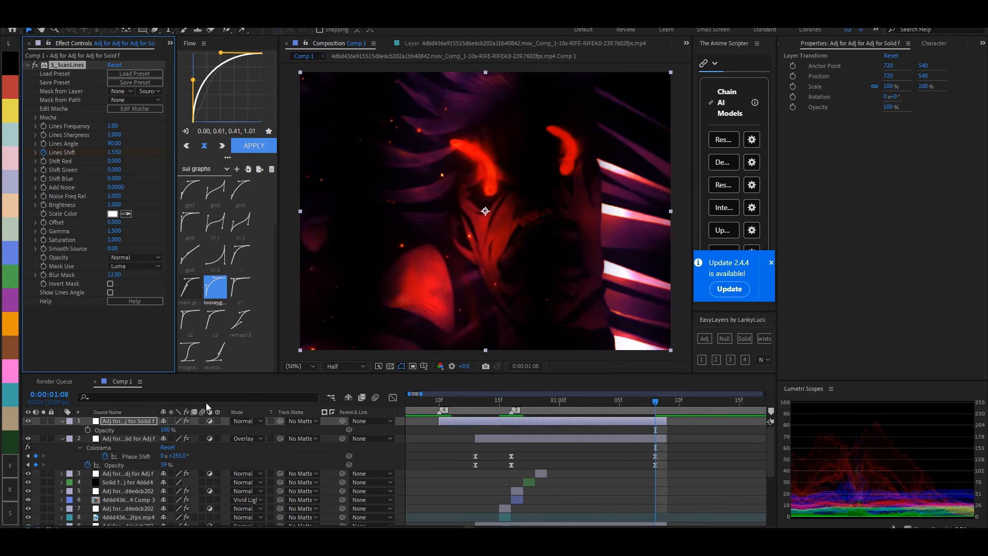
pyautogui.click(88, 430)
pyautogui.moveTo(609, 436); pyautogui.dragTo(511, 440)
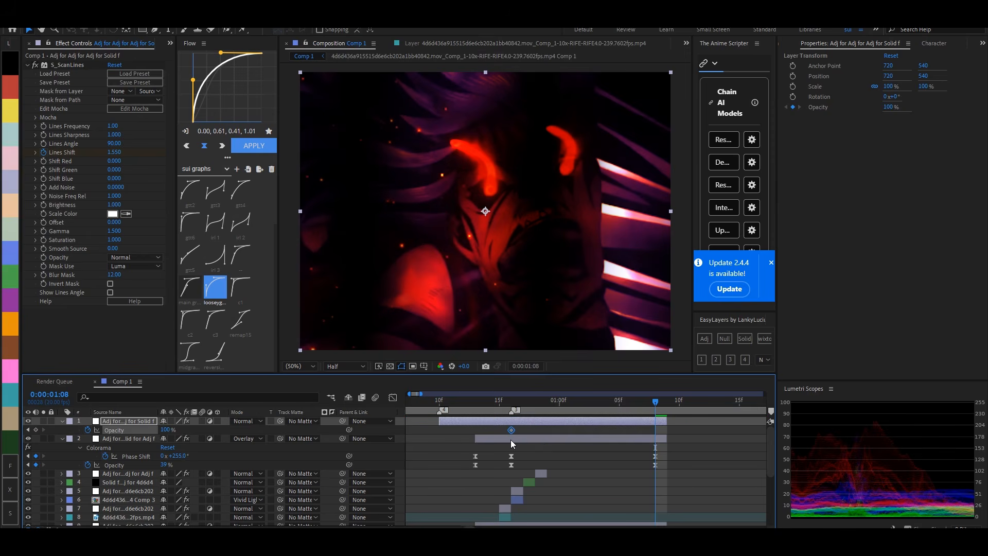
pyautogui.moveTo(161, 431); pyautogui.dragTo(95, 435)
pyautogui.press('i')
pyautogui.click(514, 400)
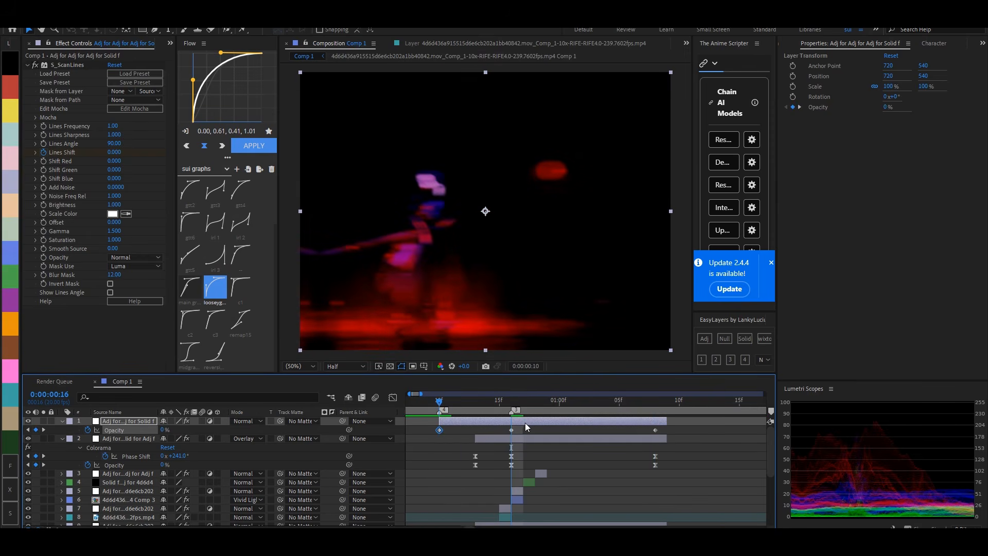
# - Easy-ease the Lines Shift and Opacity keyframes and give those from frame 10 to 16 the reversed main graph curve
pyautogui.press('u')
pyautogui.moveTo(691, 433); pyautogui.dragTo(611, 453)
pyautogui.press('F9')
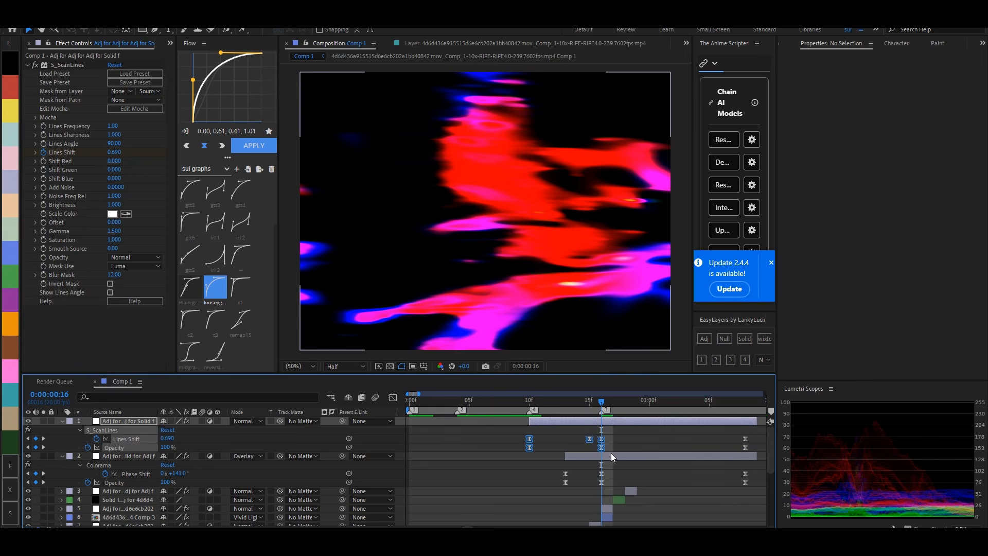
pyautogui.click(191, 293)
pyautogui.rightClick(247, 109)
pyautogui.click(269, 153)
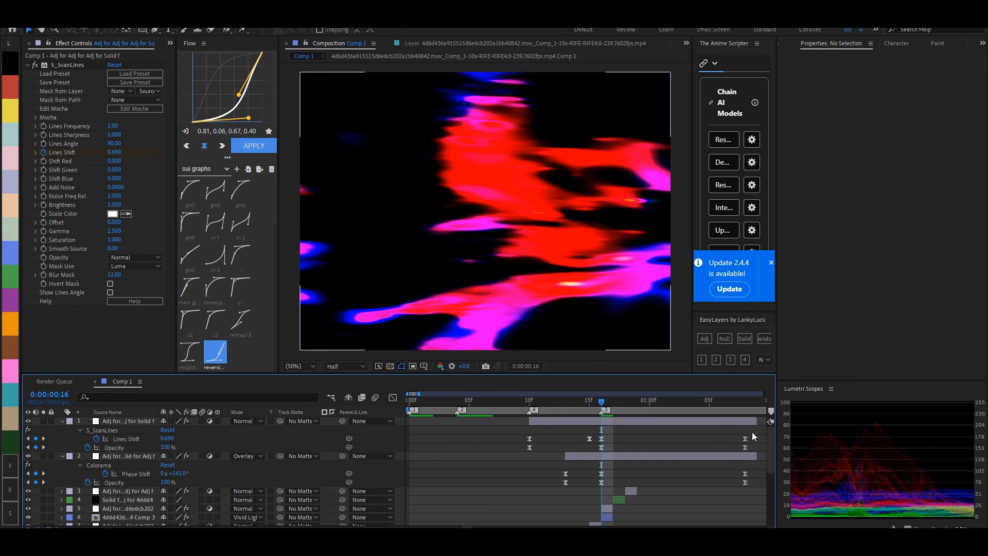
# - Apply the main graph curve to the Lines Shift and Opacity keyframes from frame 16 to 0:00:01:08
pyautogui.moveTo(752, 434); pyautogui.dragTo(598, 453)
pyautogui.click(217, 335)
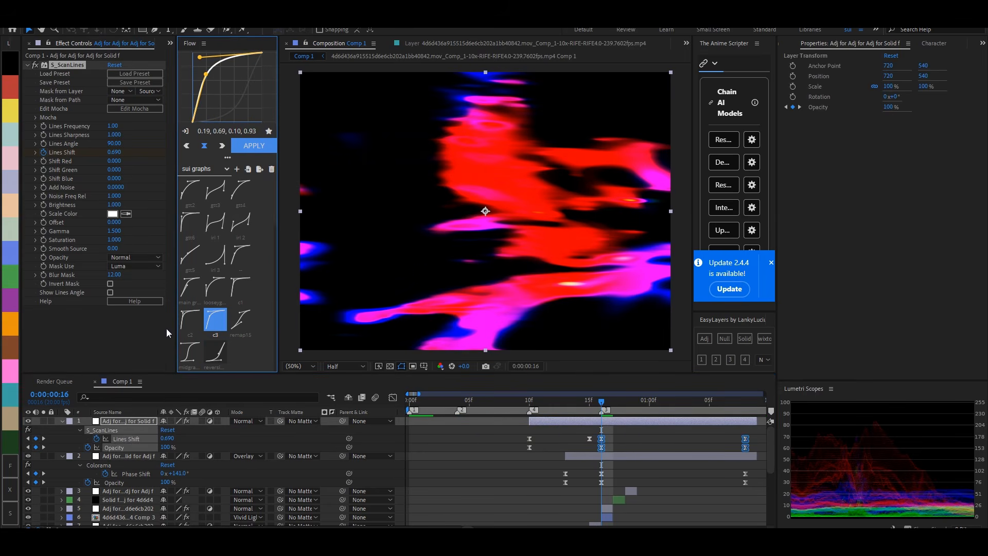
pyautogui.click(190, 288)
pyautogui.click(254, 146)
pyautogui.moveTo(597, 446); pyautogui.dragTo(757, 456)
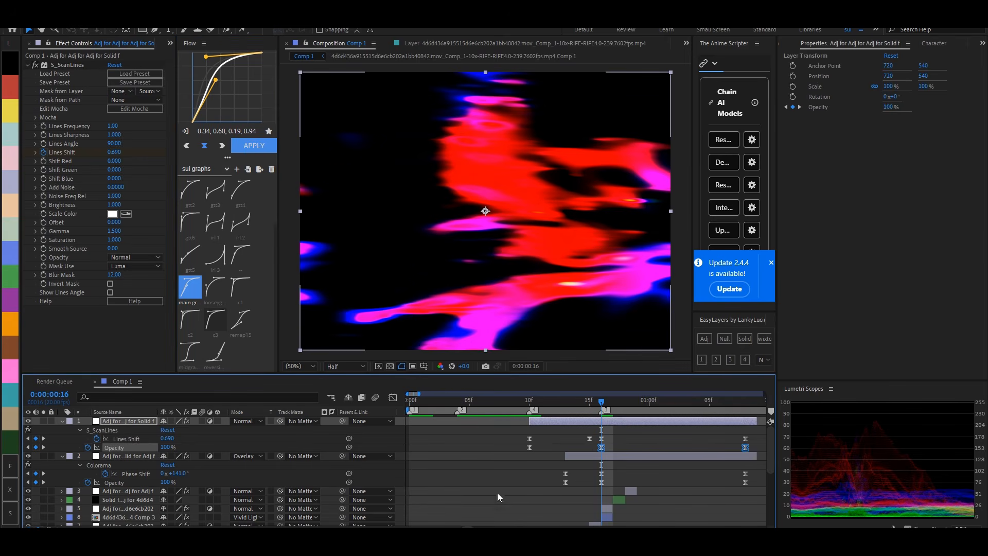
# - Collapse the layers' keyframe properties and preview the transition from the start of the composition
pyautogui.scroll(-2, 515, 507)
pyautogui.click(539, 500)
pyautogui.press('u')
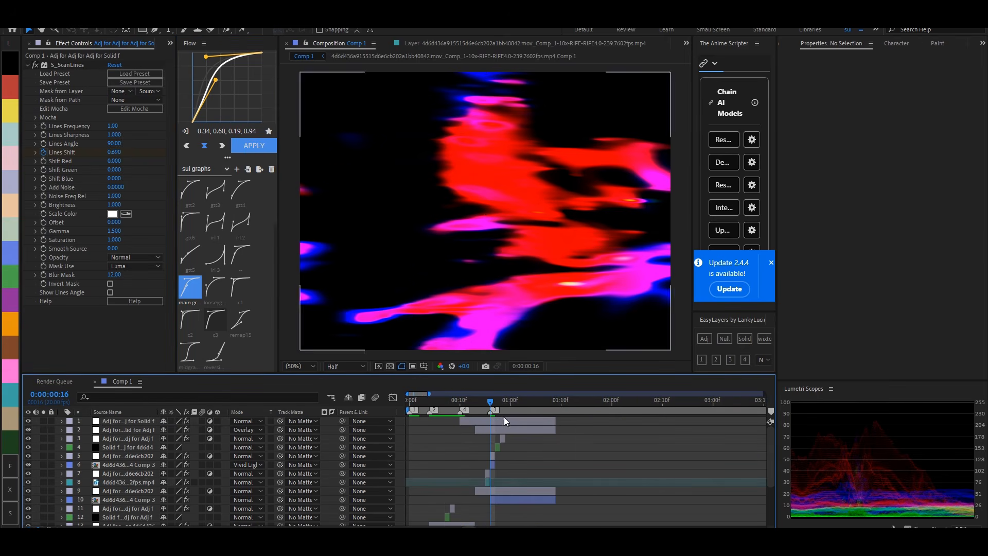
pyautogui.press('Home')
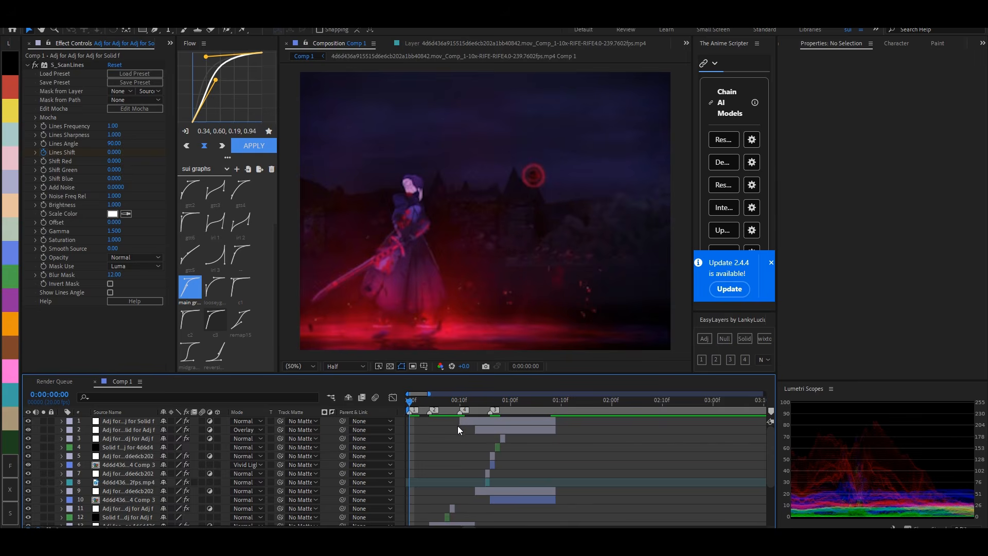
pyautogui.press('space')
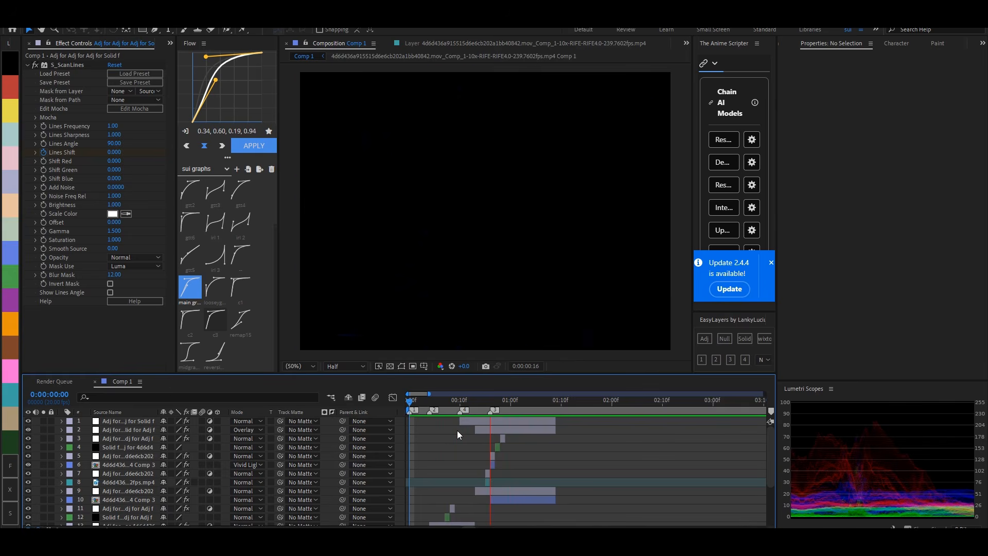
pyautogui.click(441, 401)
pyautogui.press('space')
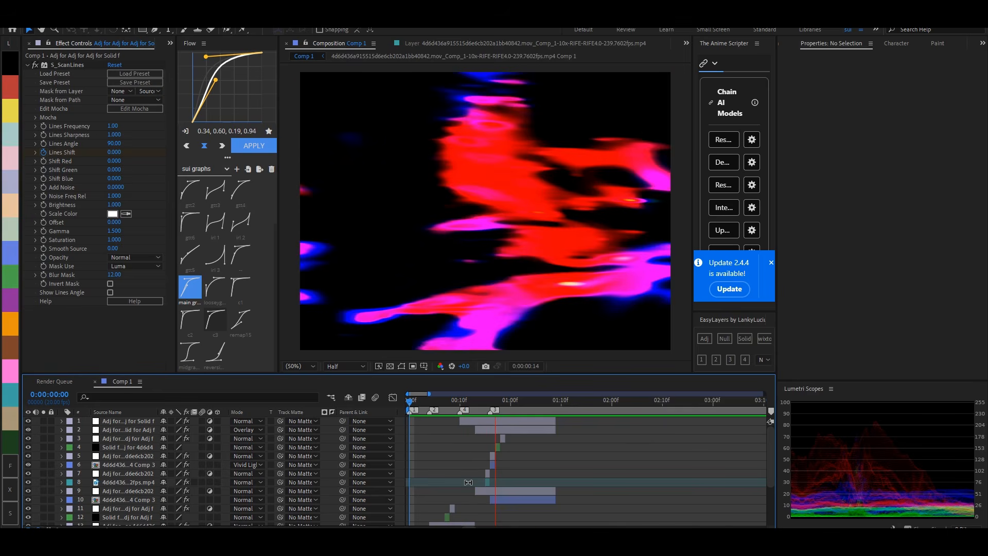
pyautogui.click(436, 405)
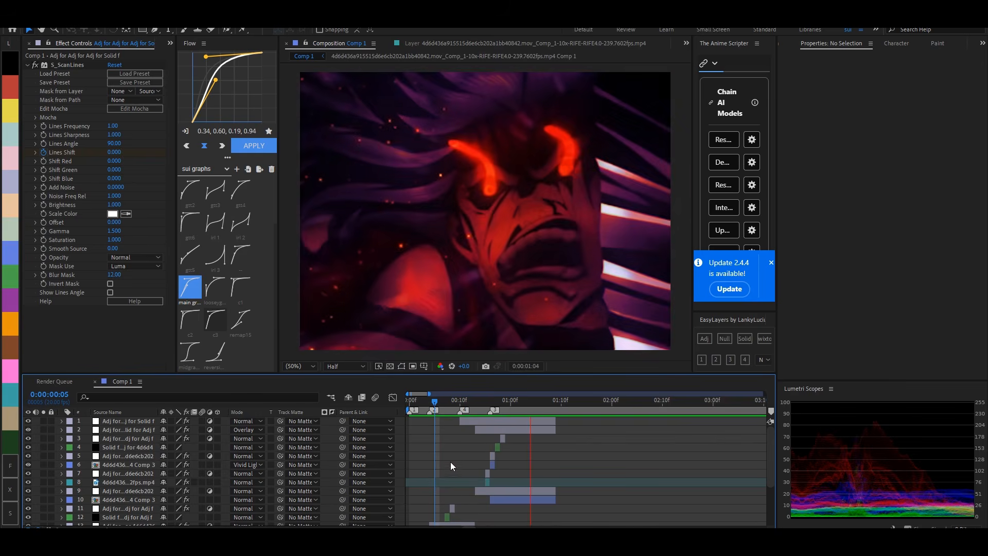
# - Apply S_BlurMoCurves to the one-frame clip at frame 13 and set its Shift X to -250
pyautogui.press('=')
pyautogui.press('=')
pyautogui.scroll(-3, 503, 462)
pyautogui.moveTo(541, 403); pyautogui.dragTo(595, 397)
pyautogui.click(607, 469)
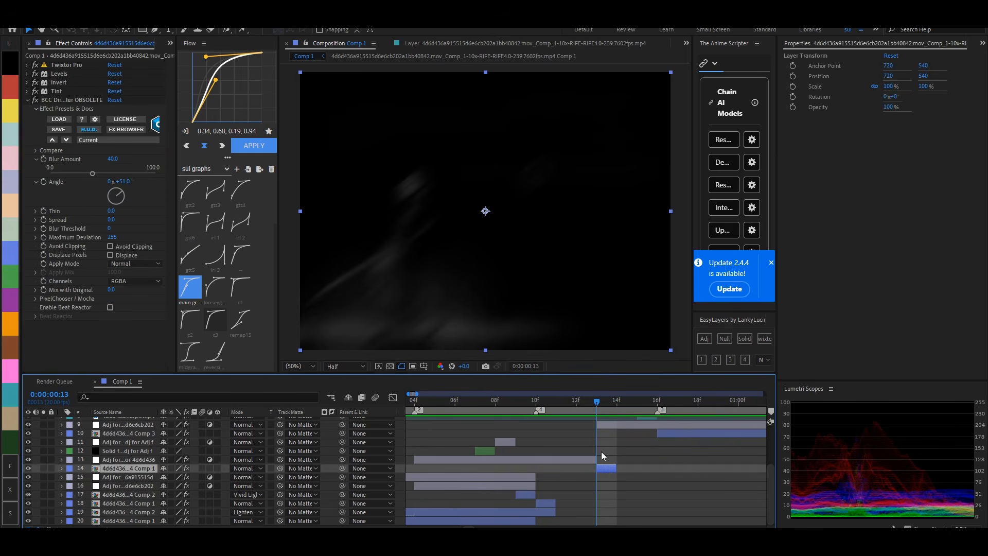
pyautogui.hotkey('ctrl', 'space')
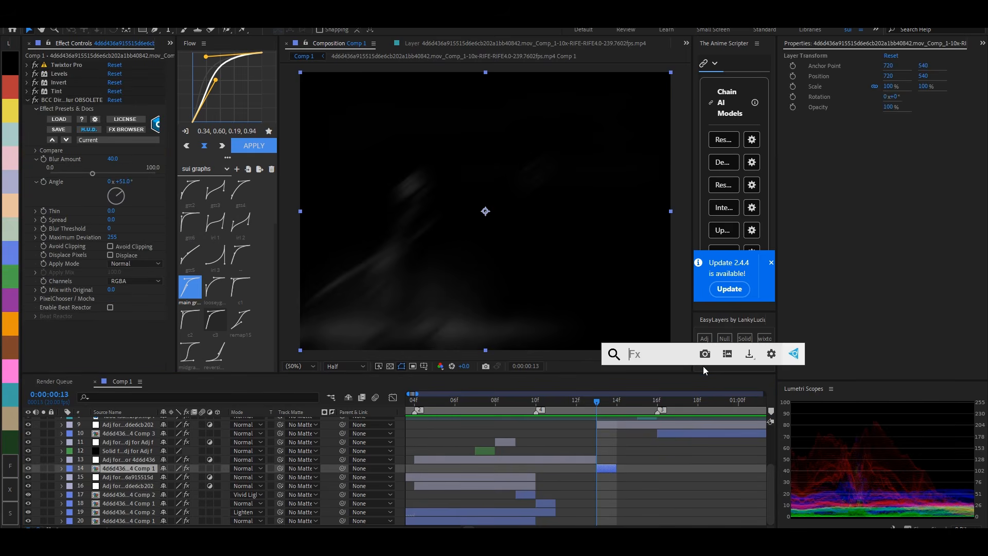
pyautogui.write('blurmo')
pyautogui.press('Return')
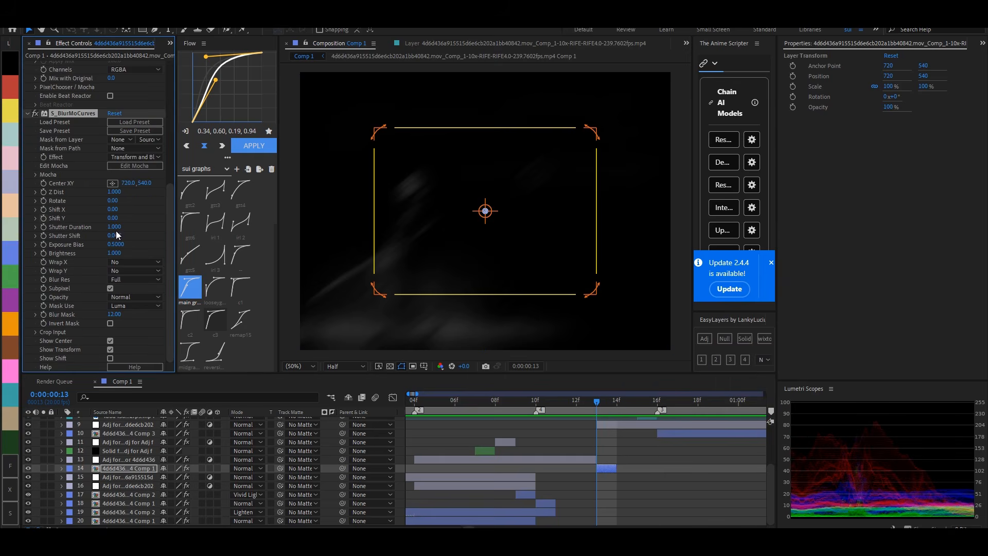
pyautogui.moveTo(109, 209); pyautogui.dragTo(77, 209)
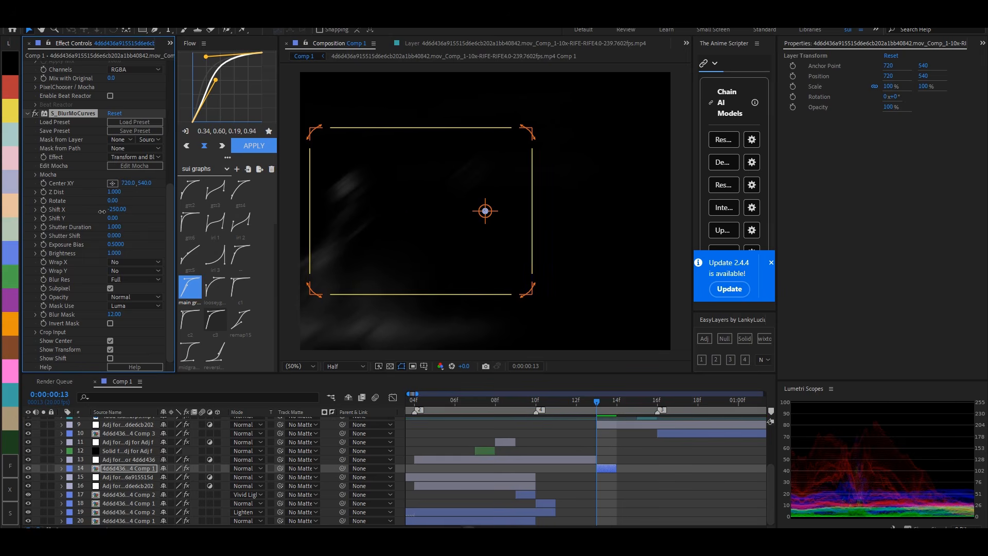
pyautogui.scroll(3, 657, 459)
pyautogui.click(650, 440)
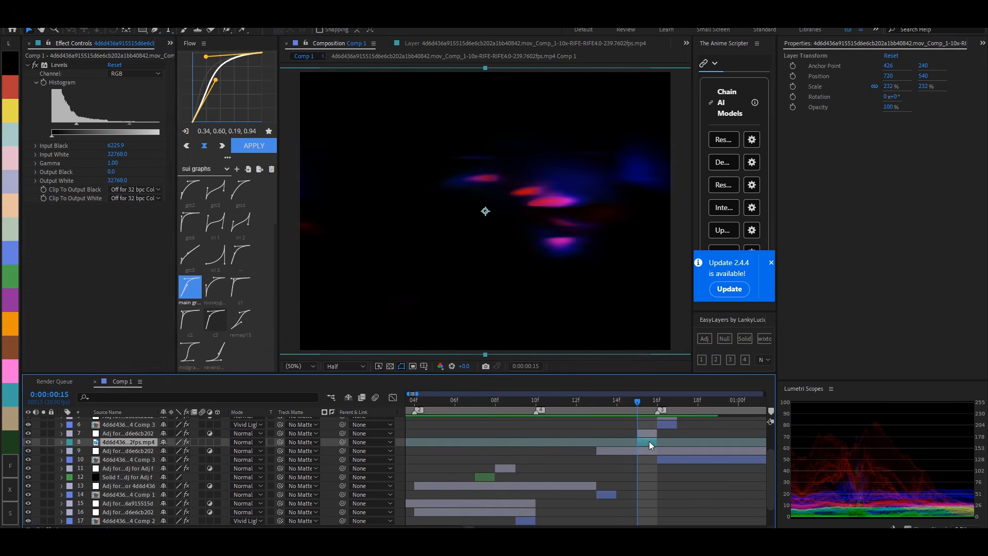
pyautogui.hotkey('ctrl', 'space')
pyautogui.click(647, 467)
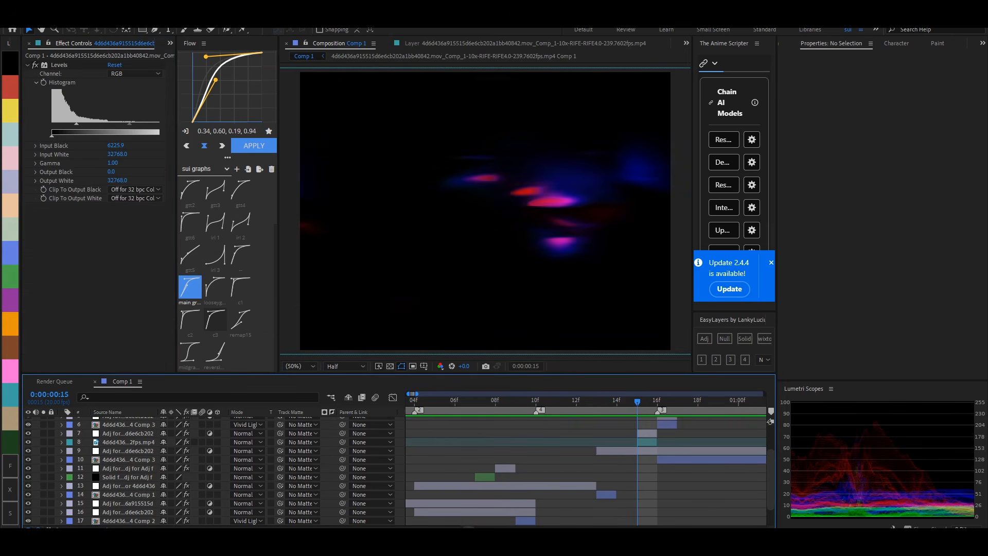
# - Play back the composition from the start to check the blurred flash frame
pyautogui.scroll(-2, 420, 520)
pyautogui.click(407, 405)
pyautogui.press('space')
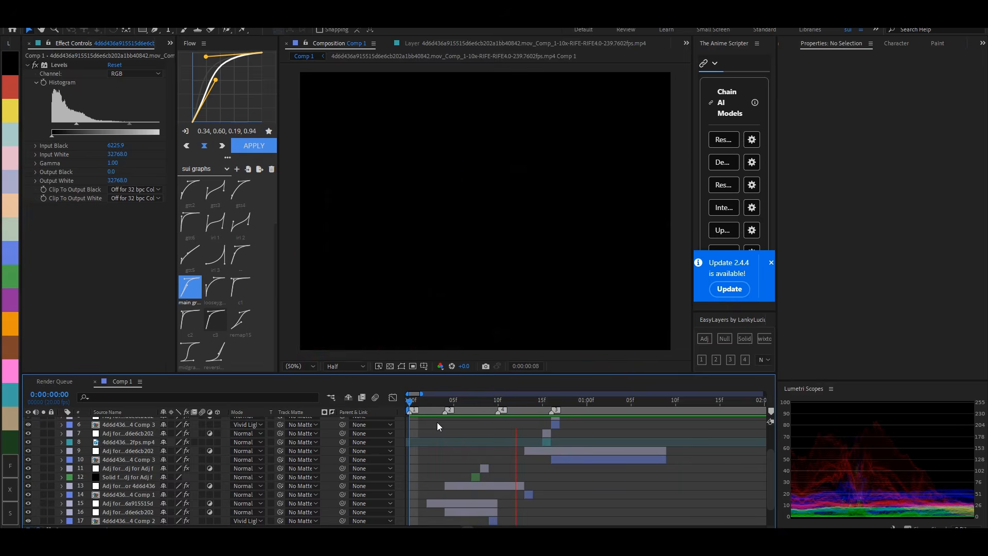
pyautogui.click(444, 403)
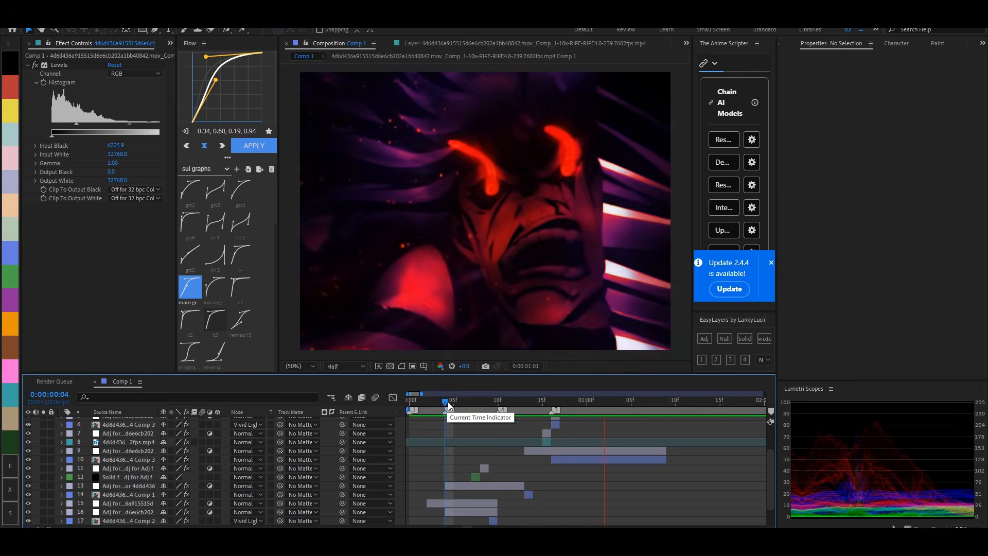
# - End the work area at 0:00:01:08 and preview the transition from the start
pyautogui.scroll(3, 554, 466)
pyautogui.click(659, 403)
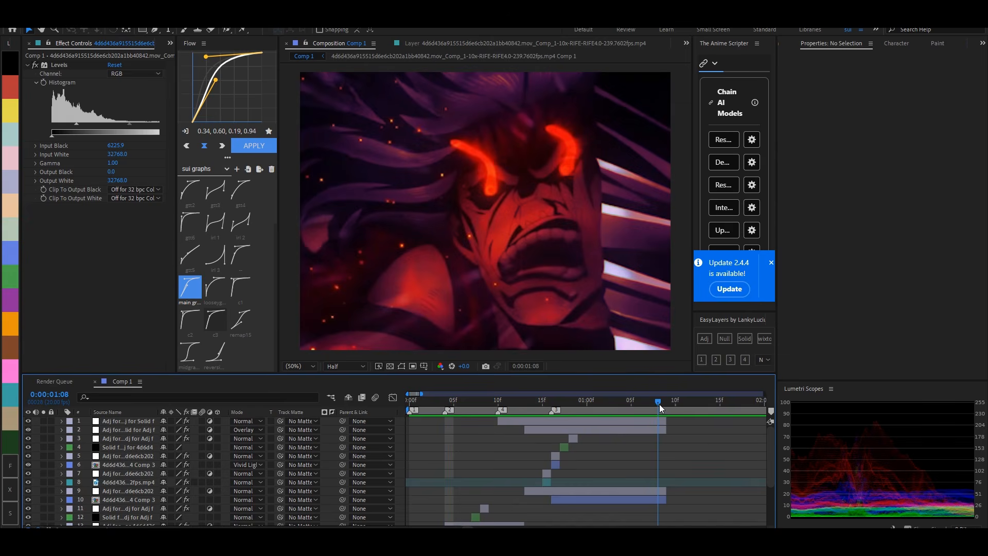
pyautogui.press('n')
pyautogui.moveTo(659, 405); pyautogui.dragTo(359, 411)
pyautogui.press('space')
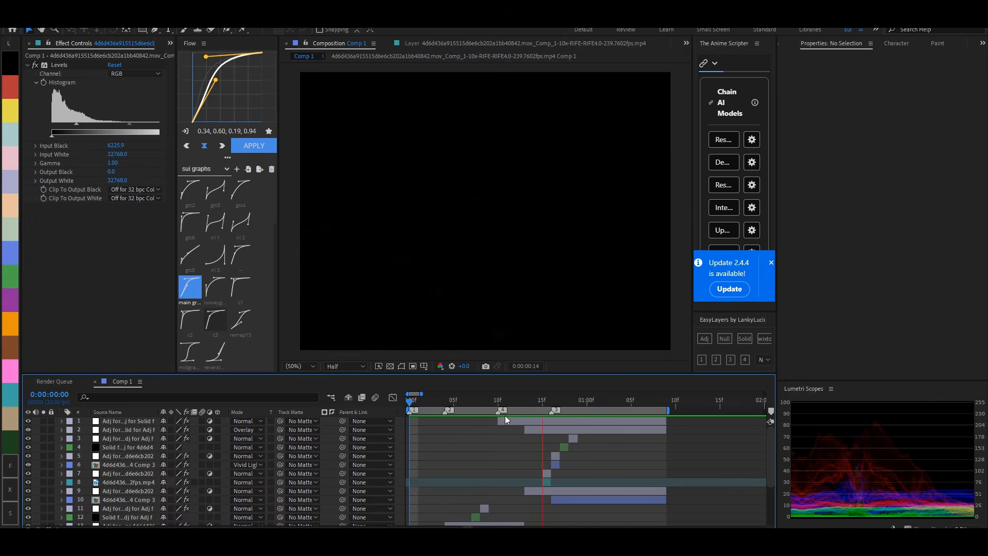